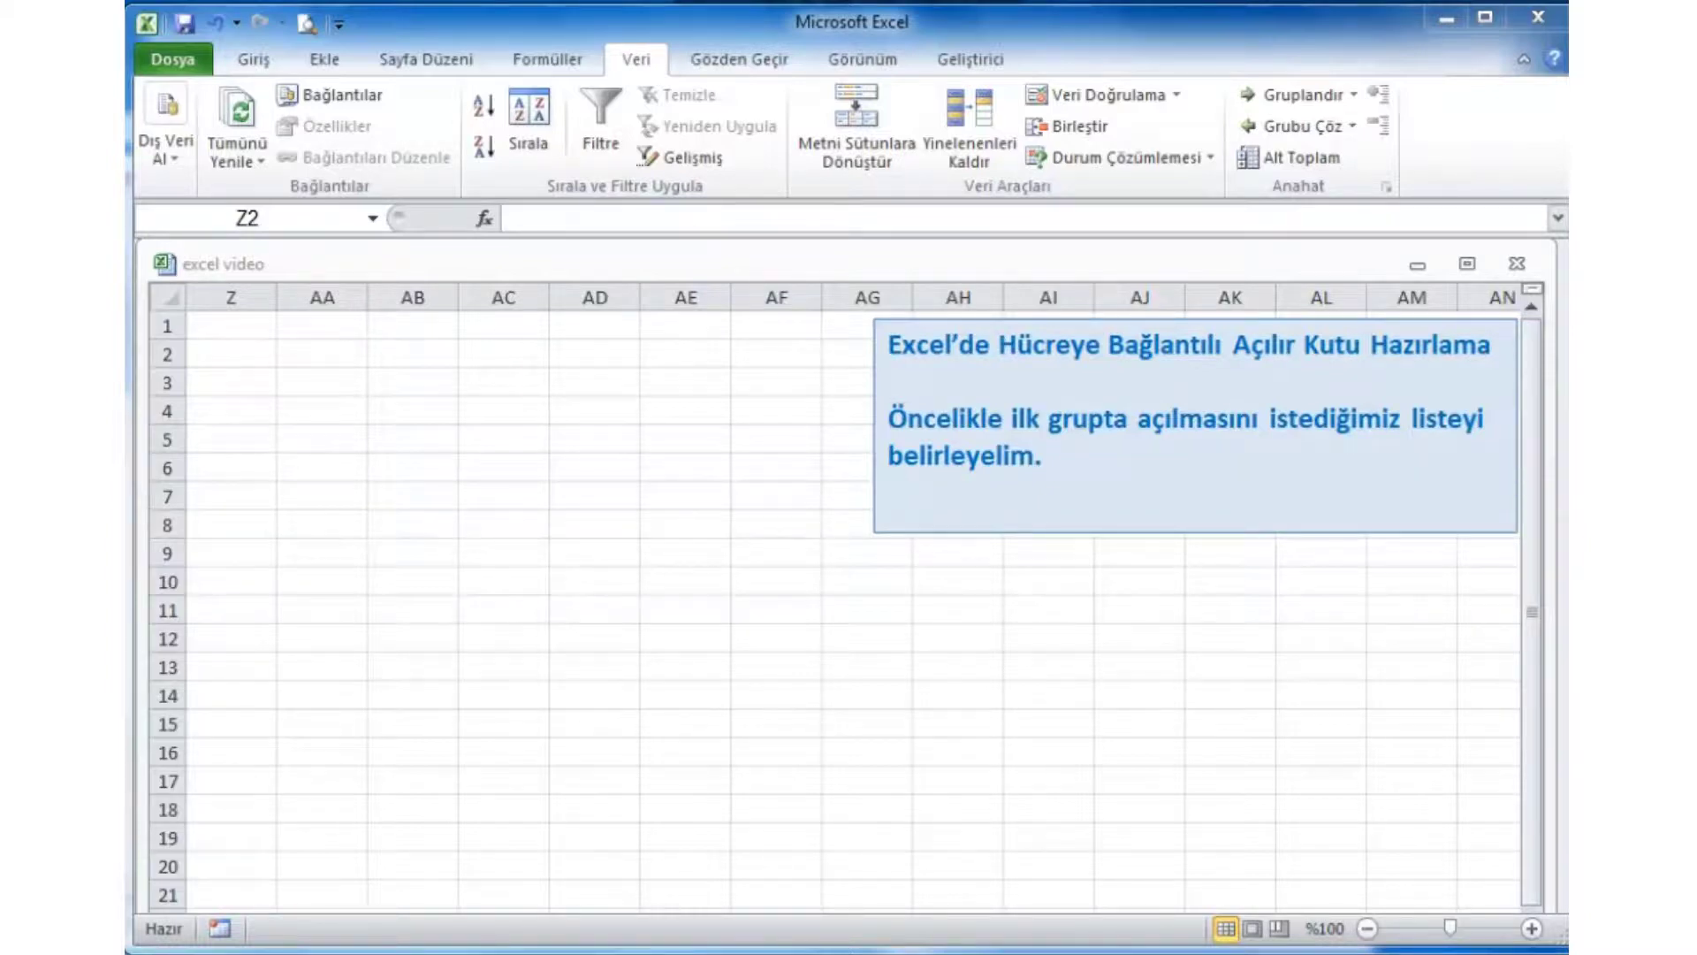
Enter Sınıf in Z2, then A Sınıfı, B Sınıfı and C Sınıfı across AA2:AC2.
click(252, 366)
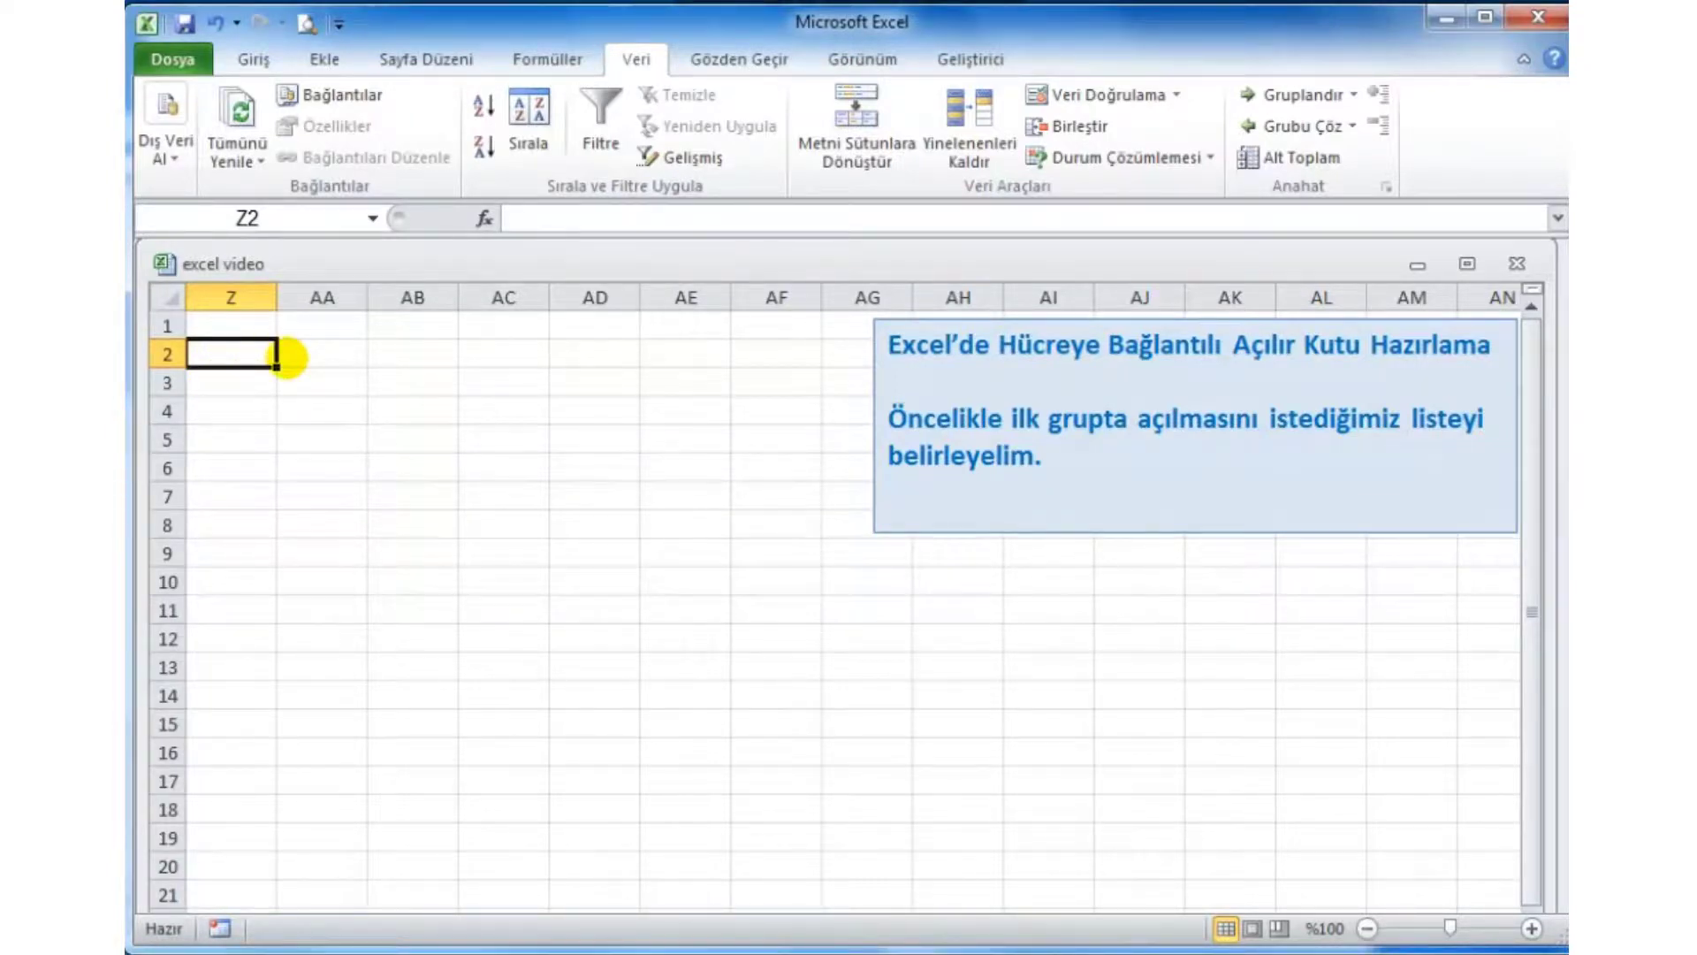
text(Sını)
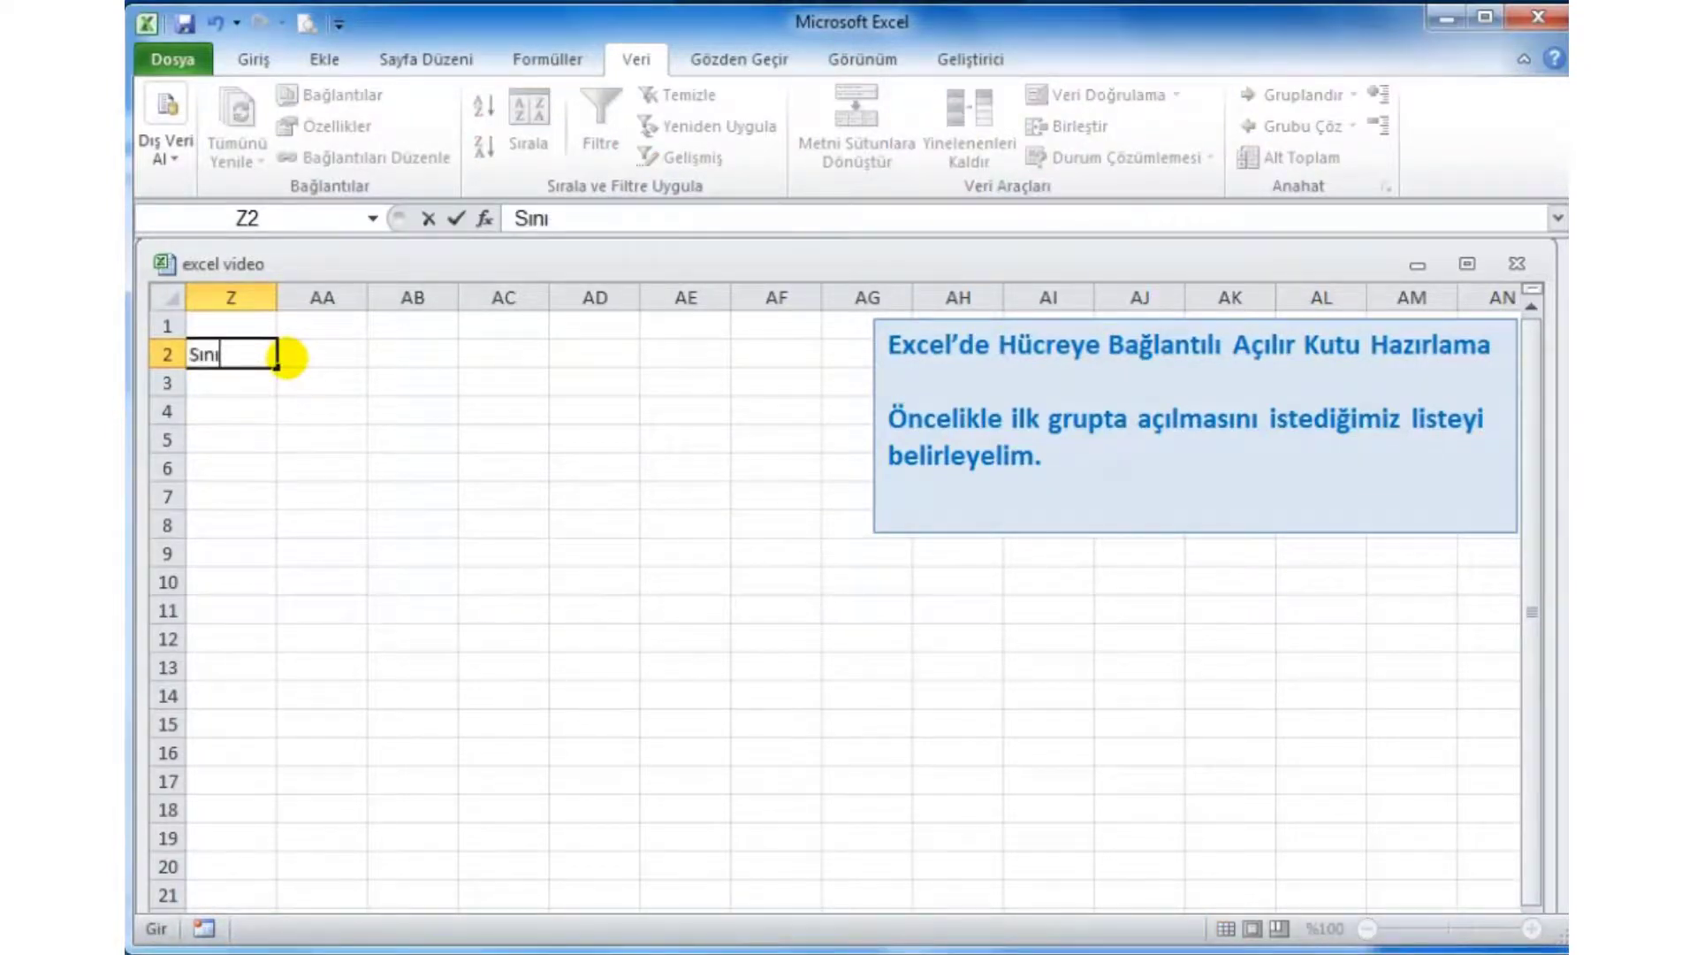
text(f)
click(288, 359)
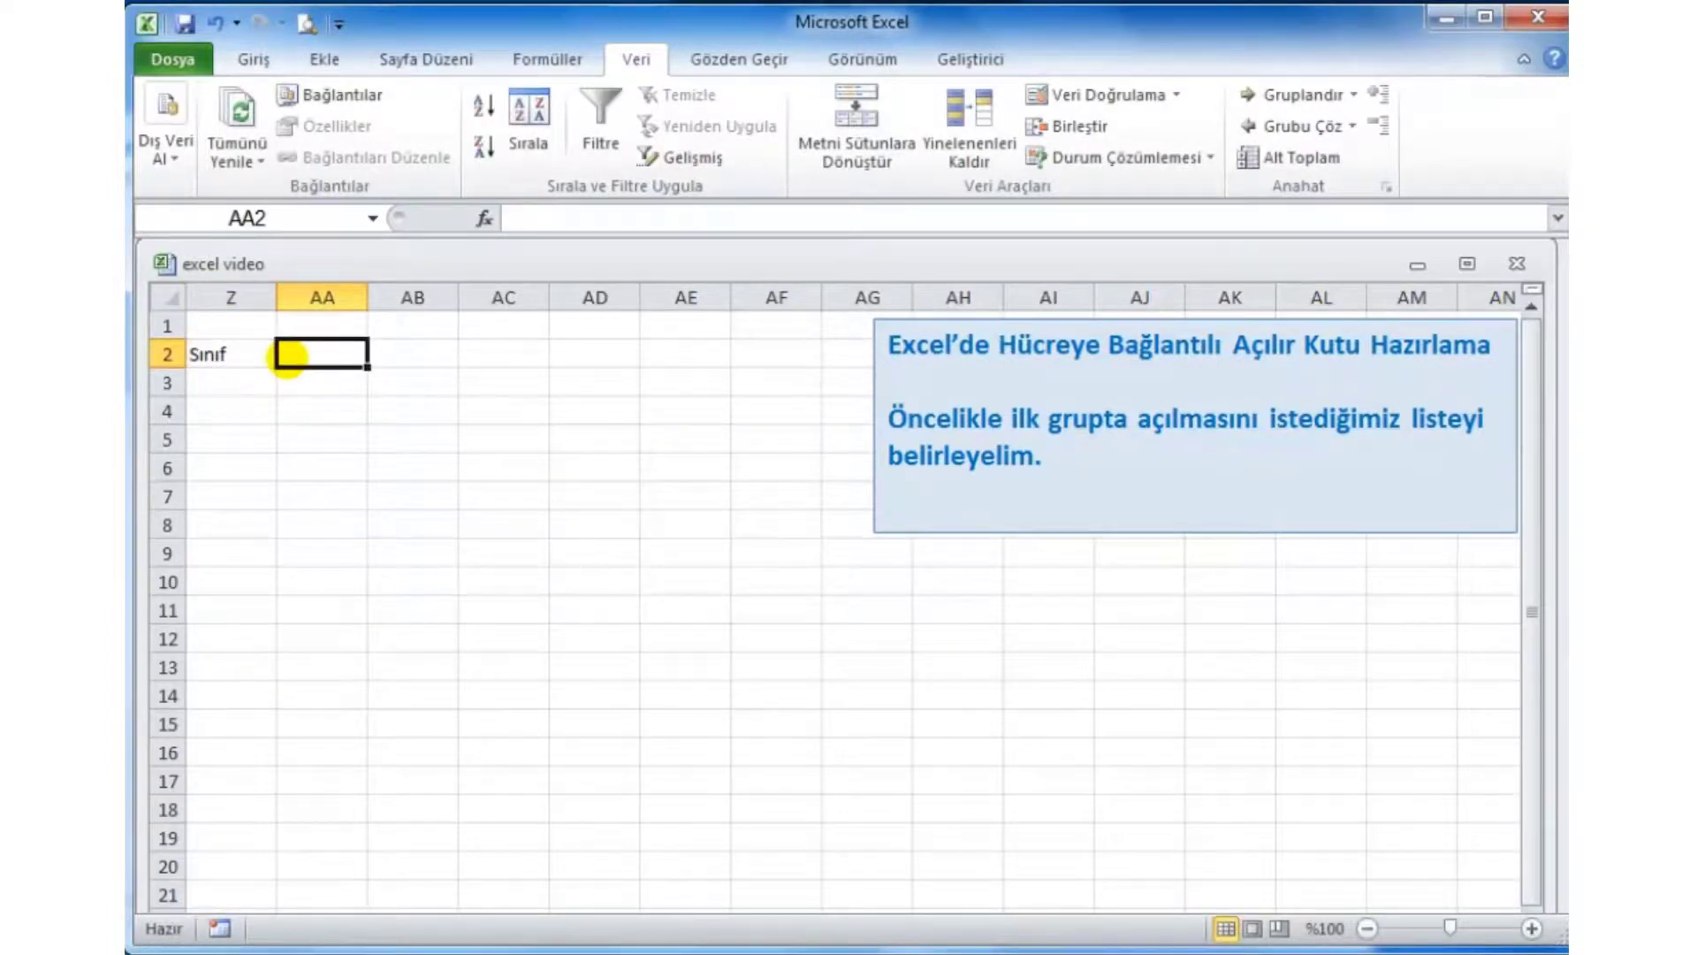
text(A)
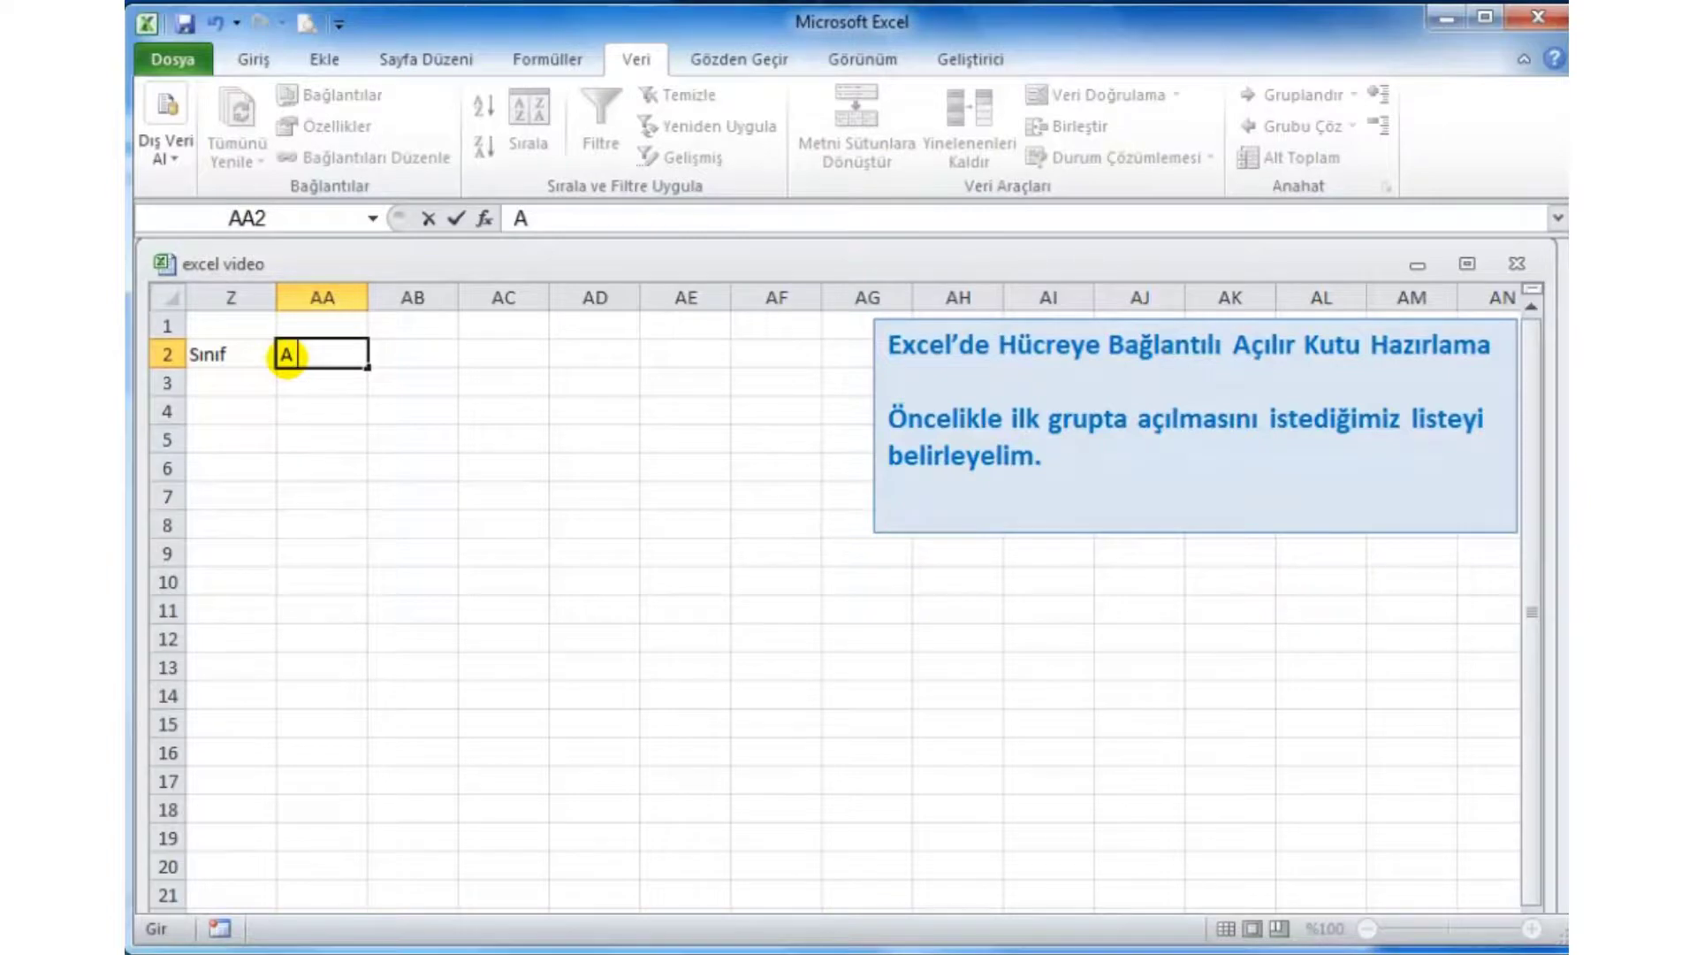
text( Sını)
text(fı)
key(Tab)
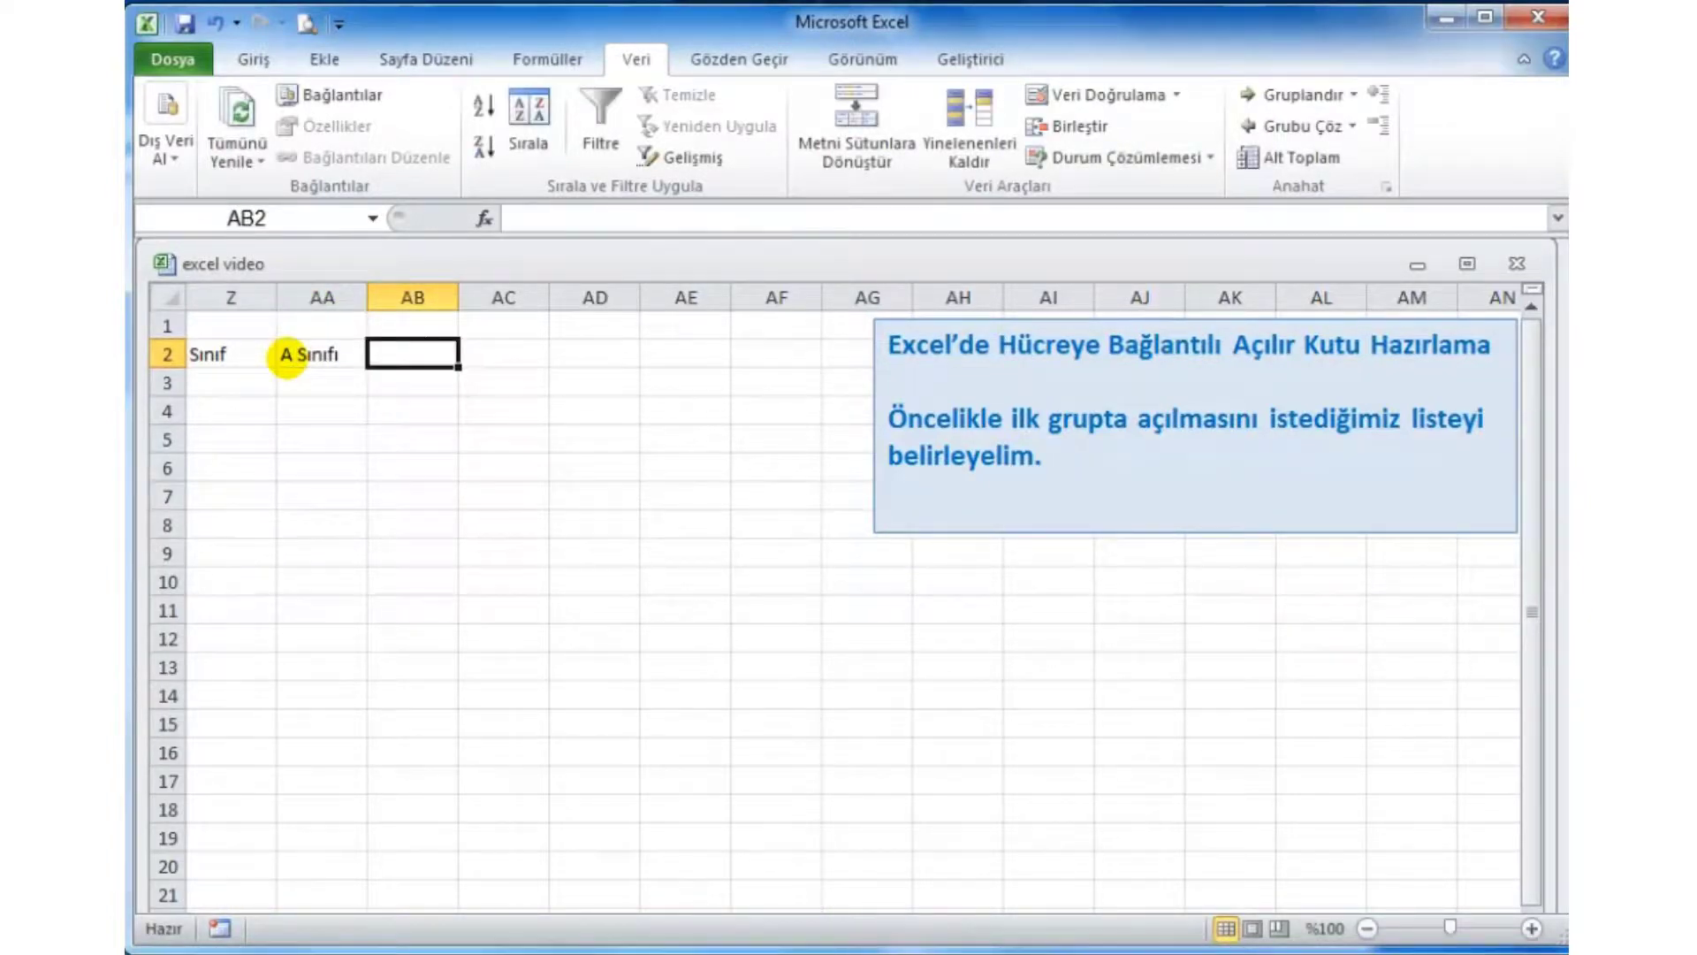
text(B)
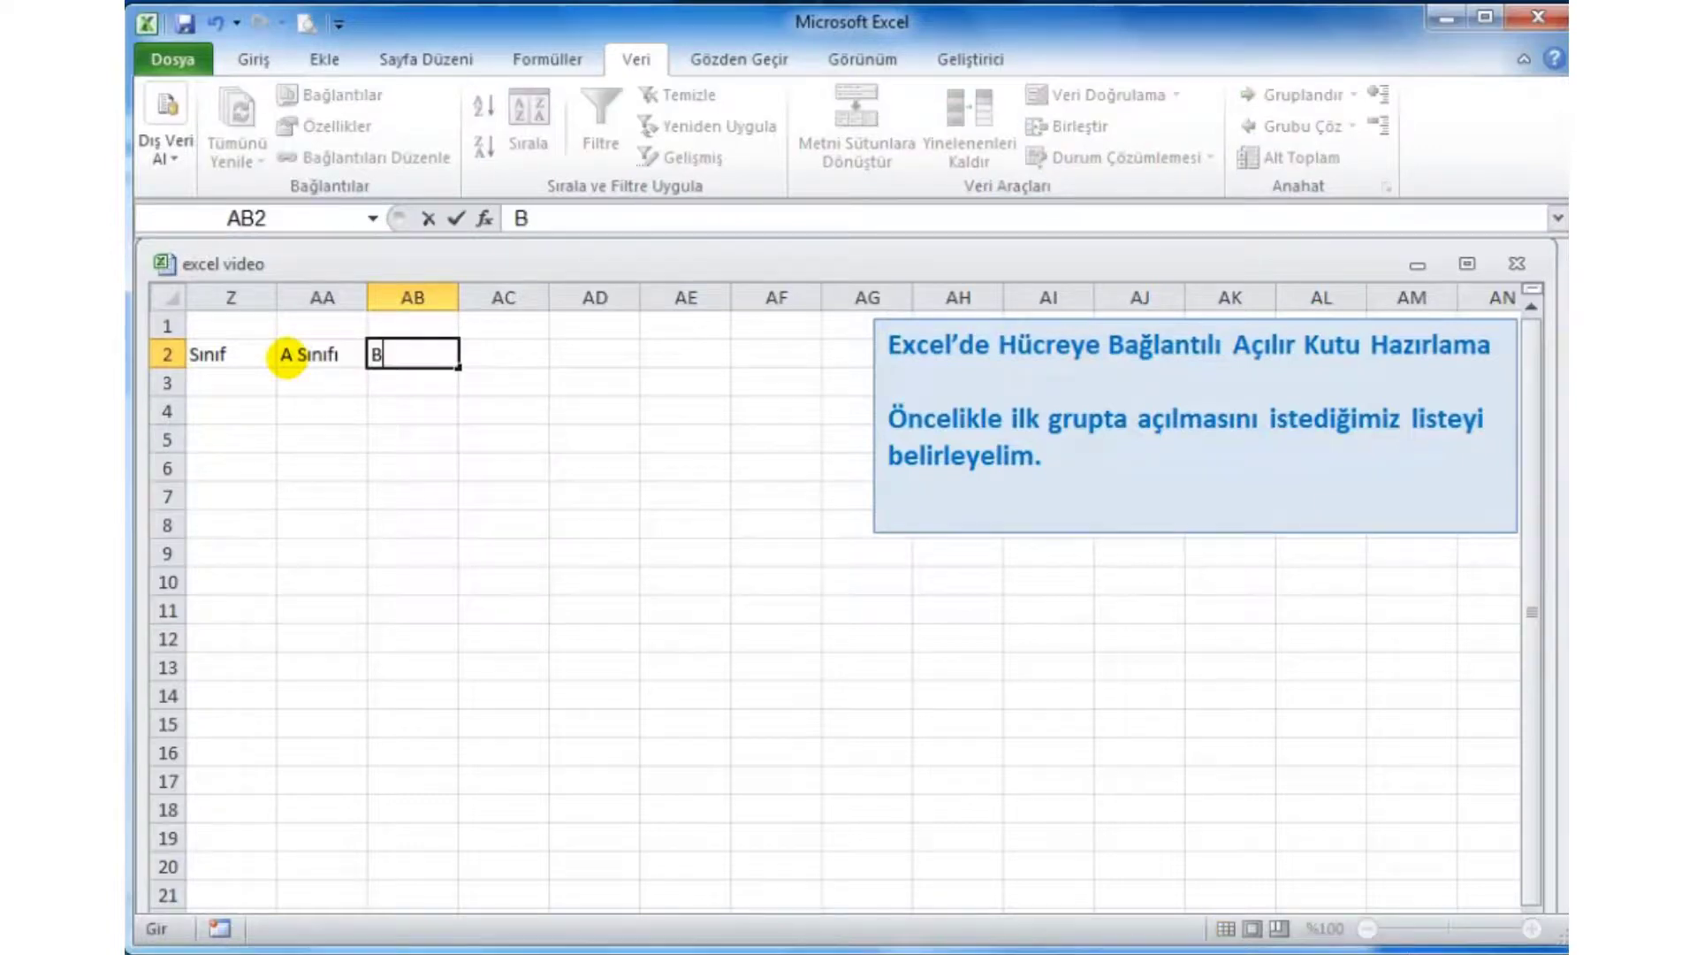
text( Sın)
text(ıfı)
key(Tab)
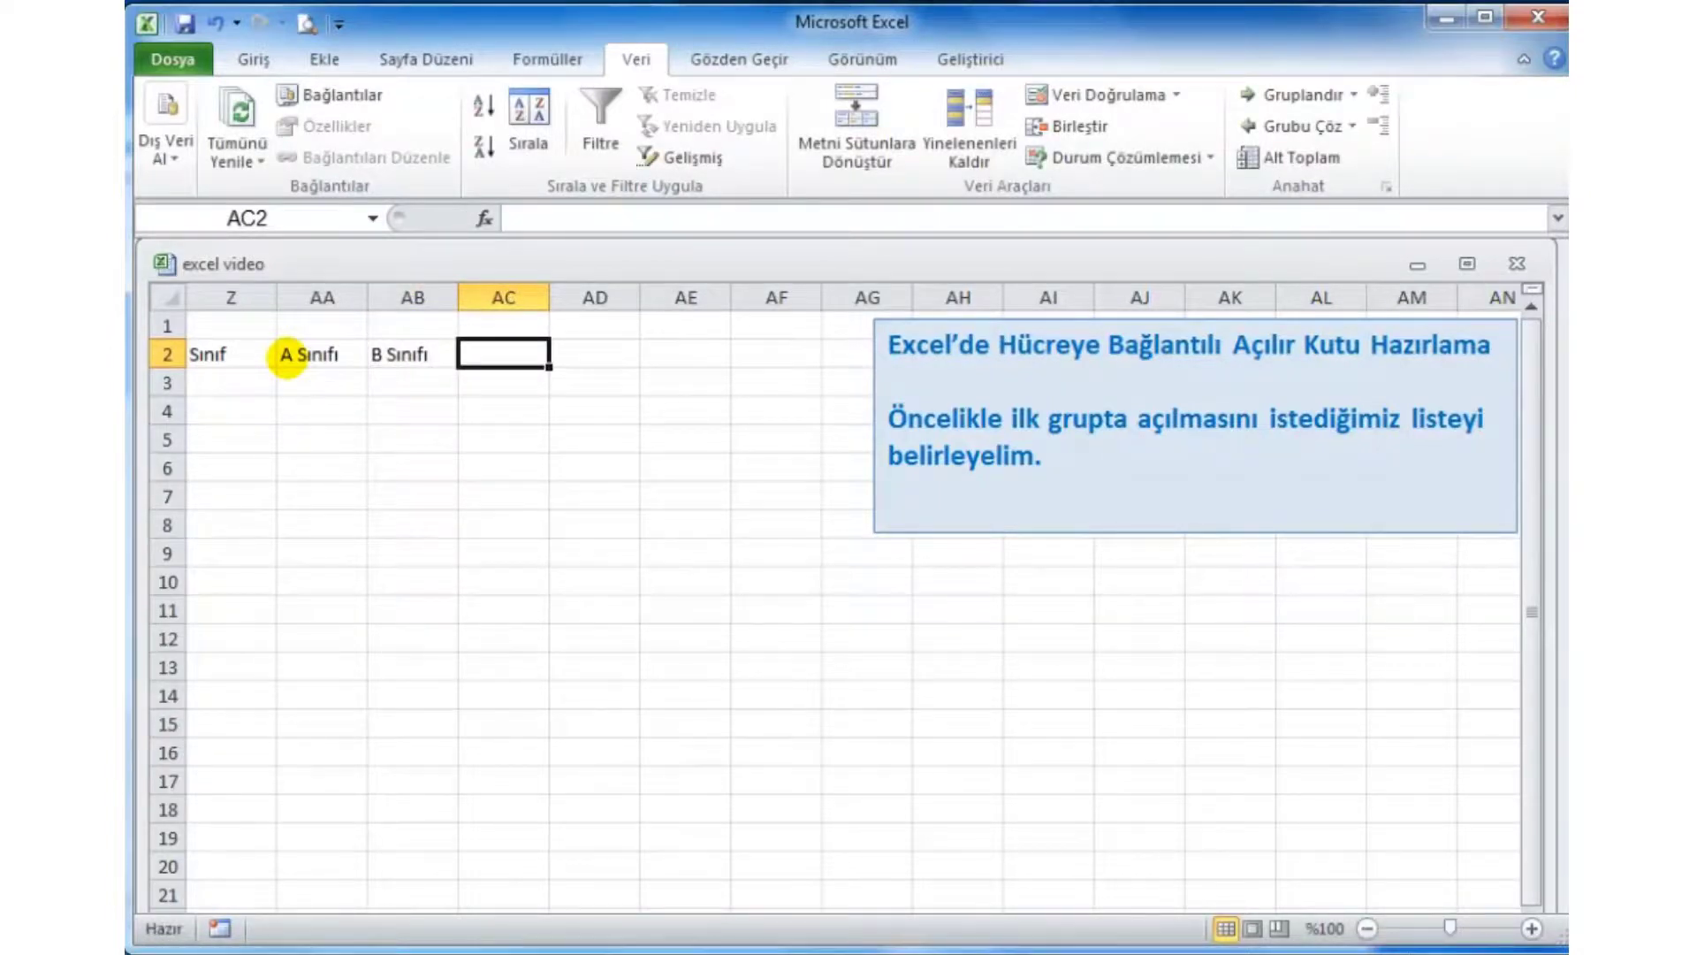
text(C)
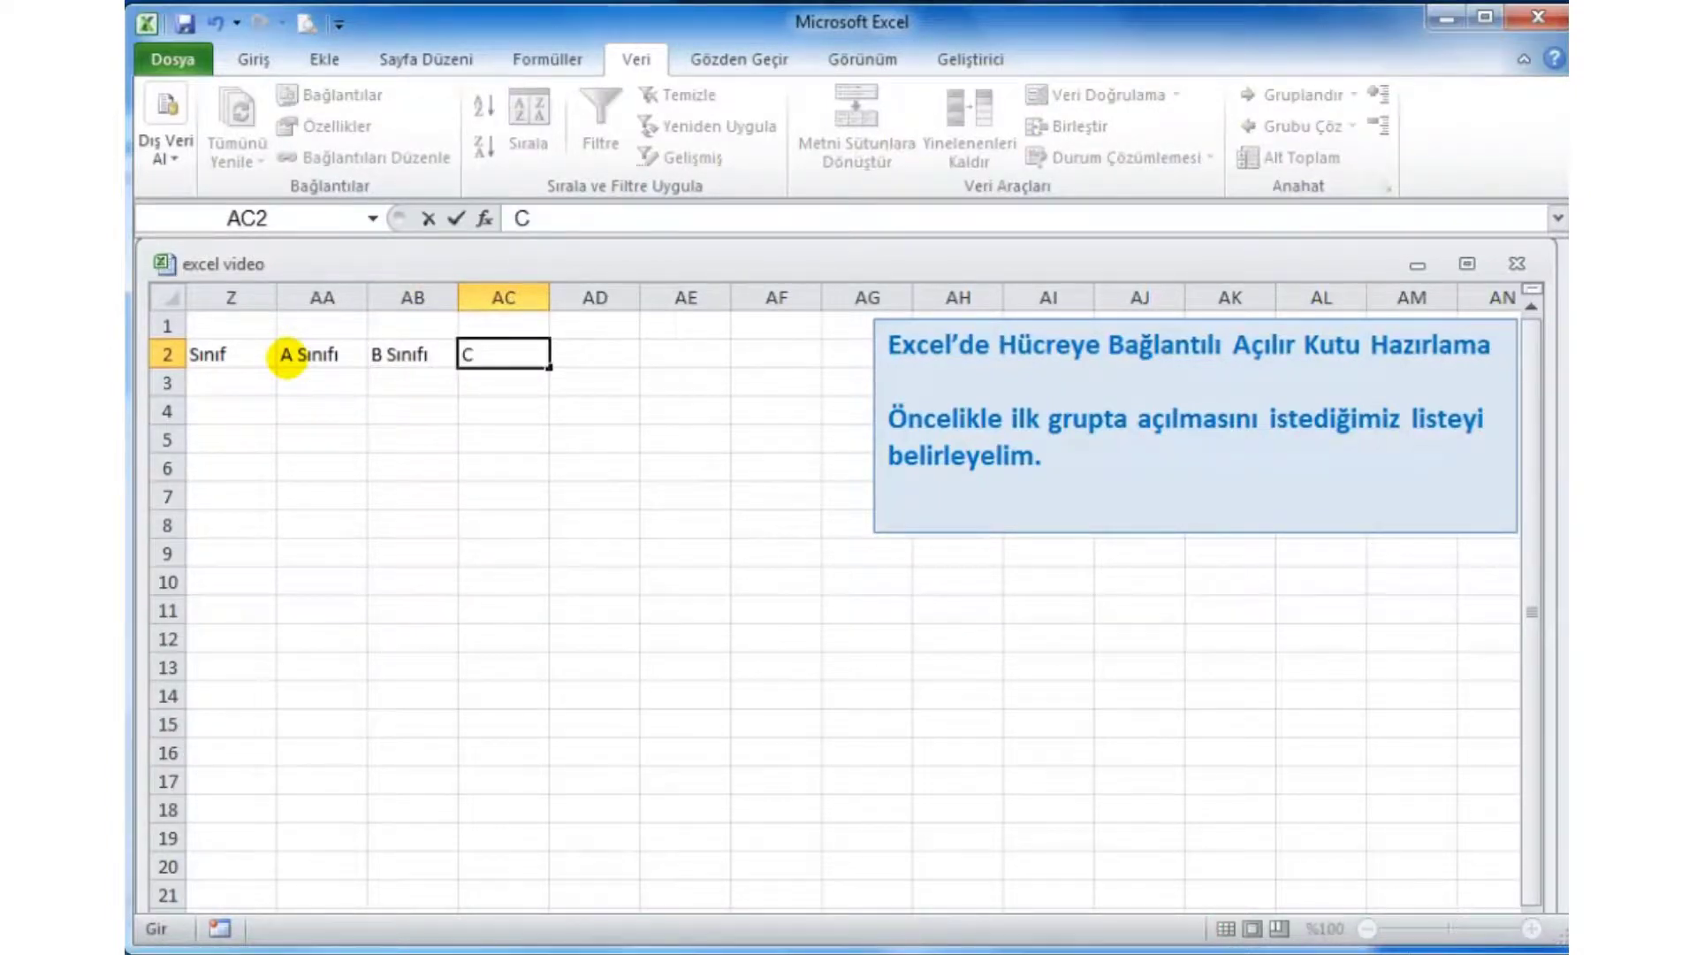
text( Sın)
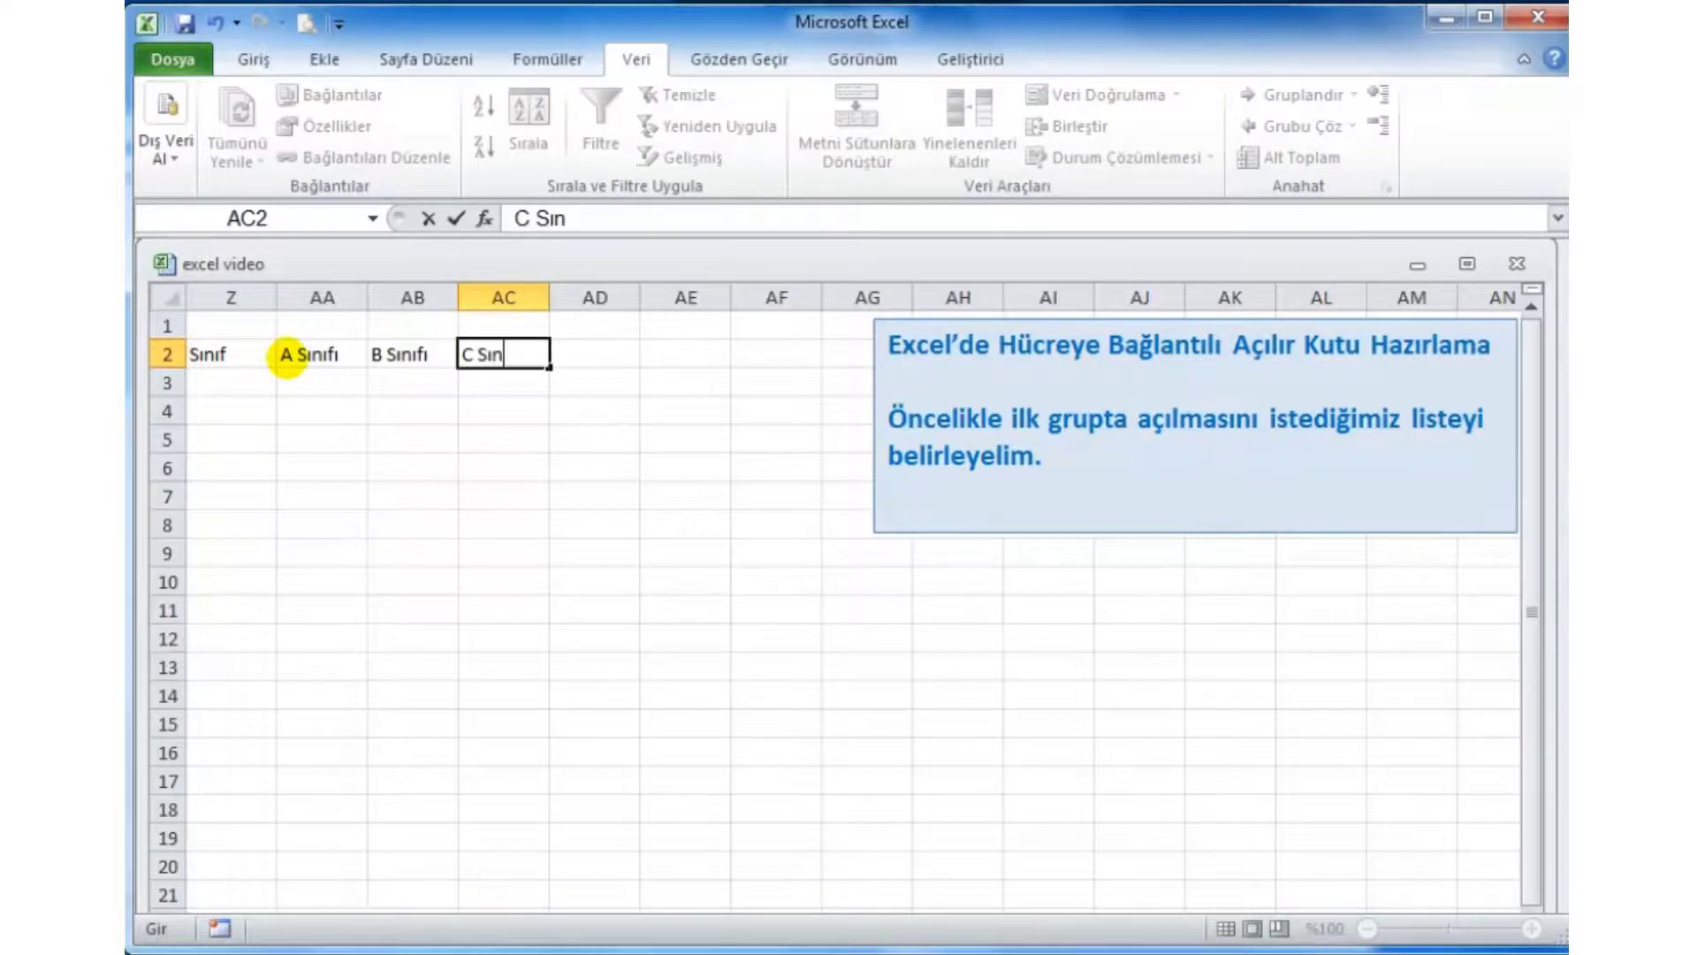
text(ıfı)
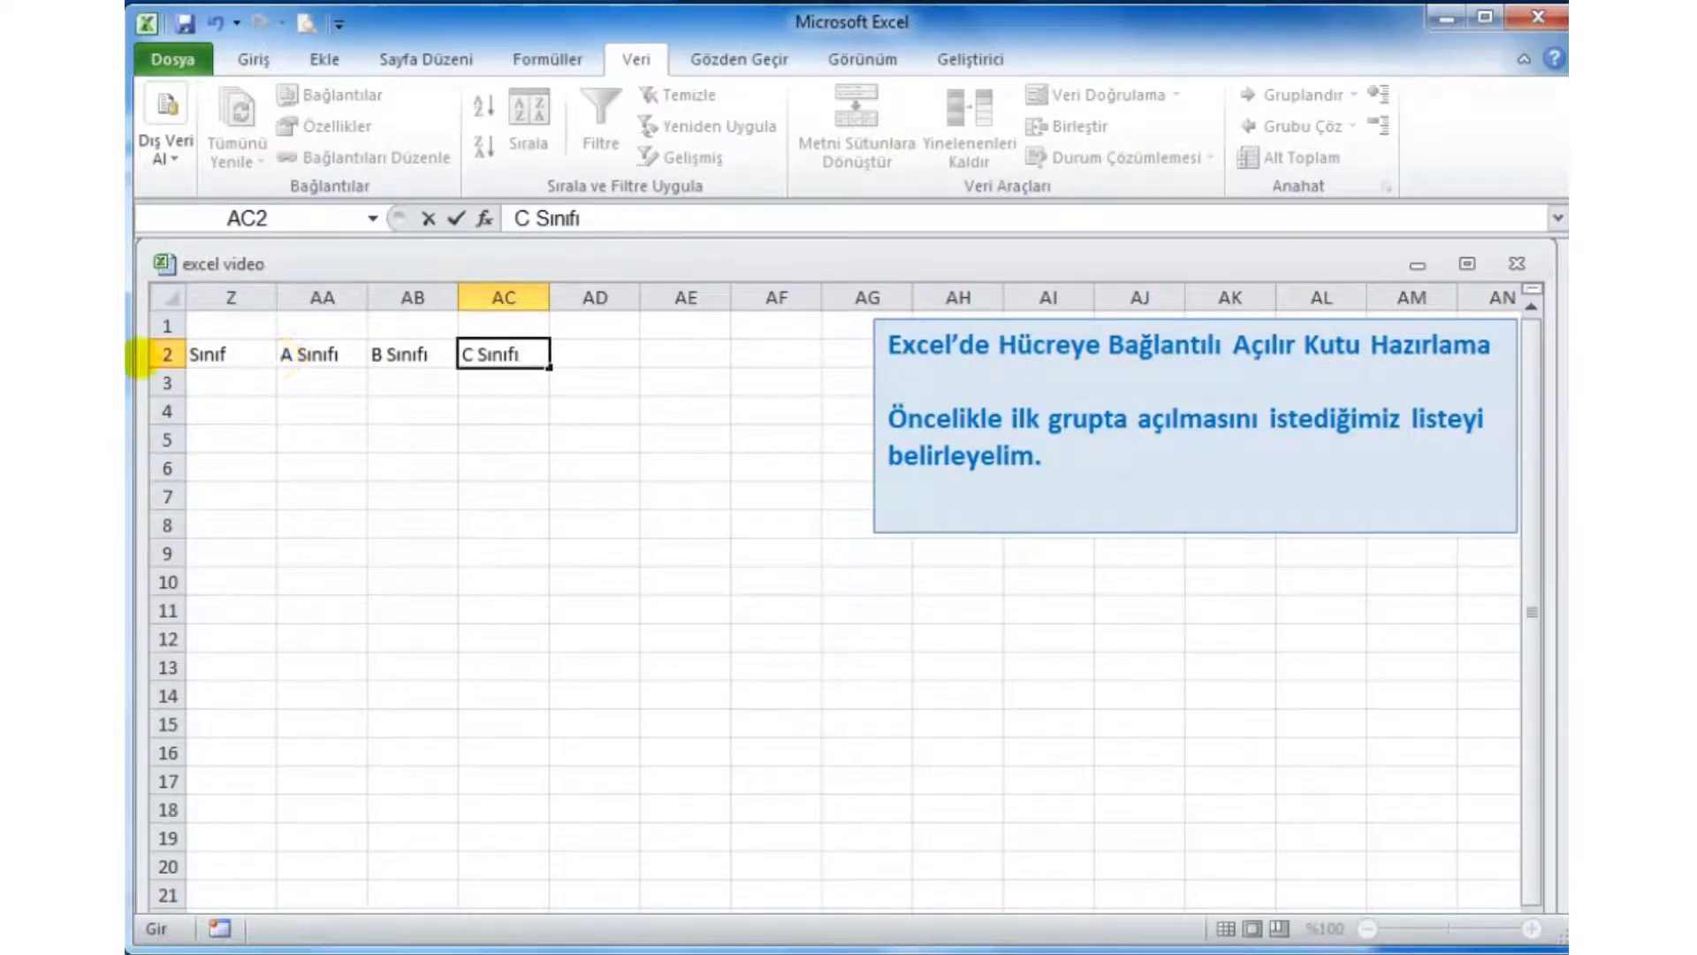
click(432, 410)
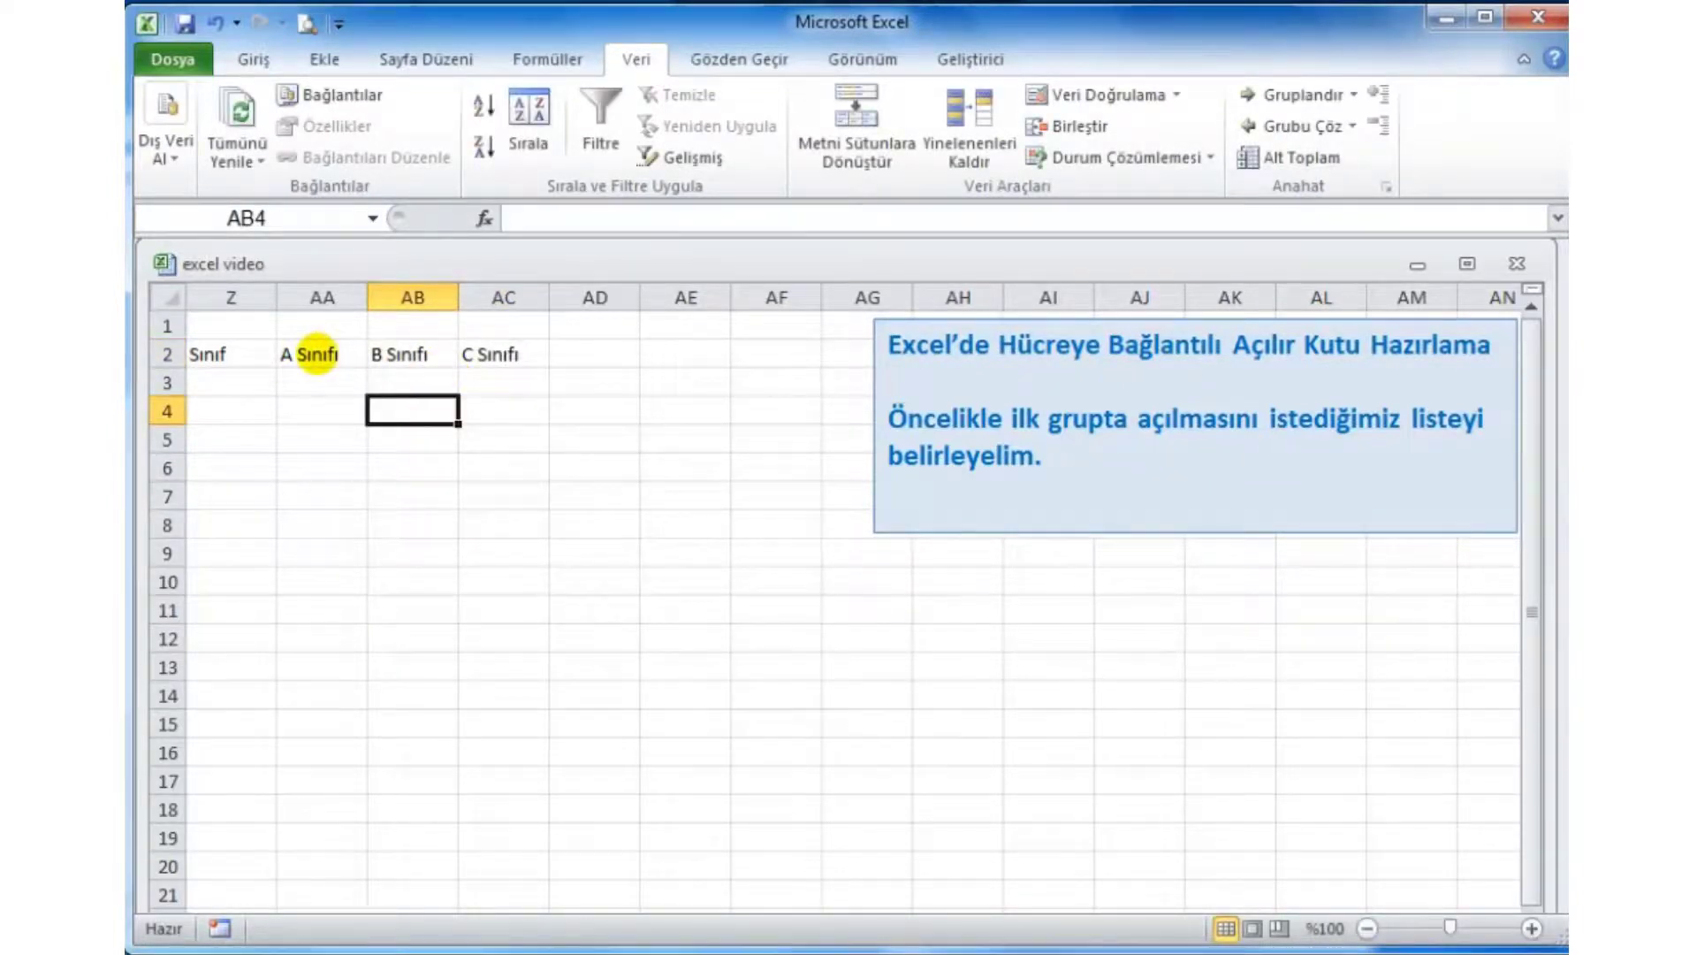
Apply the Dış Kenarlıklar outside border around the class names in AA2:AC2.
drag(318, 354, 475, 355)
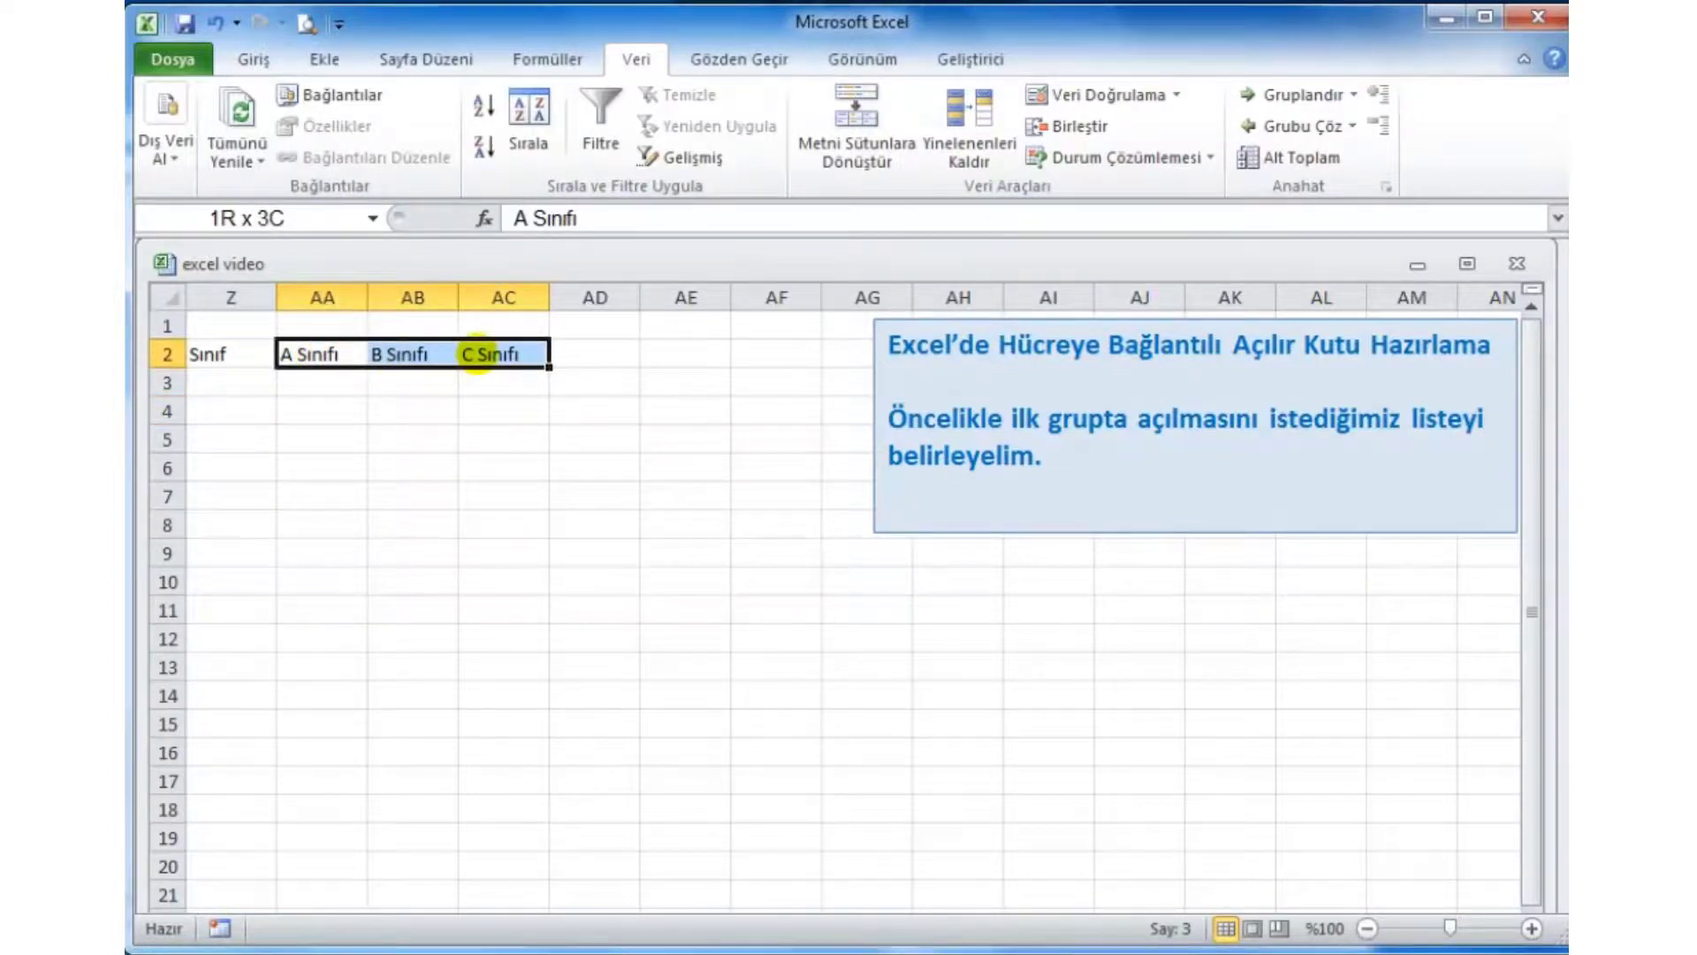
click(254, 58)
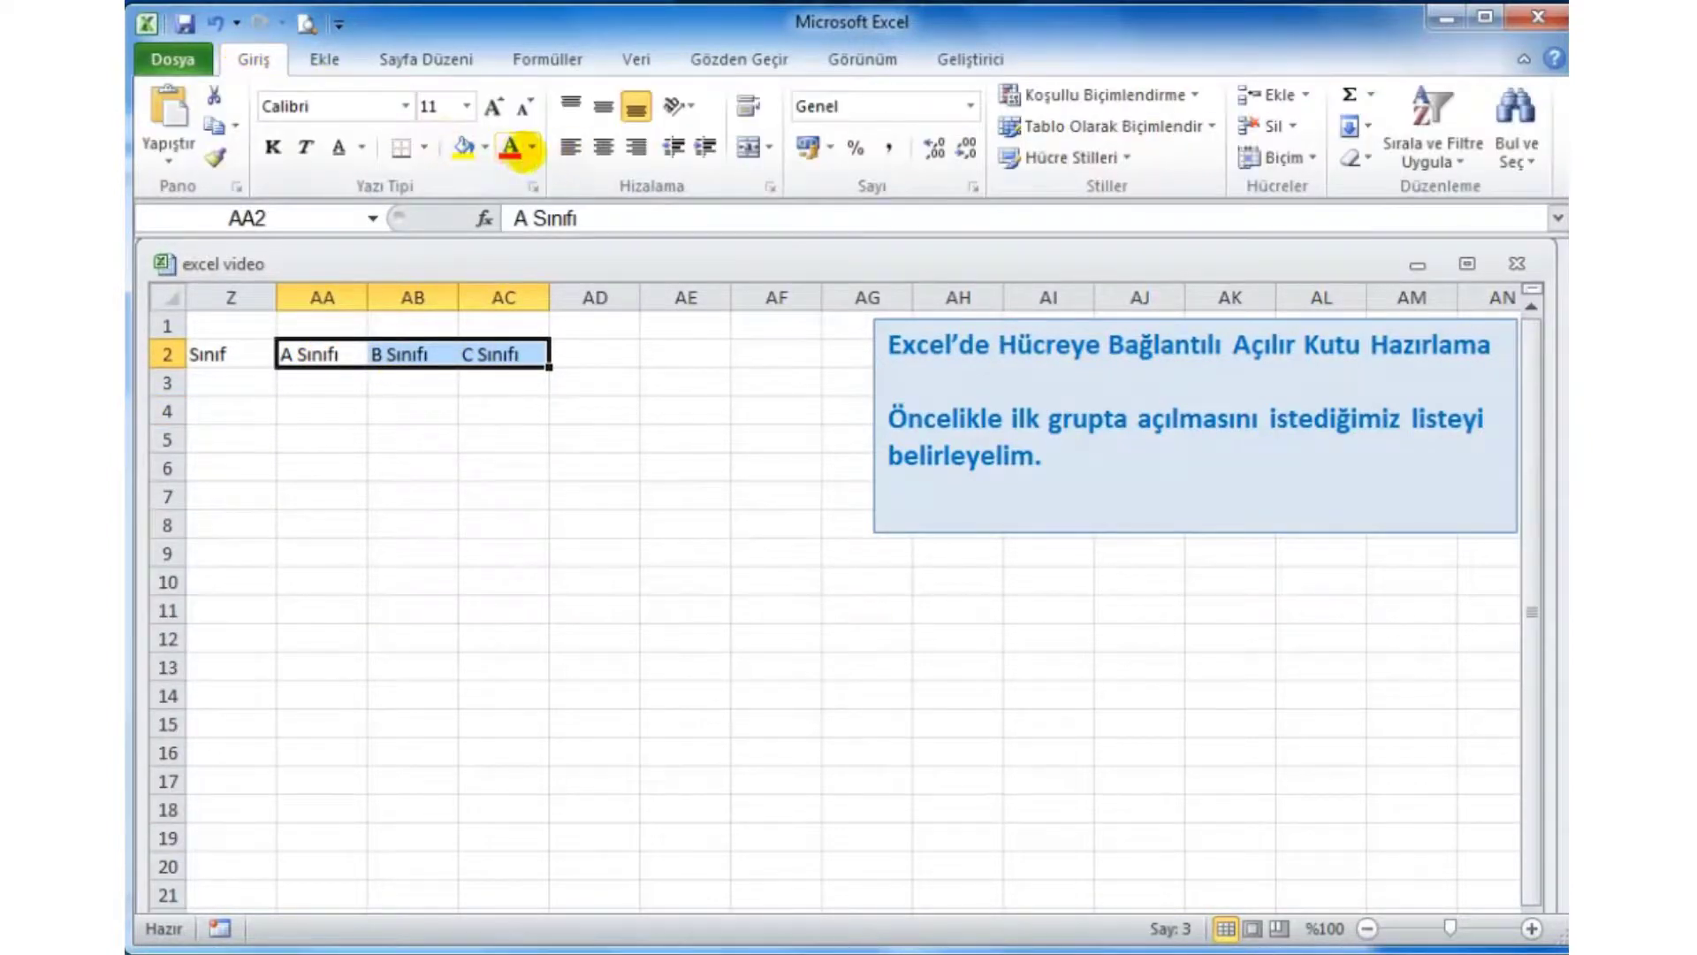
click(426, 146)
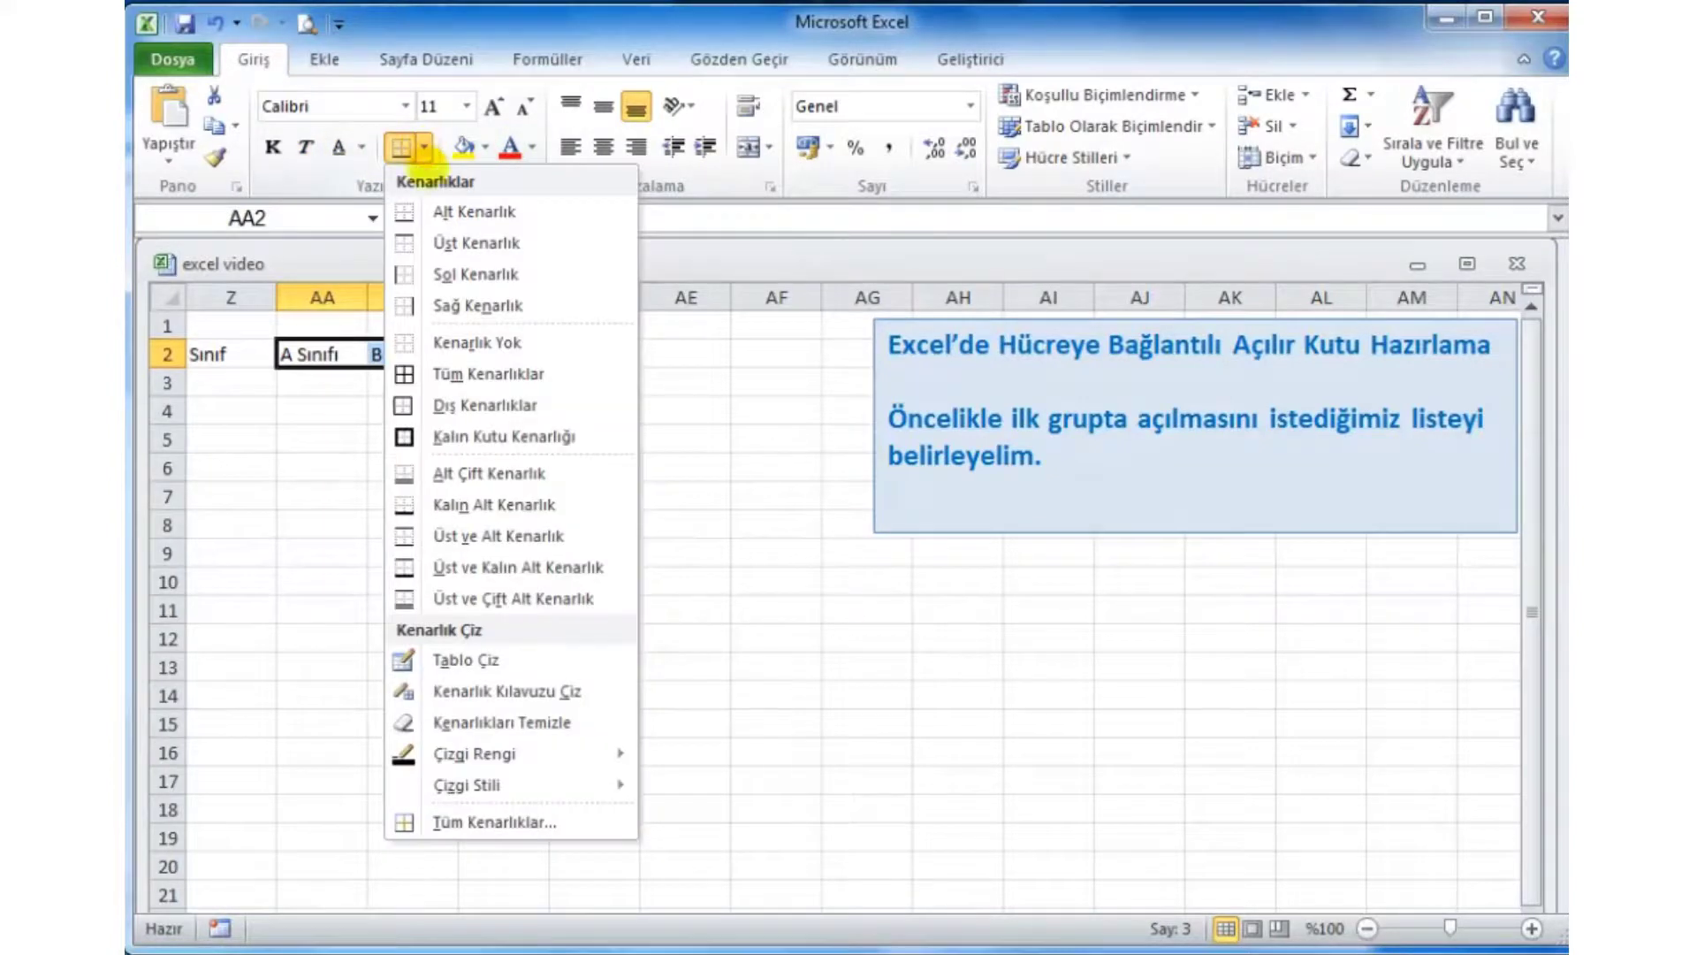
click(416, 405)
click(327, 402)
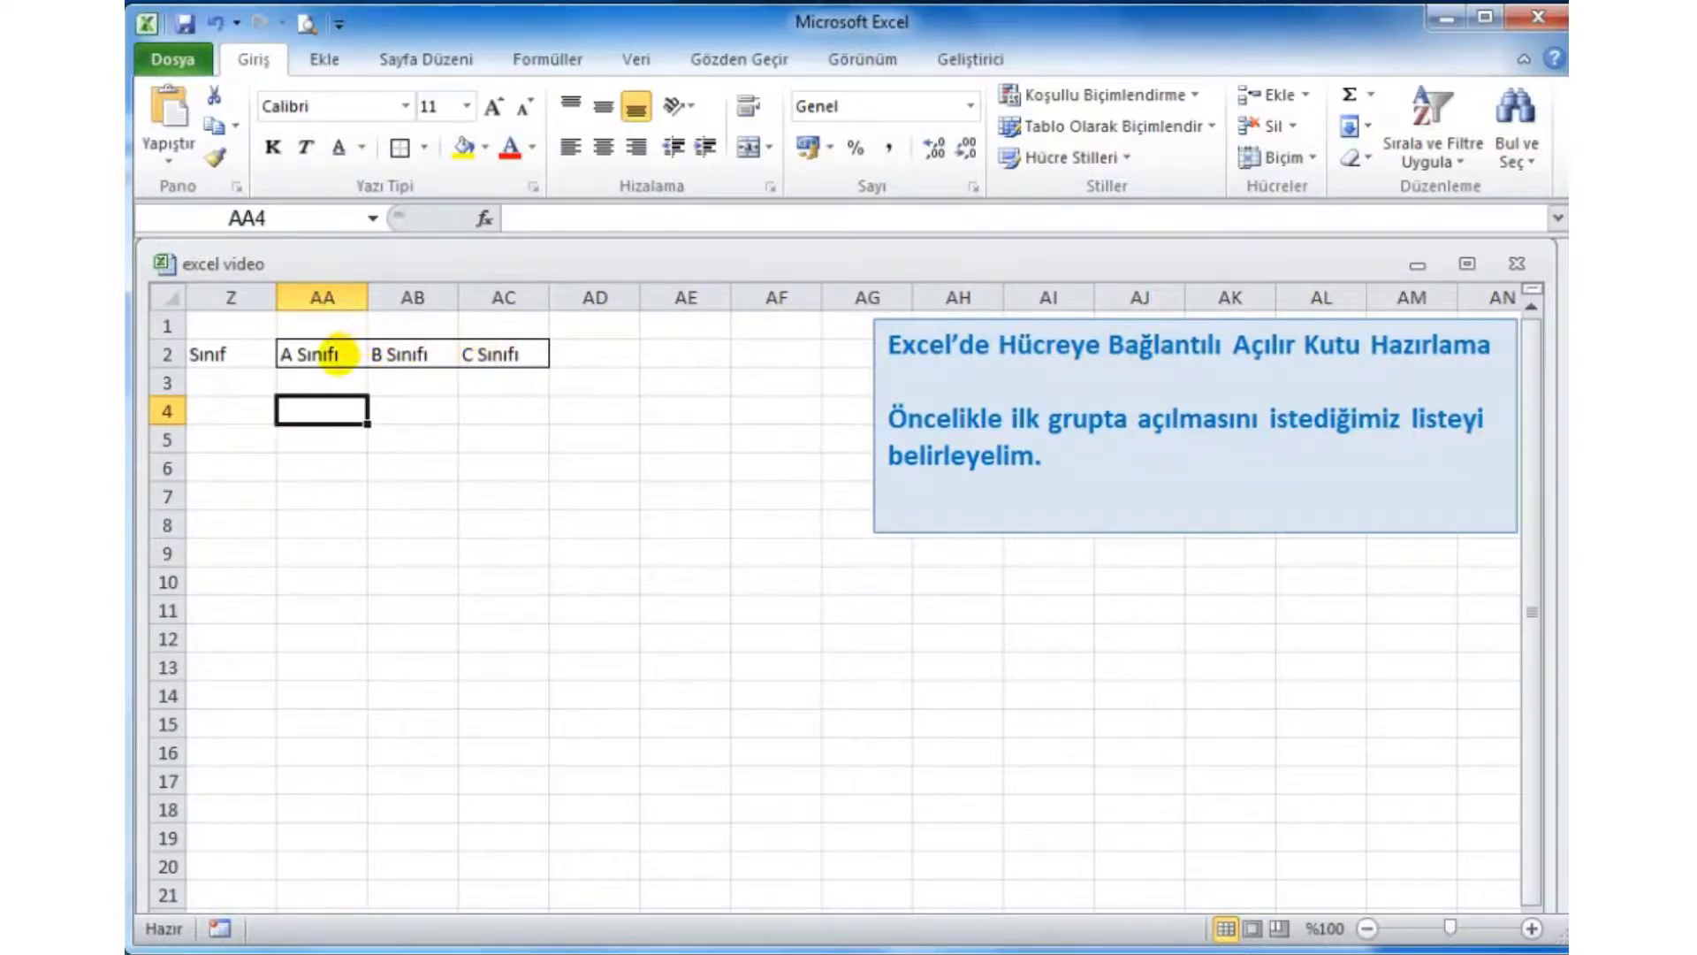
click(339, 353)
text(ilk açılır kutu tablosunu  hazırlayalım.)
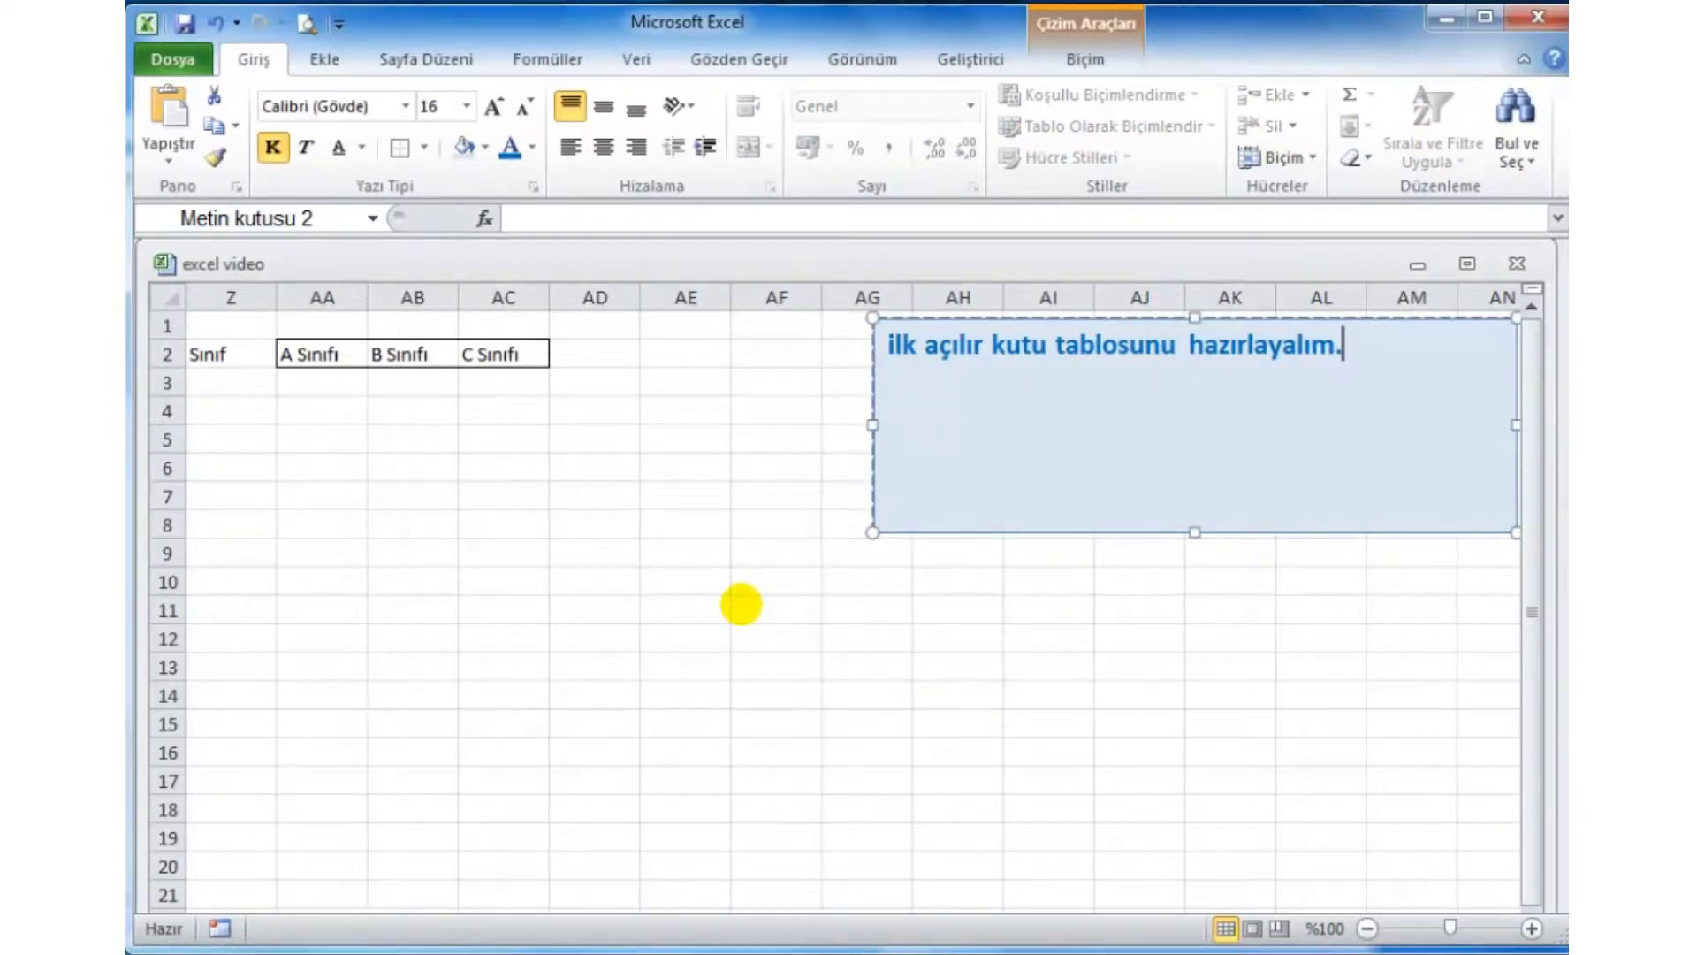
Type the heading Sınıf into AF10 above the cells AF11:AF15.
click(706, 610)
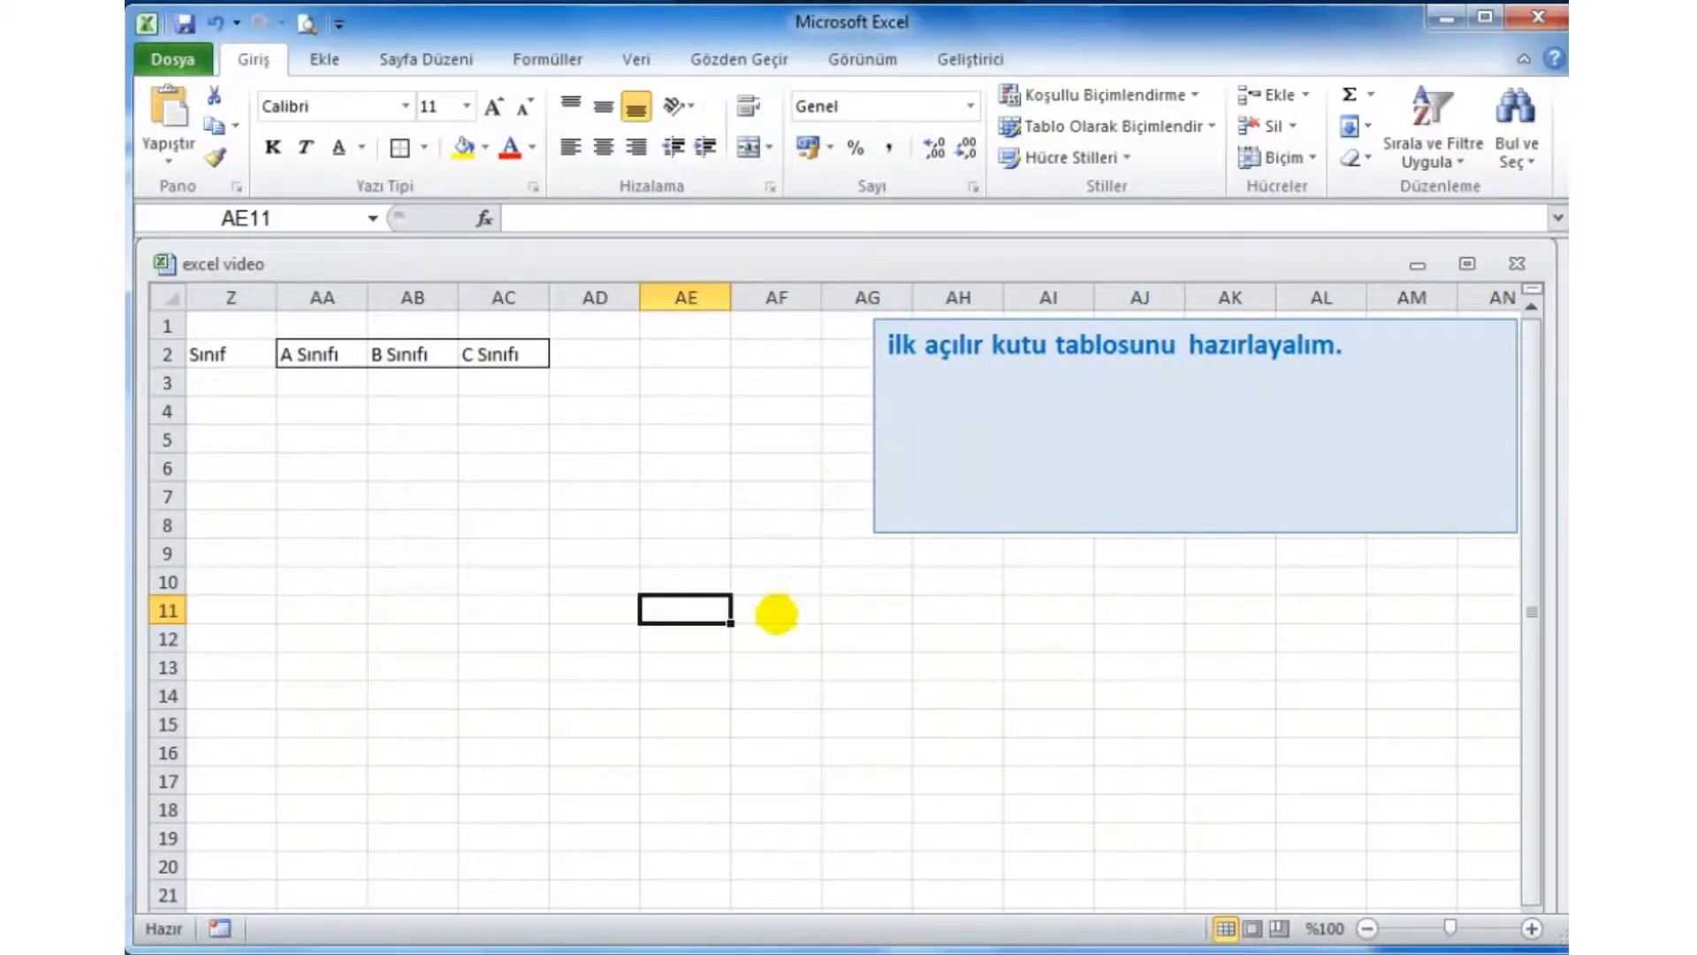
click(774, 616)
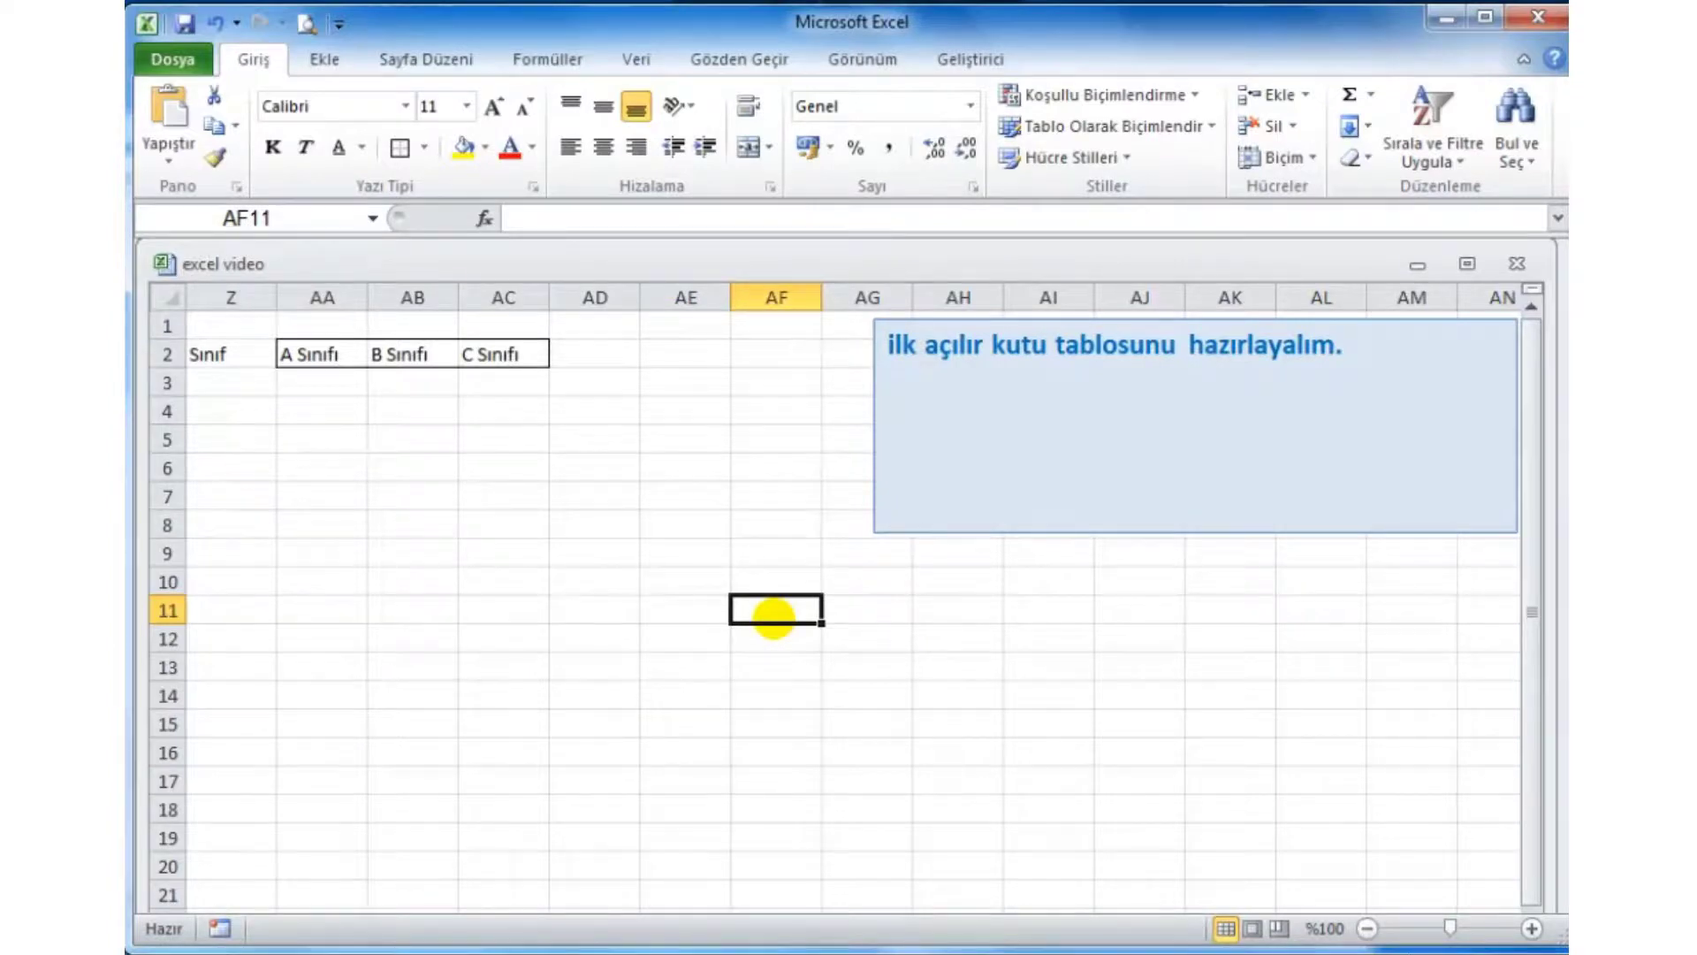
drag(774, 617, 781, 745)
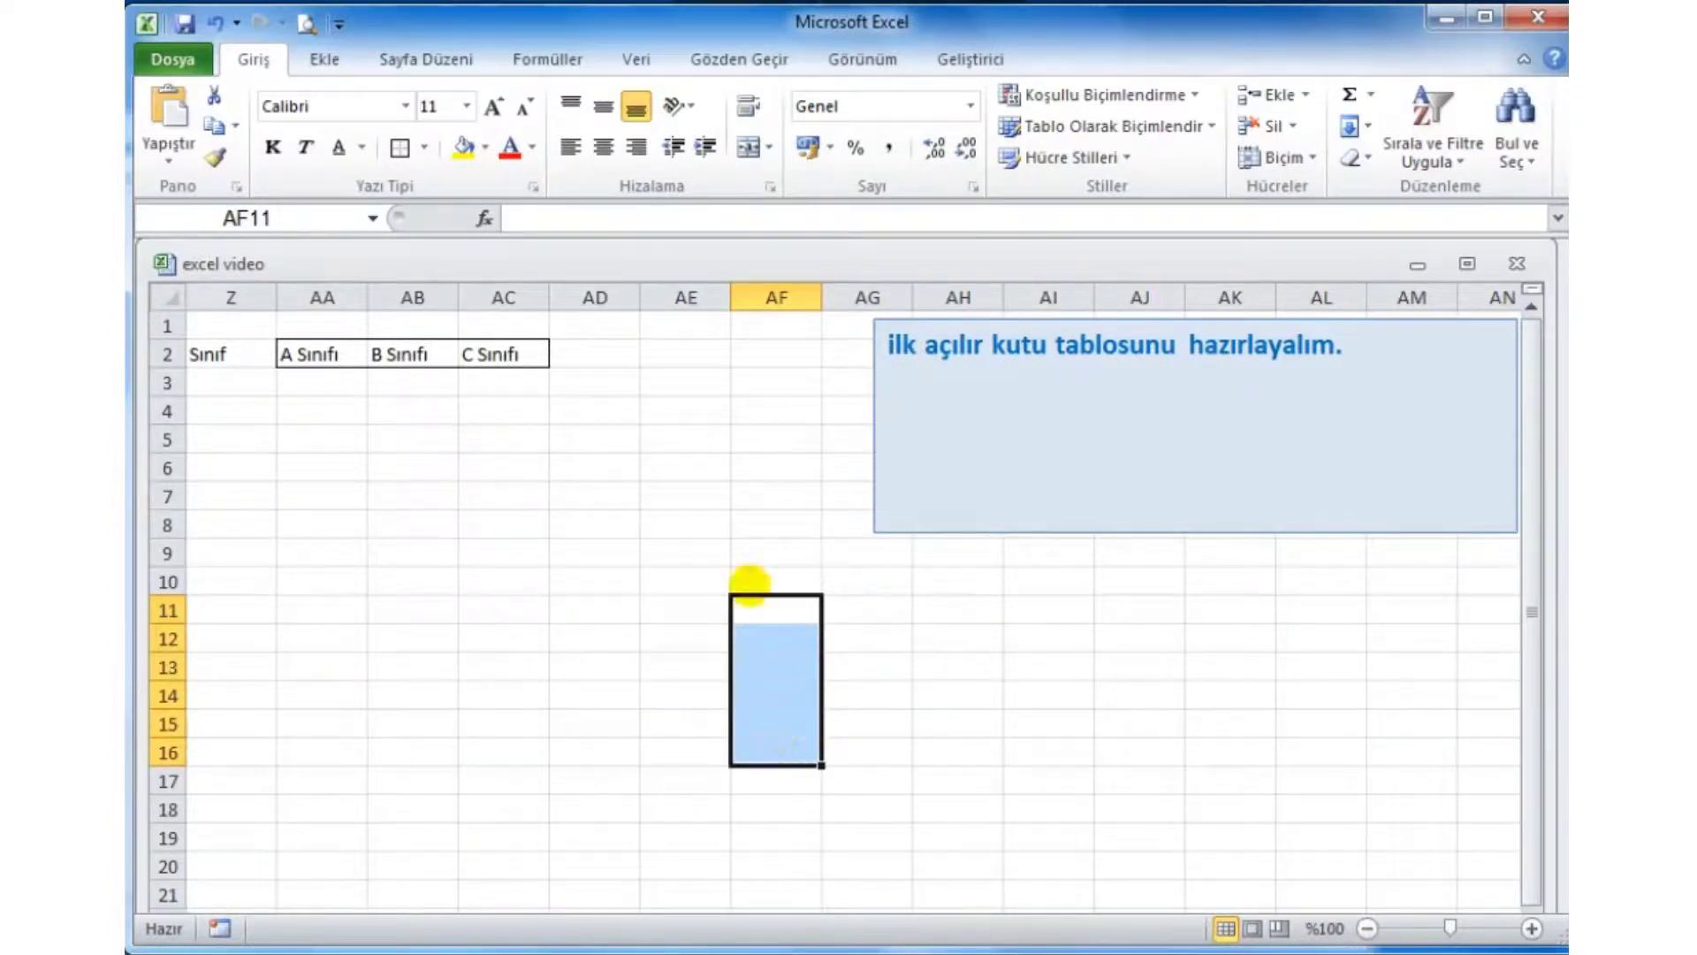
click(752, 579)
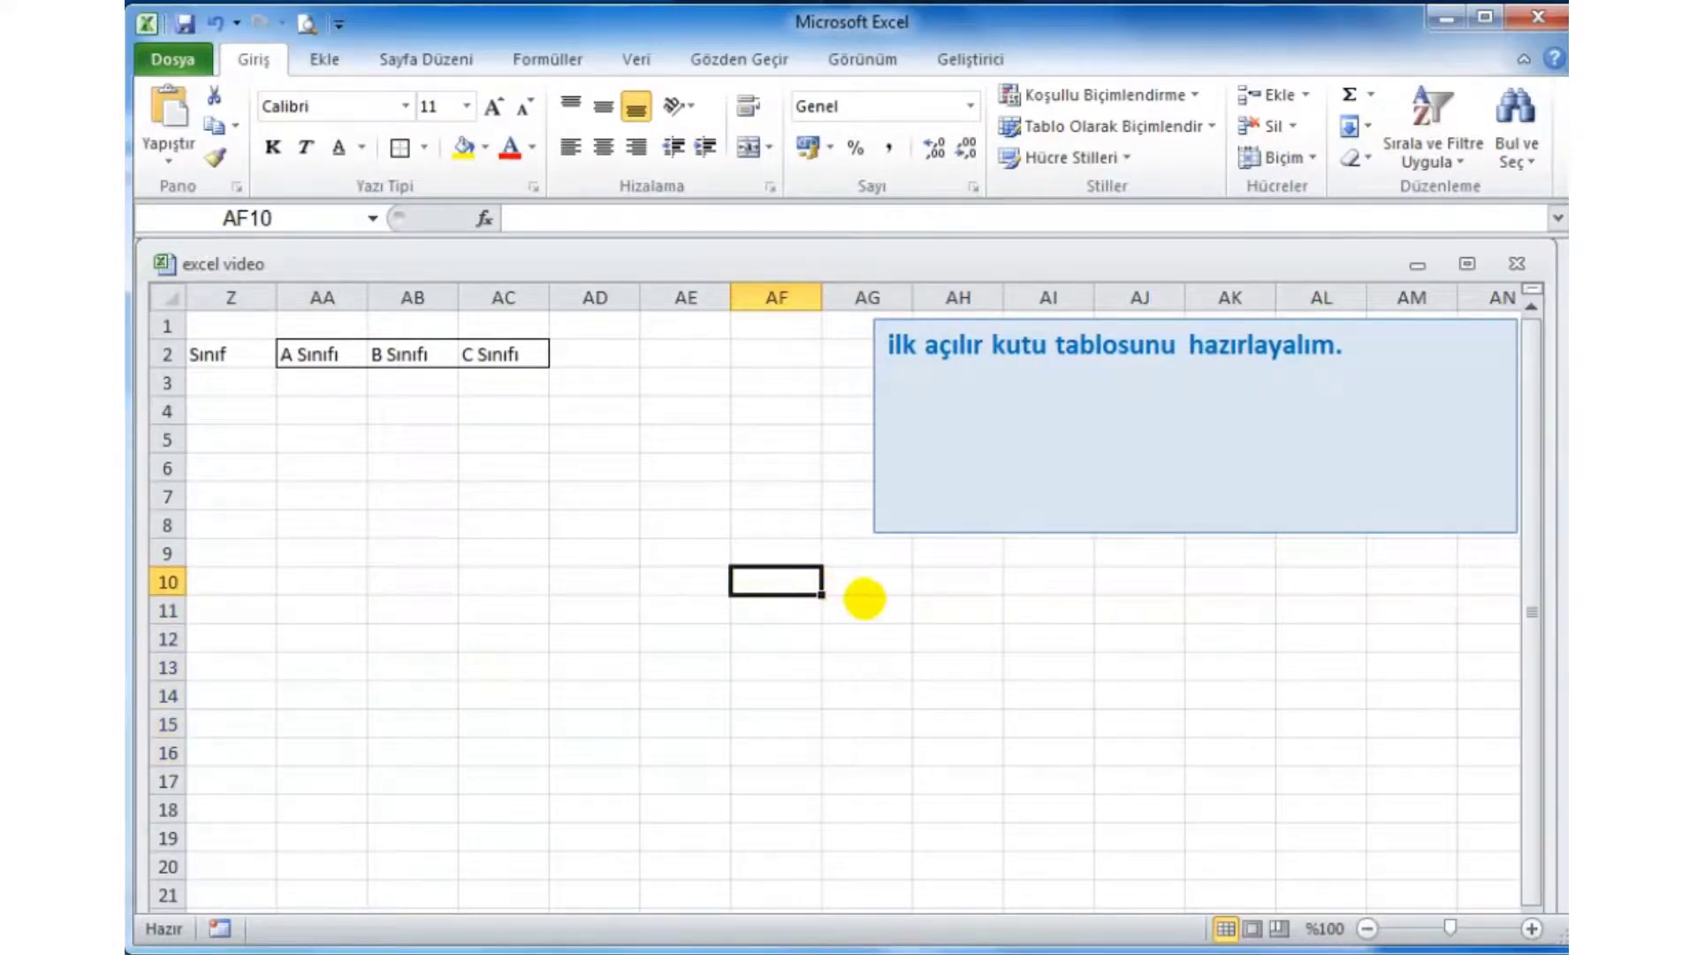
text(Sınıf)
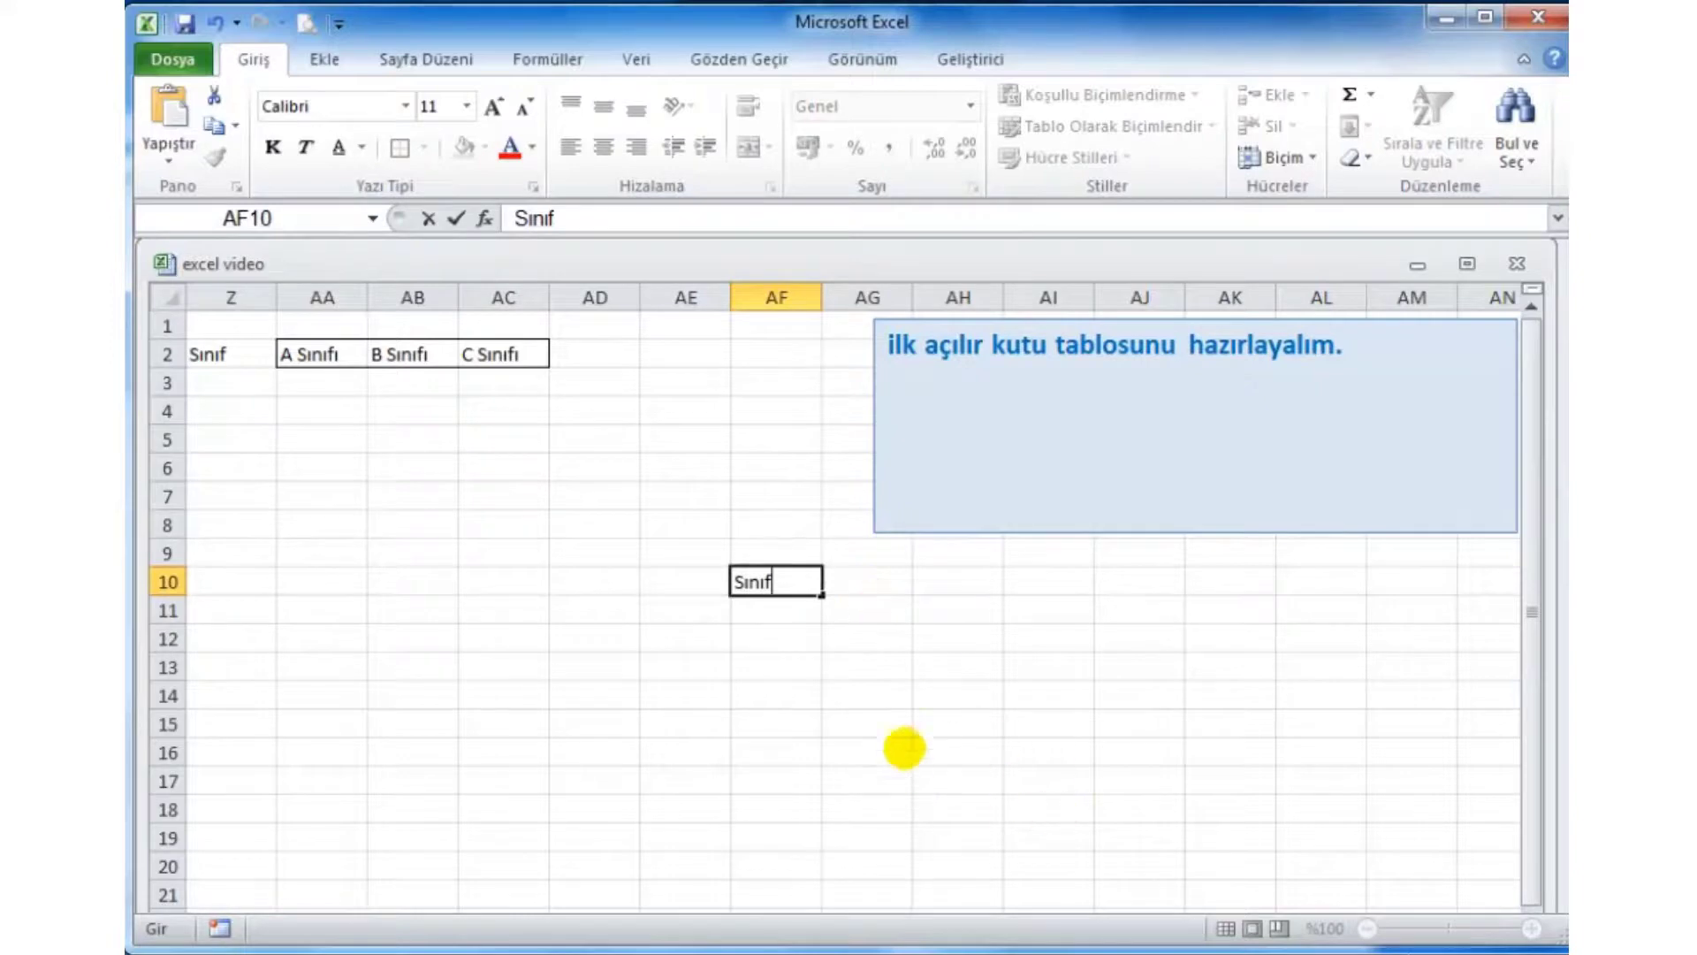
click(778, 694)
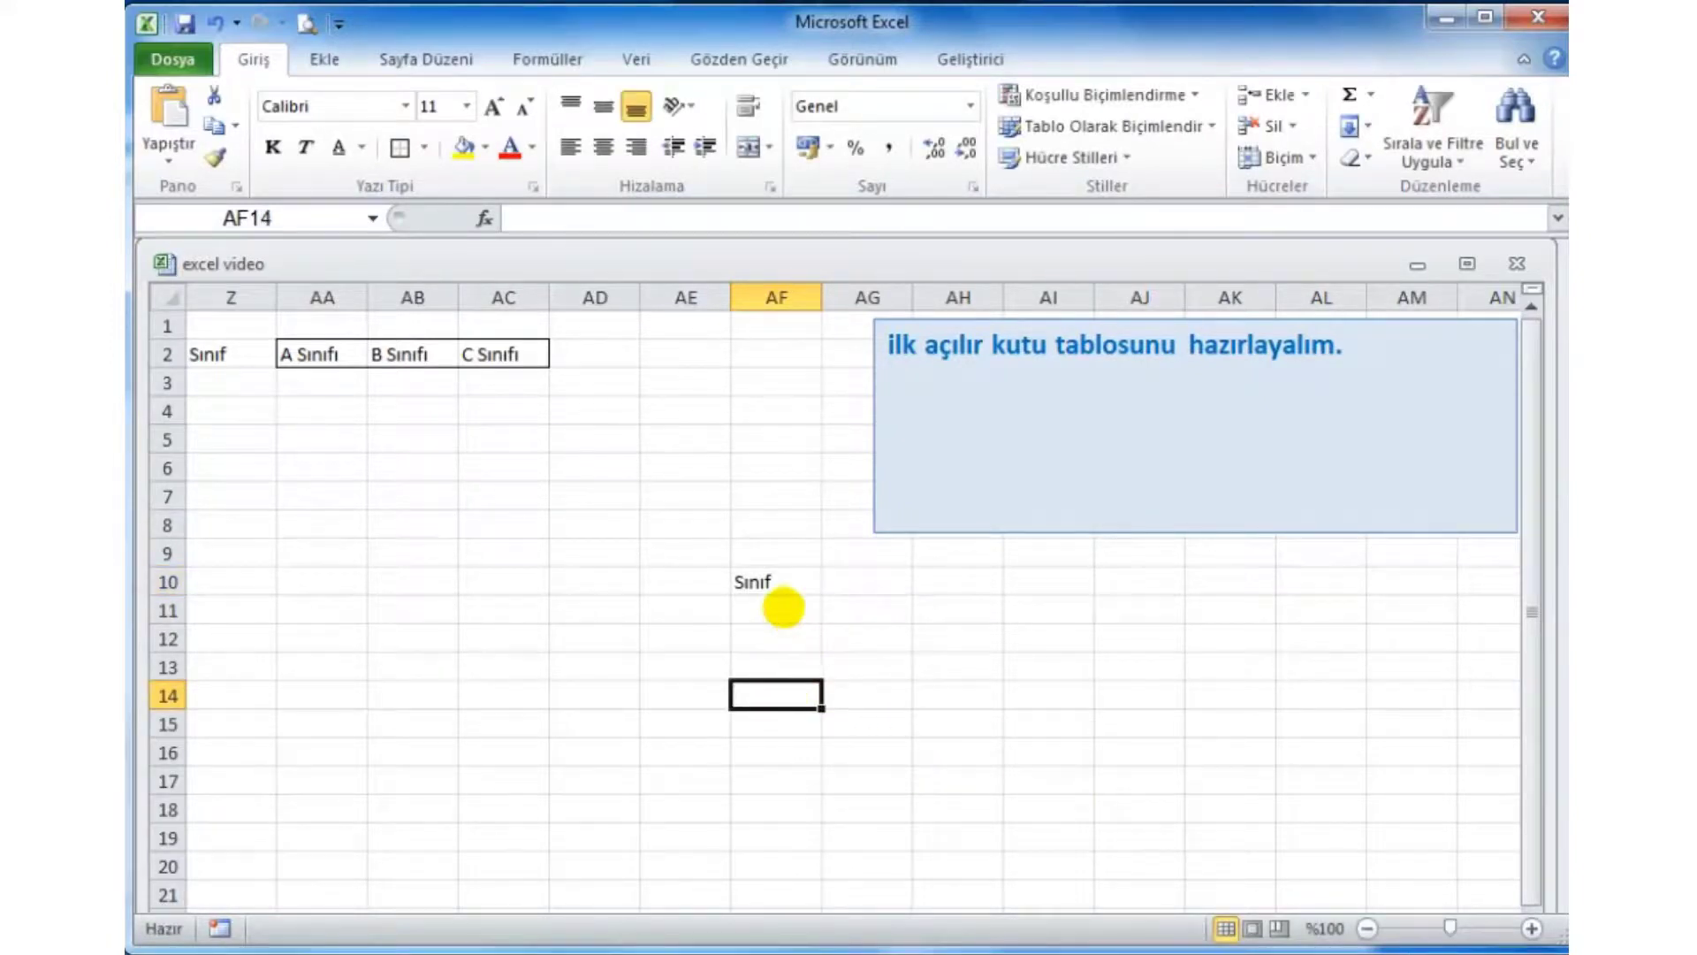
Define the range name Sınıf for the class names in AA2:AC2 using the Name Box.
drag(299, 349, 530, 353)
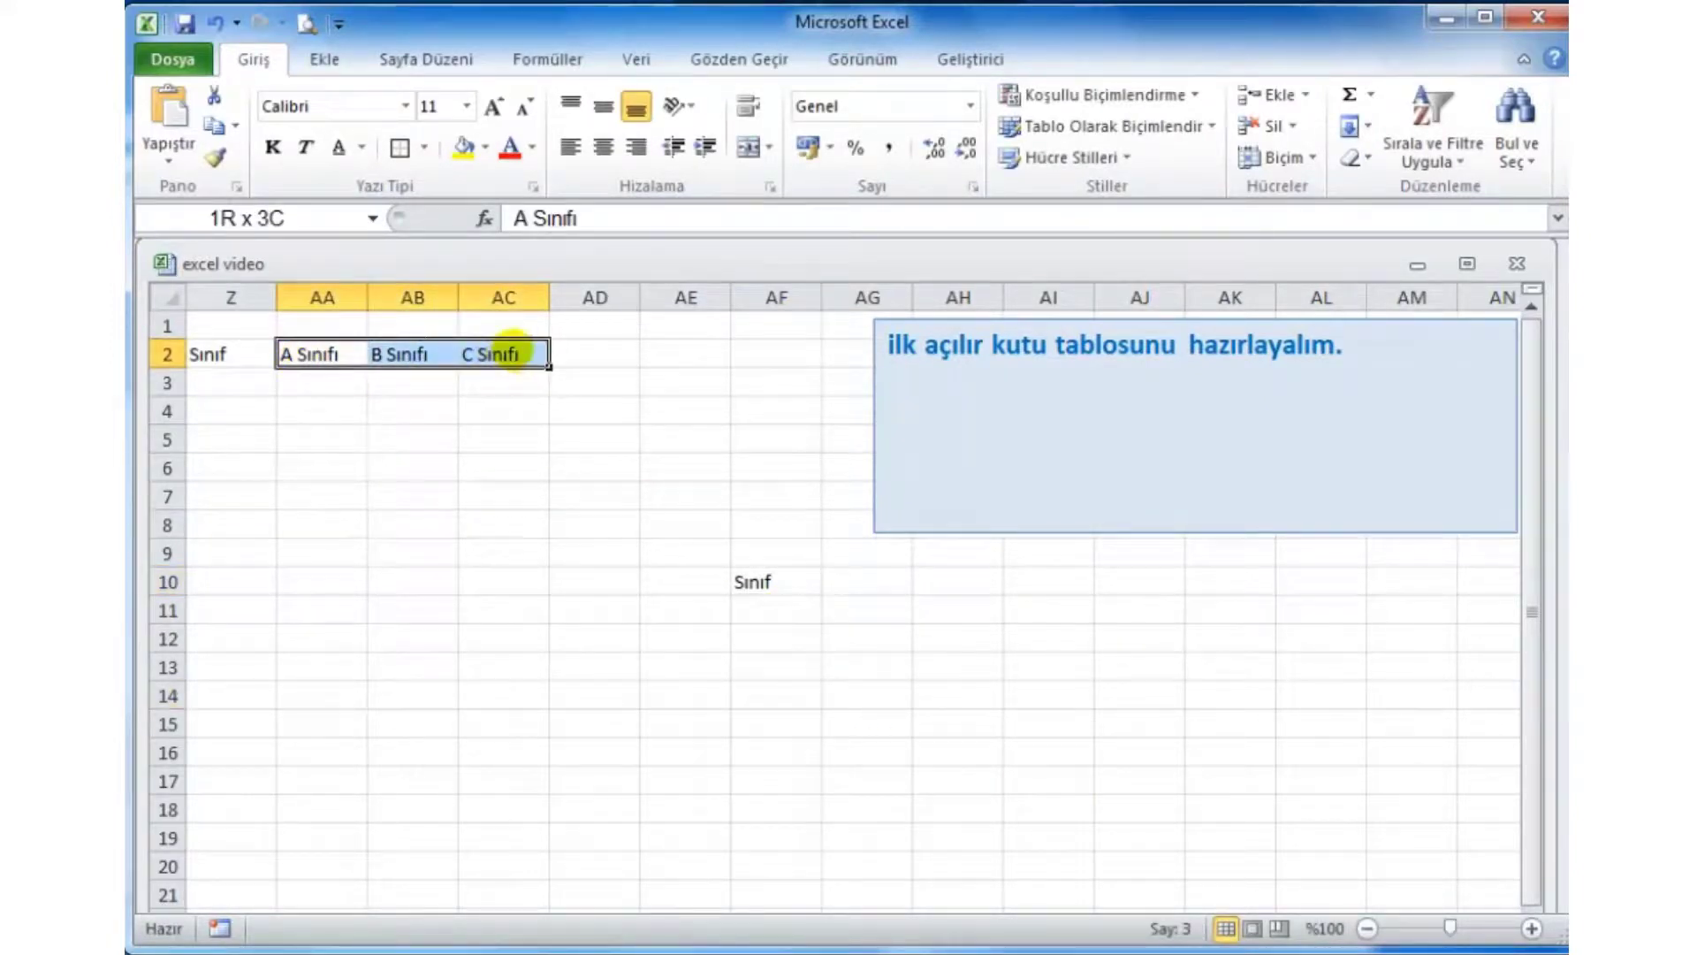
click(283, 221)
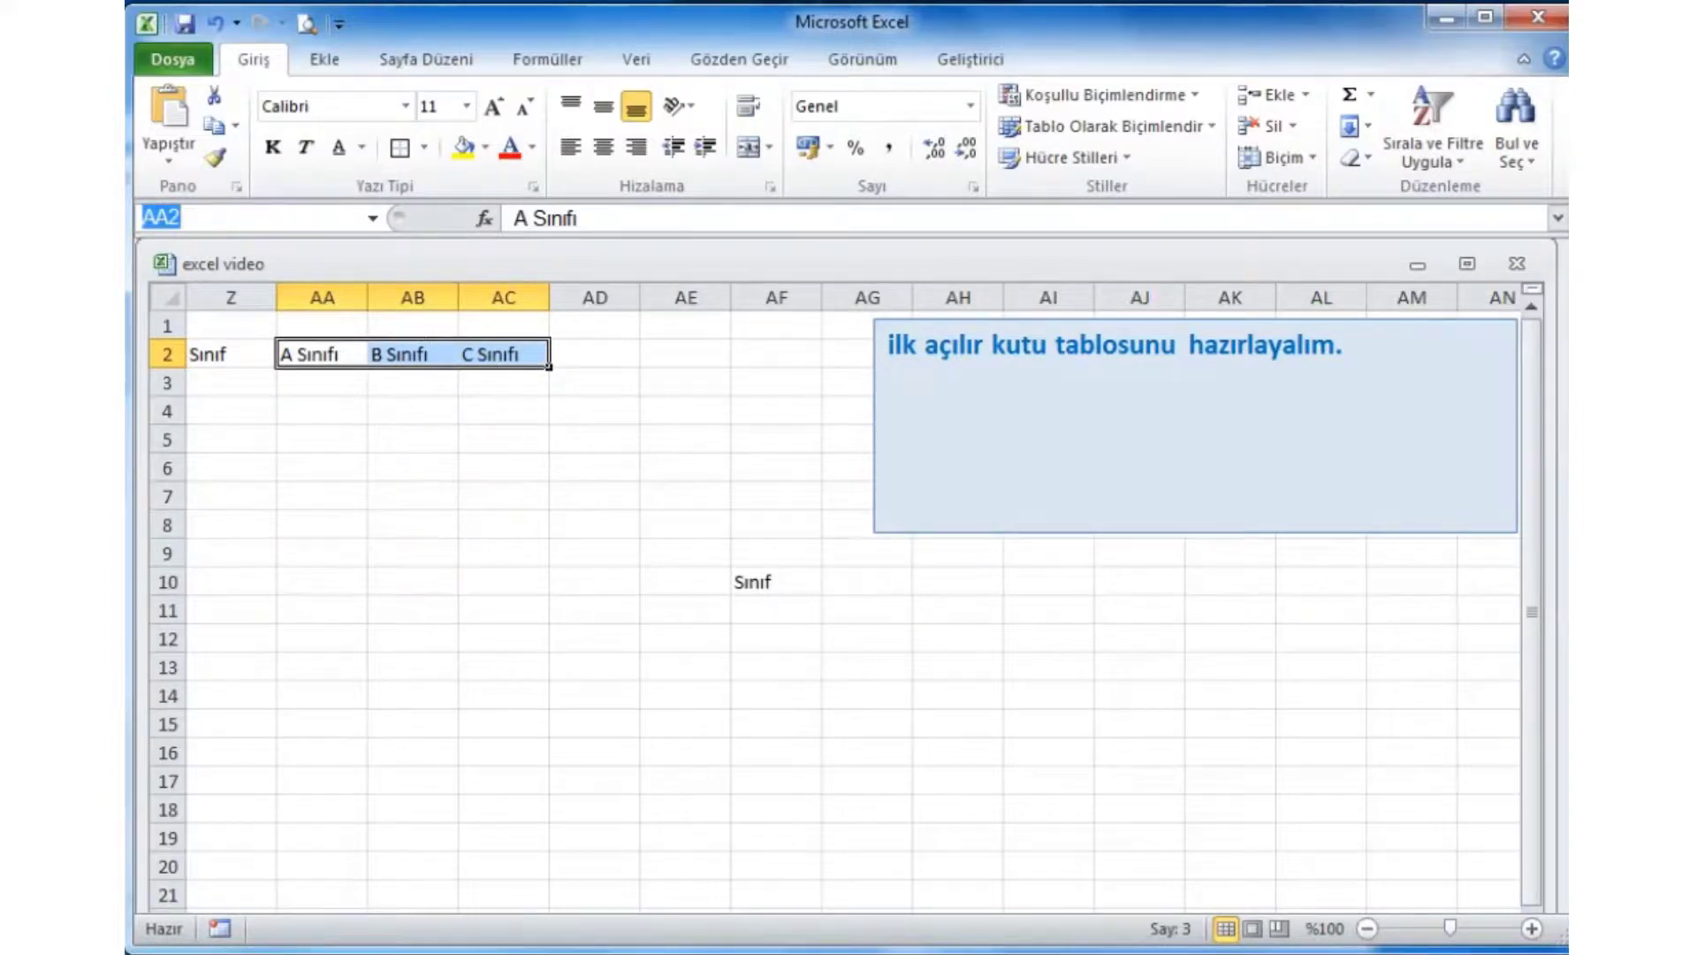
text(Sını)
text(f)
key(Return)
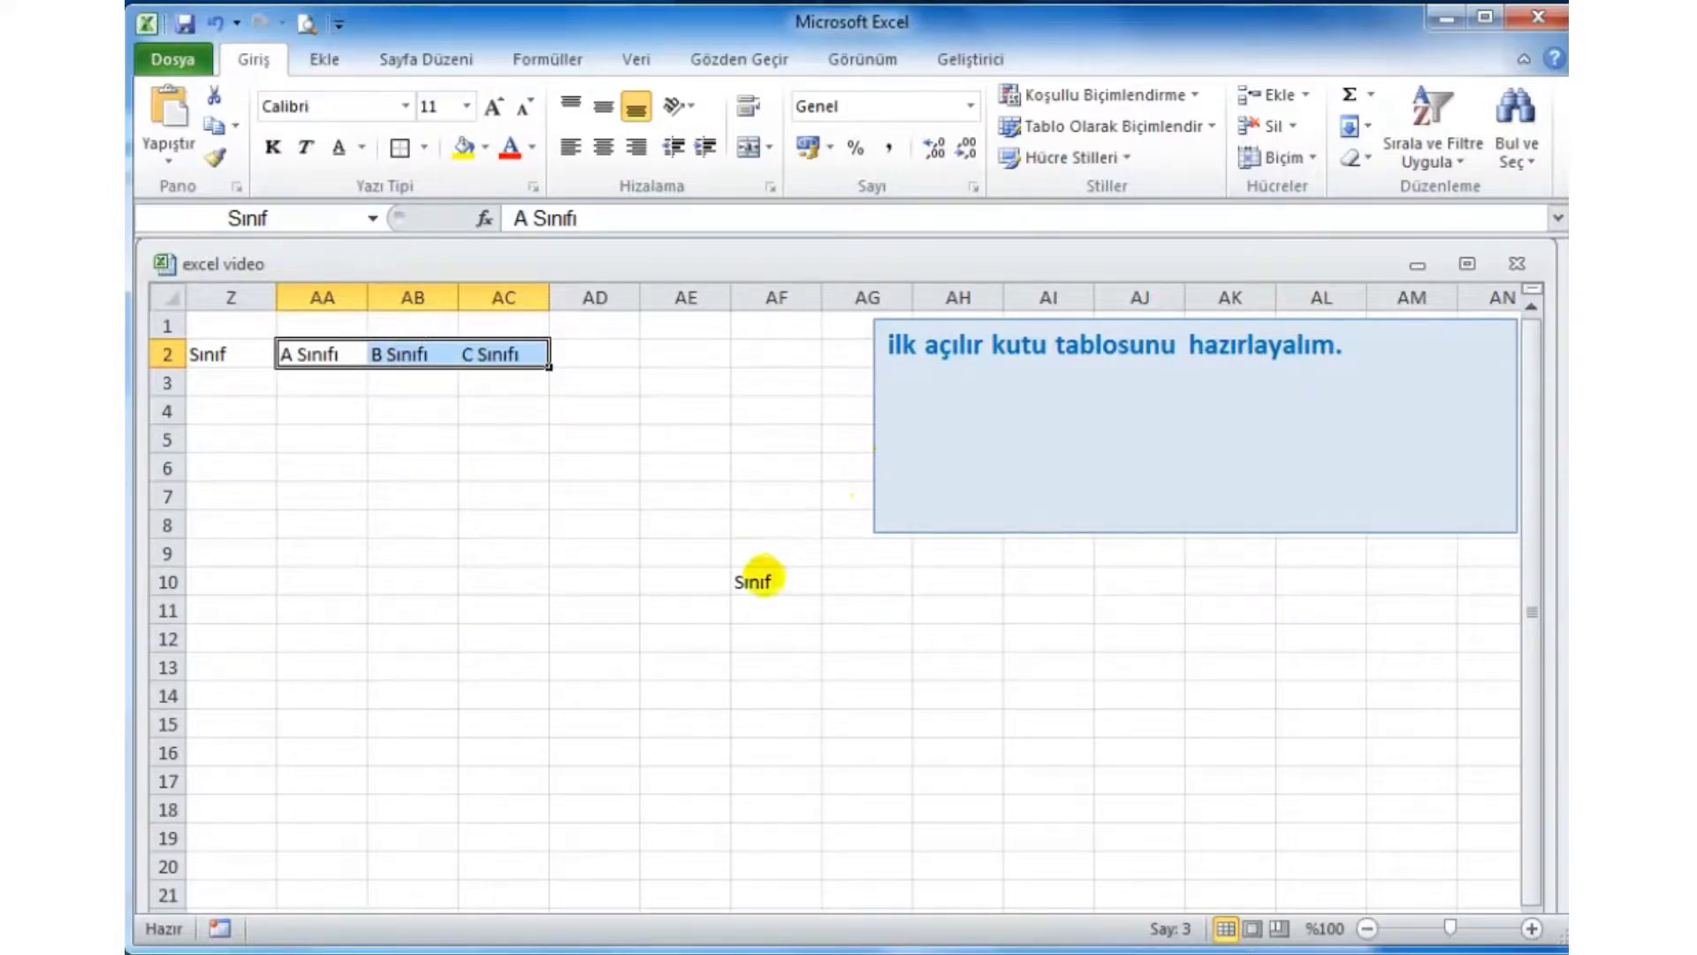
Select AF11:AF15 beneath the Sınıf heading and switch to the Veri ribbon.
drag(761, 608, 762, 766)
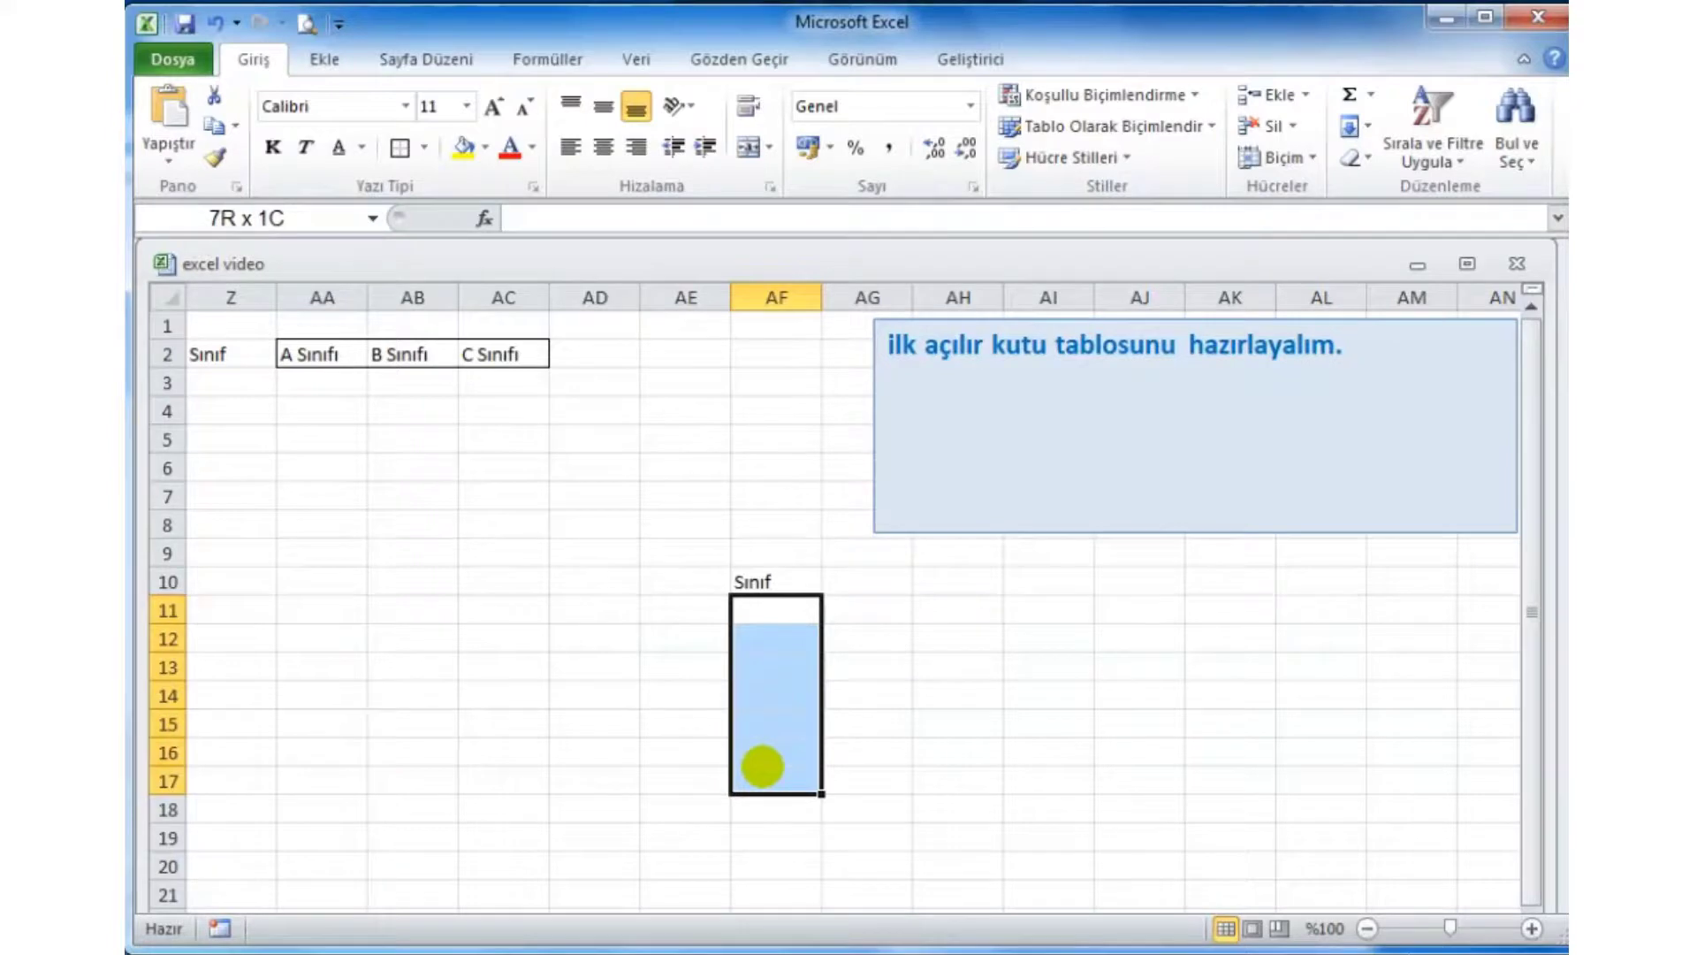
drag(762, 765, 762, 723)
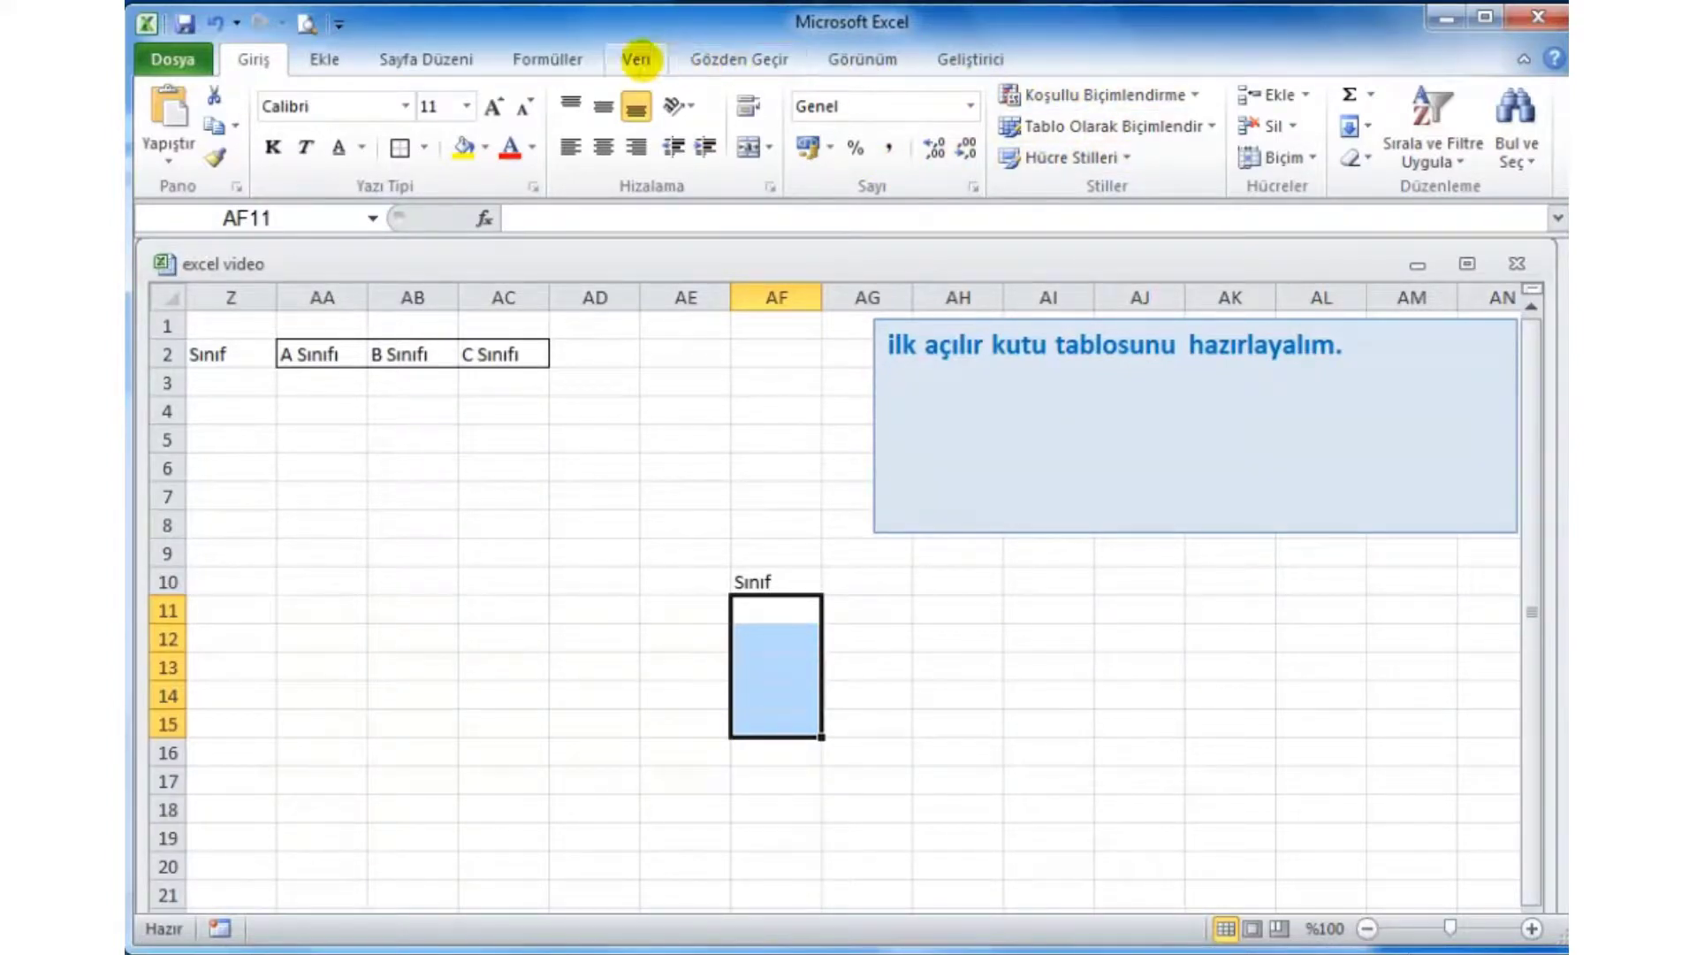
click(637, 59)
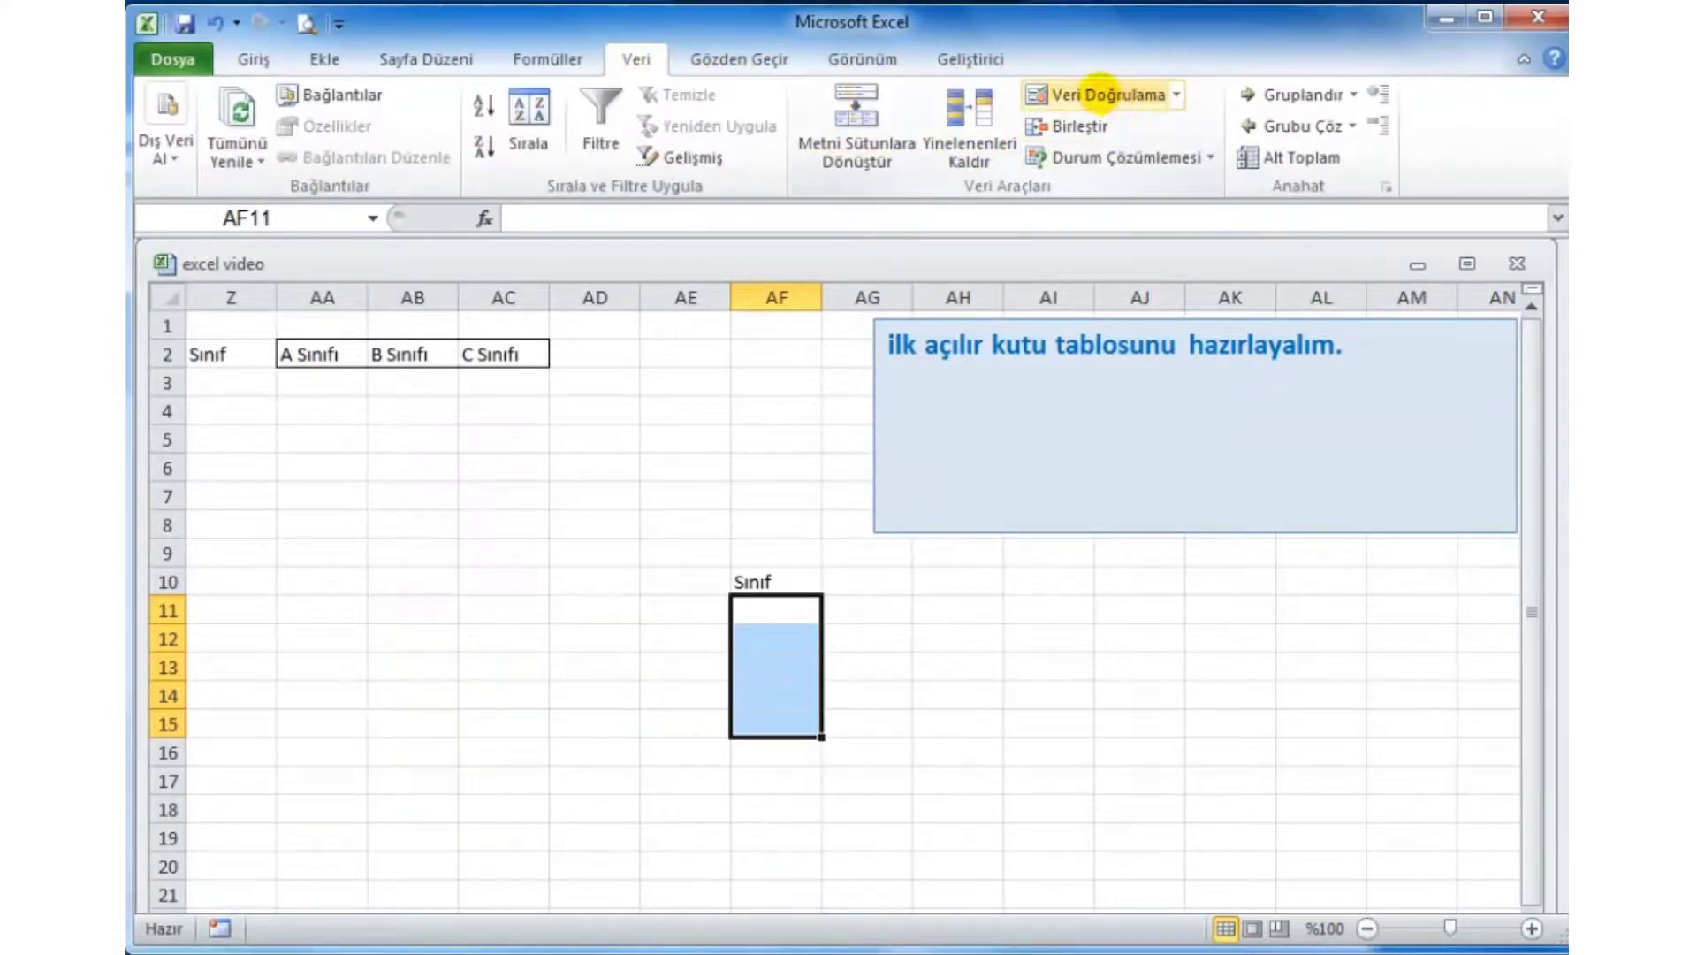
Give AF11:AF15 List data validation with source =Sınıf.
click(1096, 92)
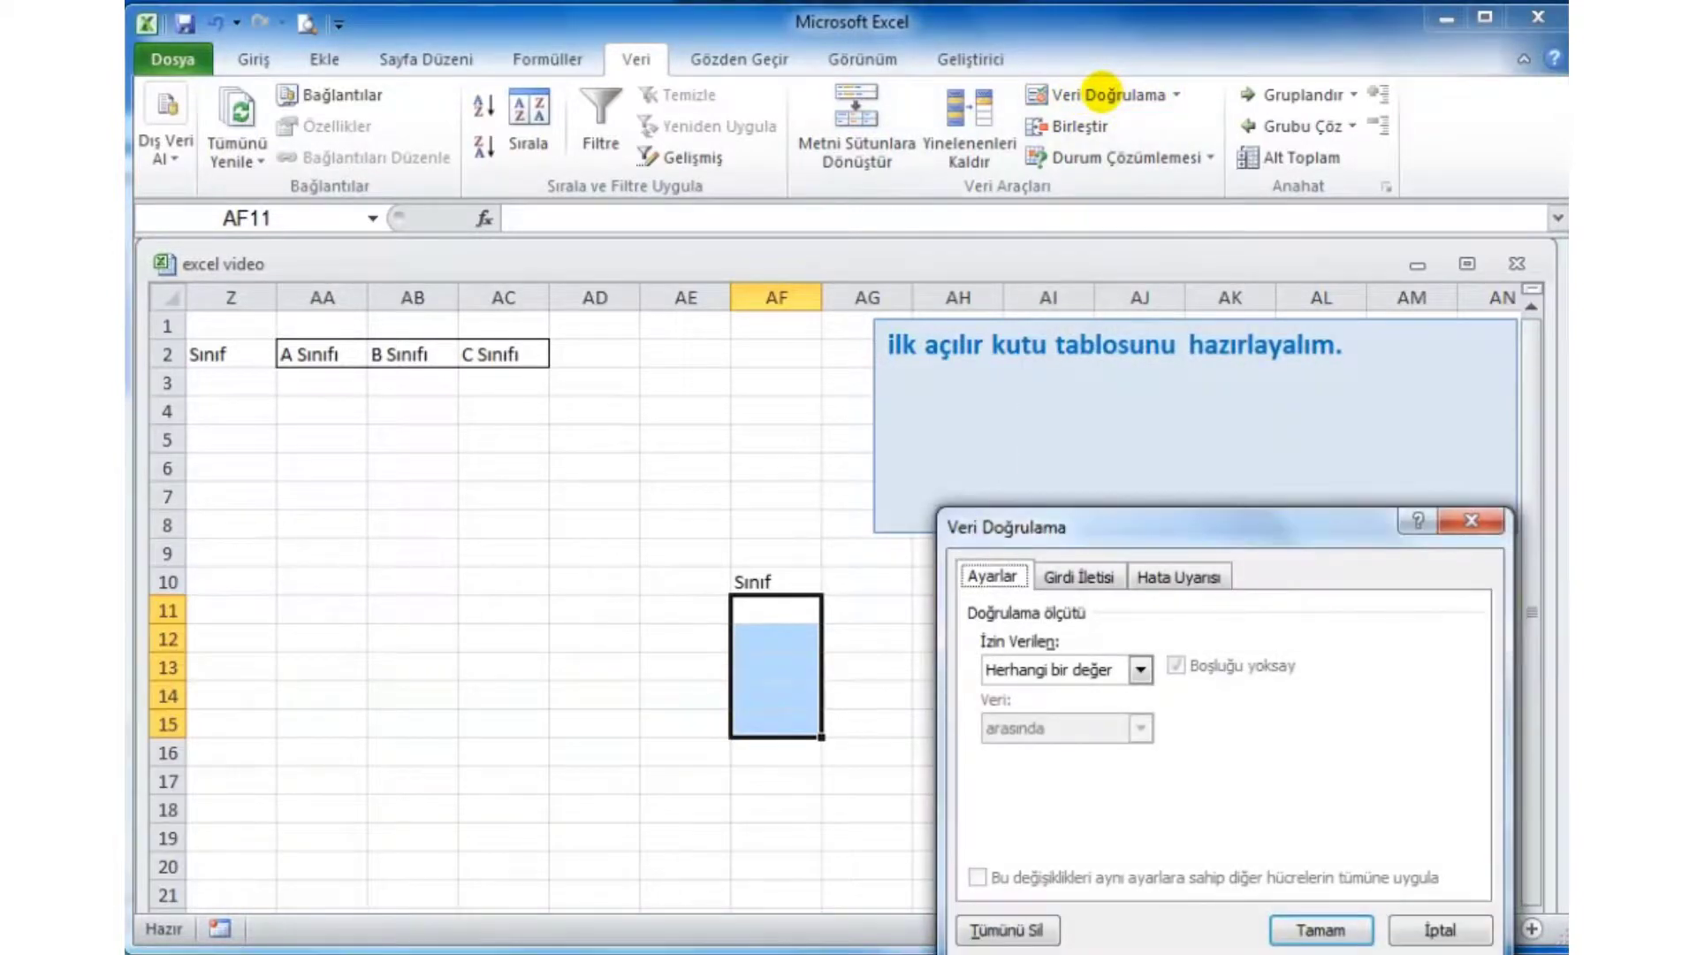
drag(1205, 528, 1189, 210)
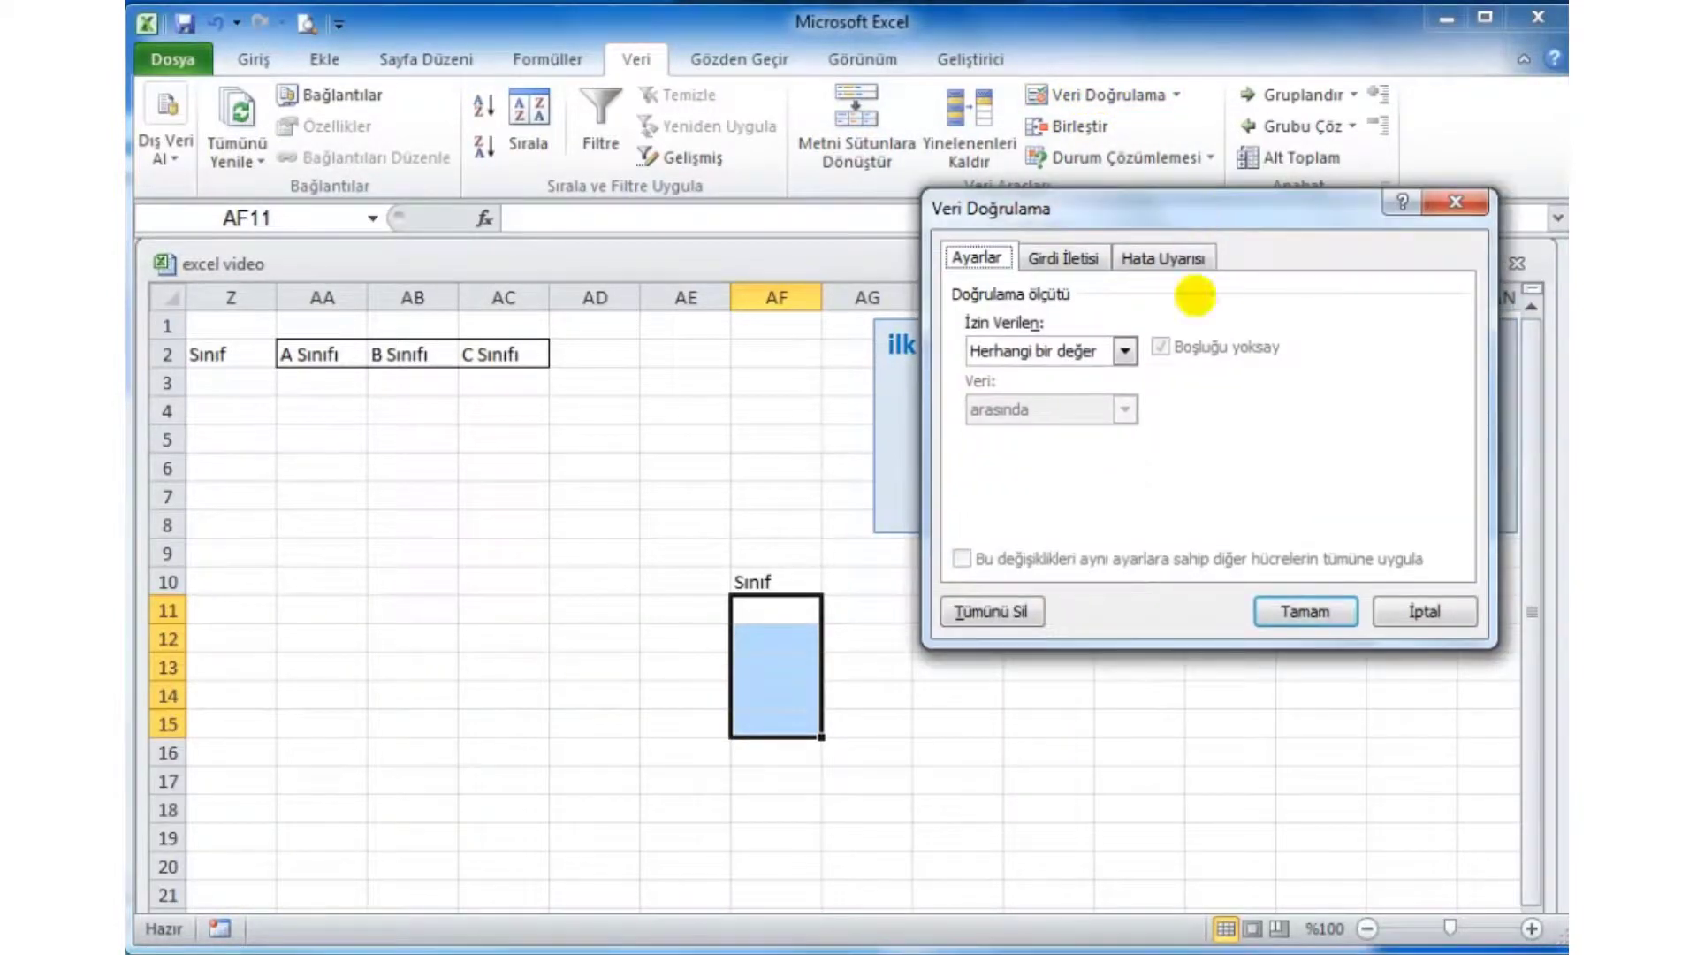
click(1125, 351)
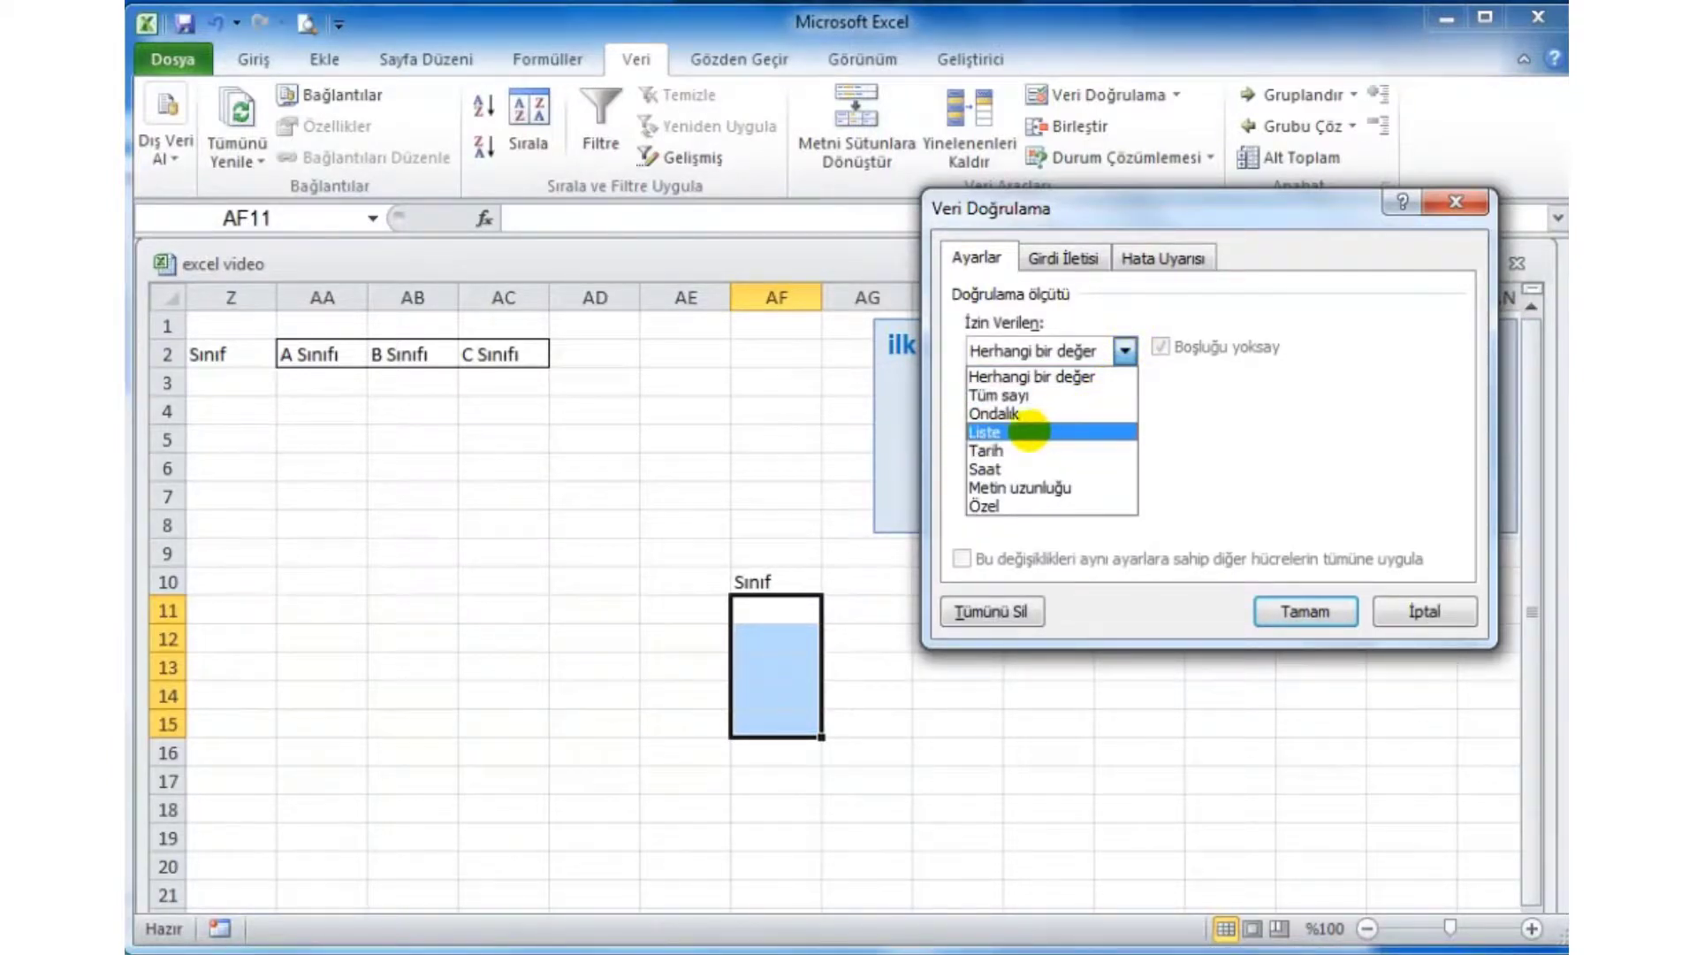
click(1035, 431)
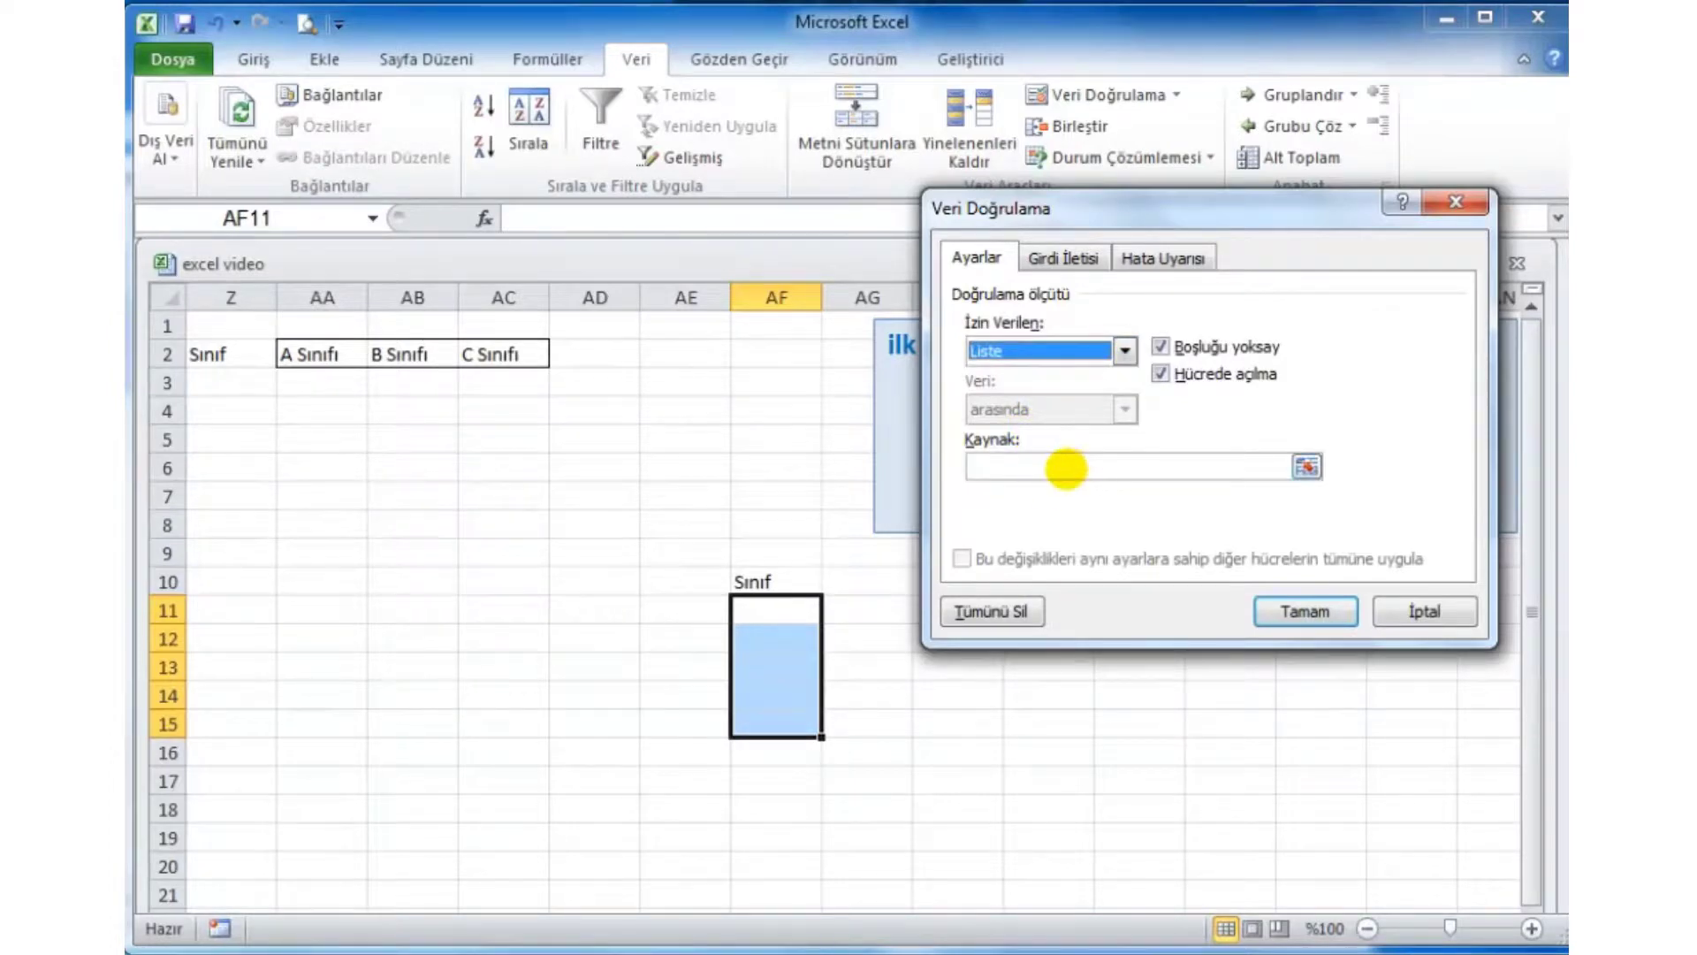
click(999, 468)
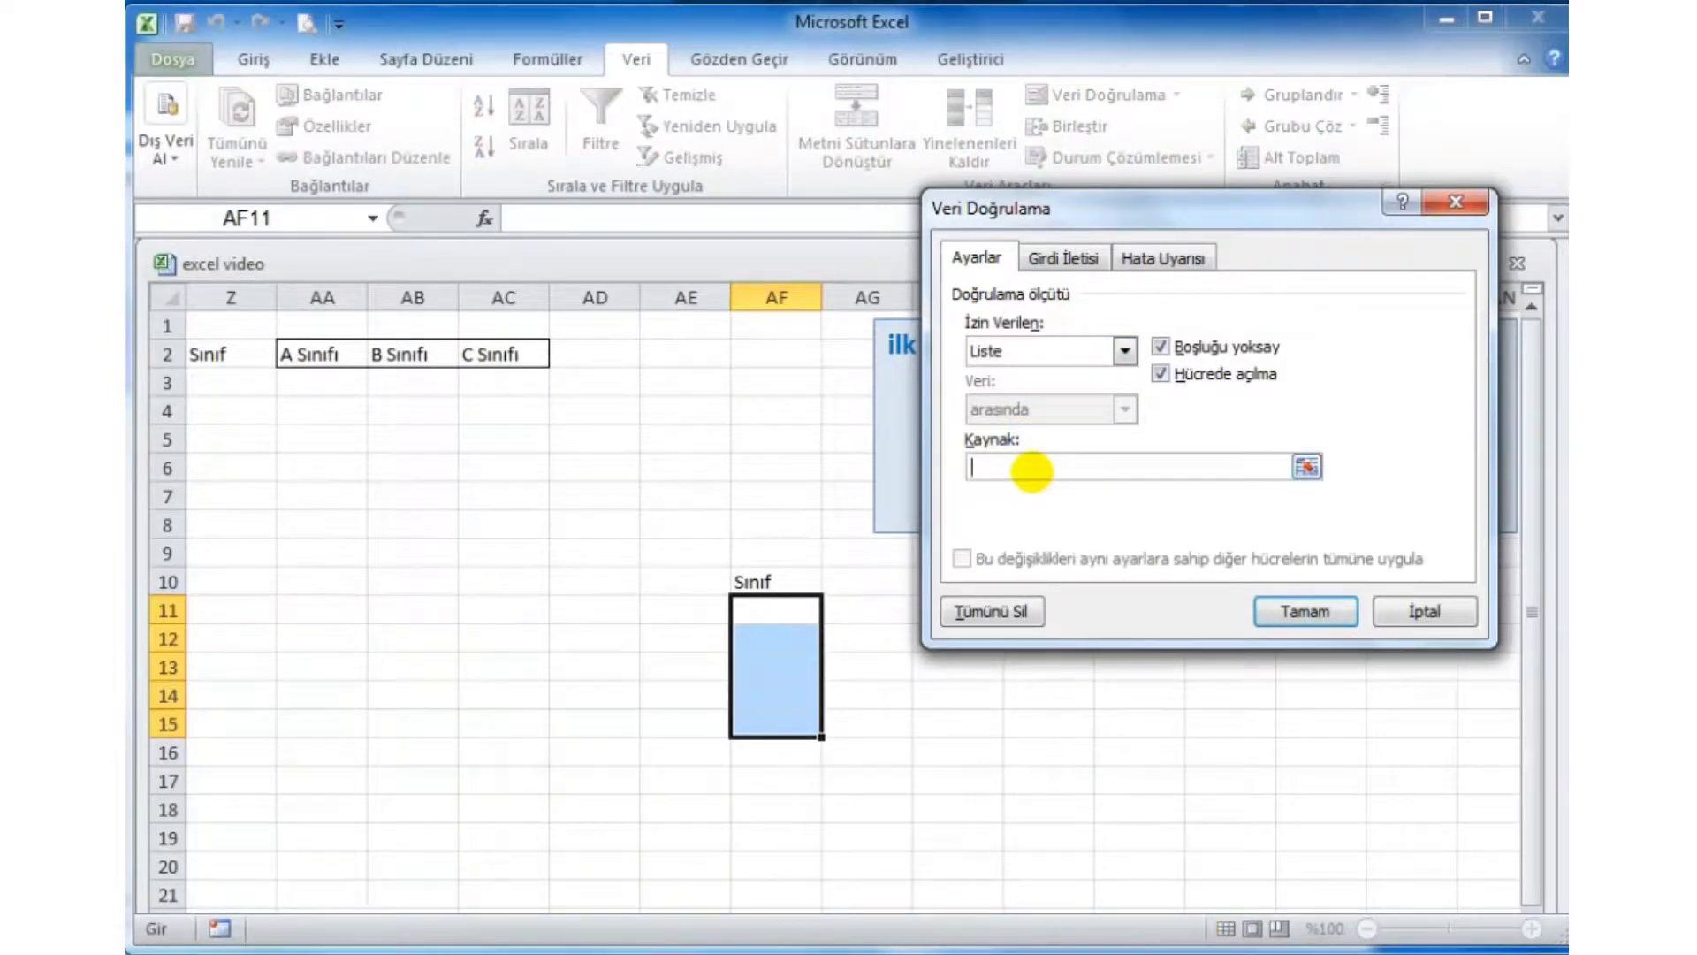
text(=Sınıf)
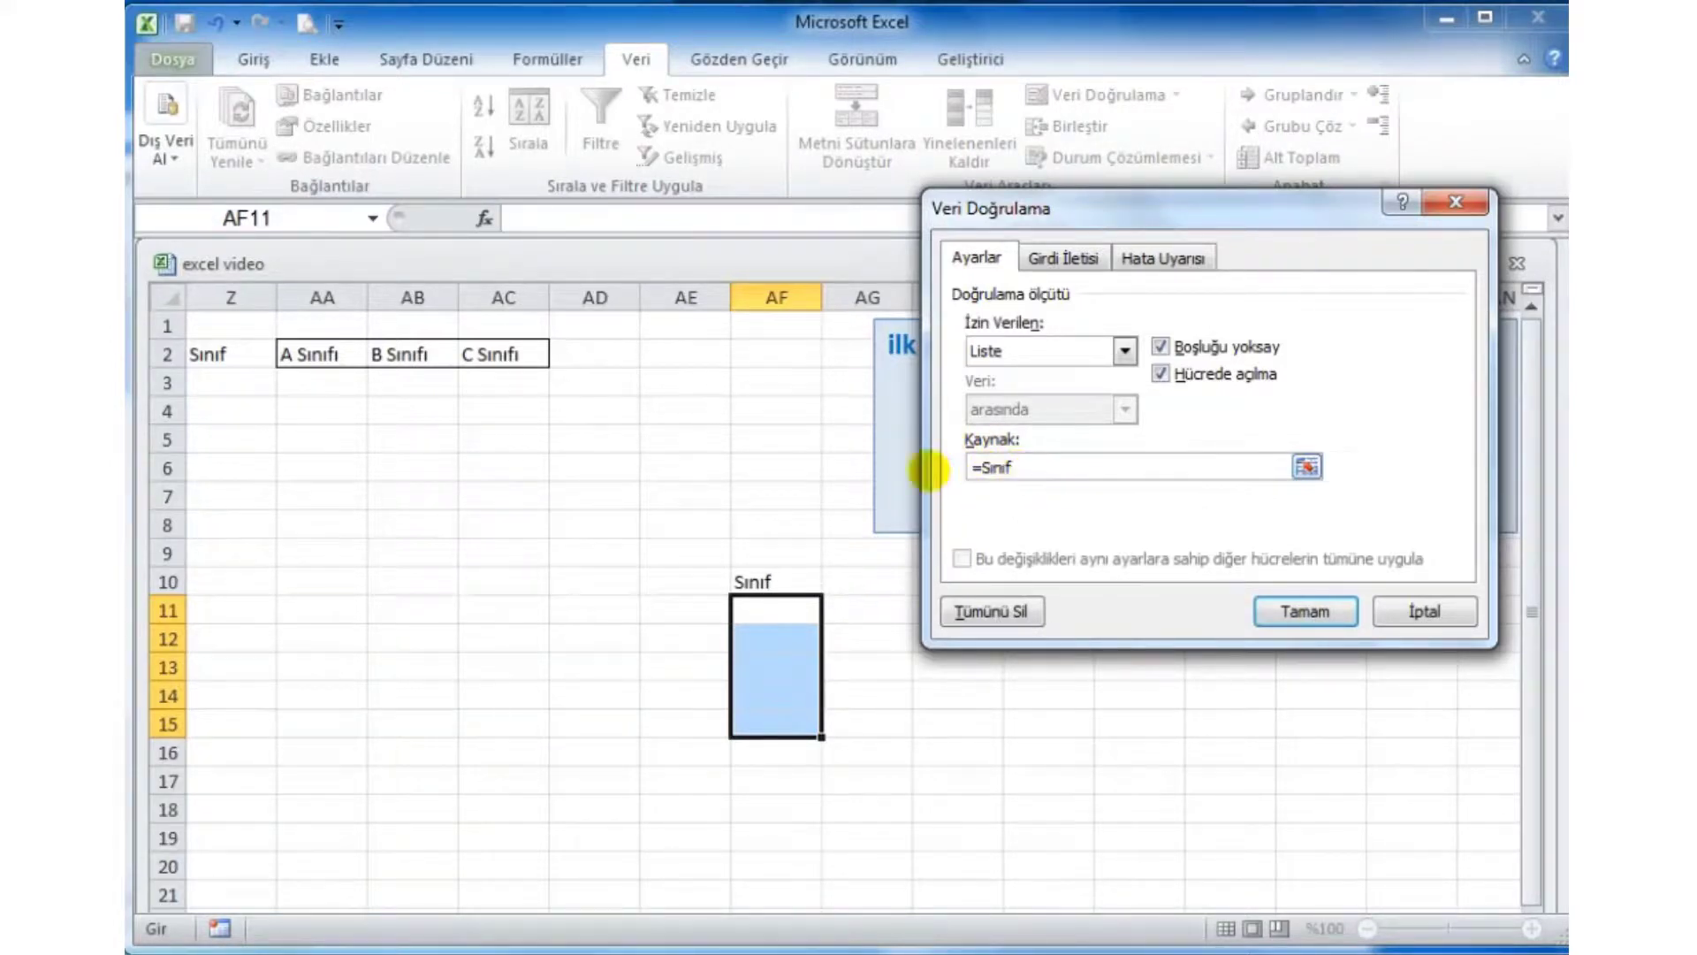
click(1308, 612)
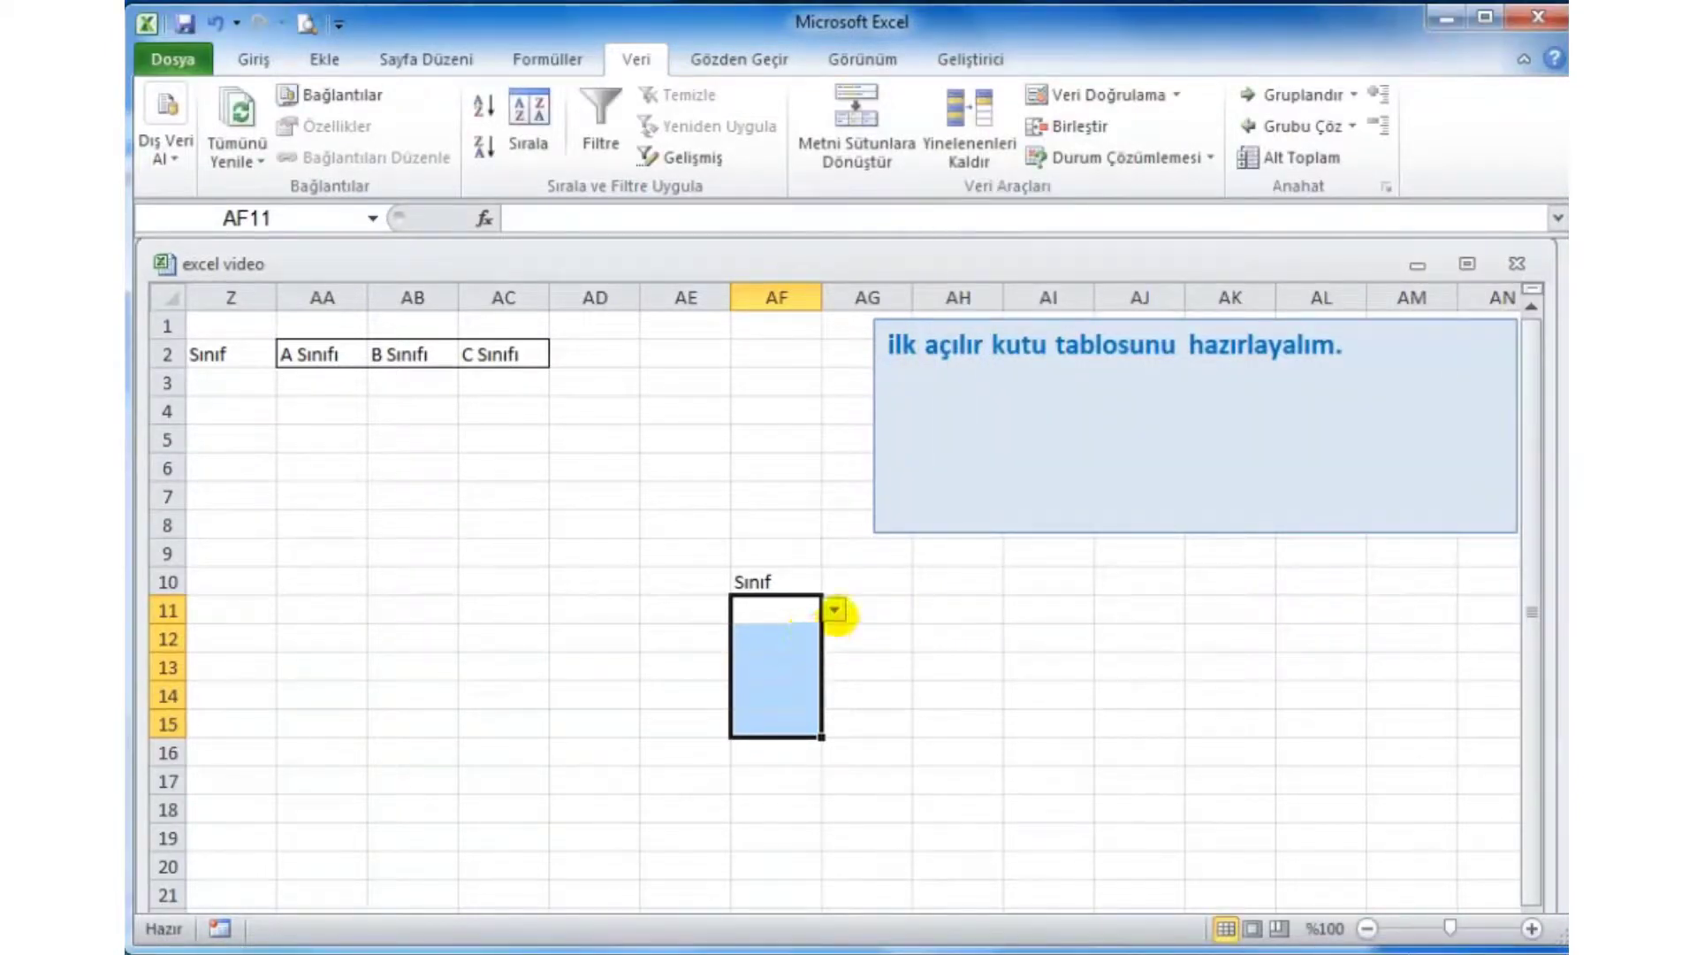
Pick A Sınıfı for AF11 and B Sınıfı for AF12 from their drop-downs.
click(834, 609)
click(796, 633)
click(794, 638)
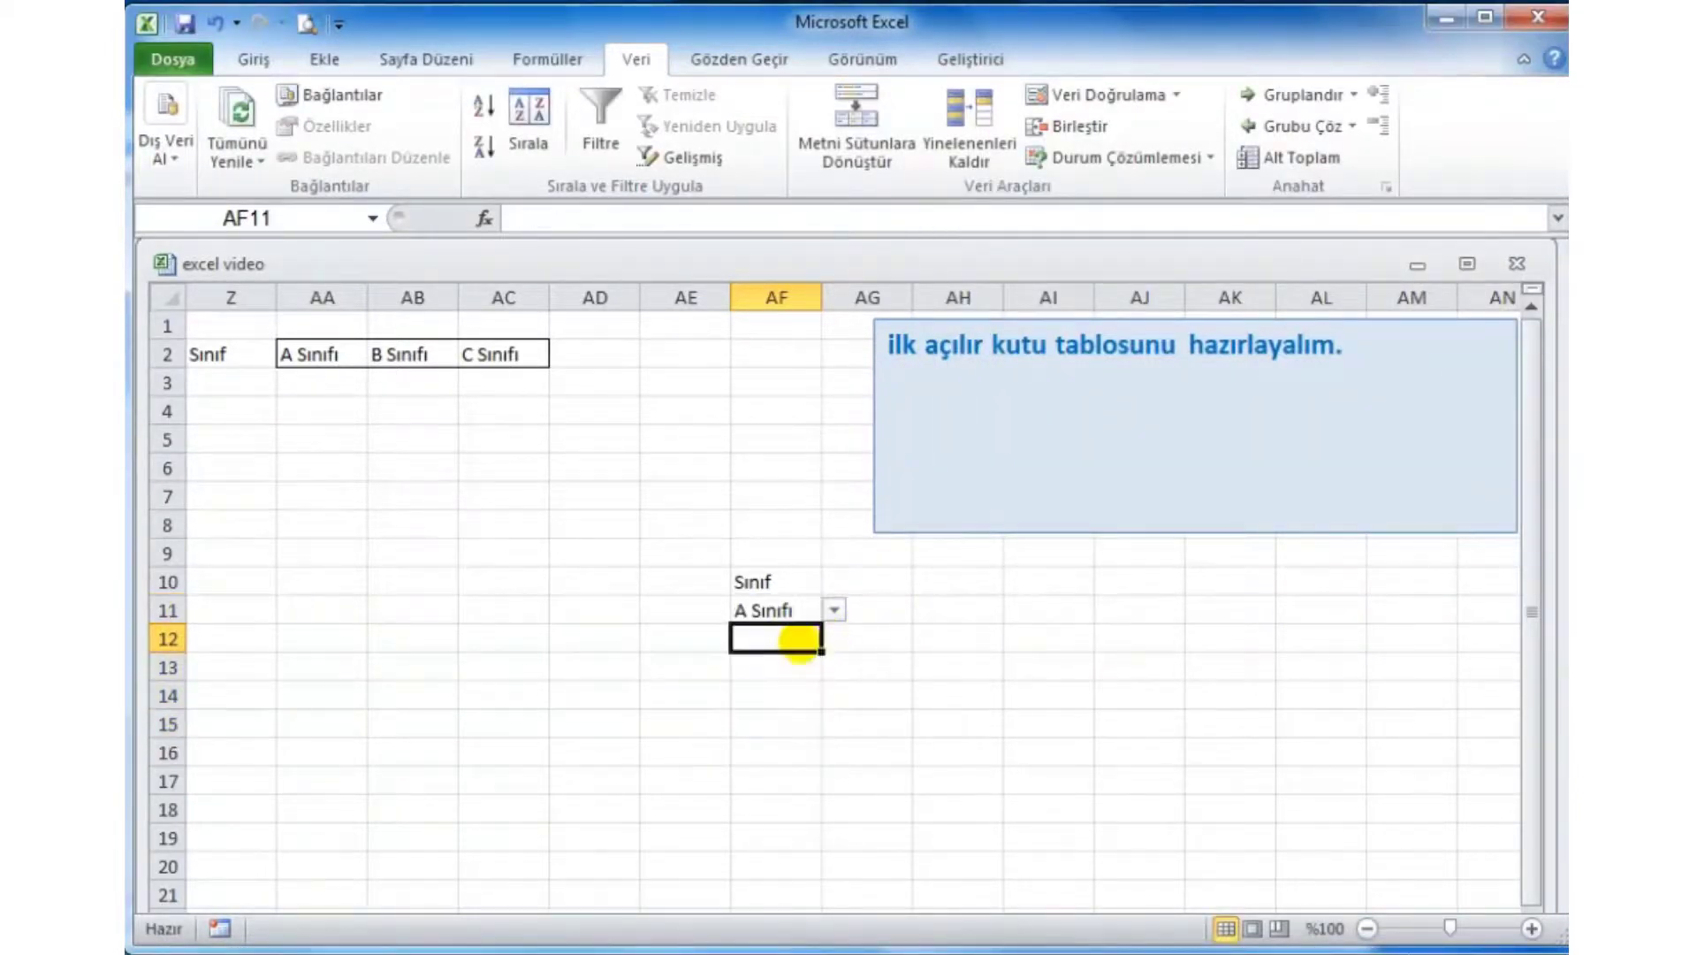
click(849, 637)
click(809, 637)
click(833, 639)
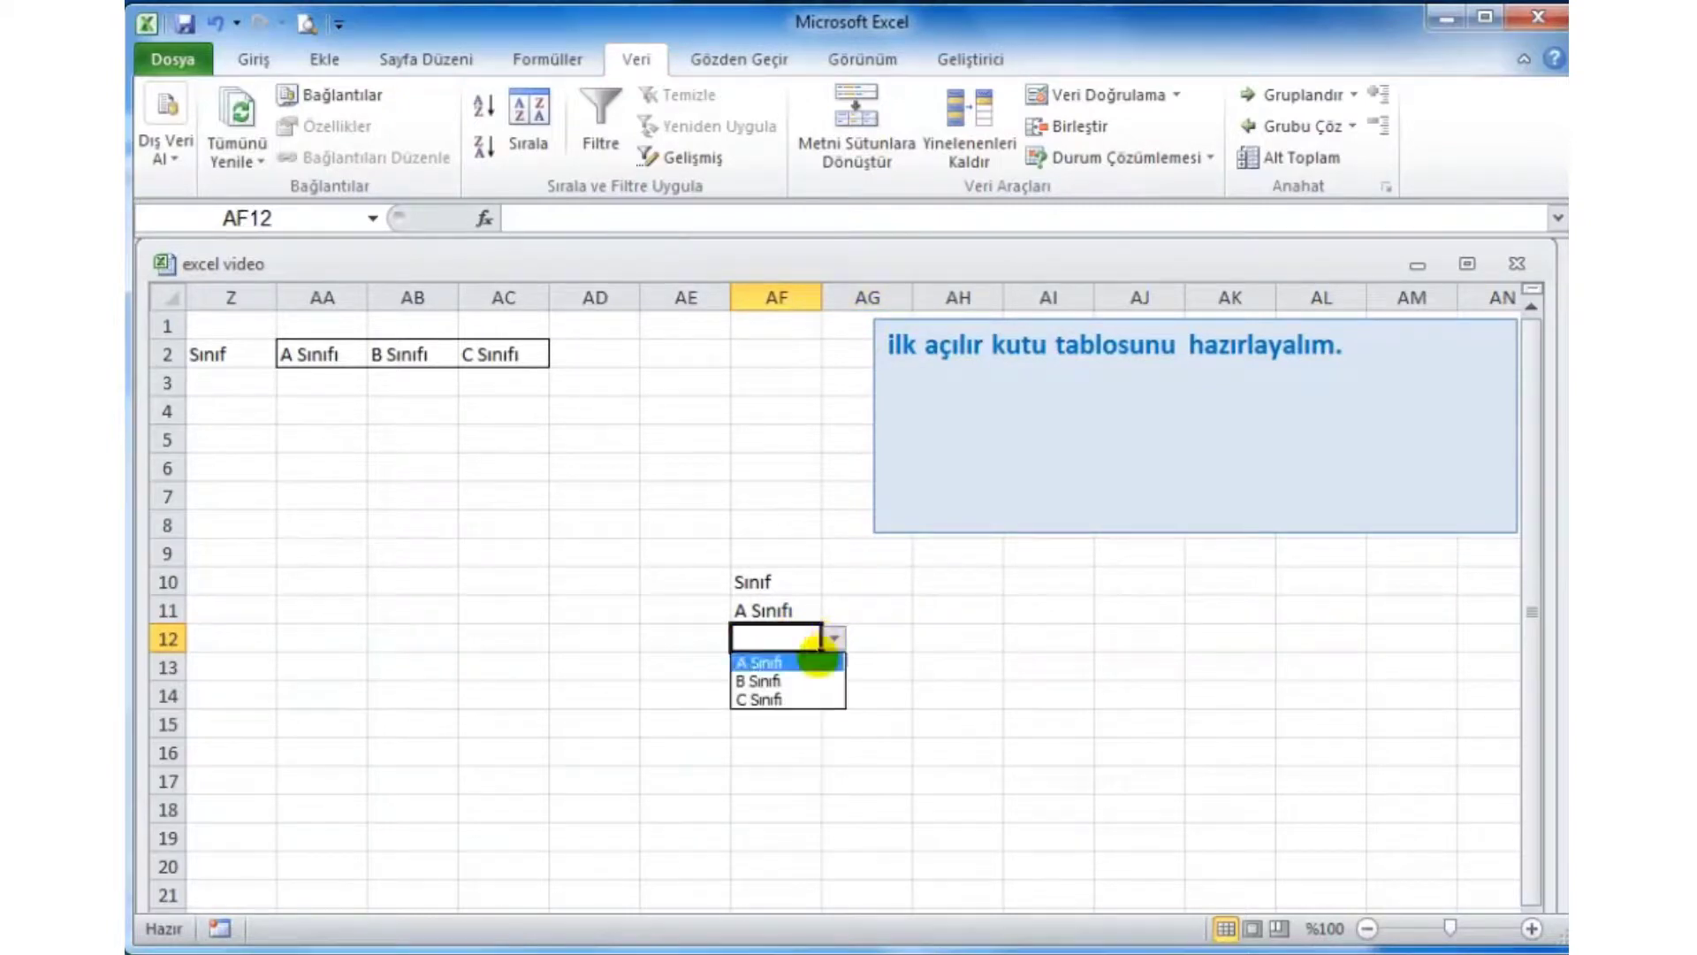
click(787, 675)
click(787, 669)
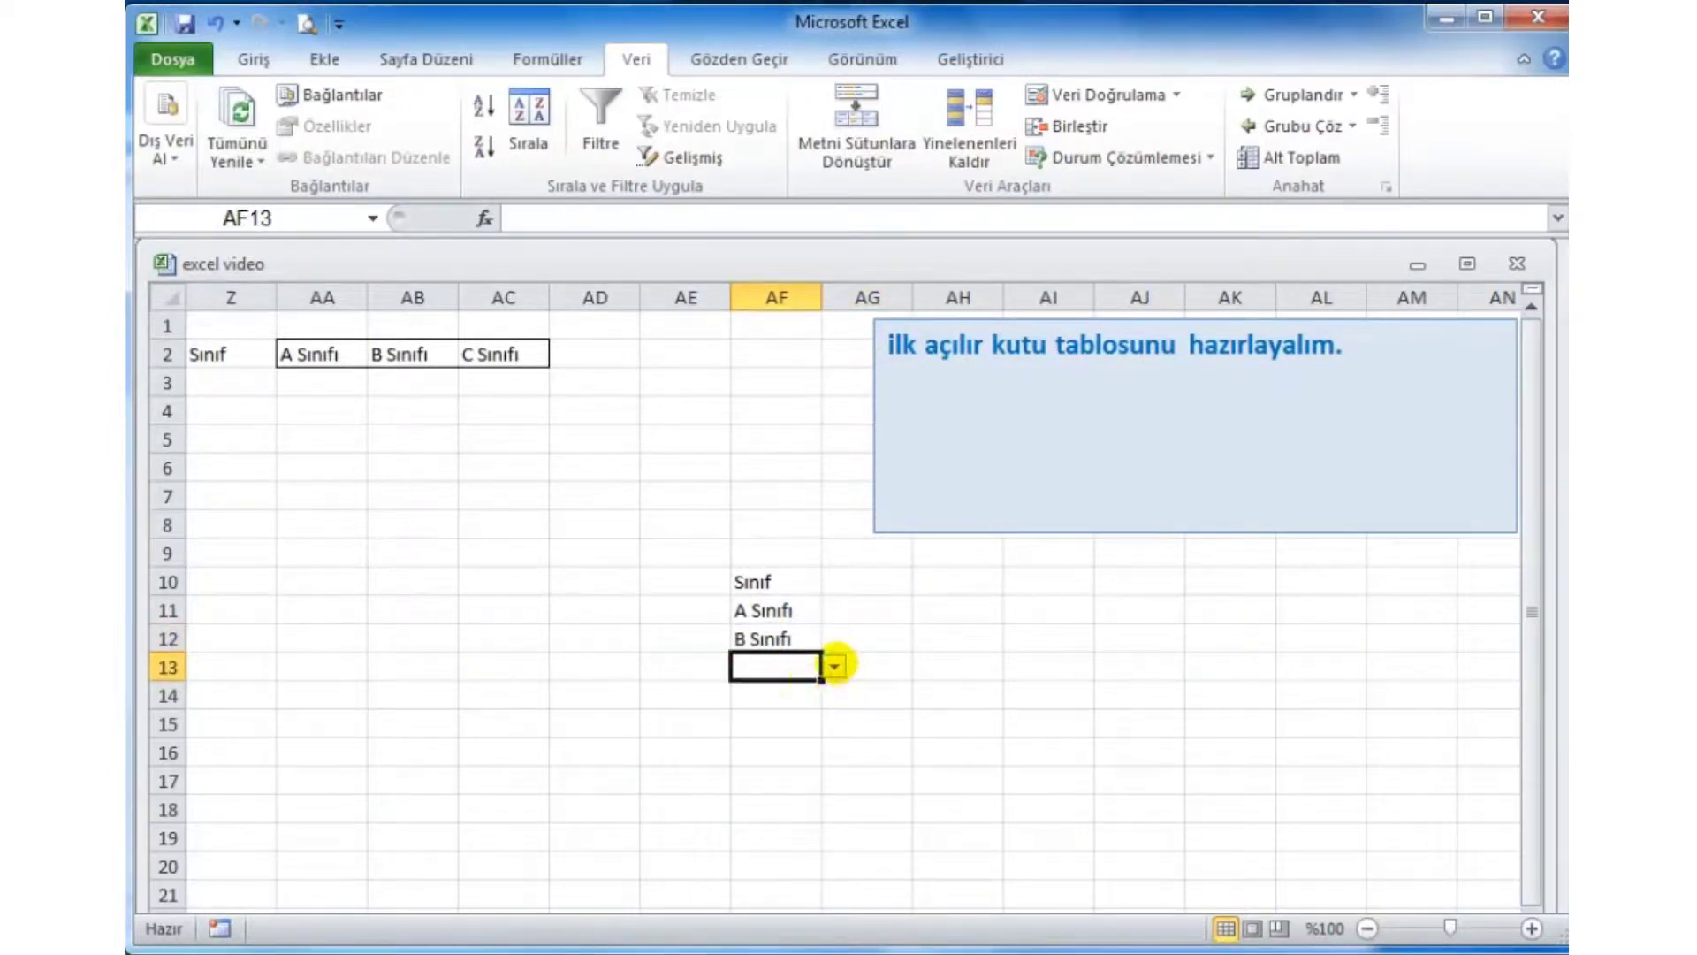
Pick C Sınıfı for AF13 and AF14 and A Sınıfı for AF15, then select the note's text.
click(834, 668)
click(776, 723)
click(769, 695)
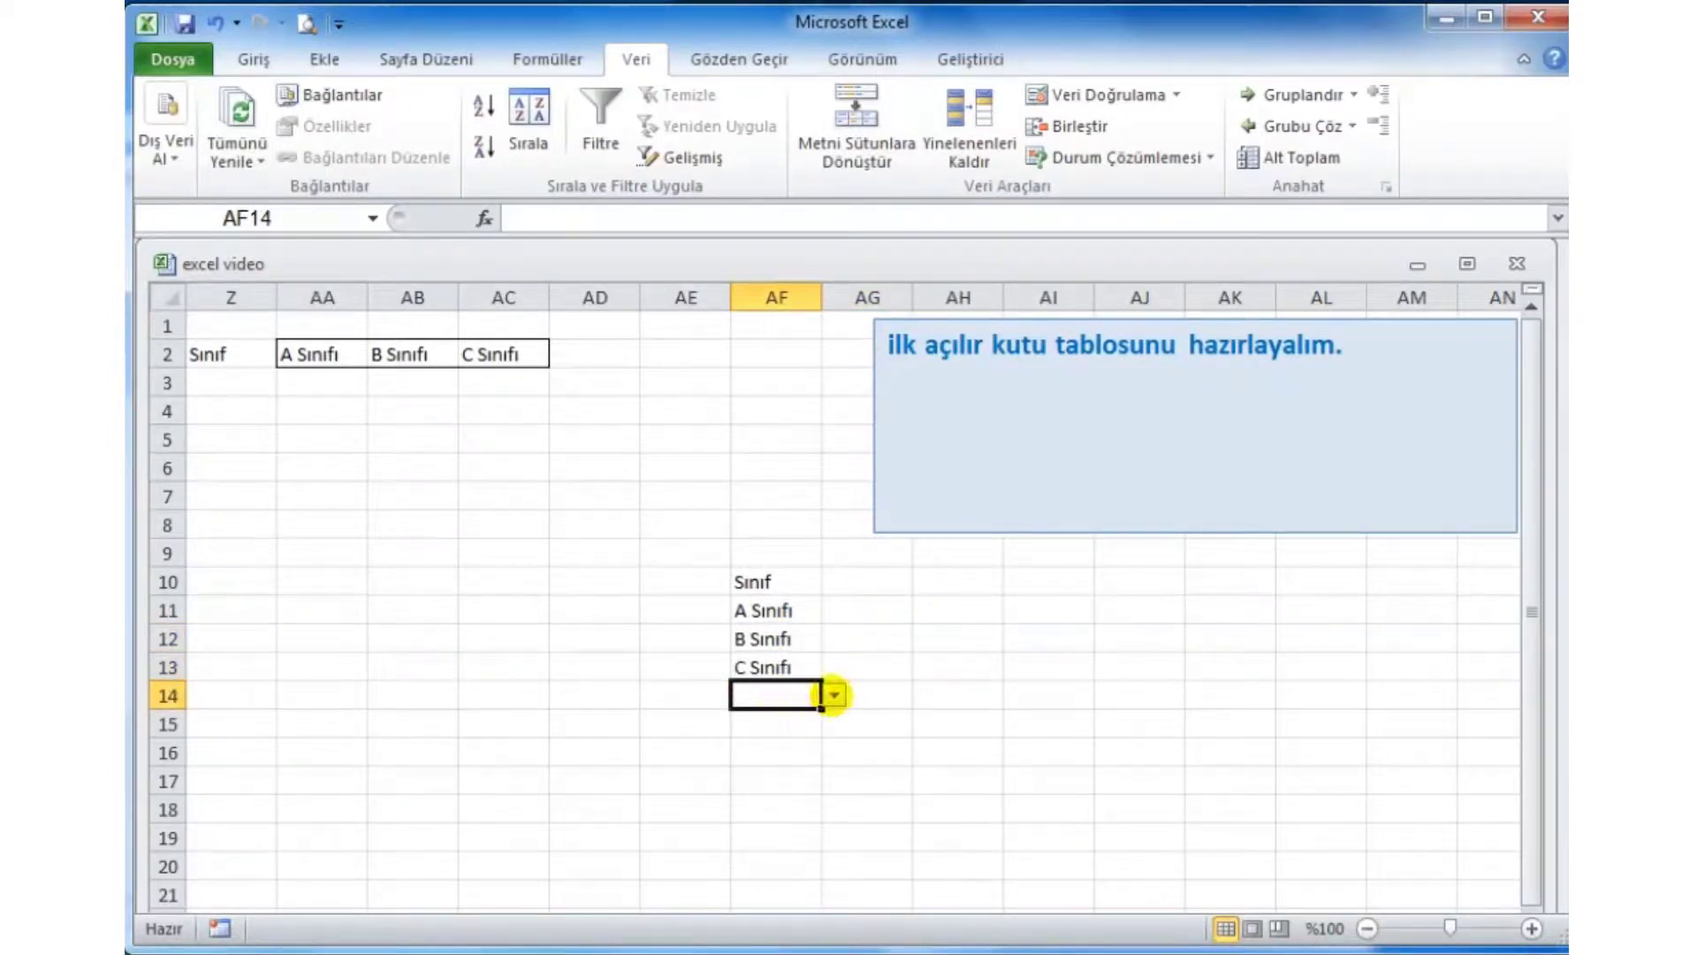
click(834, 695)
click(774, 758)
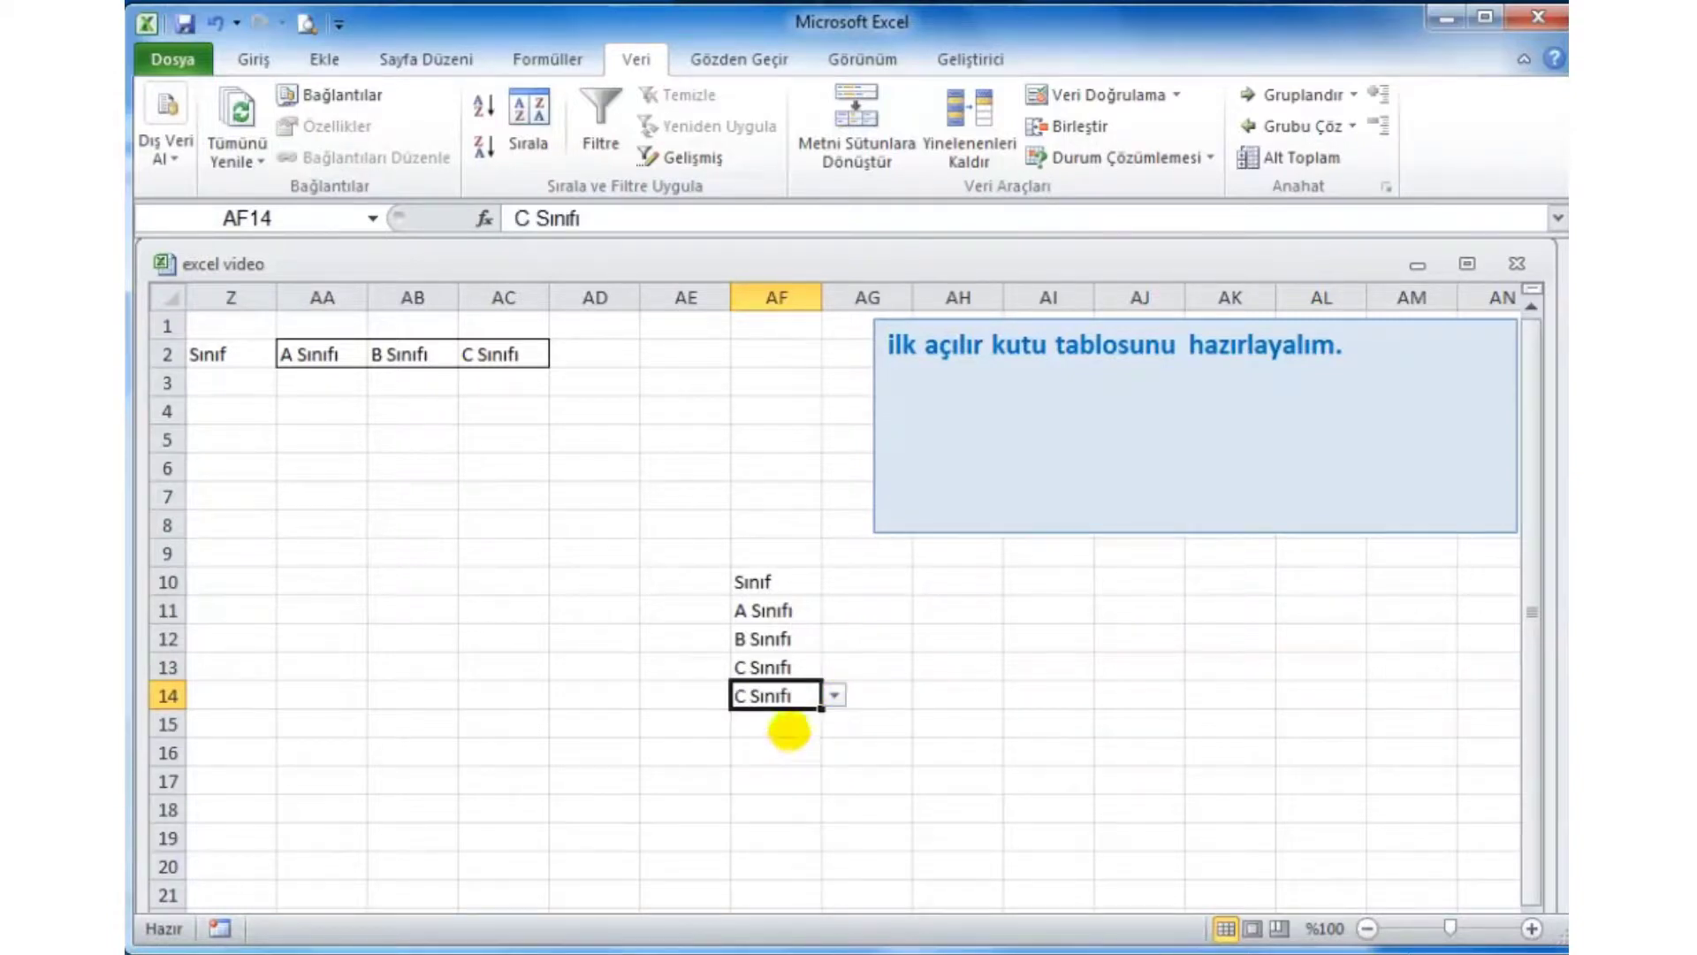
click(783, 726)
click(834, 723)
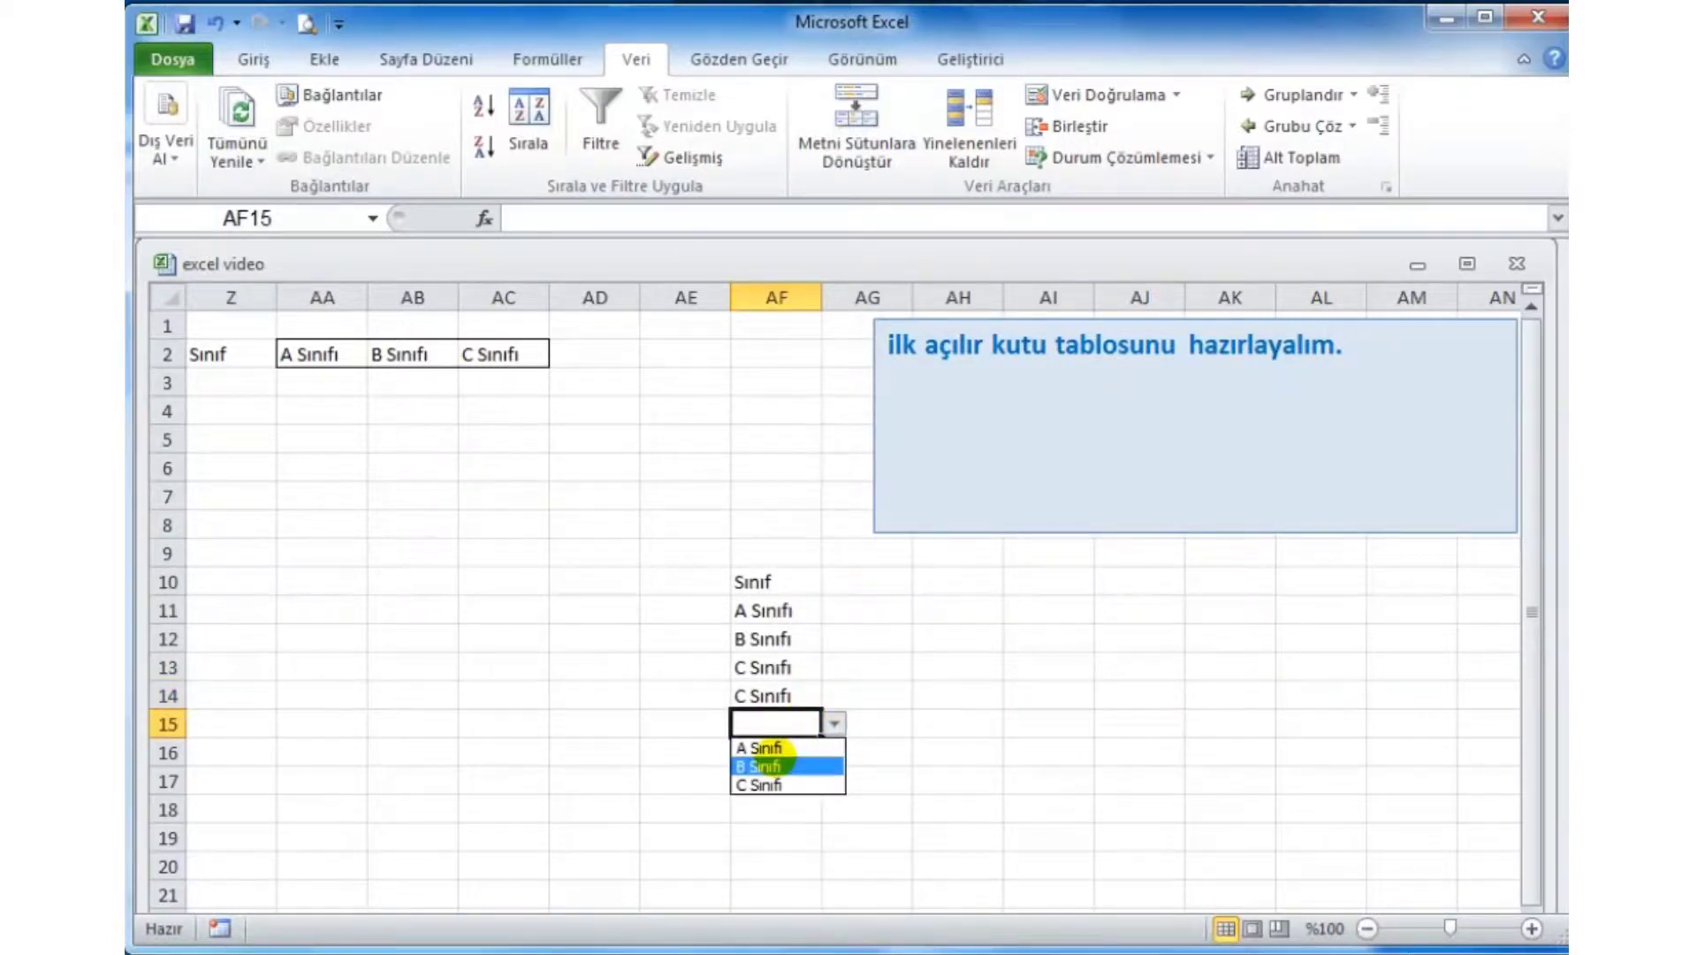
click(769, 748)
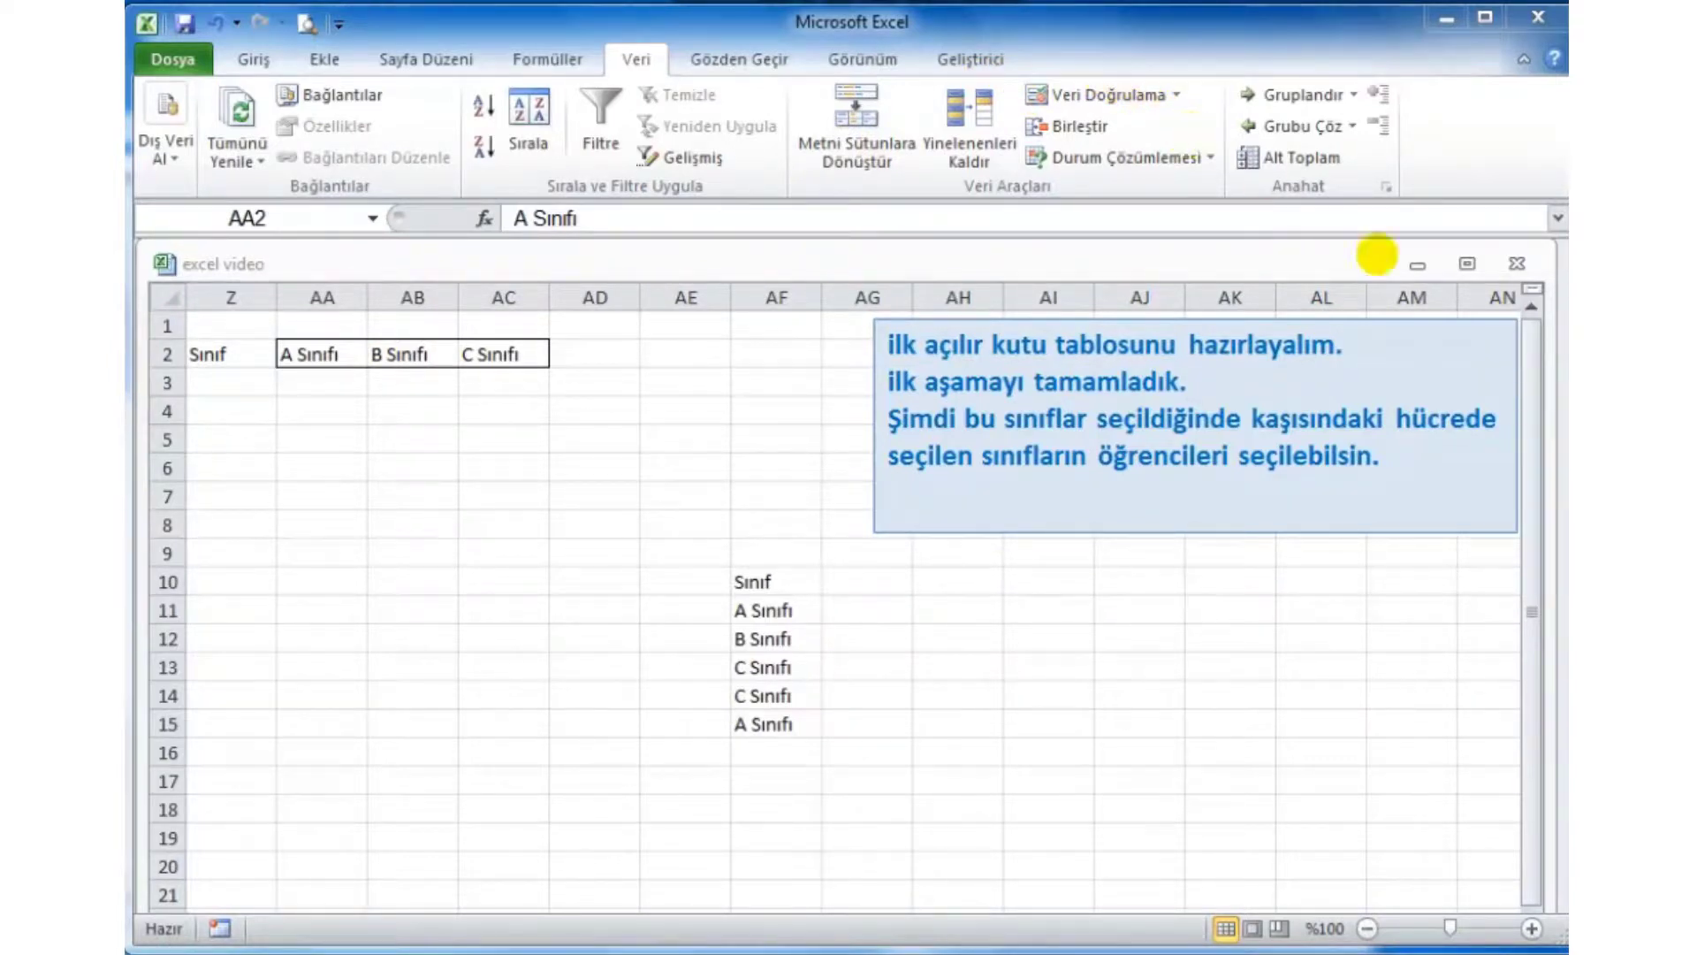
drag(1397, 465, 880, 341)
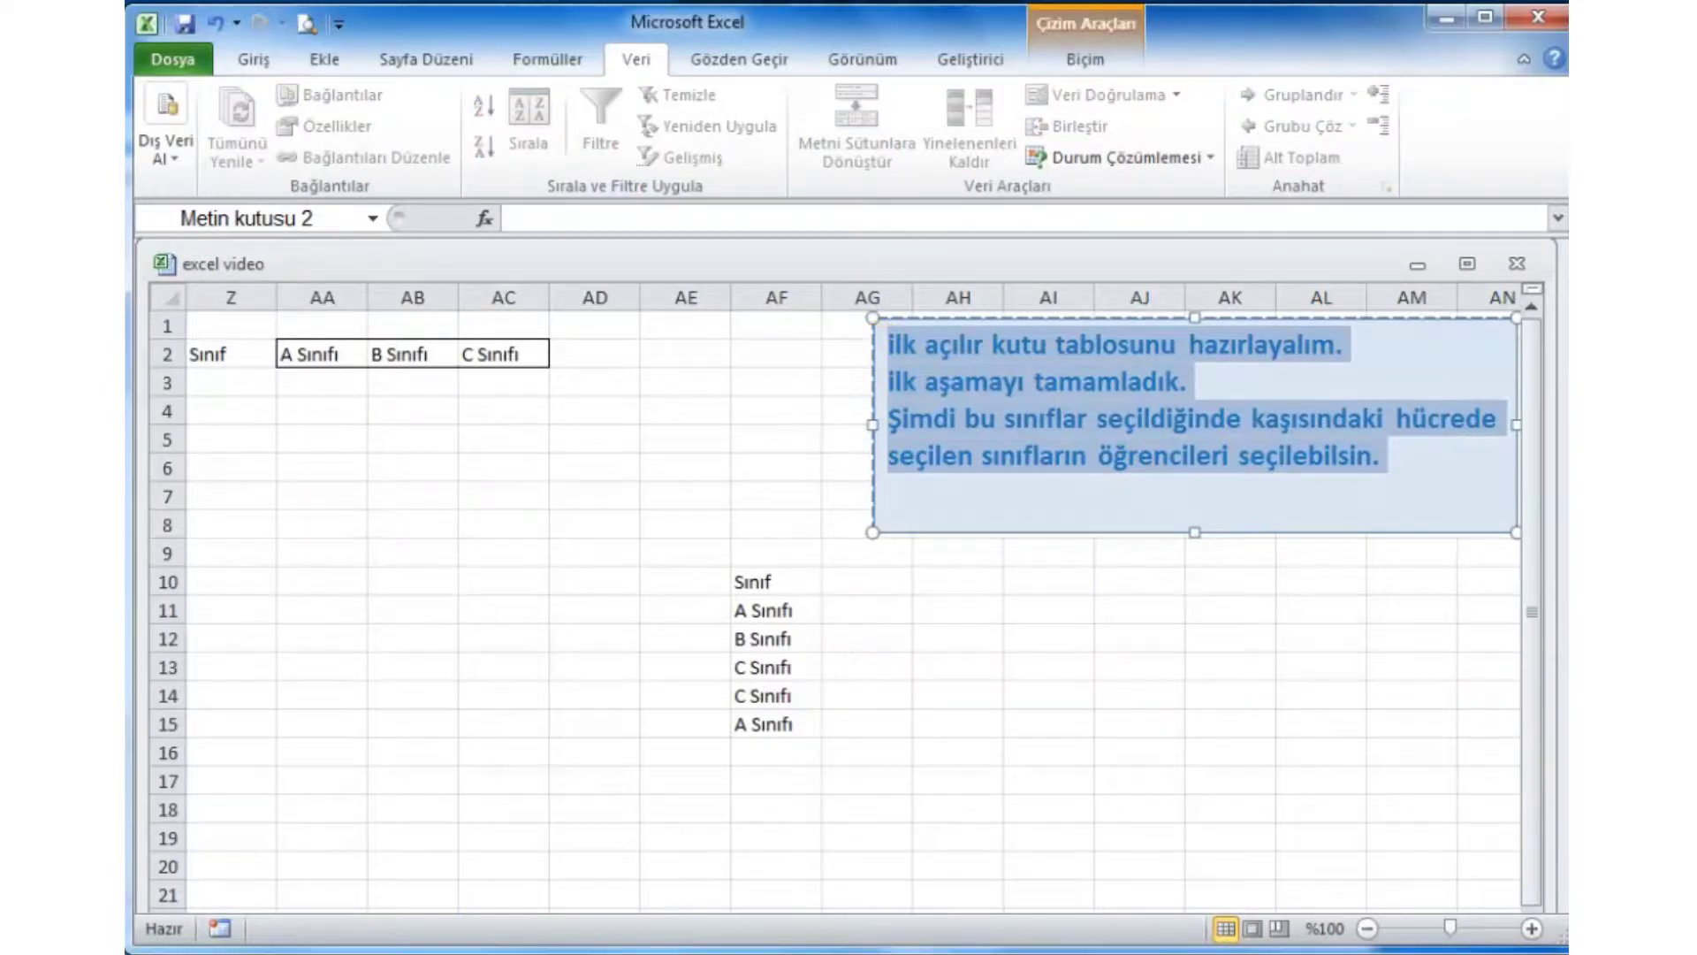
Replace the note text with 'Şimdi sınıfların öğrenci listelerini hazırlayalım.'.
text(Şi)
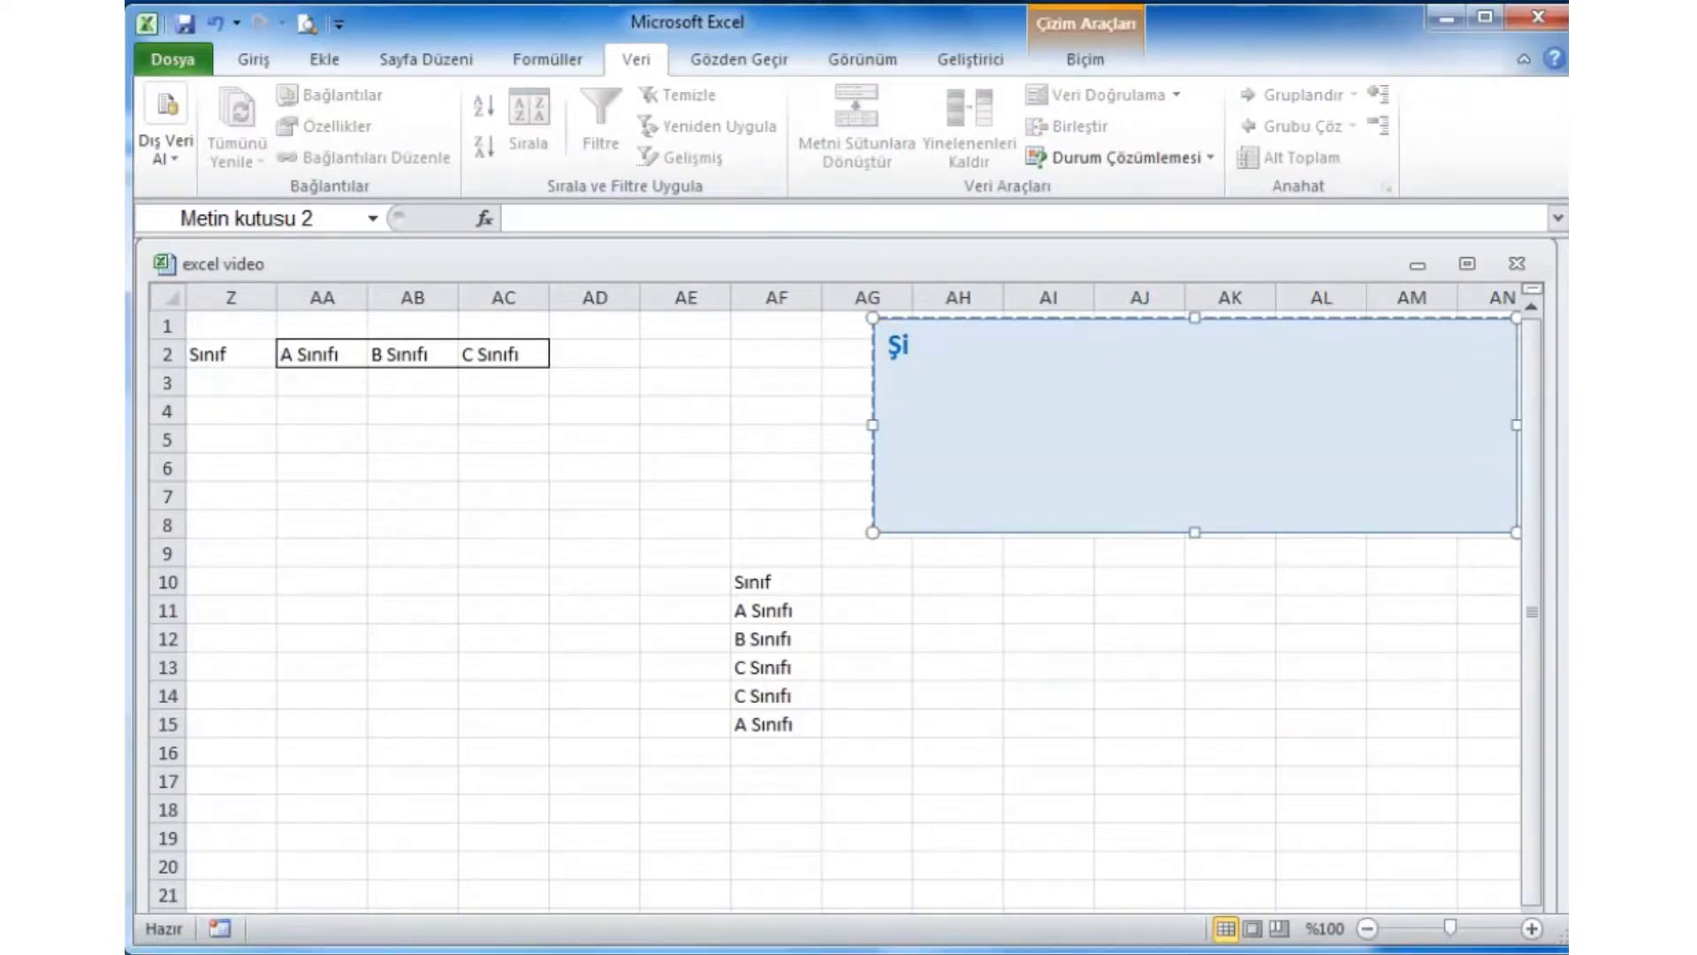
text(mdi )
text(sınıf)
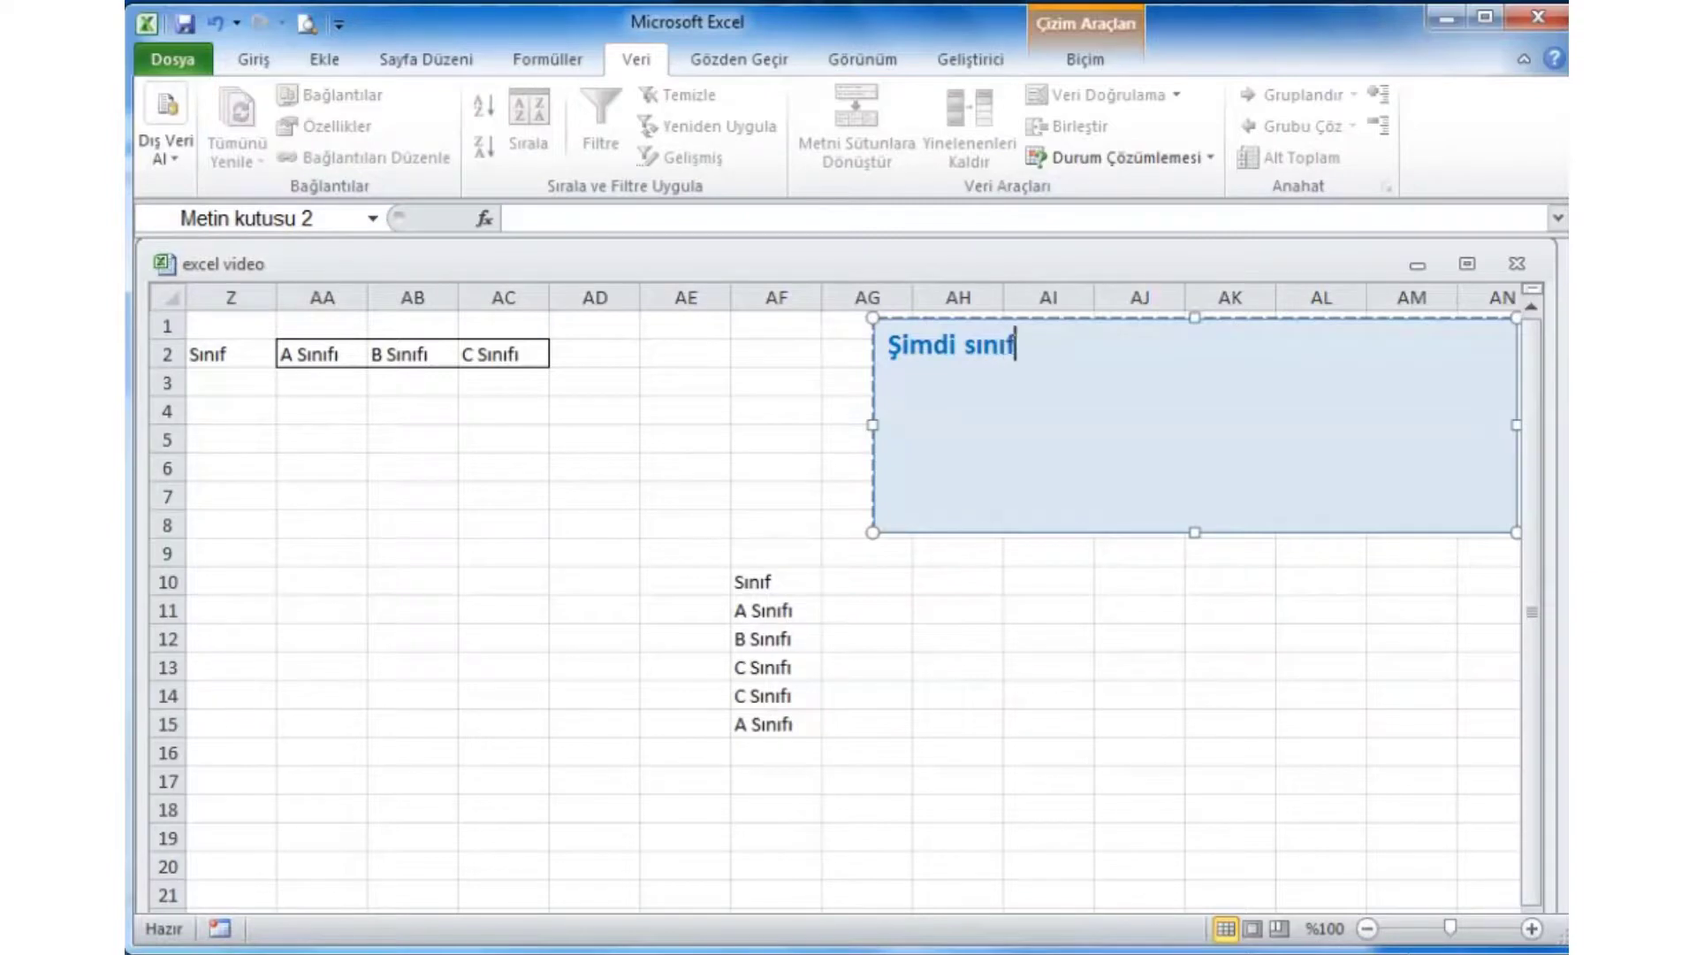
text(ların )
text(öğre)
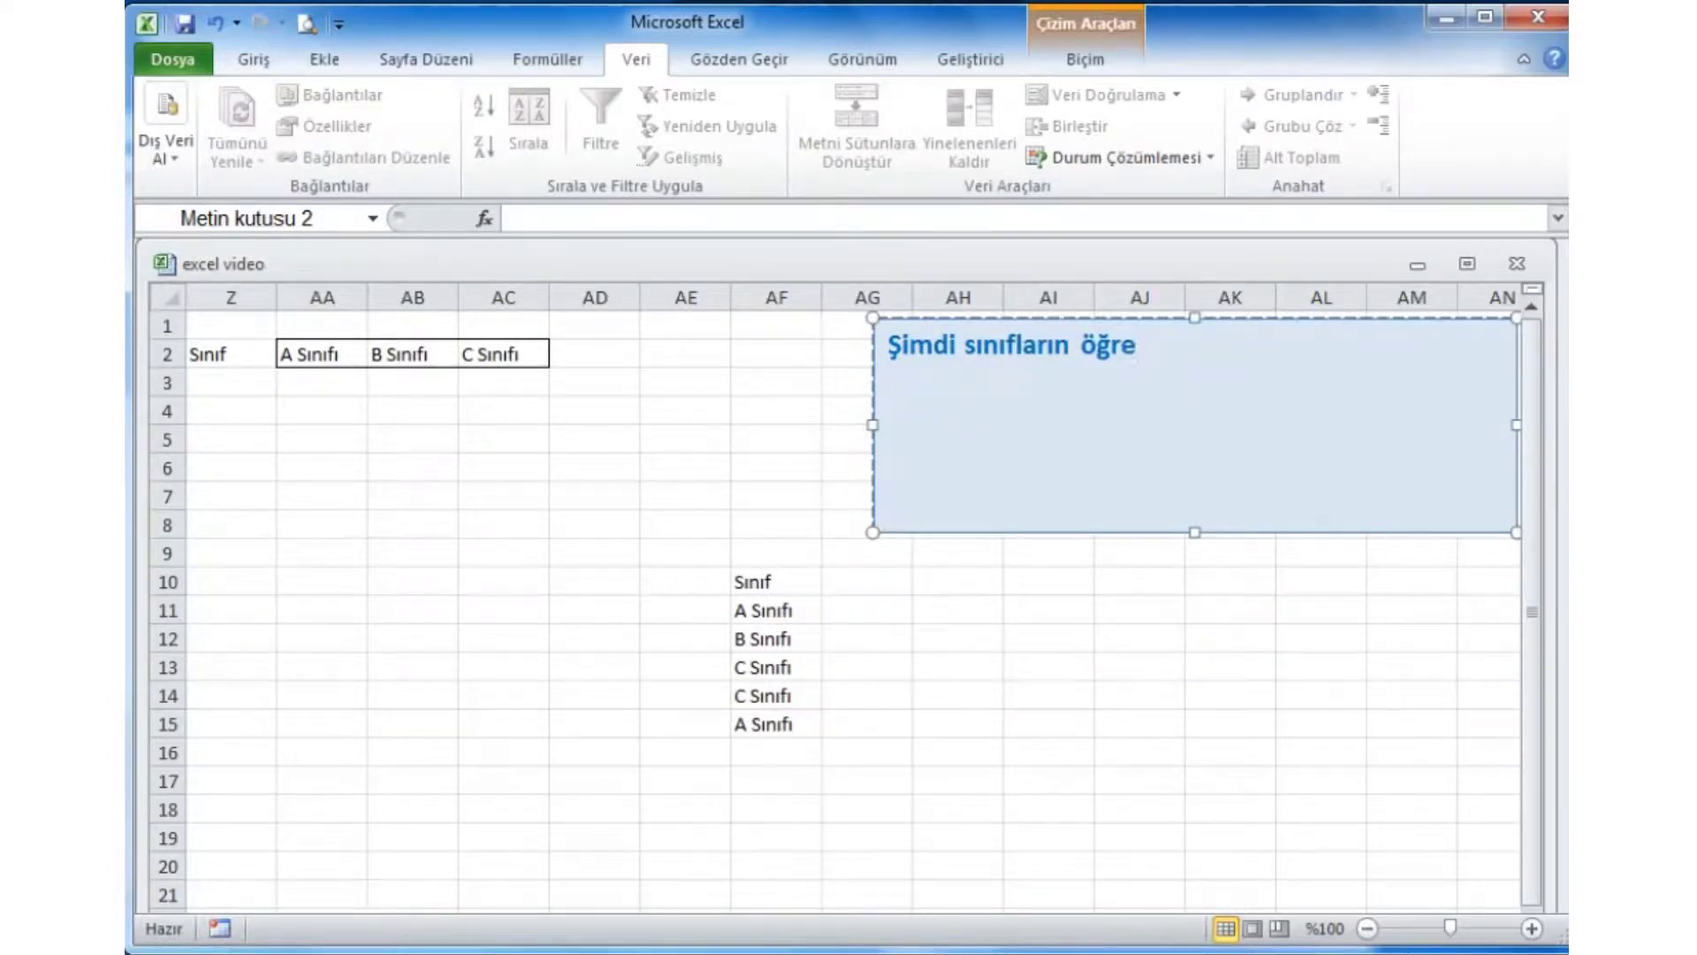
text(nc)
text(i li)
text(st)
text(ek)
key(BackSpace)
text(ler)
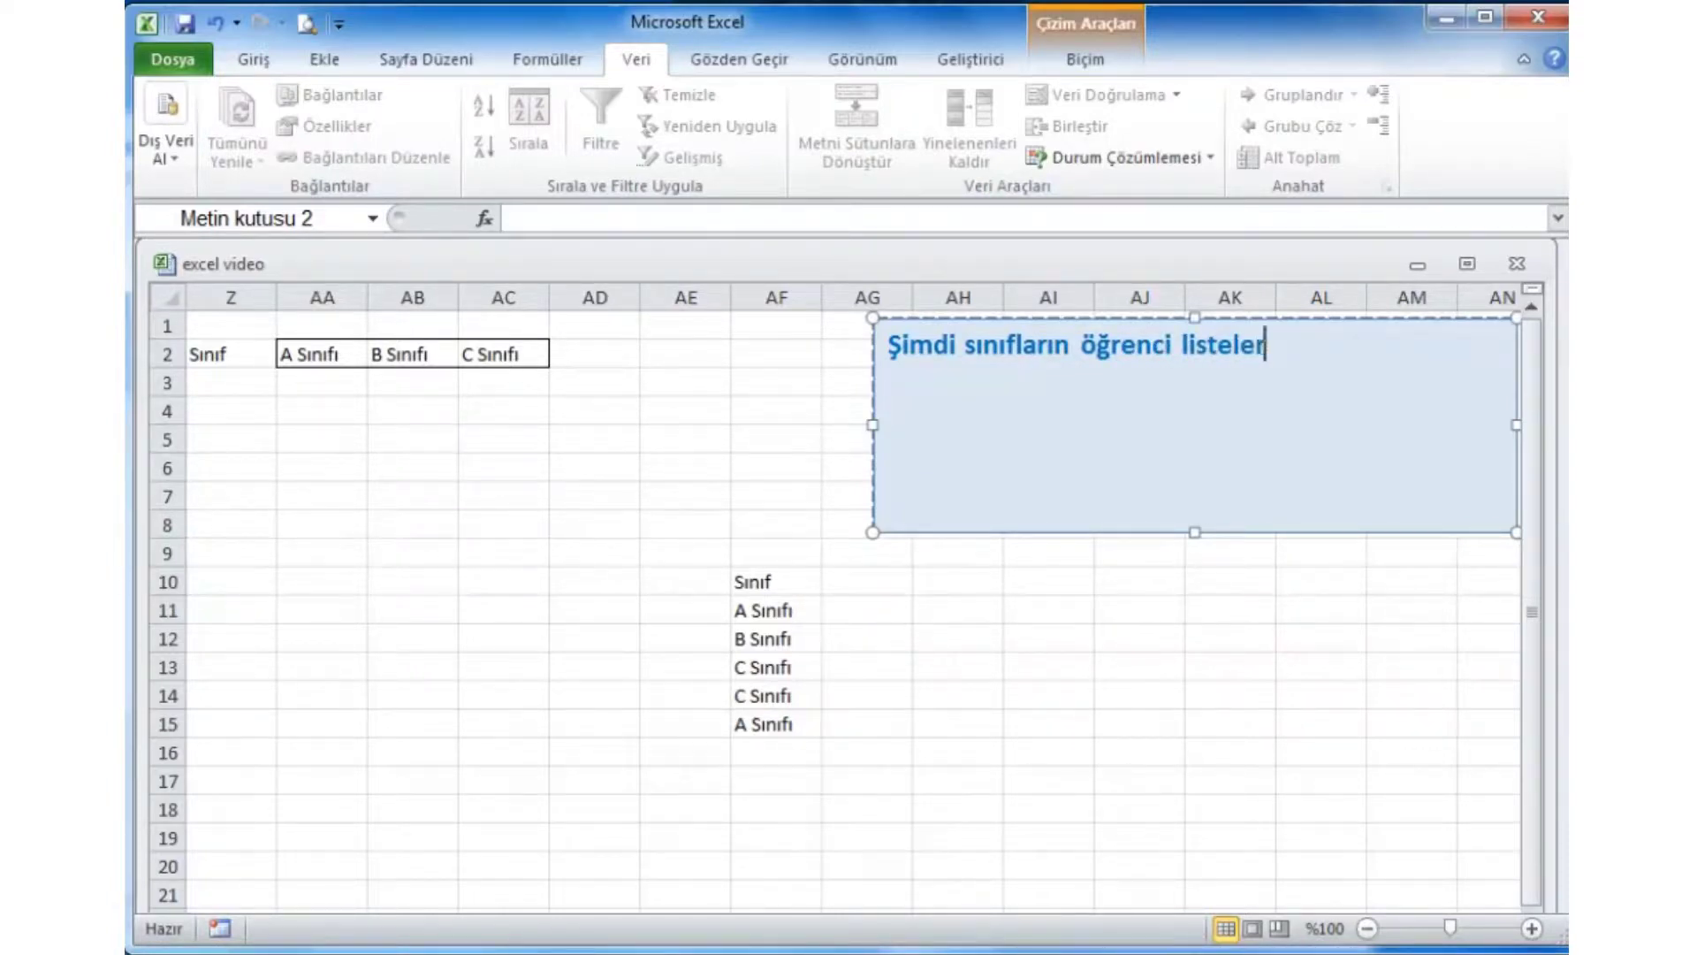
text(ini haz)
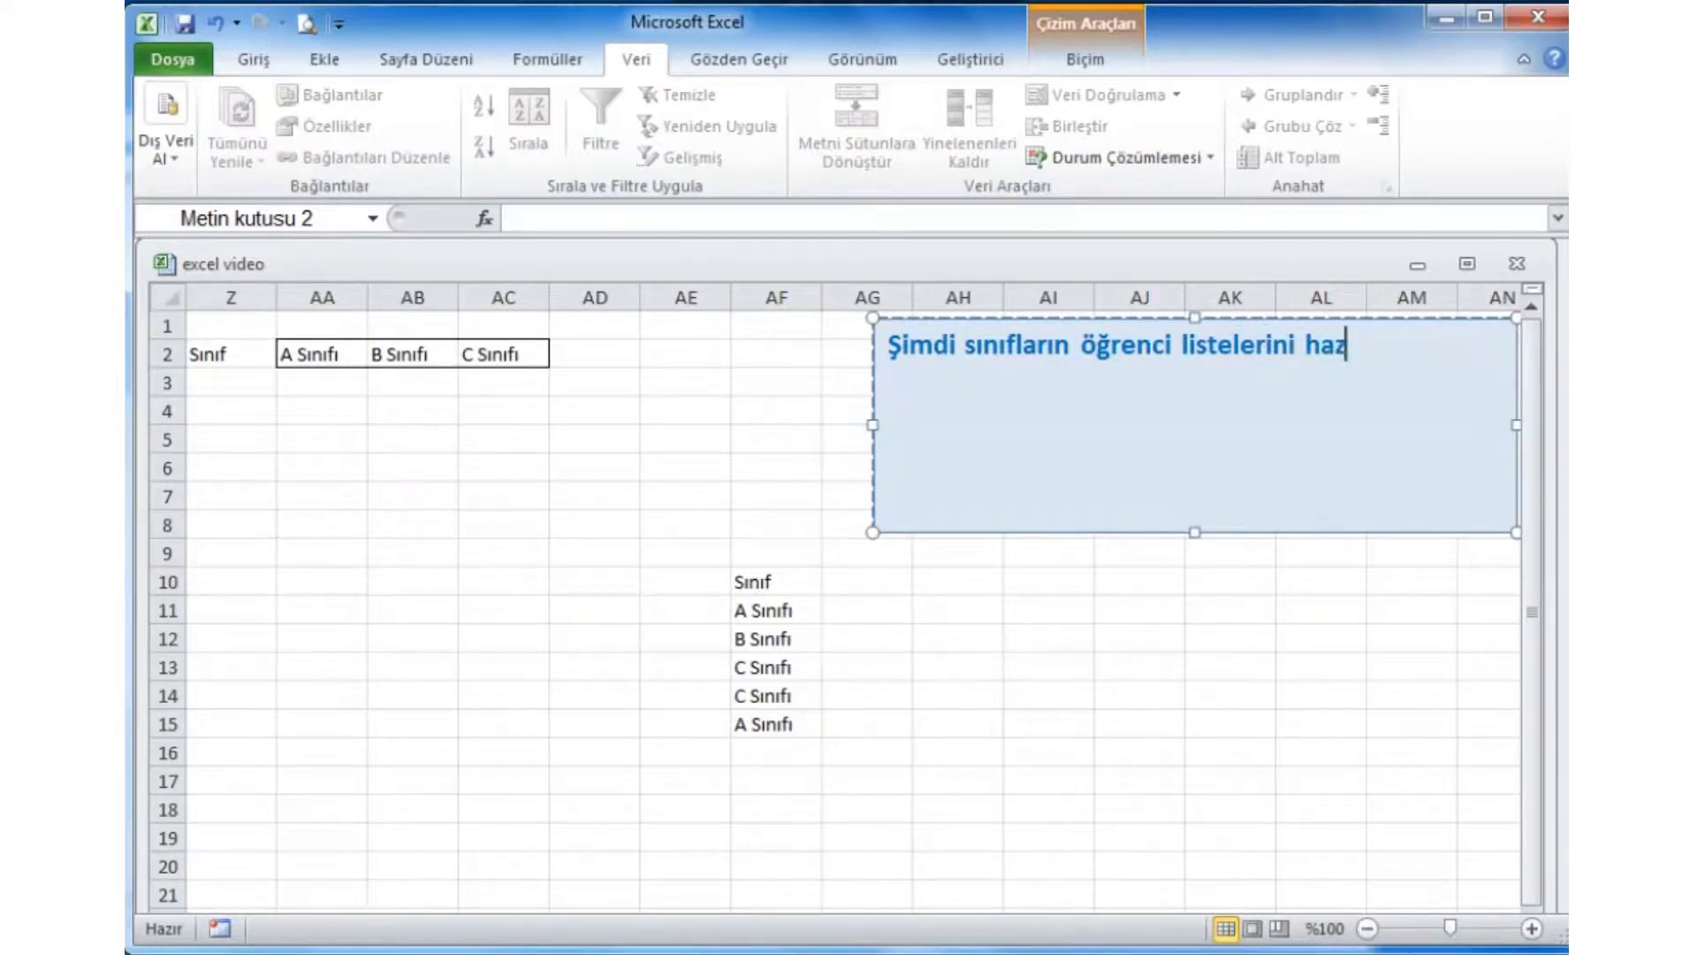
text(ırlaya)
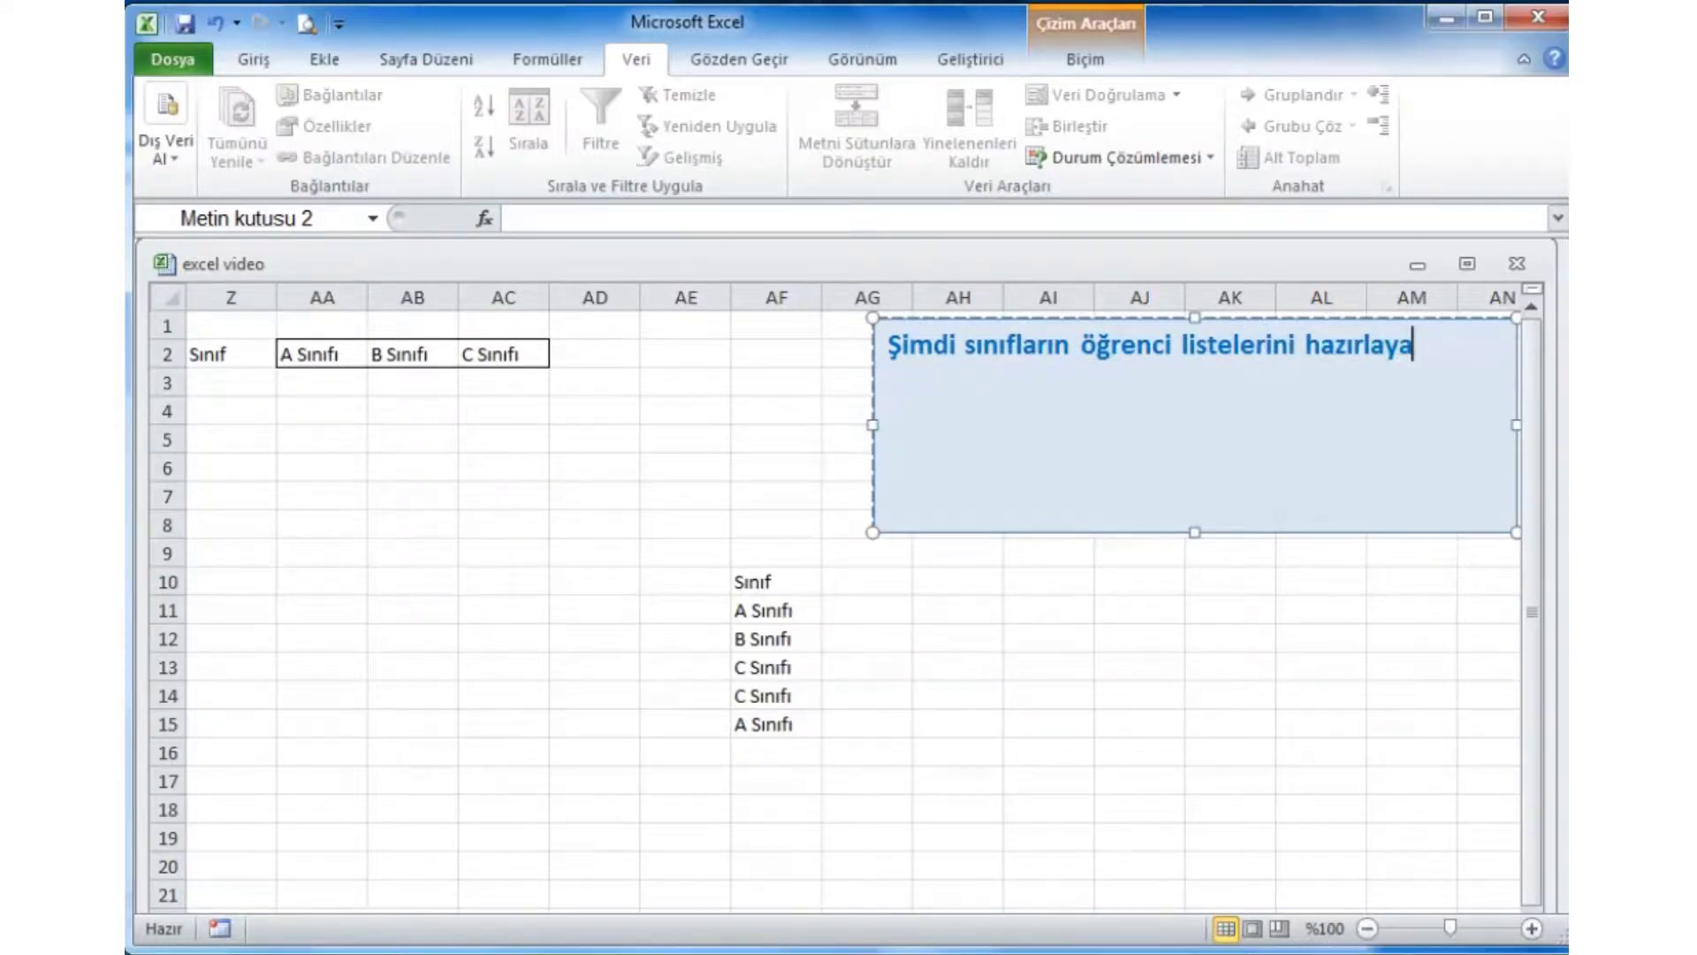
text(l)
text(ım.)
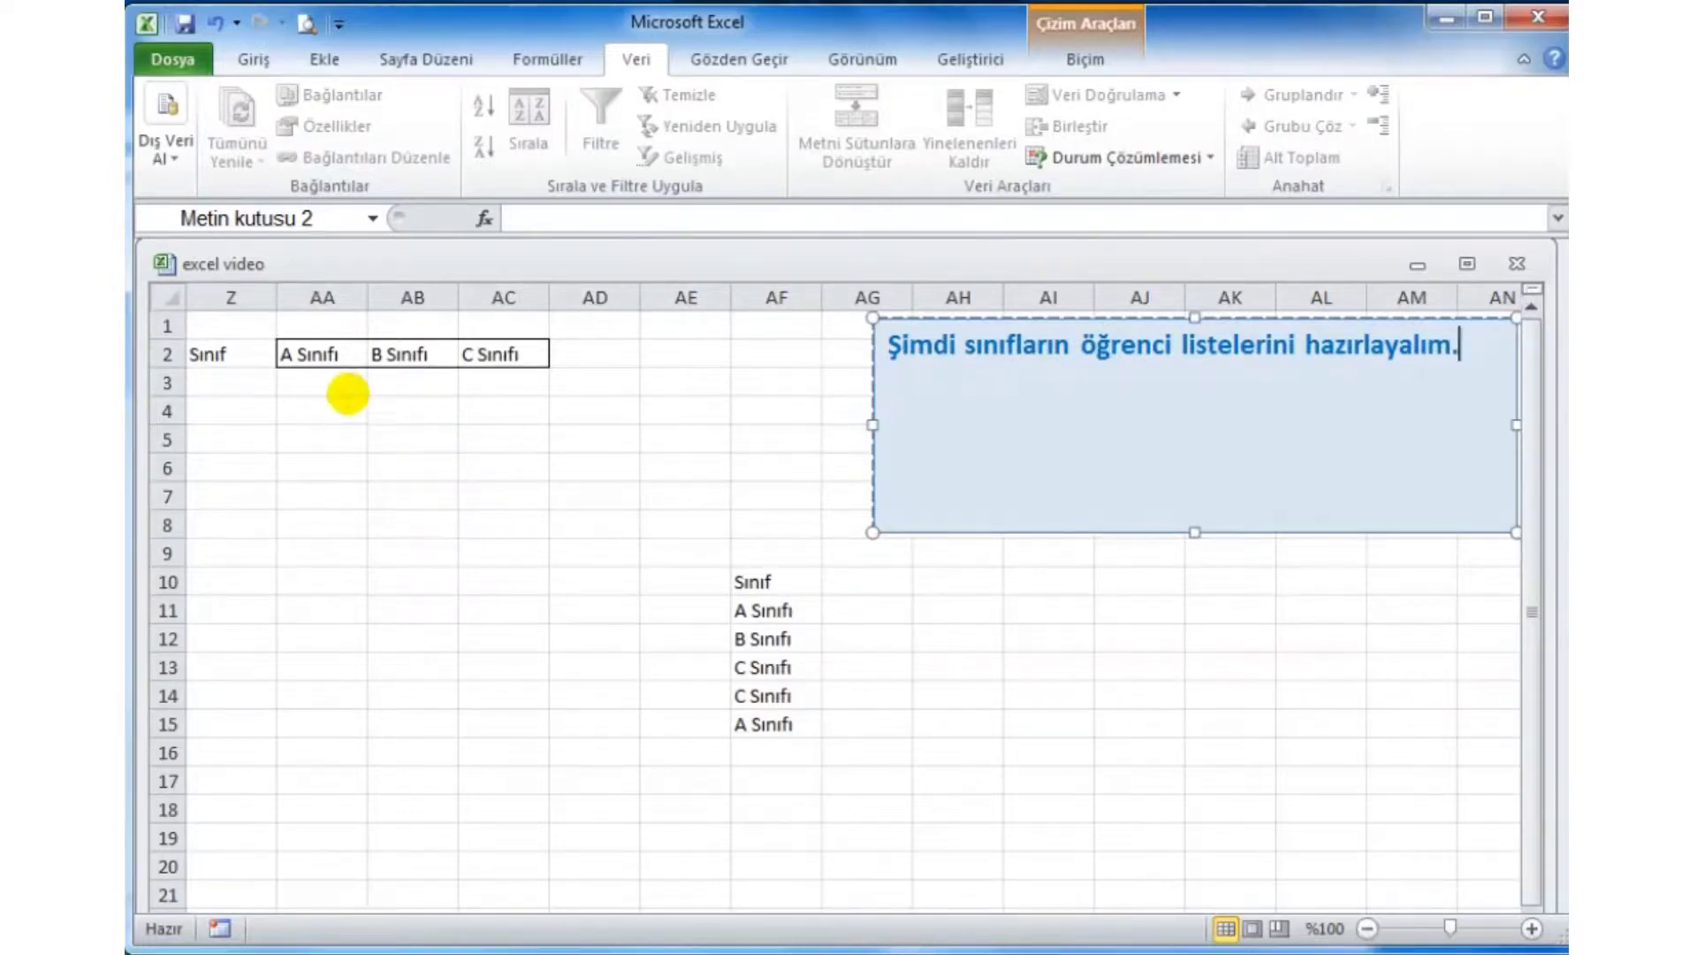
click(346, 386)
Enter the first two A Sınıfı student names in AA3 and AA4.
drag(318, 353, 319, 554)
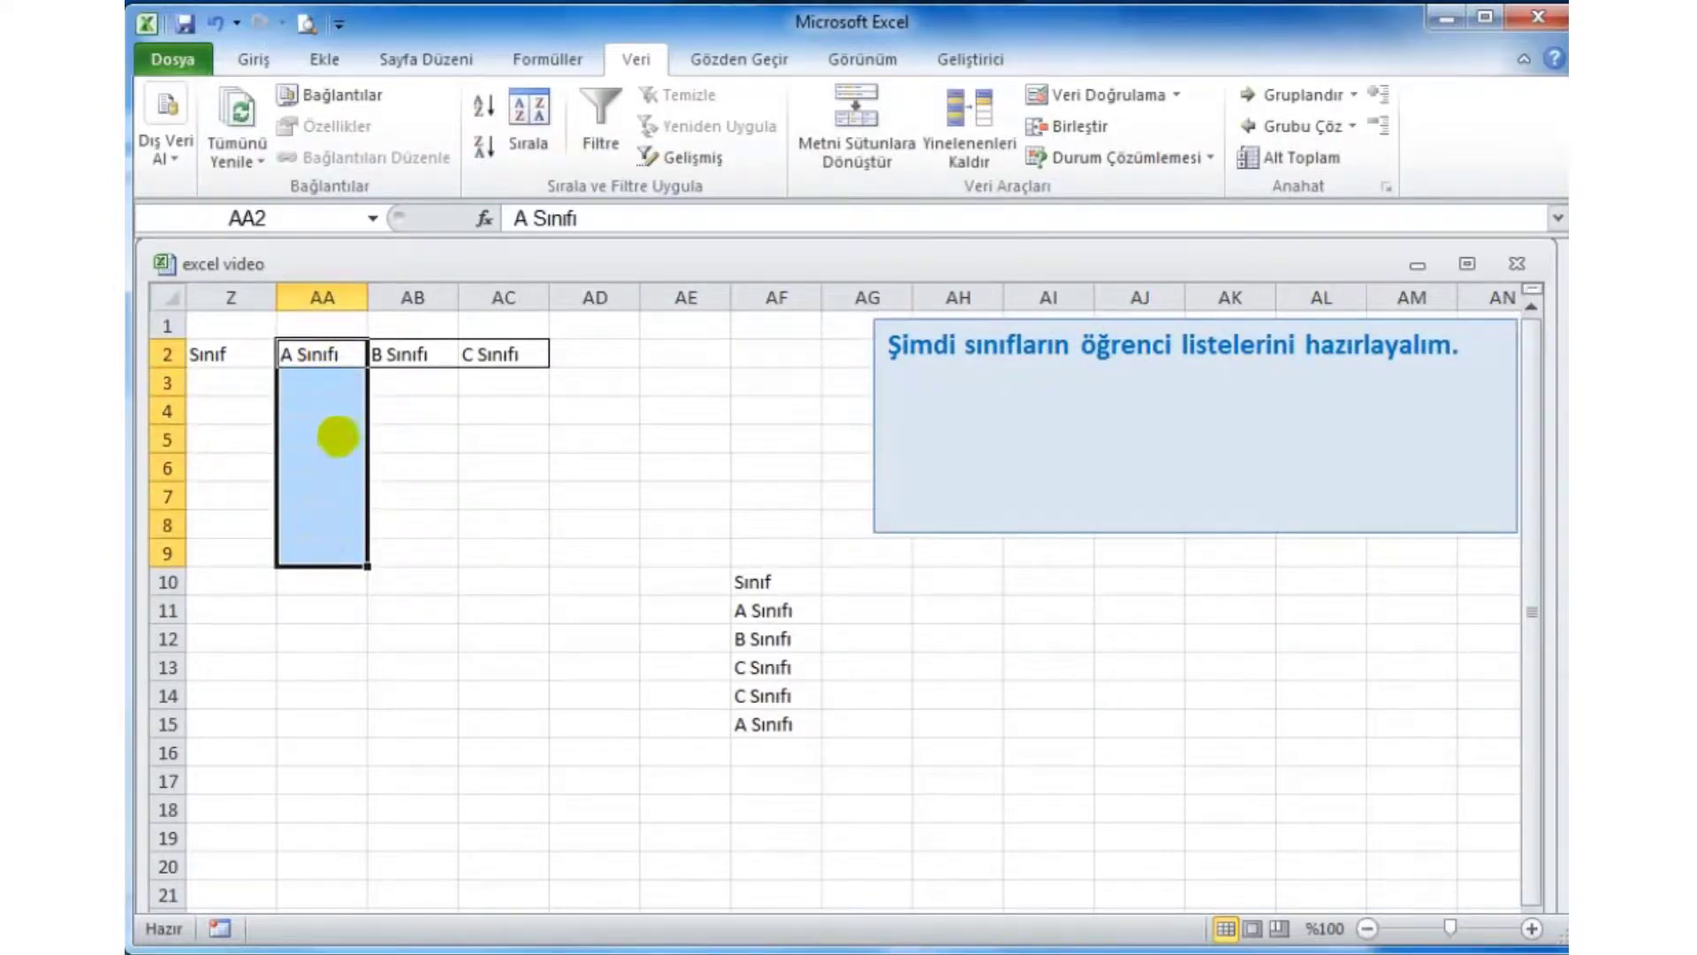
click(329, 384)
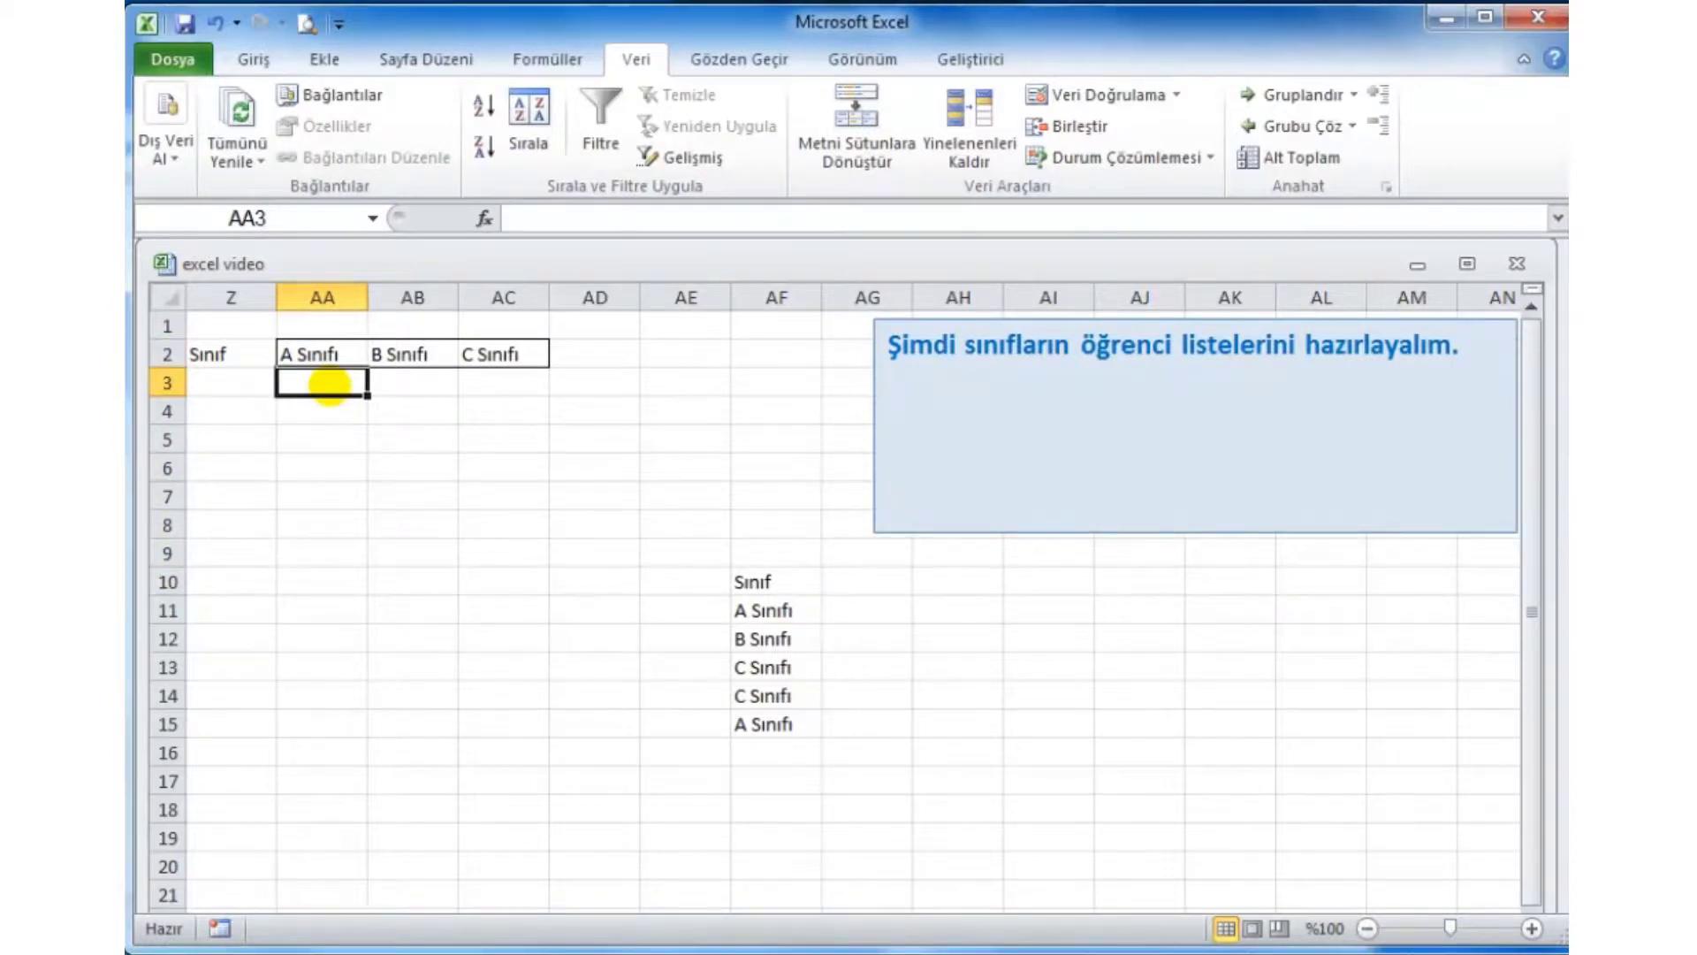
text(ahmet)
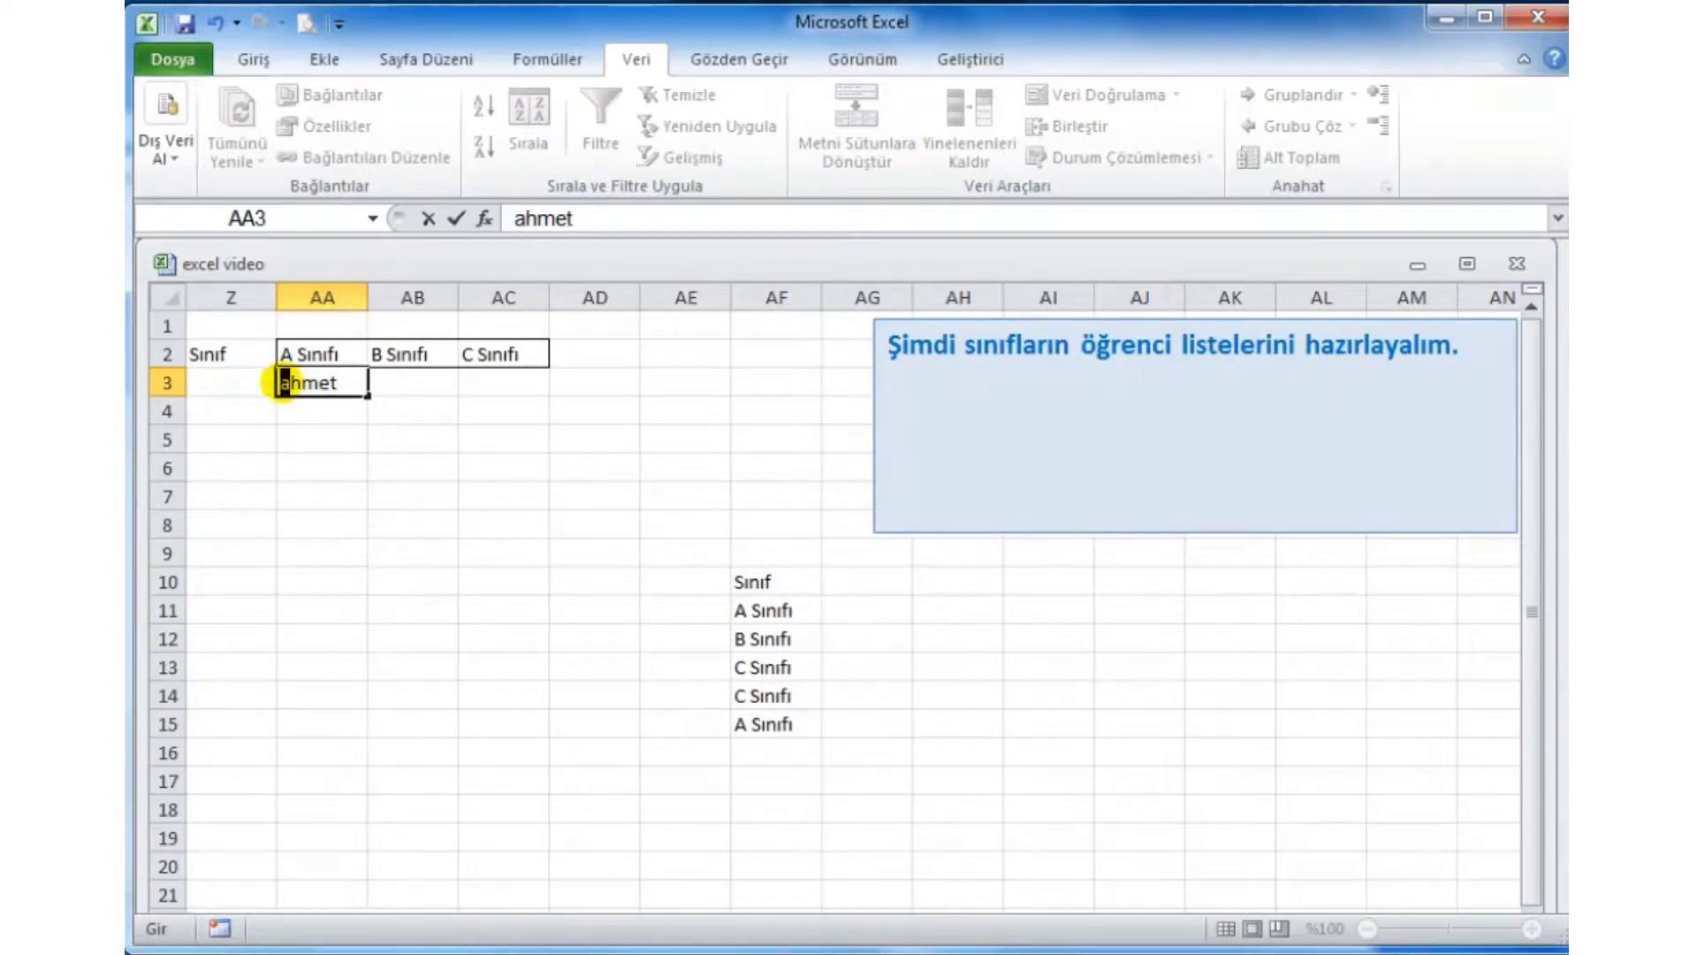
click(277, 382)
text(A)
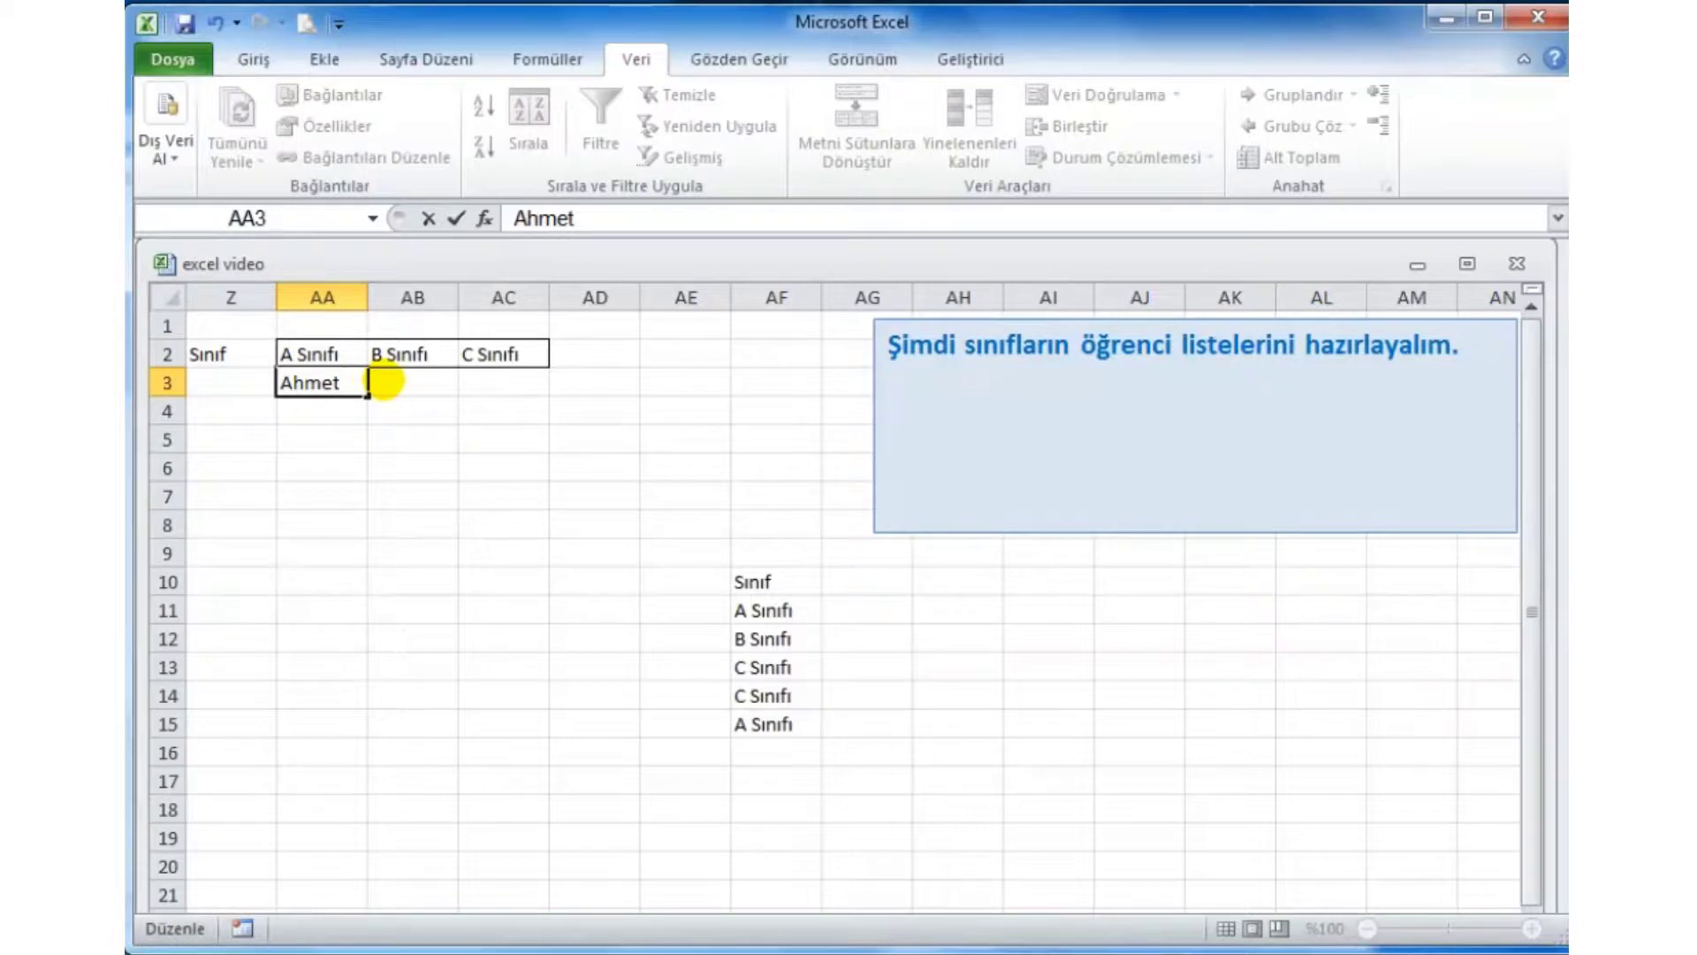
text(Can)
key(Return)
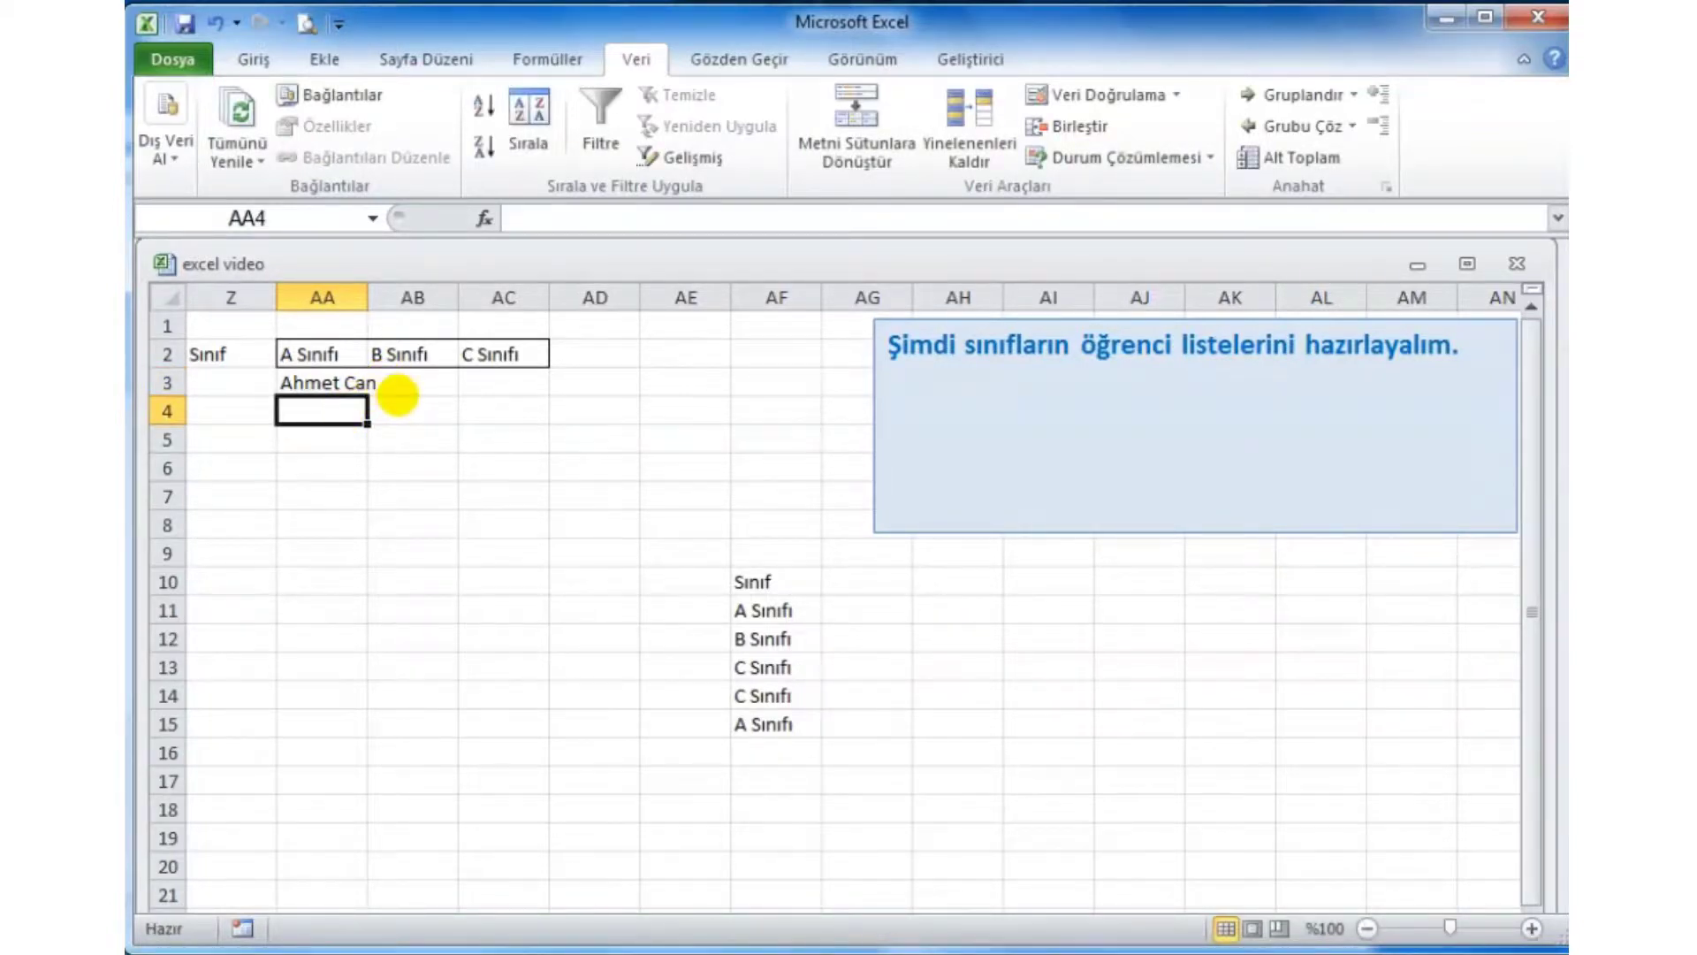
text(Vel)
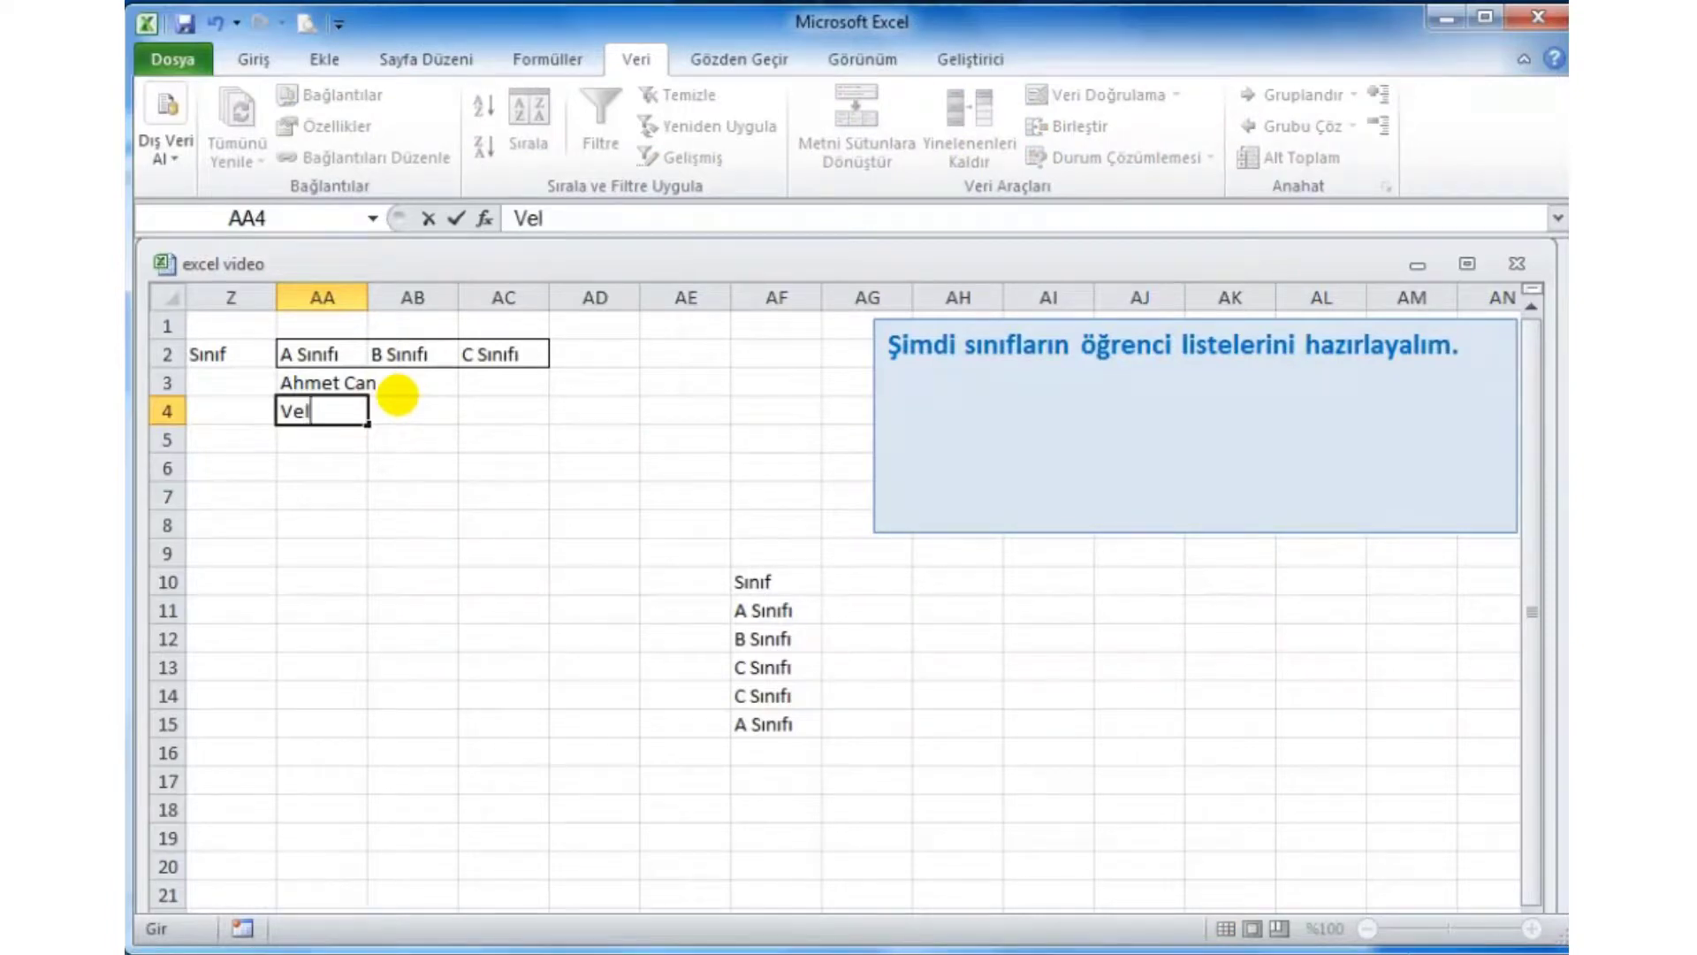
text(i)
text(Ö)
text(ztür)
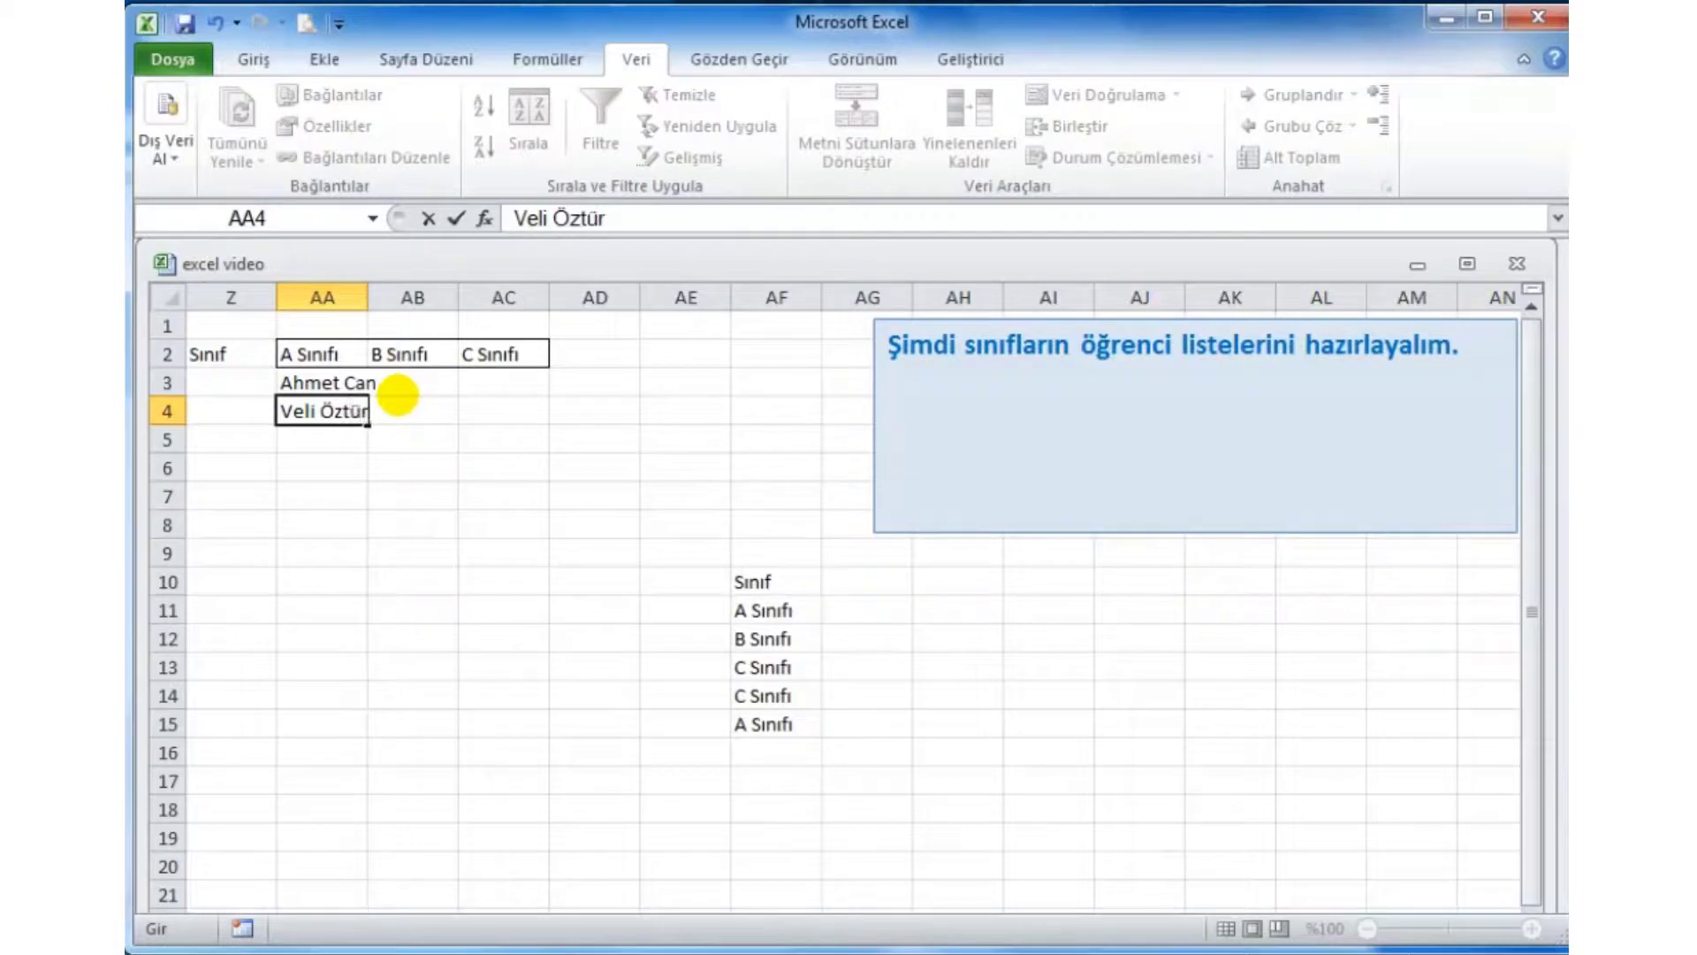
text(k)
click(331, 439)
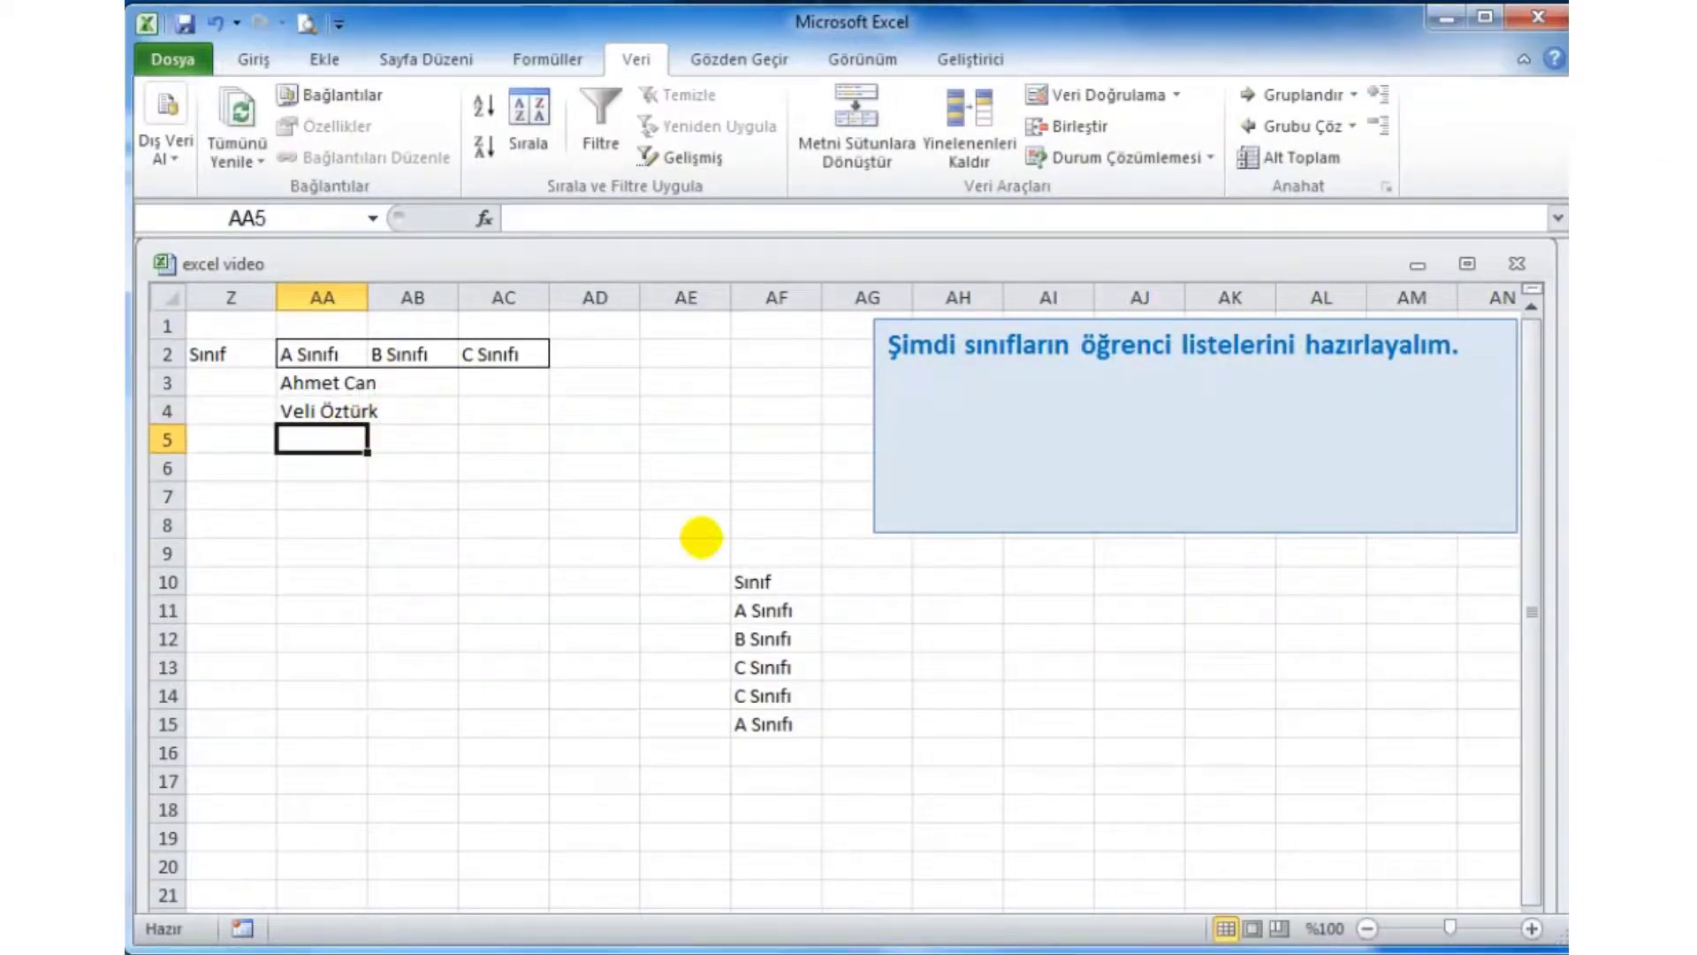
Add three more A Sınıfı student names in AA5 through AA7.
text(Ayş)
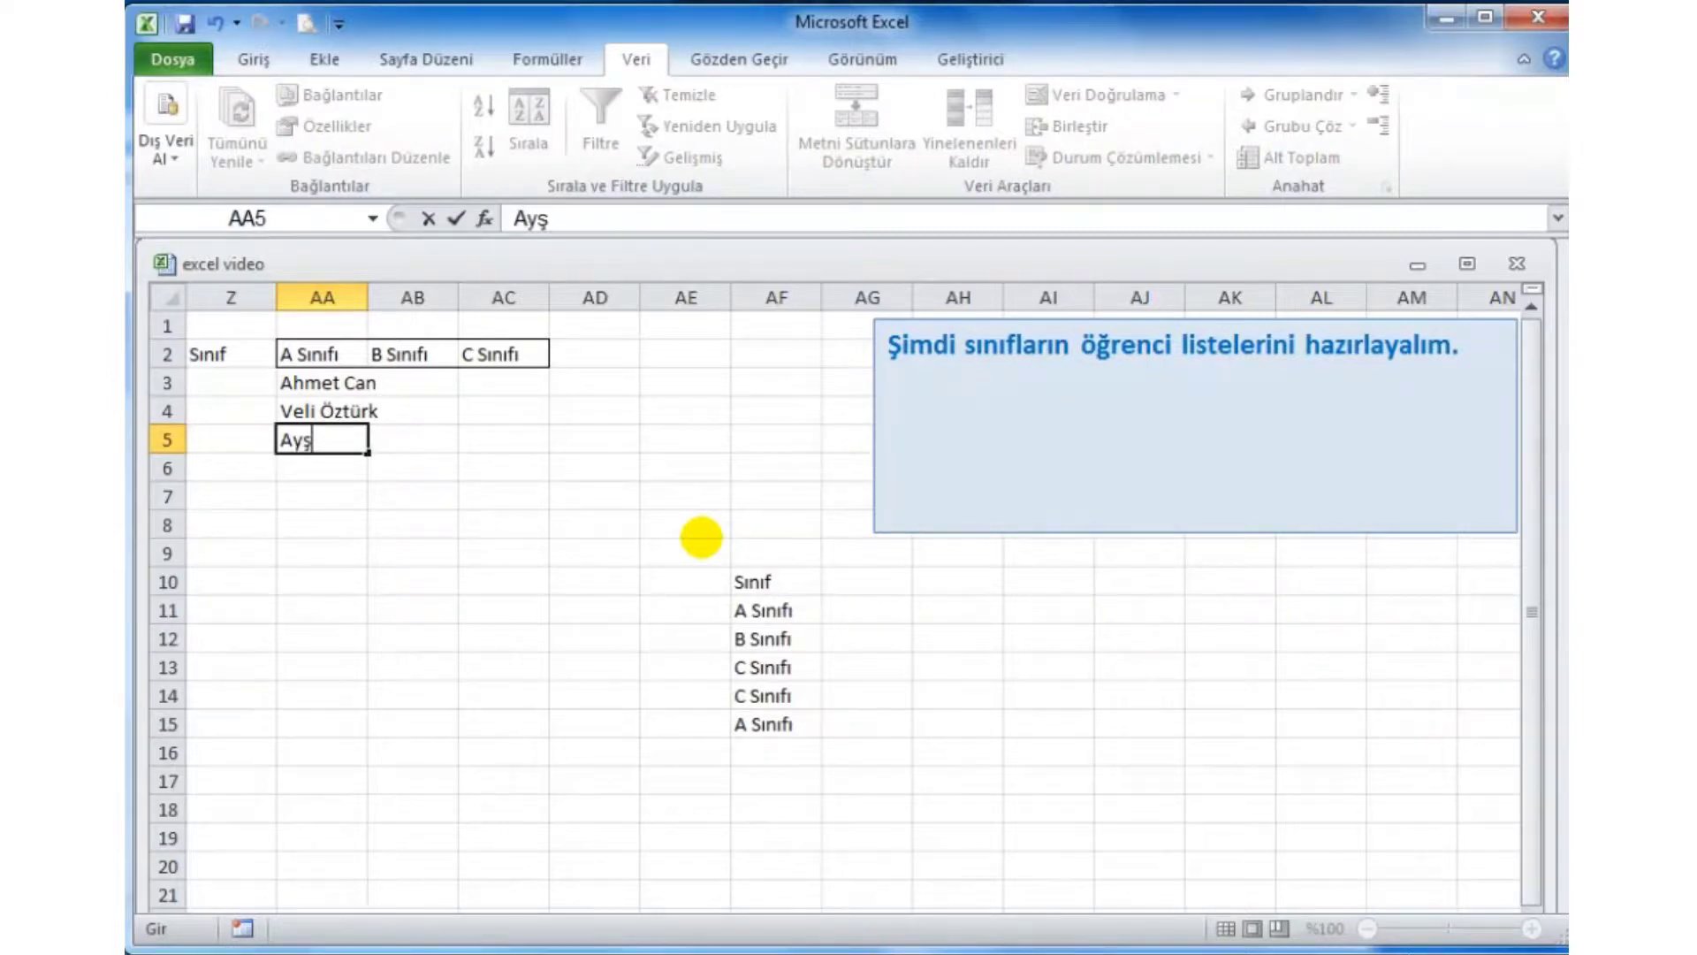
text(e Ö)
key(BackSpace)
text(Çet)
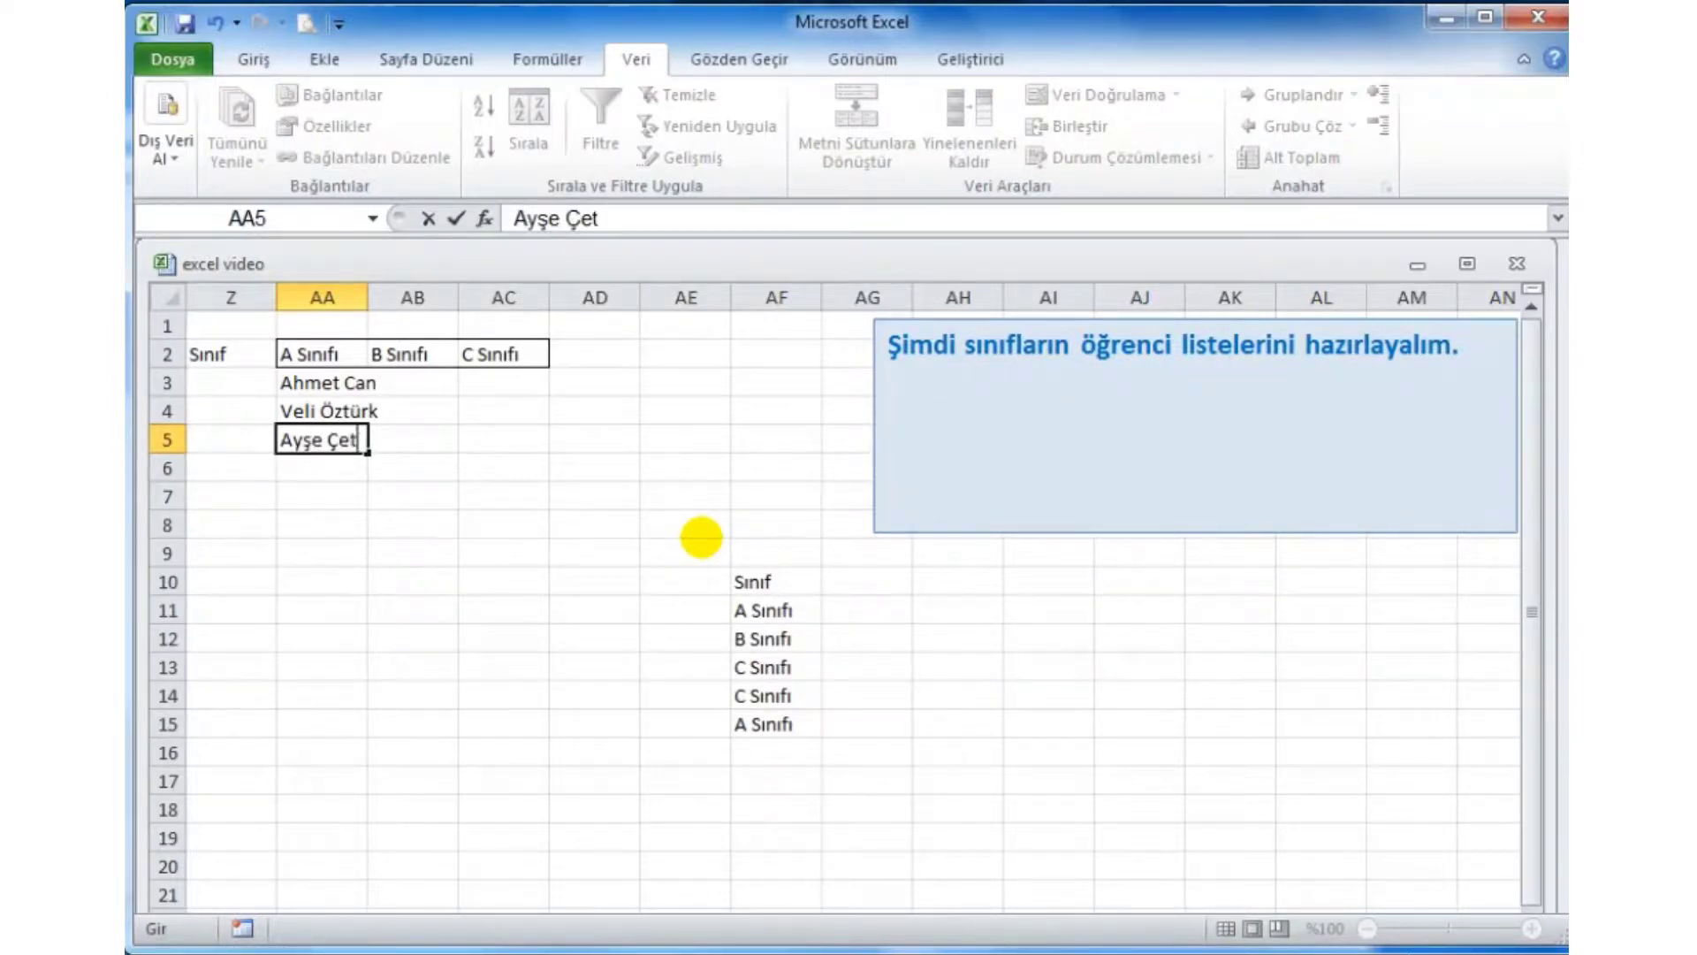
text(in)
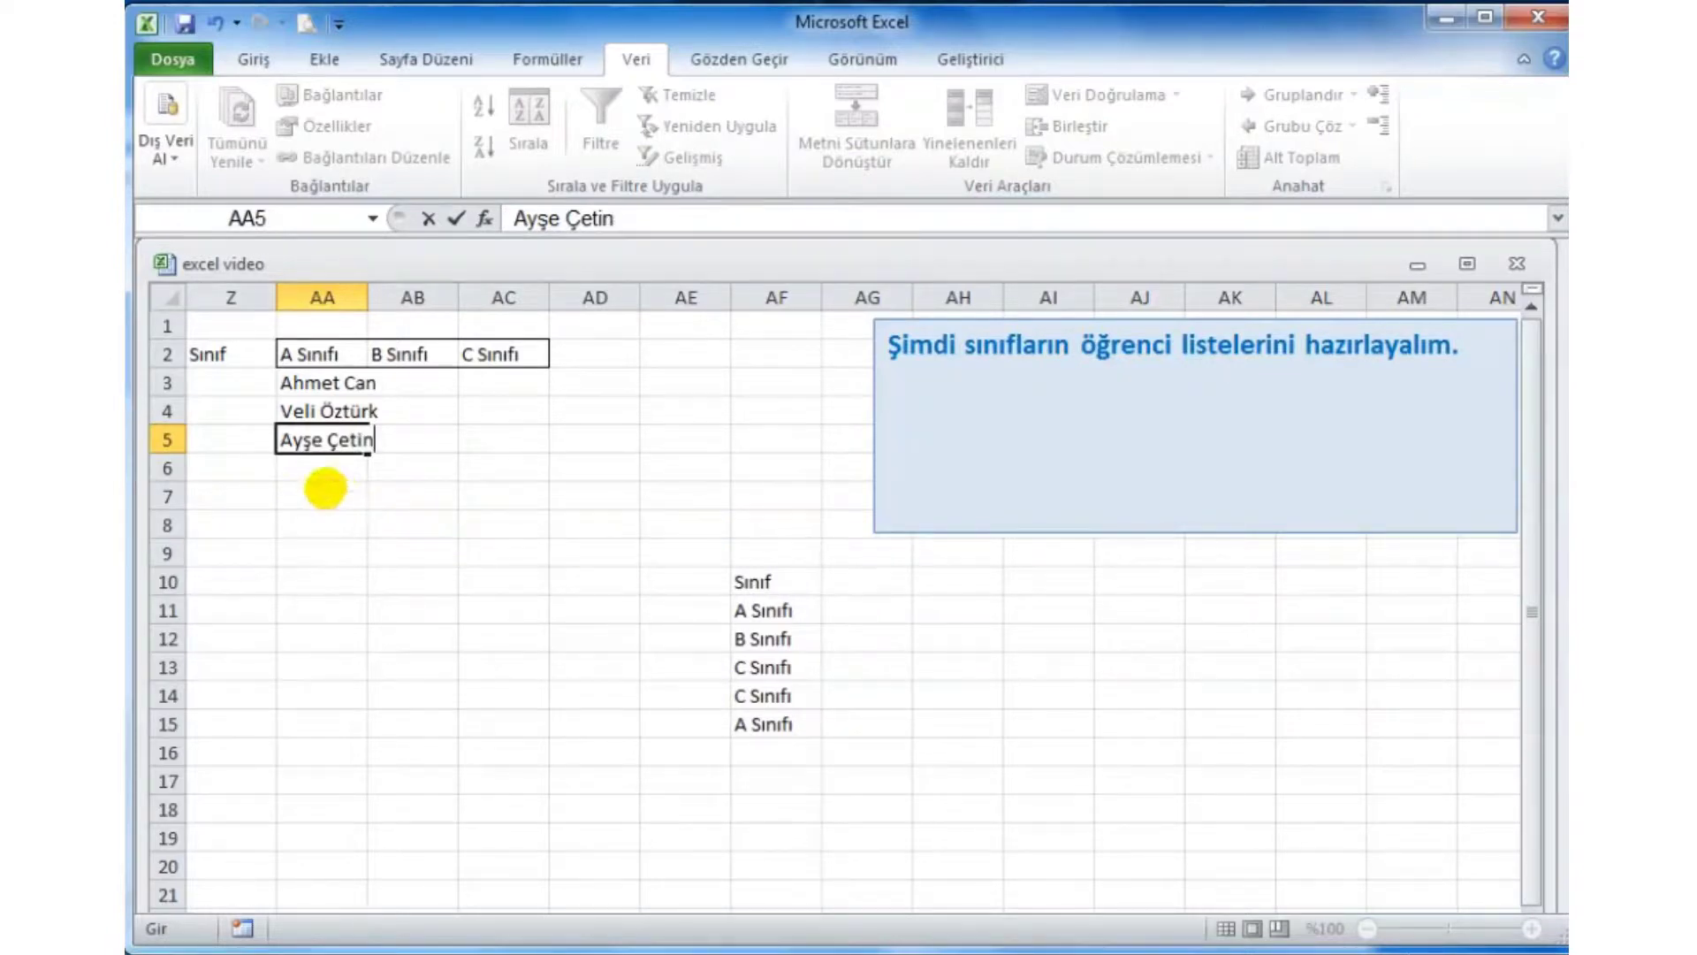
click(334, 467)
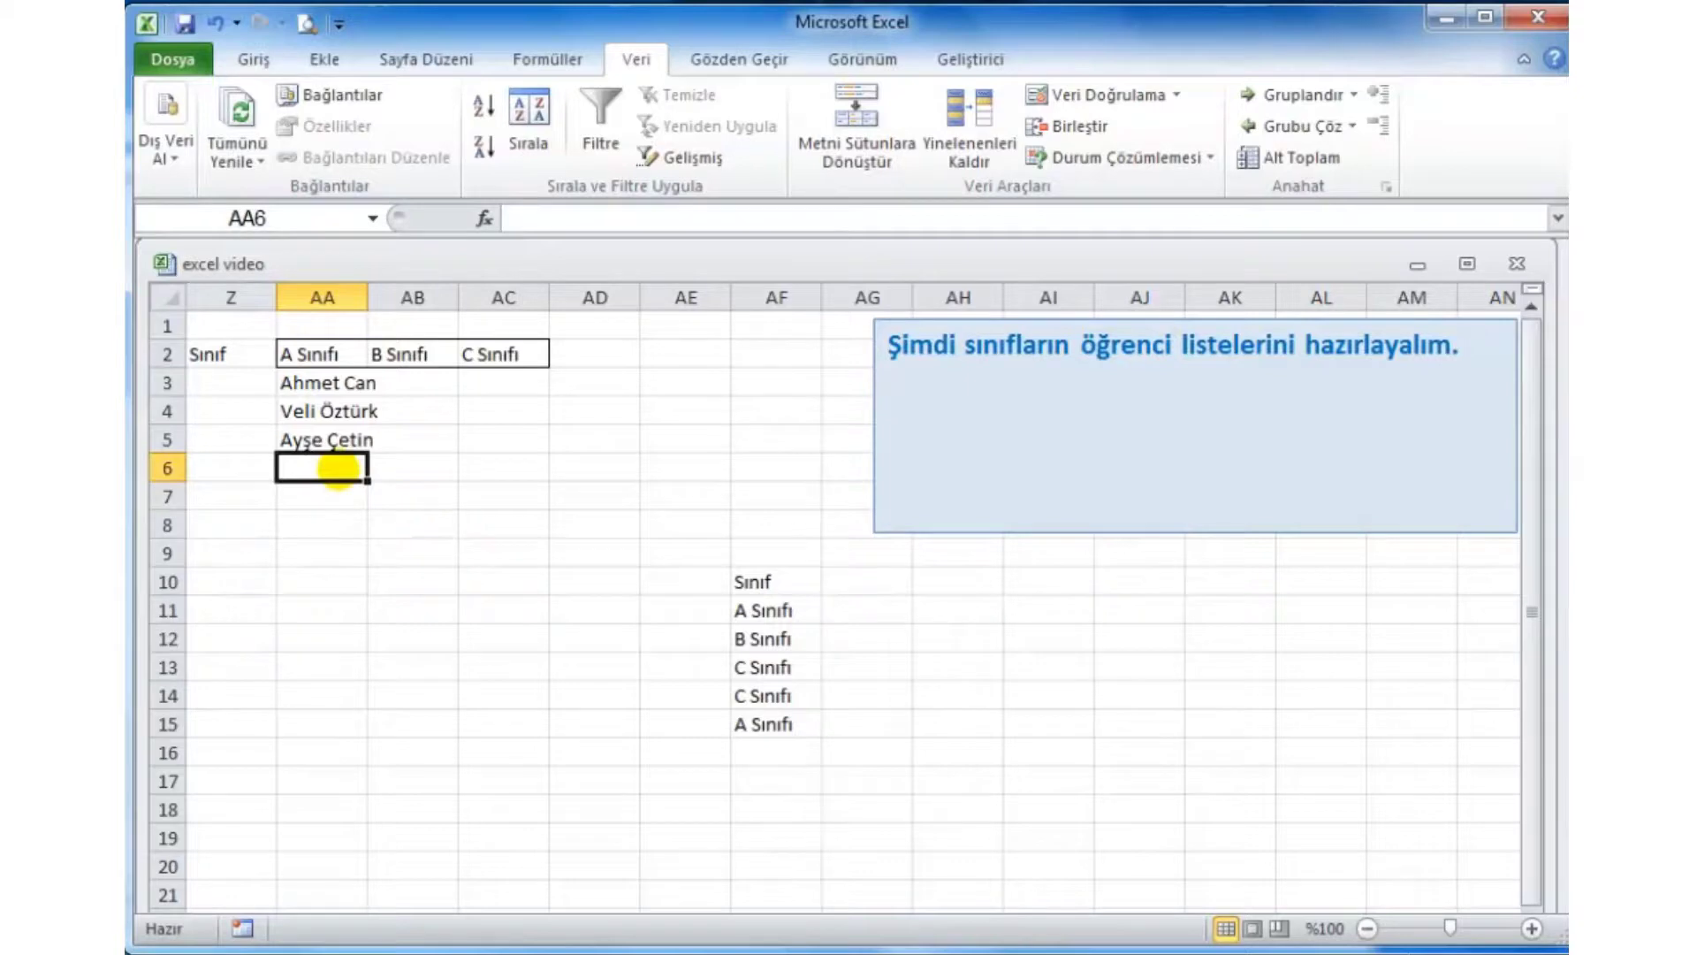
text(Arzu)
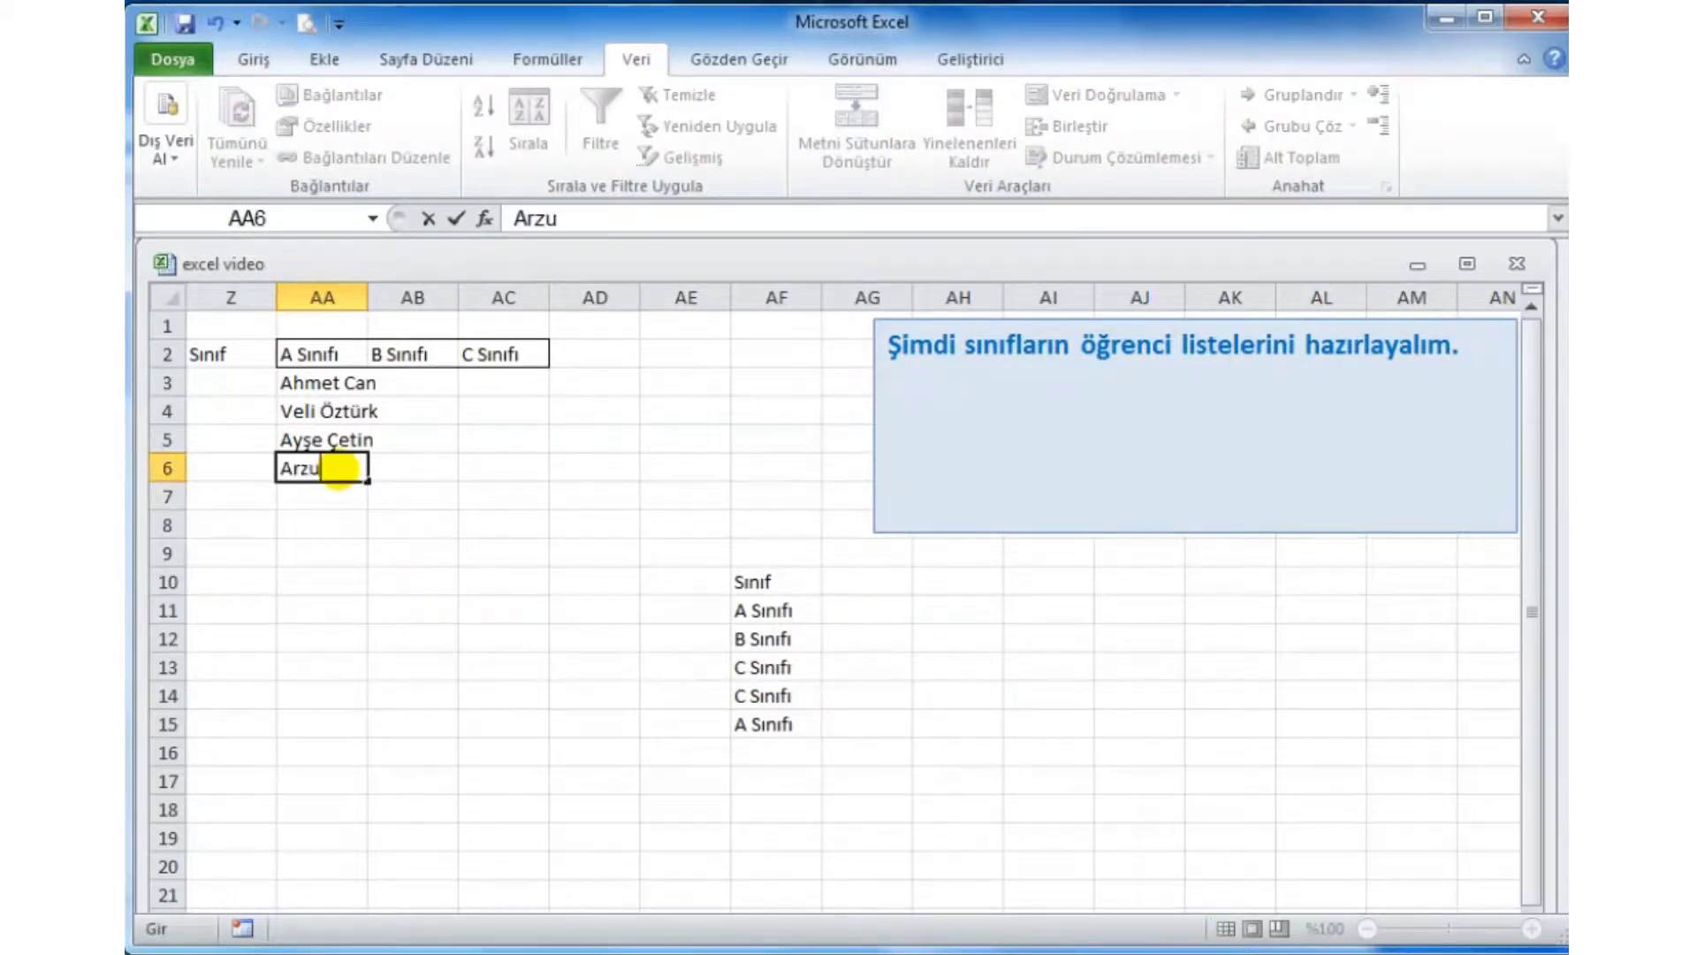
text( Ç)
text(iğdem)
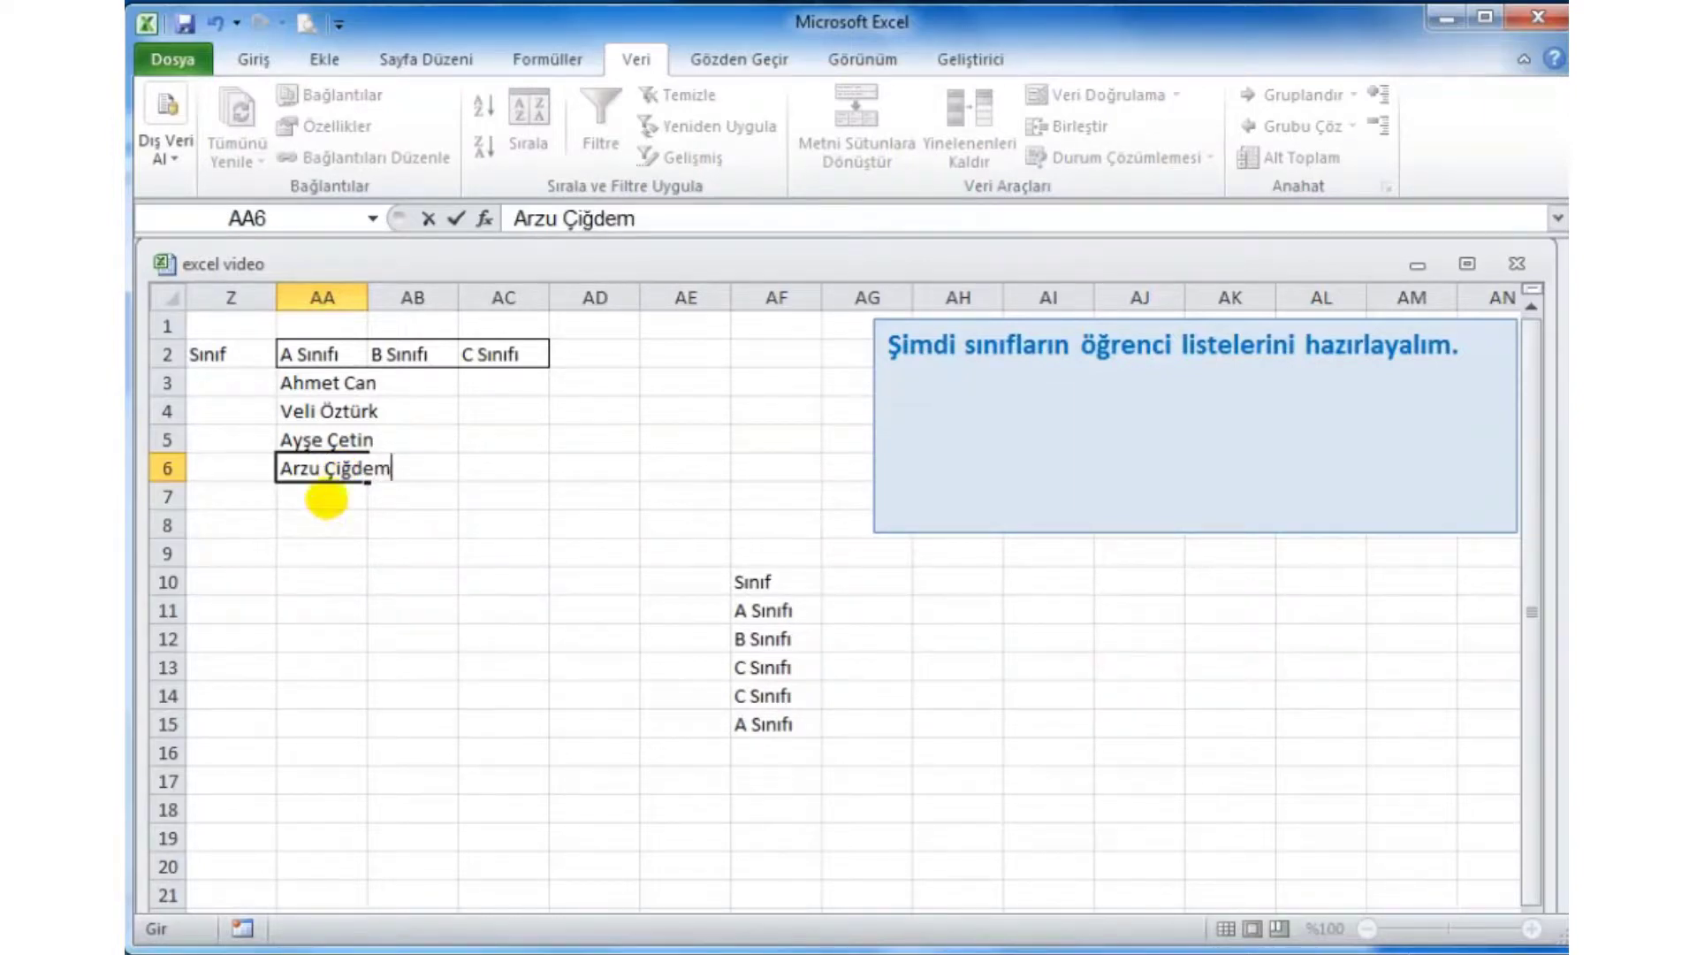
click(327, 493)
text(M)
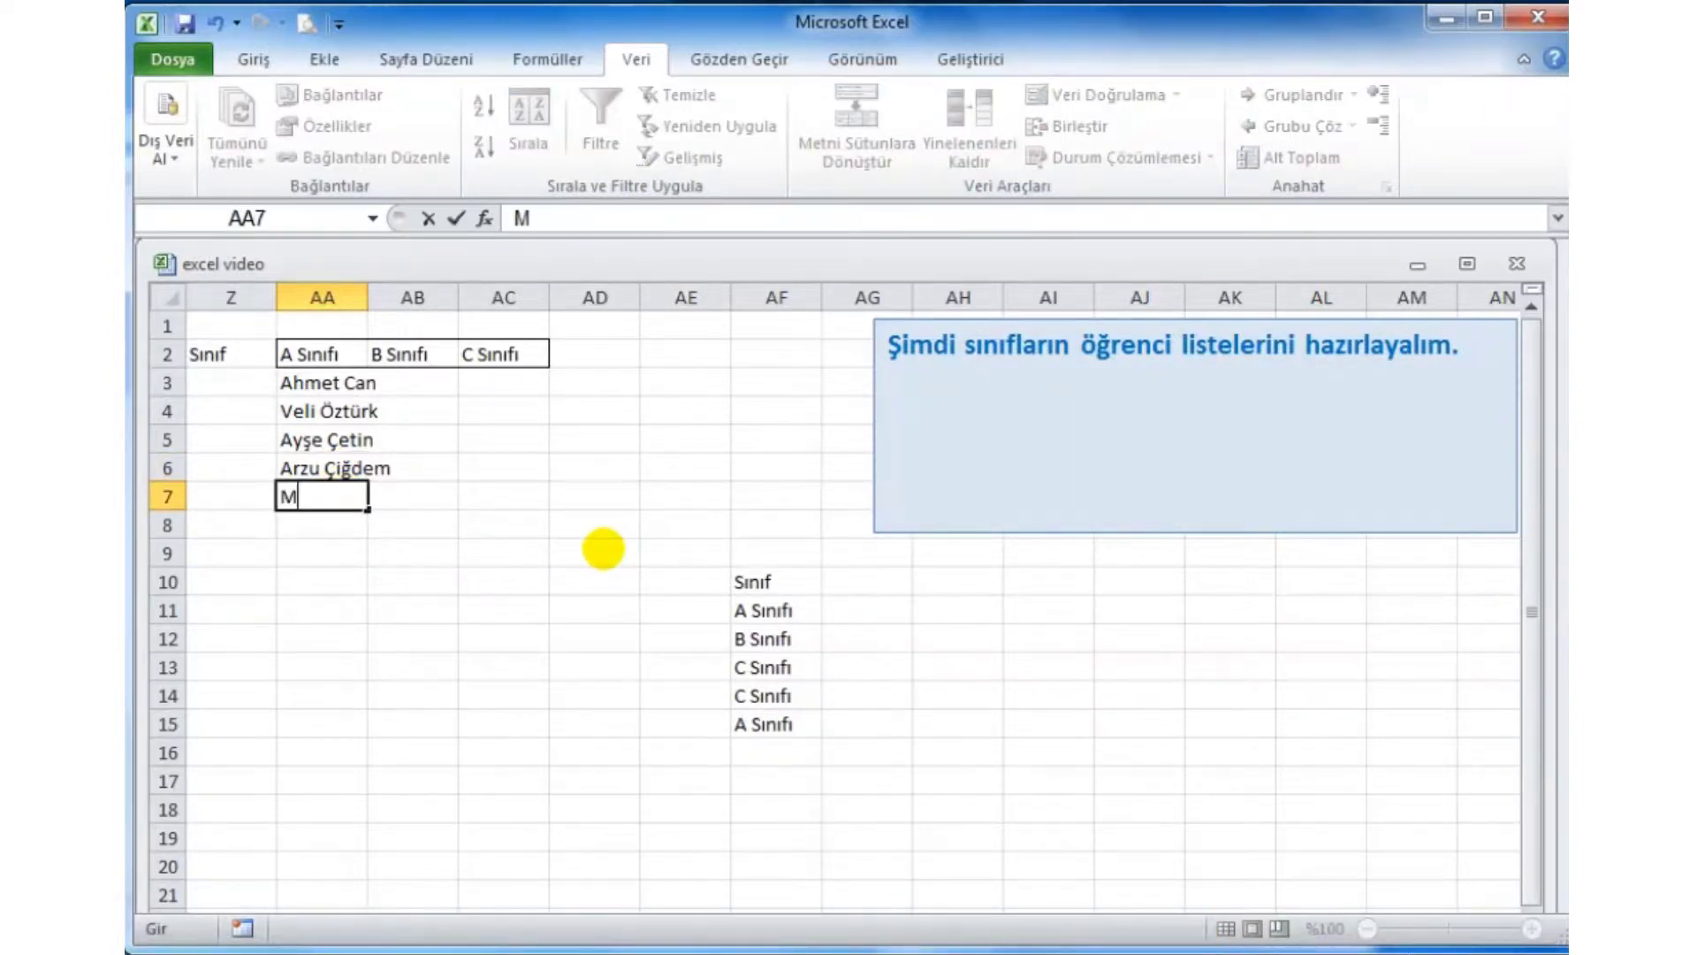
text(urat)
text( İnce)
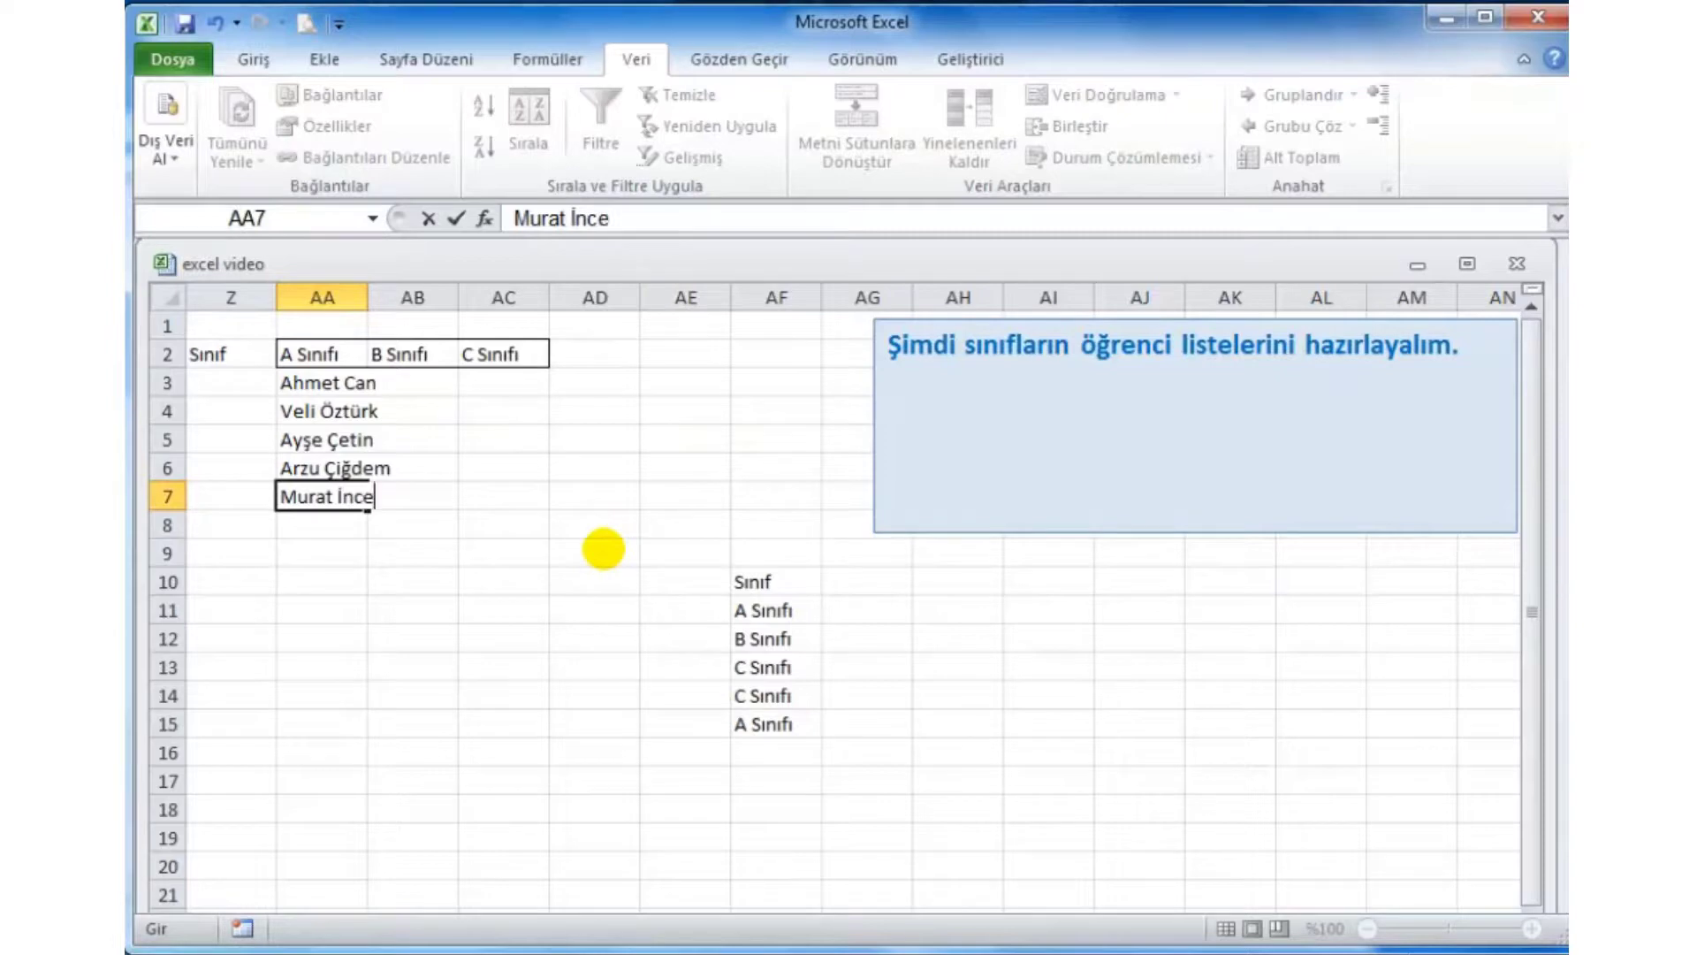
click(414, 387)
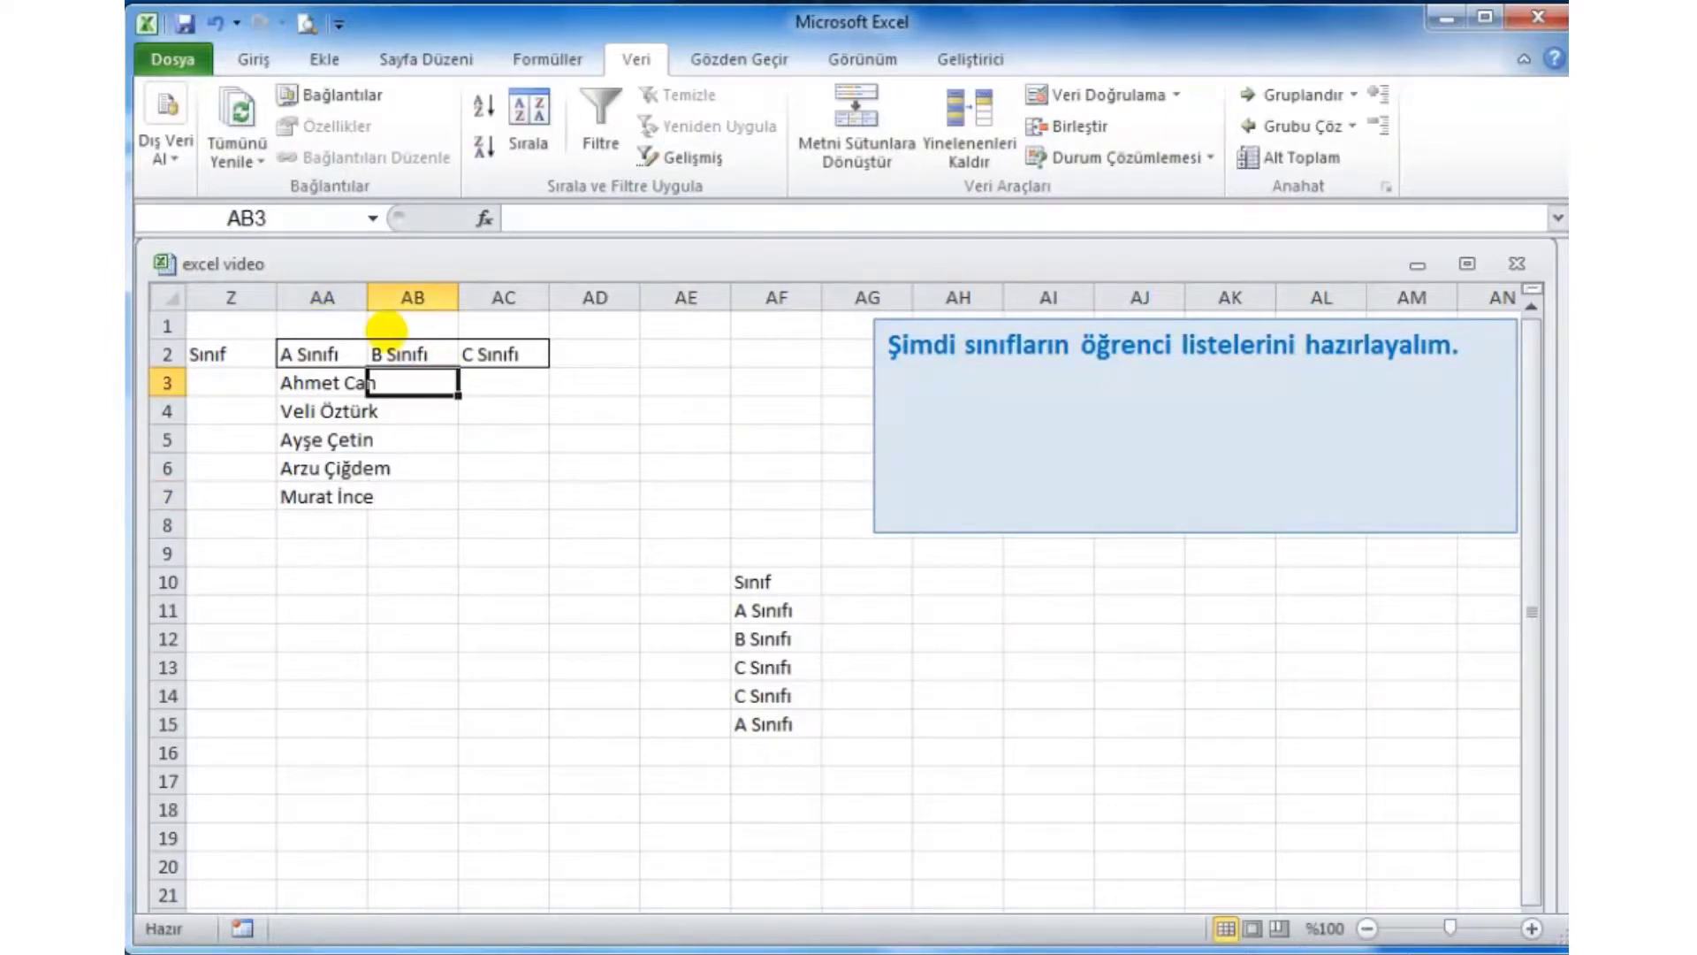
Autofit column AA and enter the first two B Sınıfı student names in AB3:AB4.
double_click(367, 297)
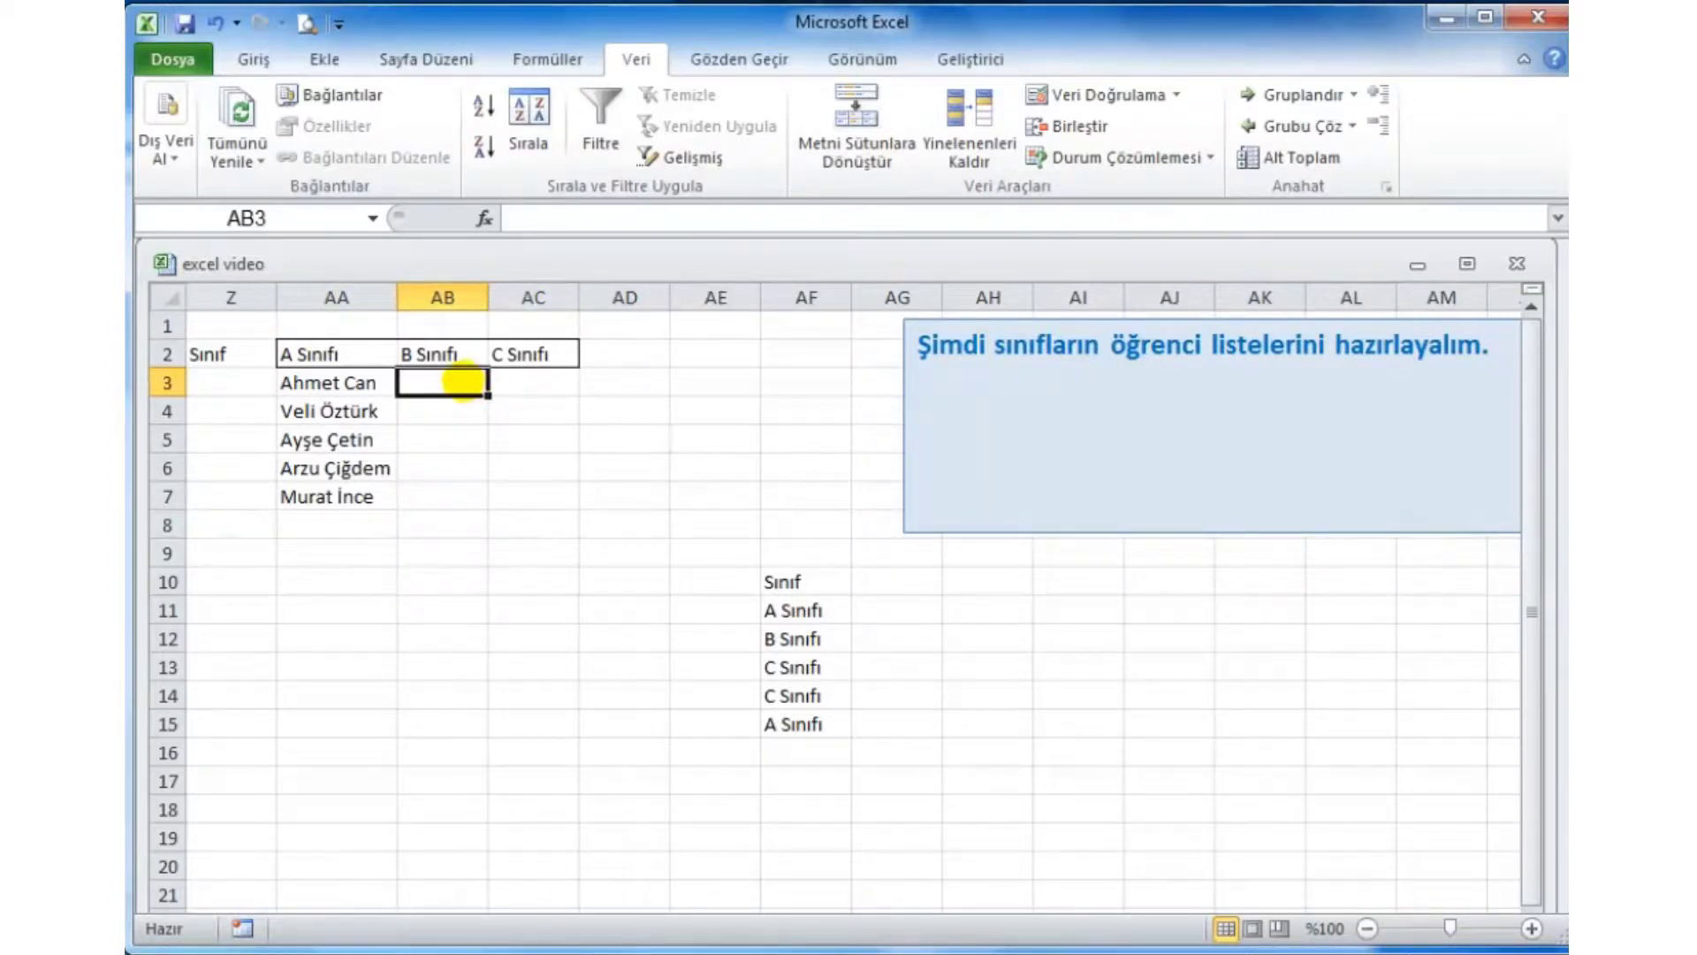
text(Ü)
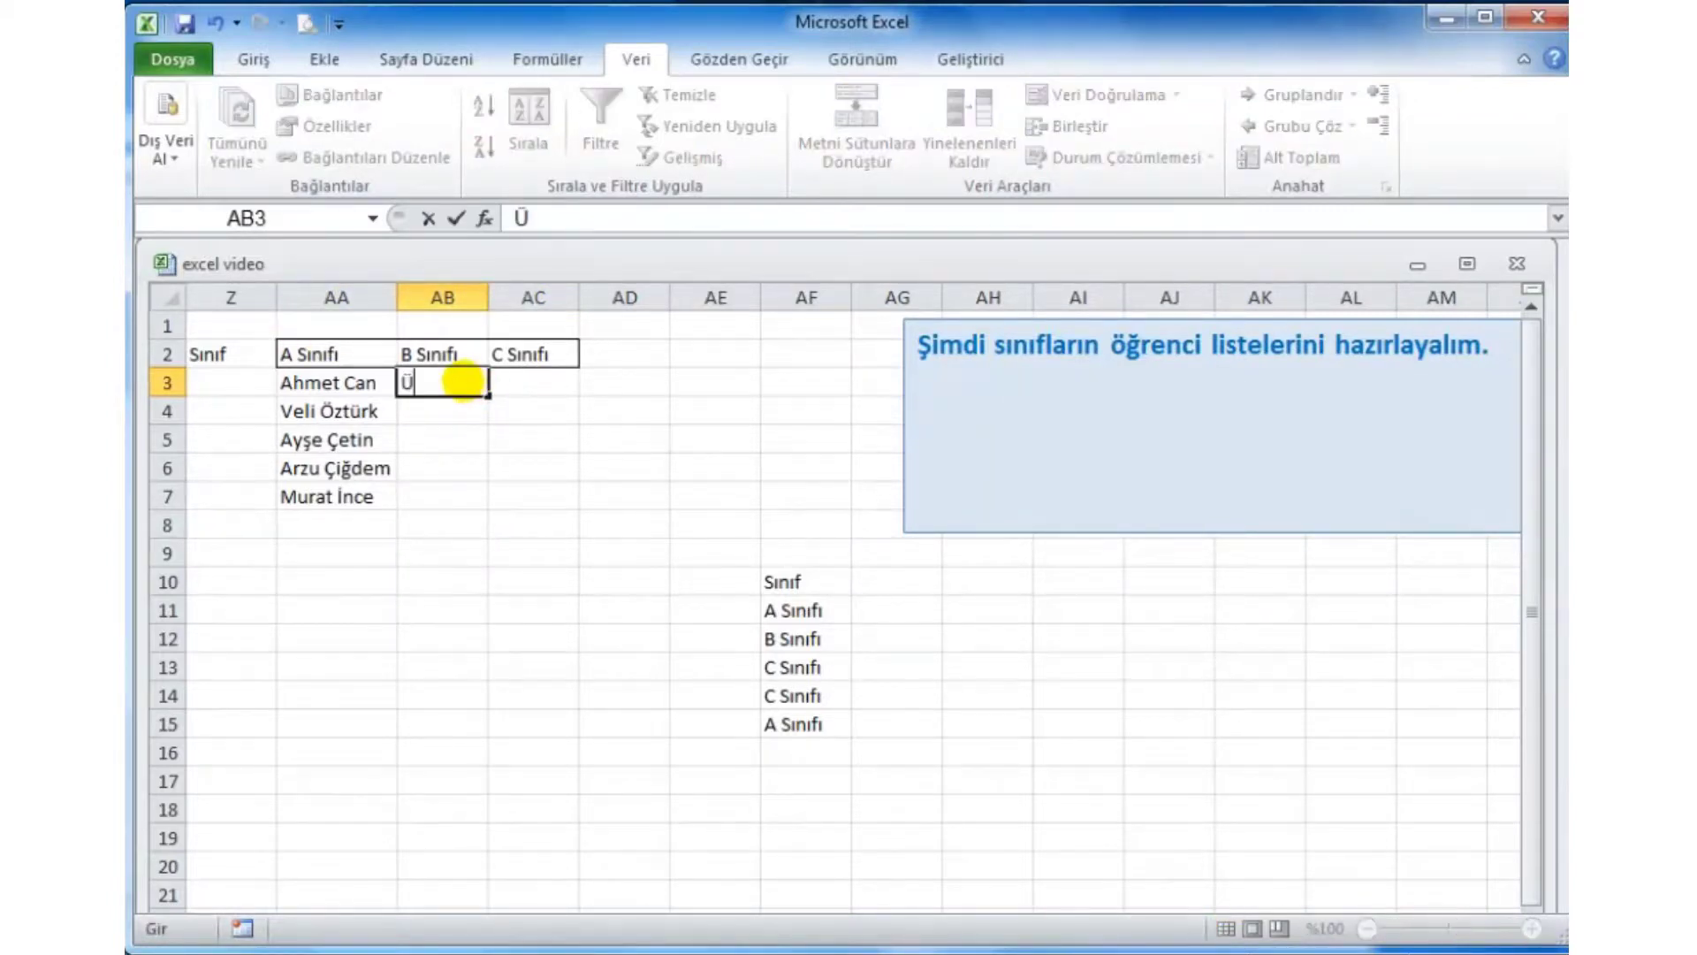
text(nsal)
text( Çu)
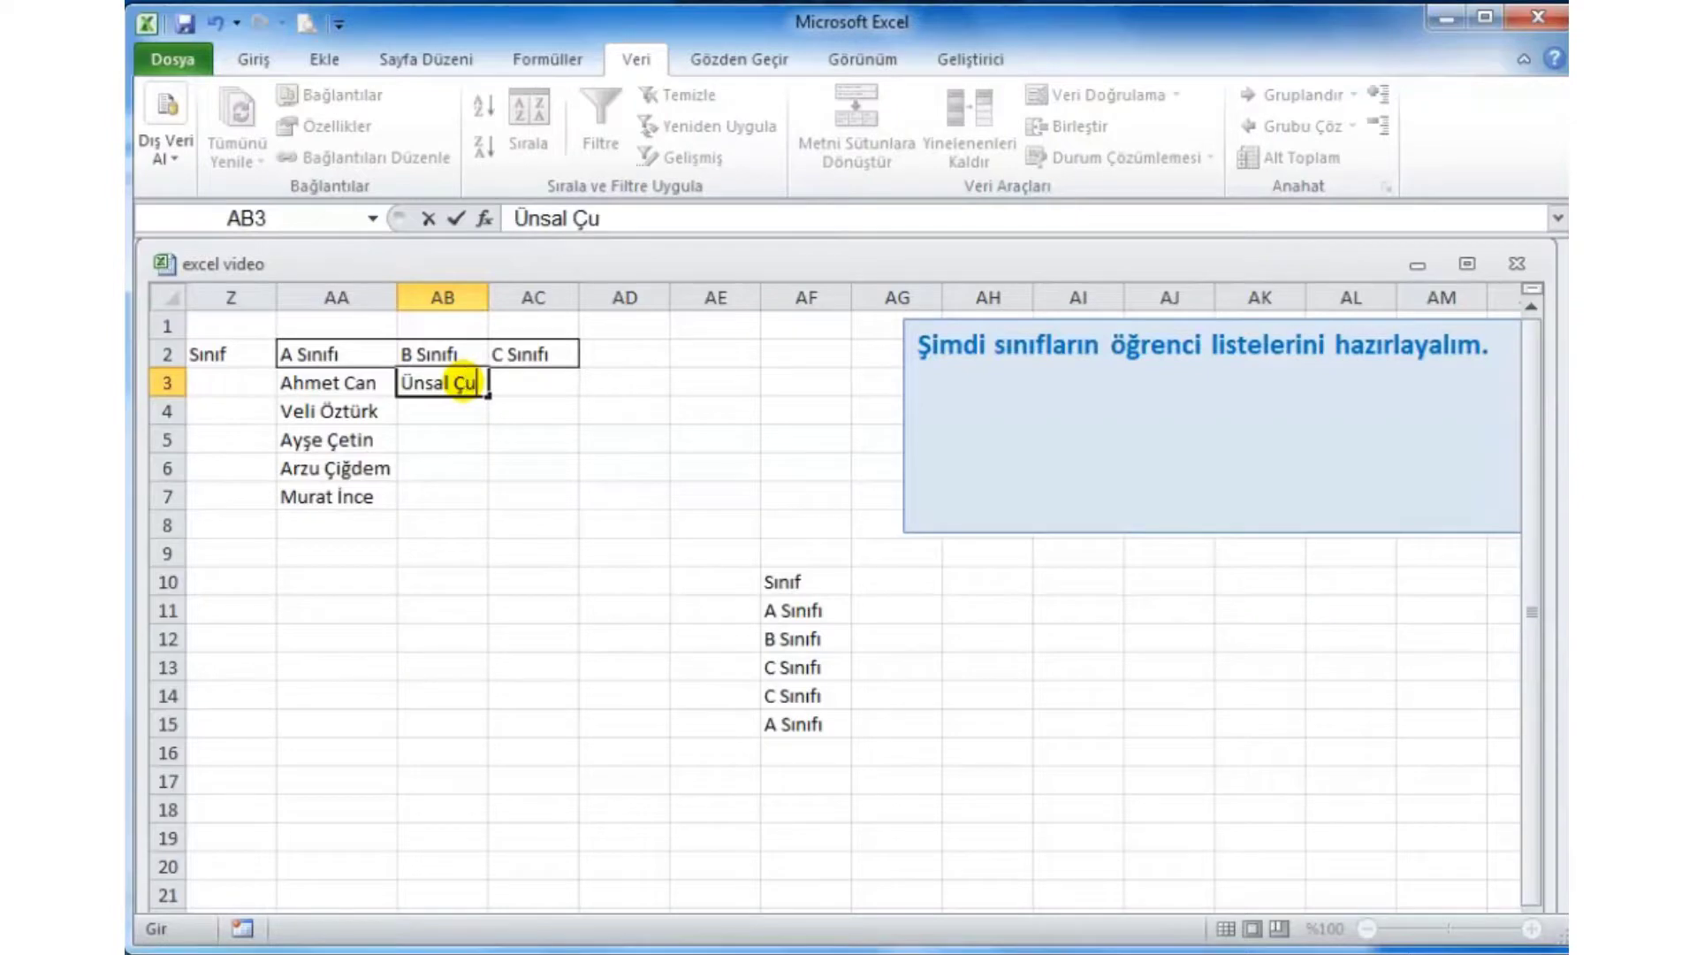
text(buk)
click(439, 413)
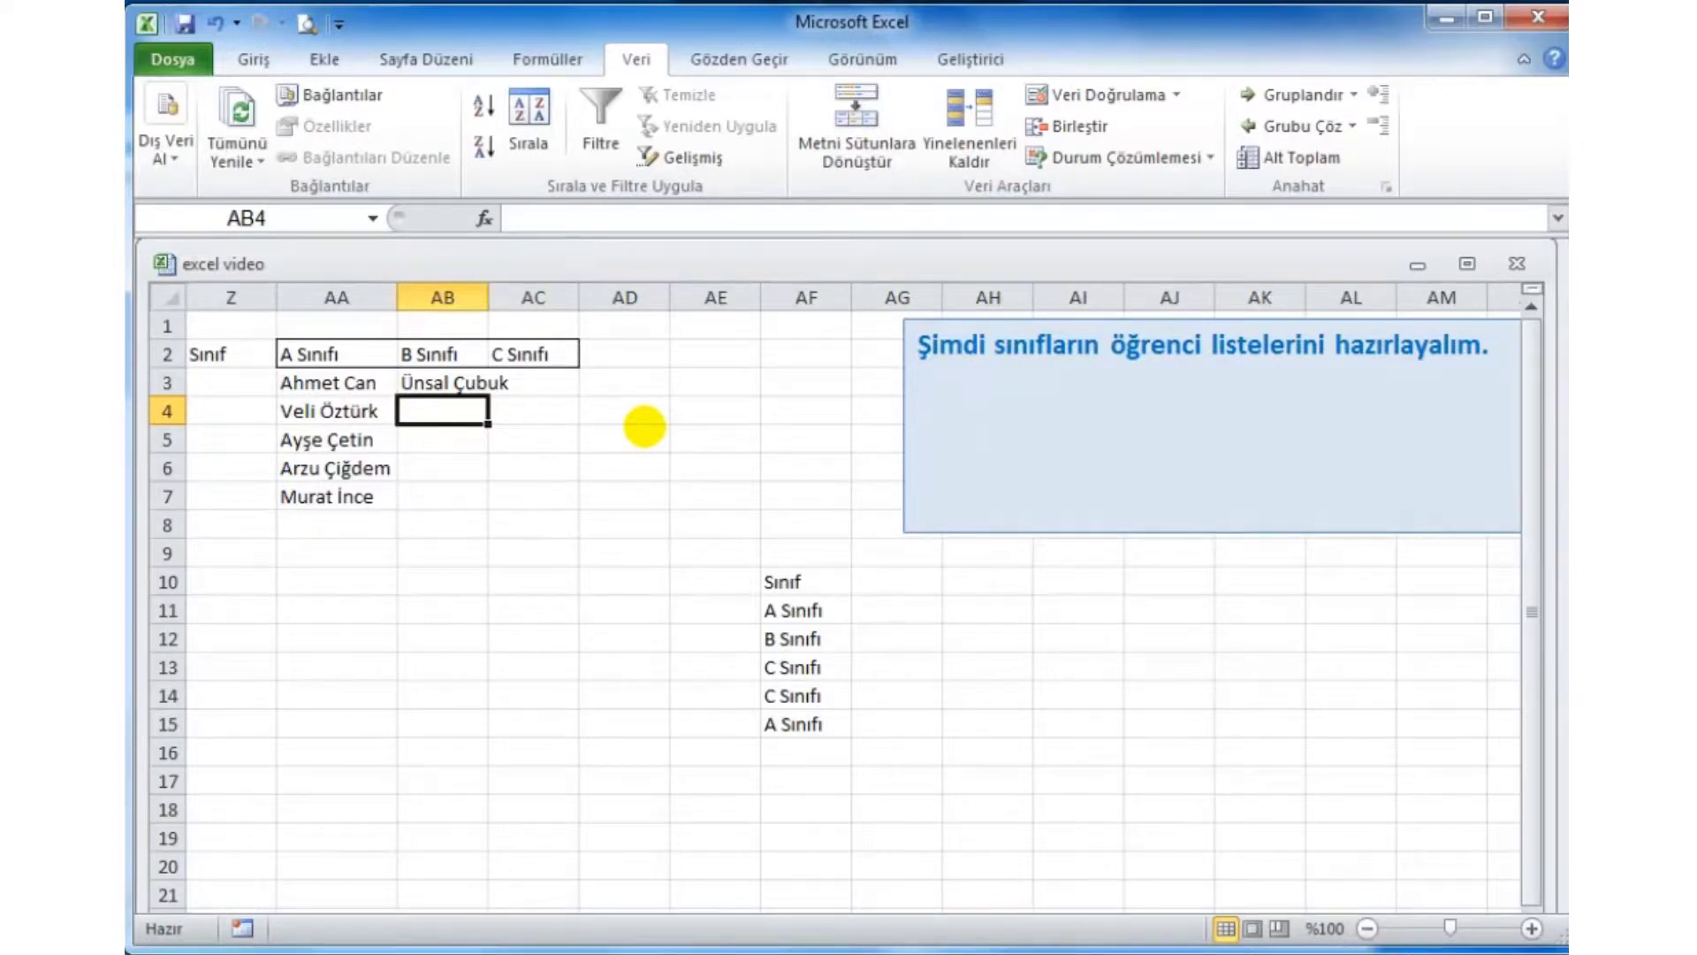
text(Aysel)
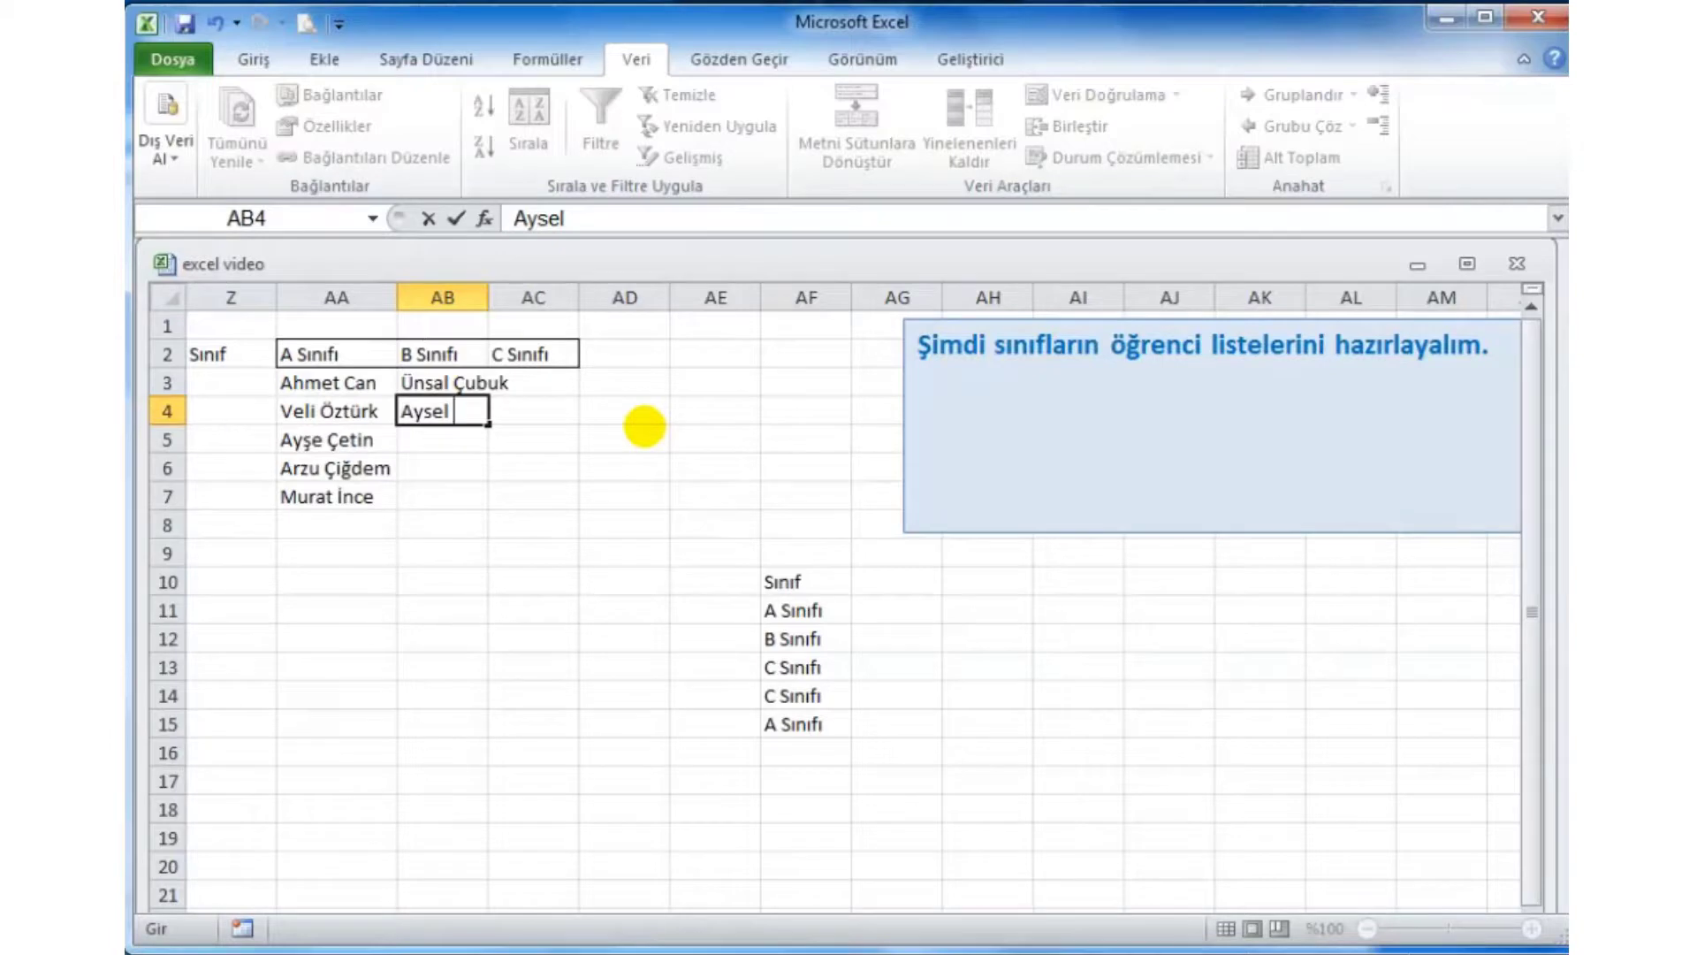
text(Akd)
text(oğa)
text(n)
click(427, 439)
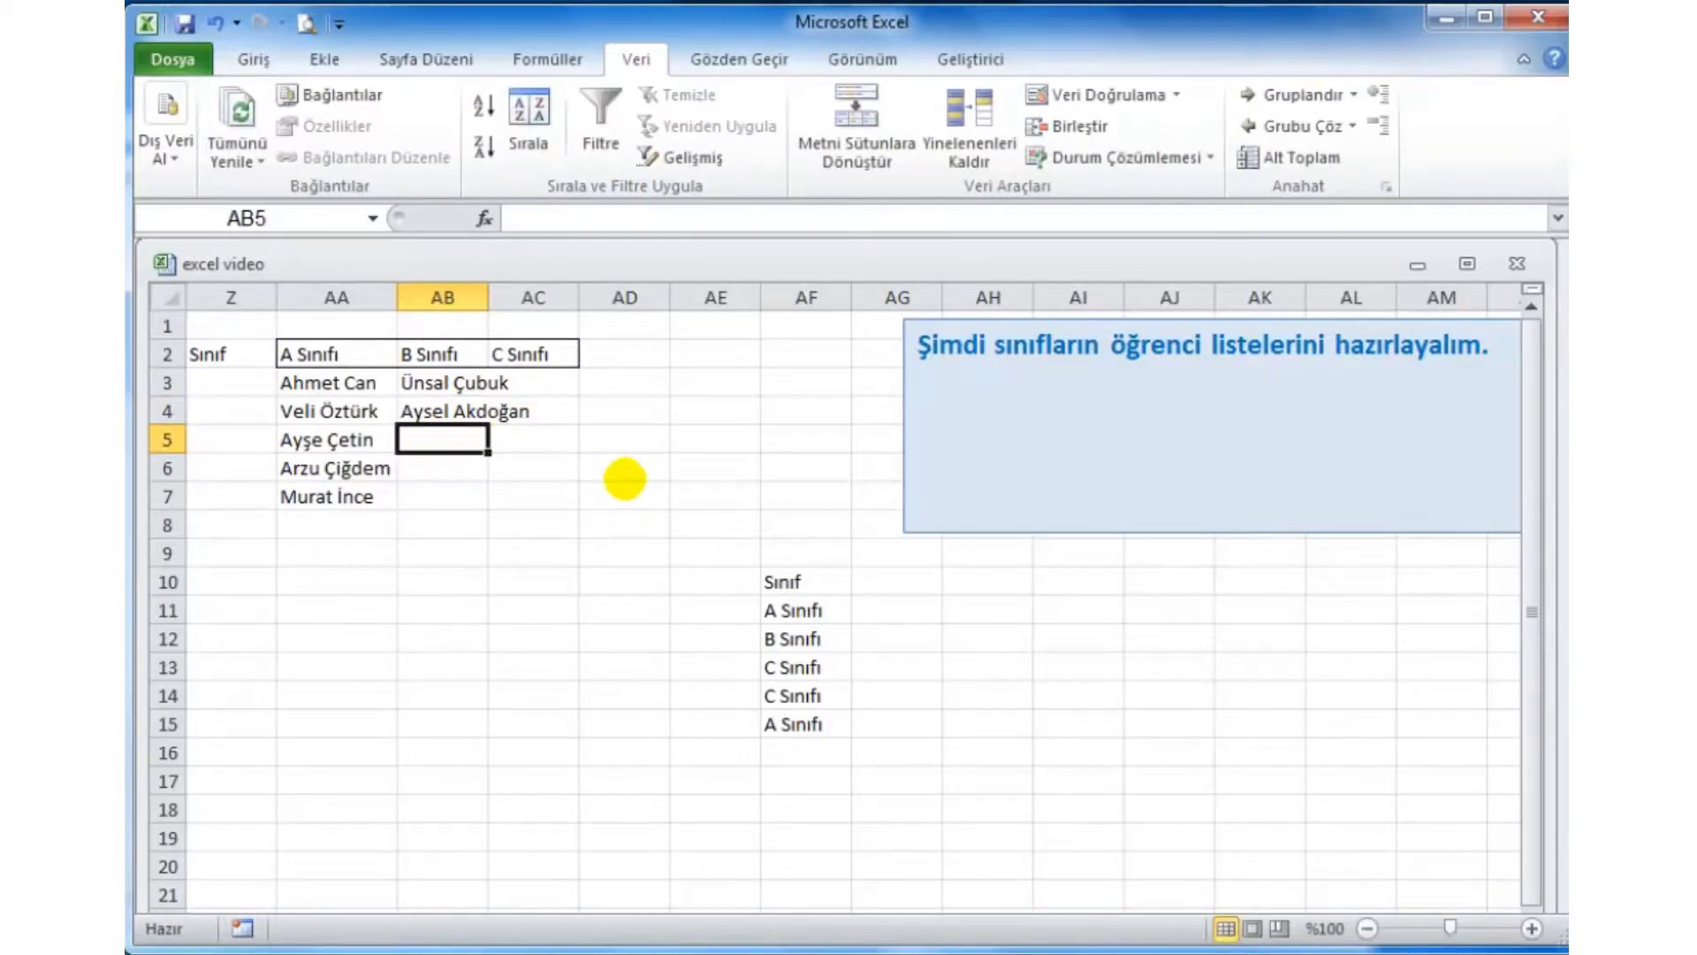
Enter three more B Sınıfı student names in AB5 through AB7.
text(İlkn)
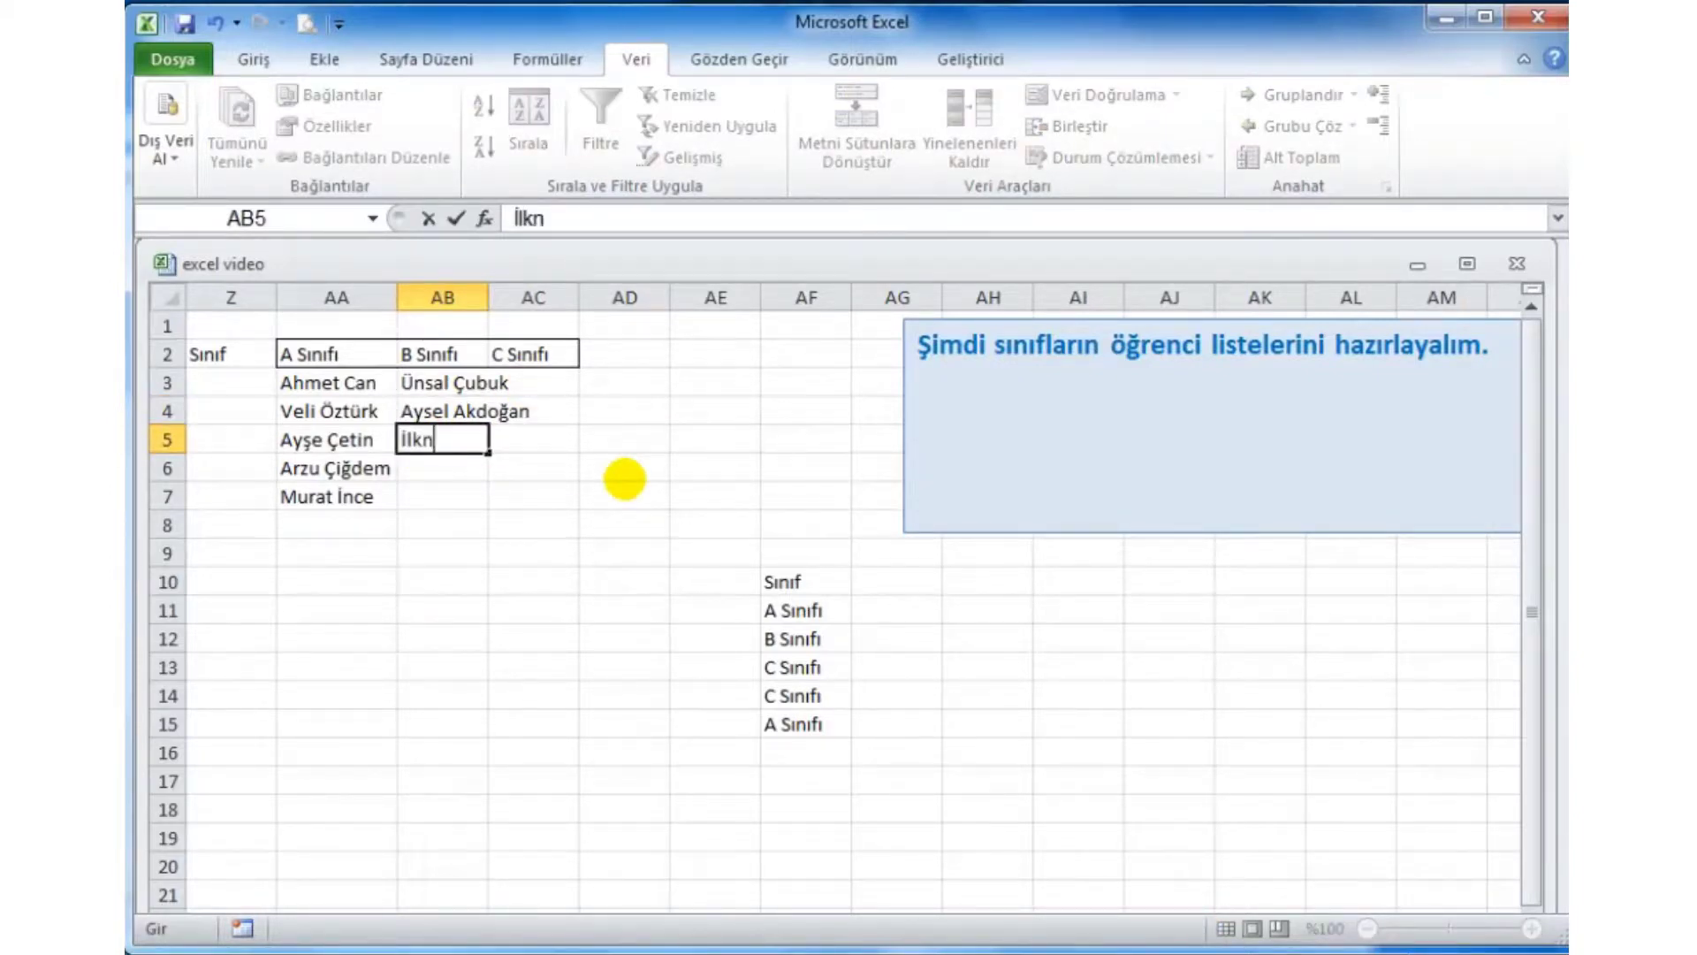
text(ur)
text( Akg)
text(ün)
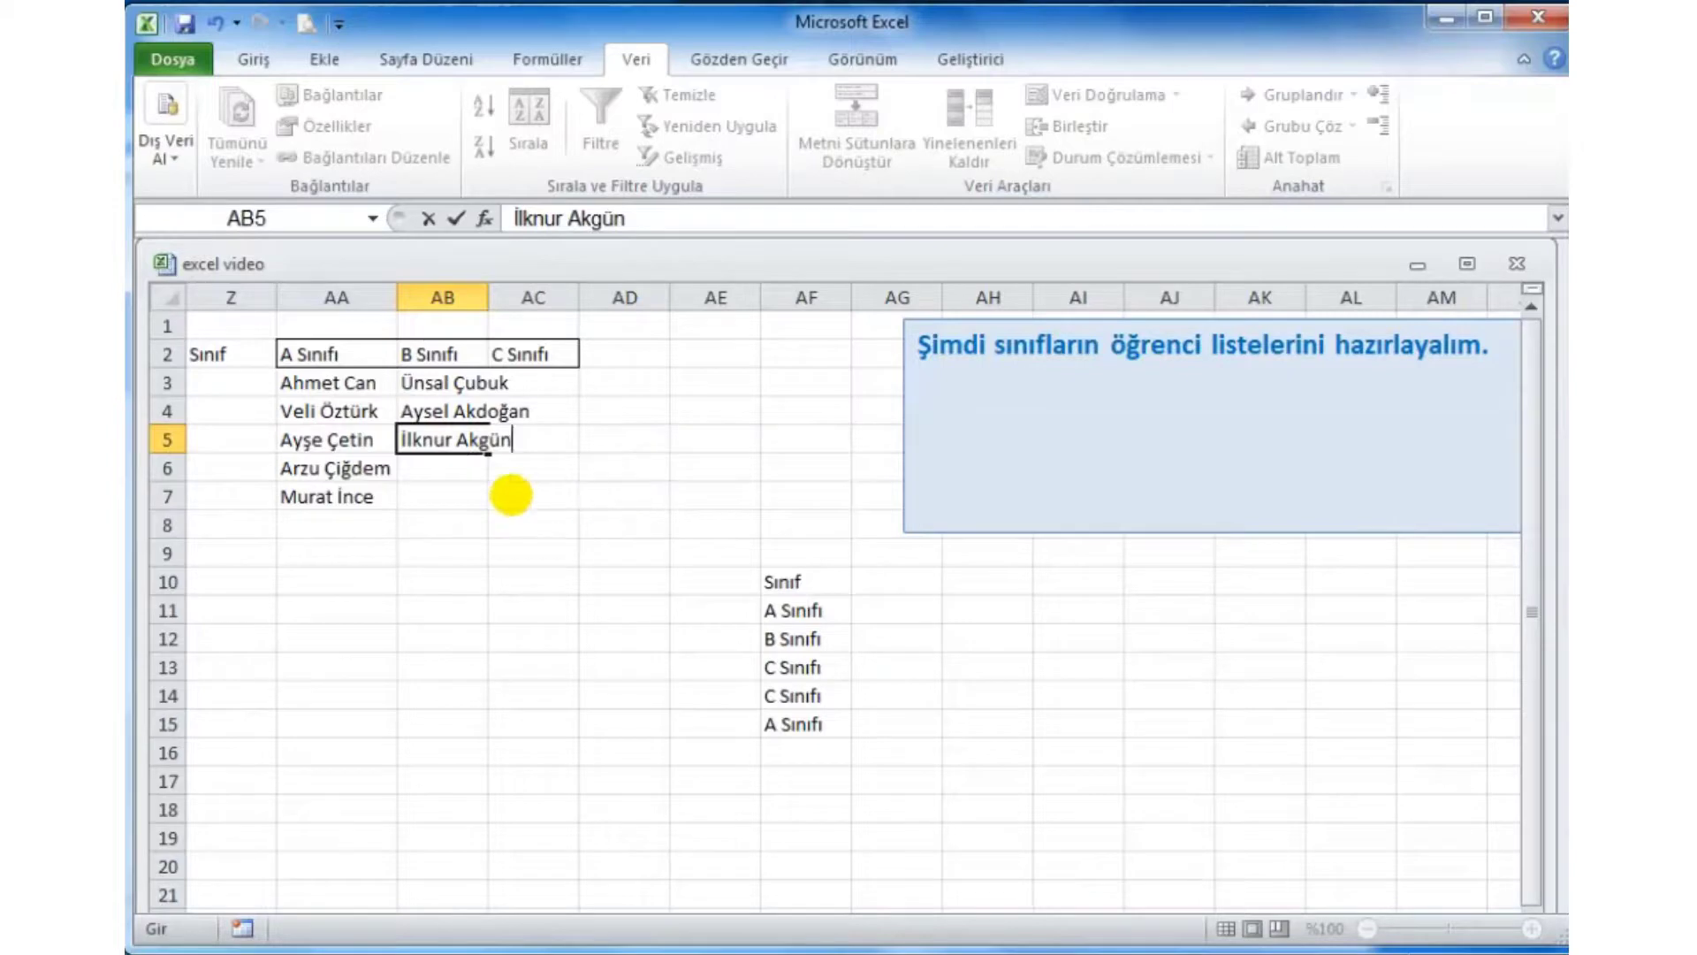
key(Return)
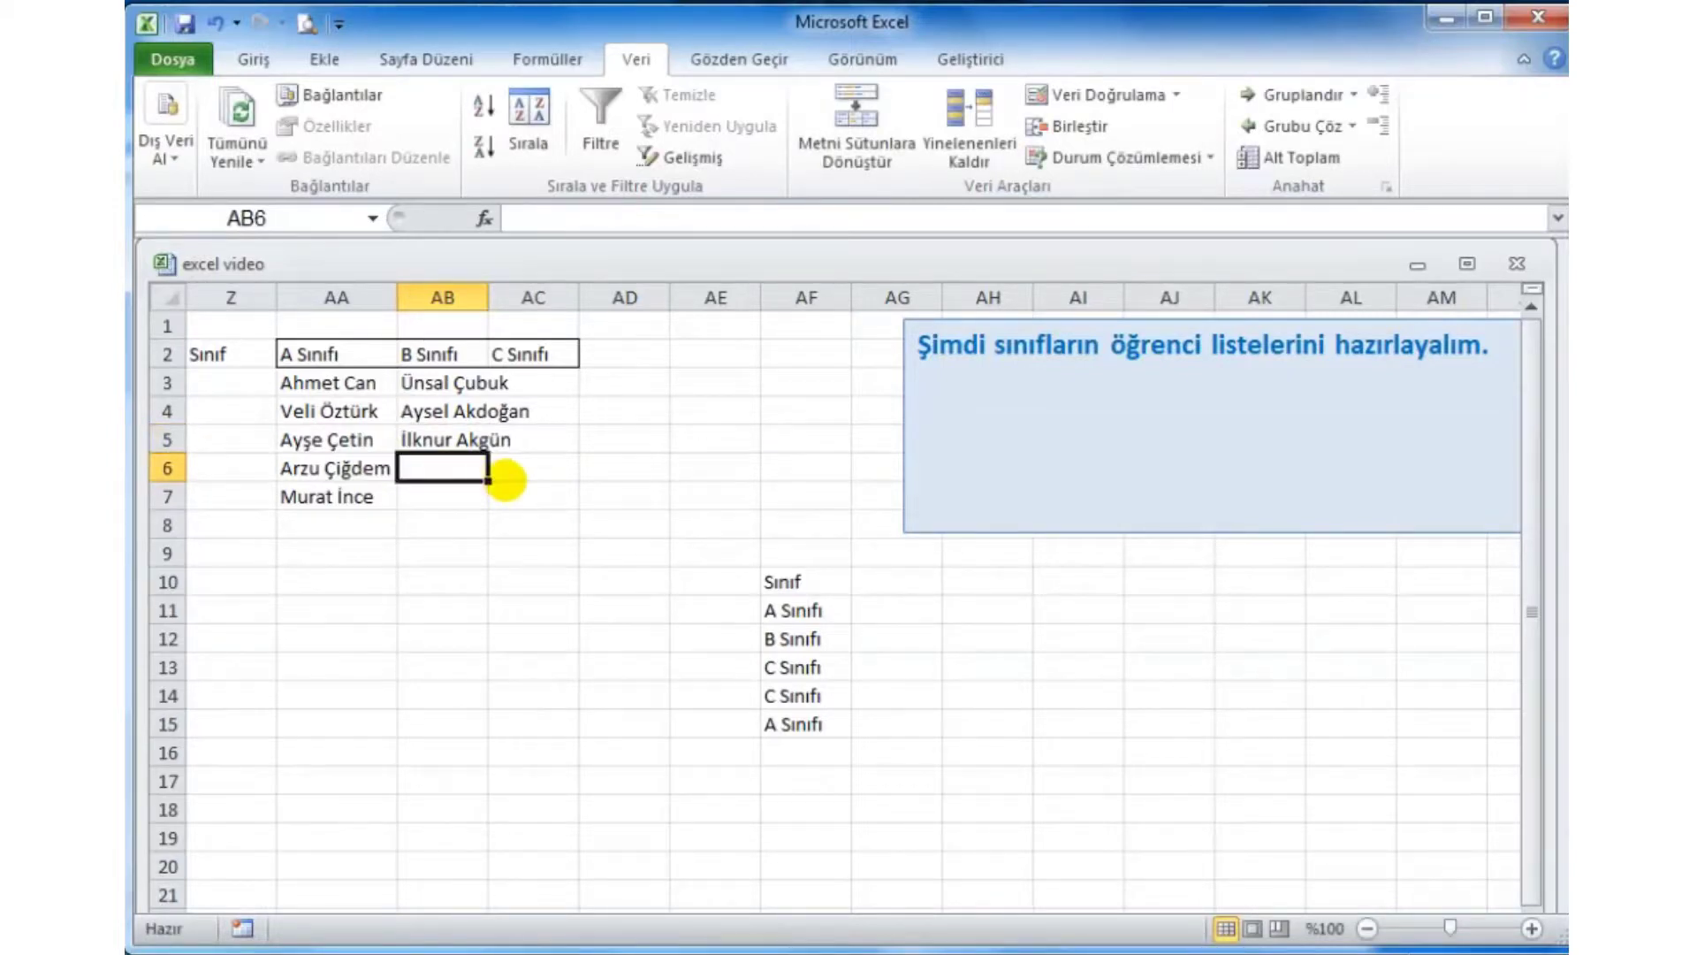
text(Osman)
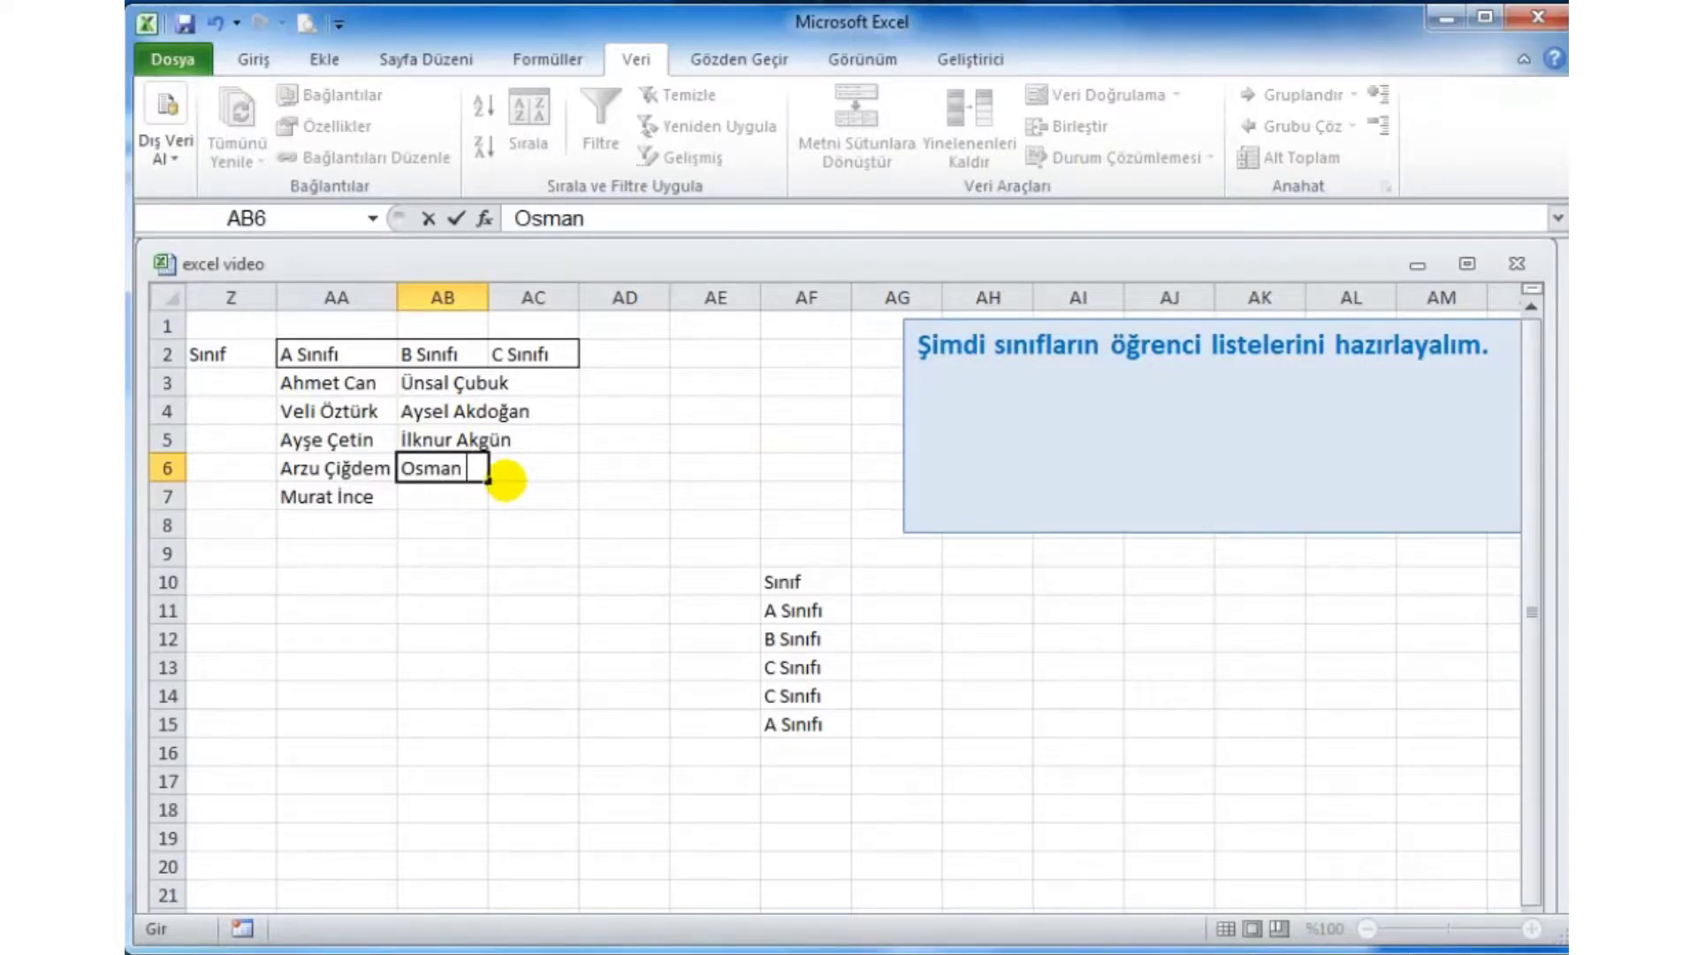
text( Başt)
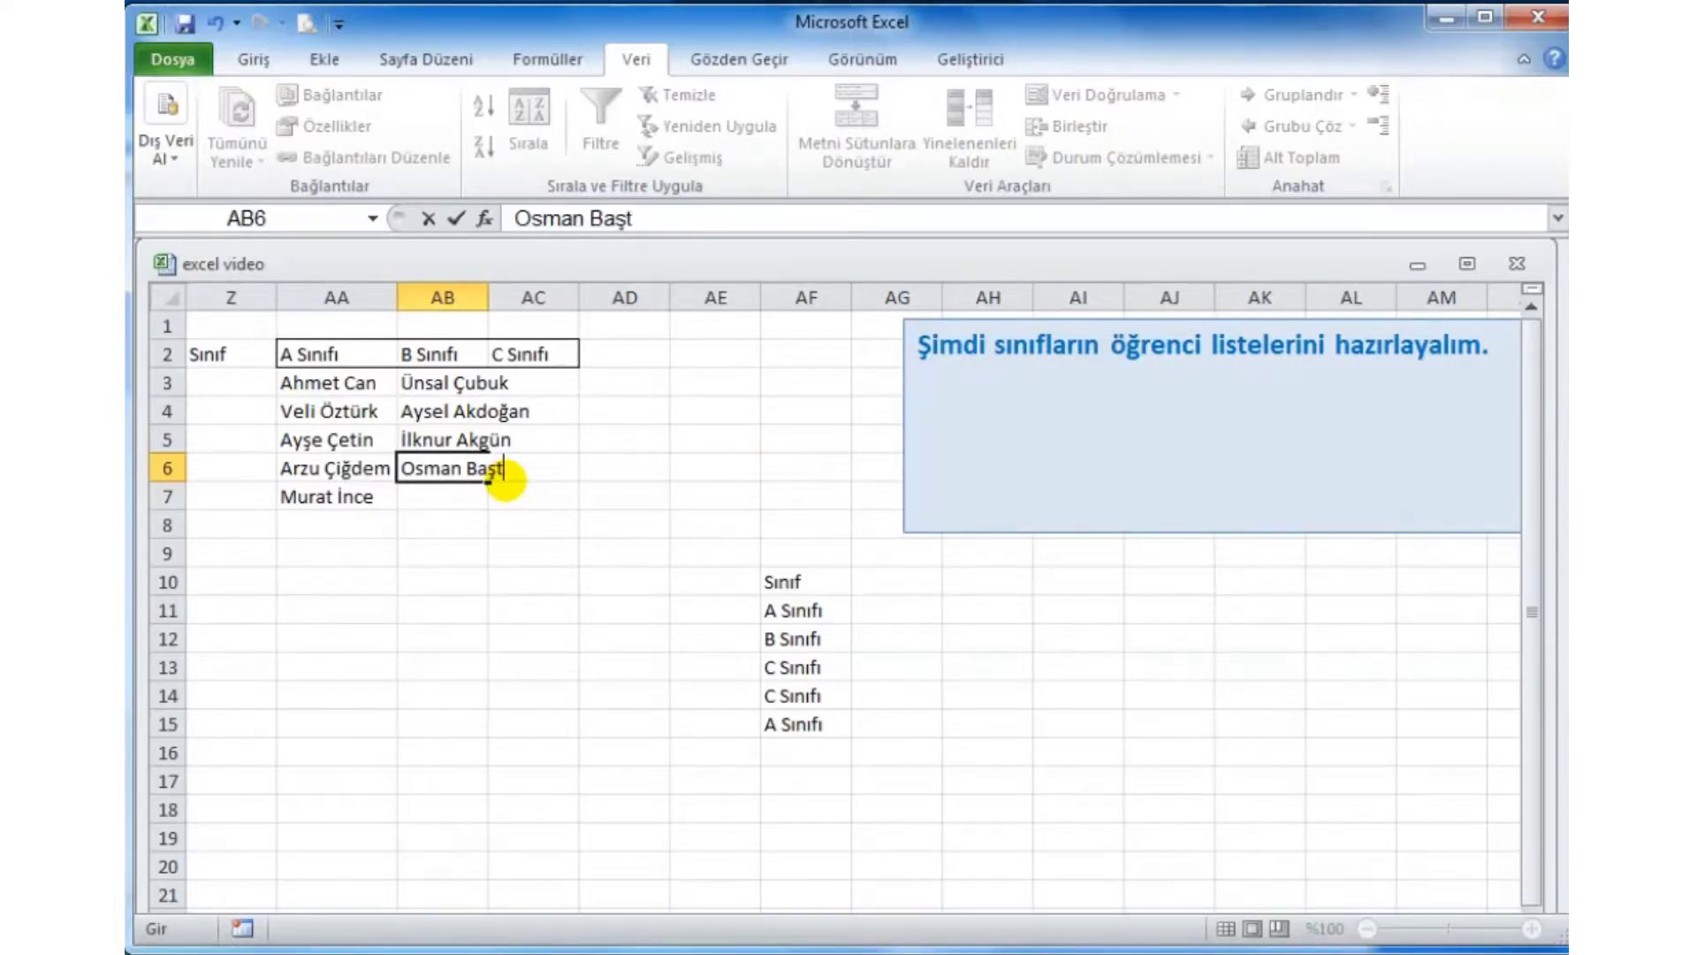
text(ürk)
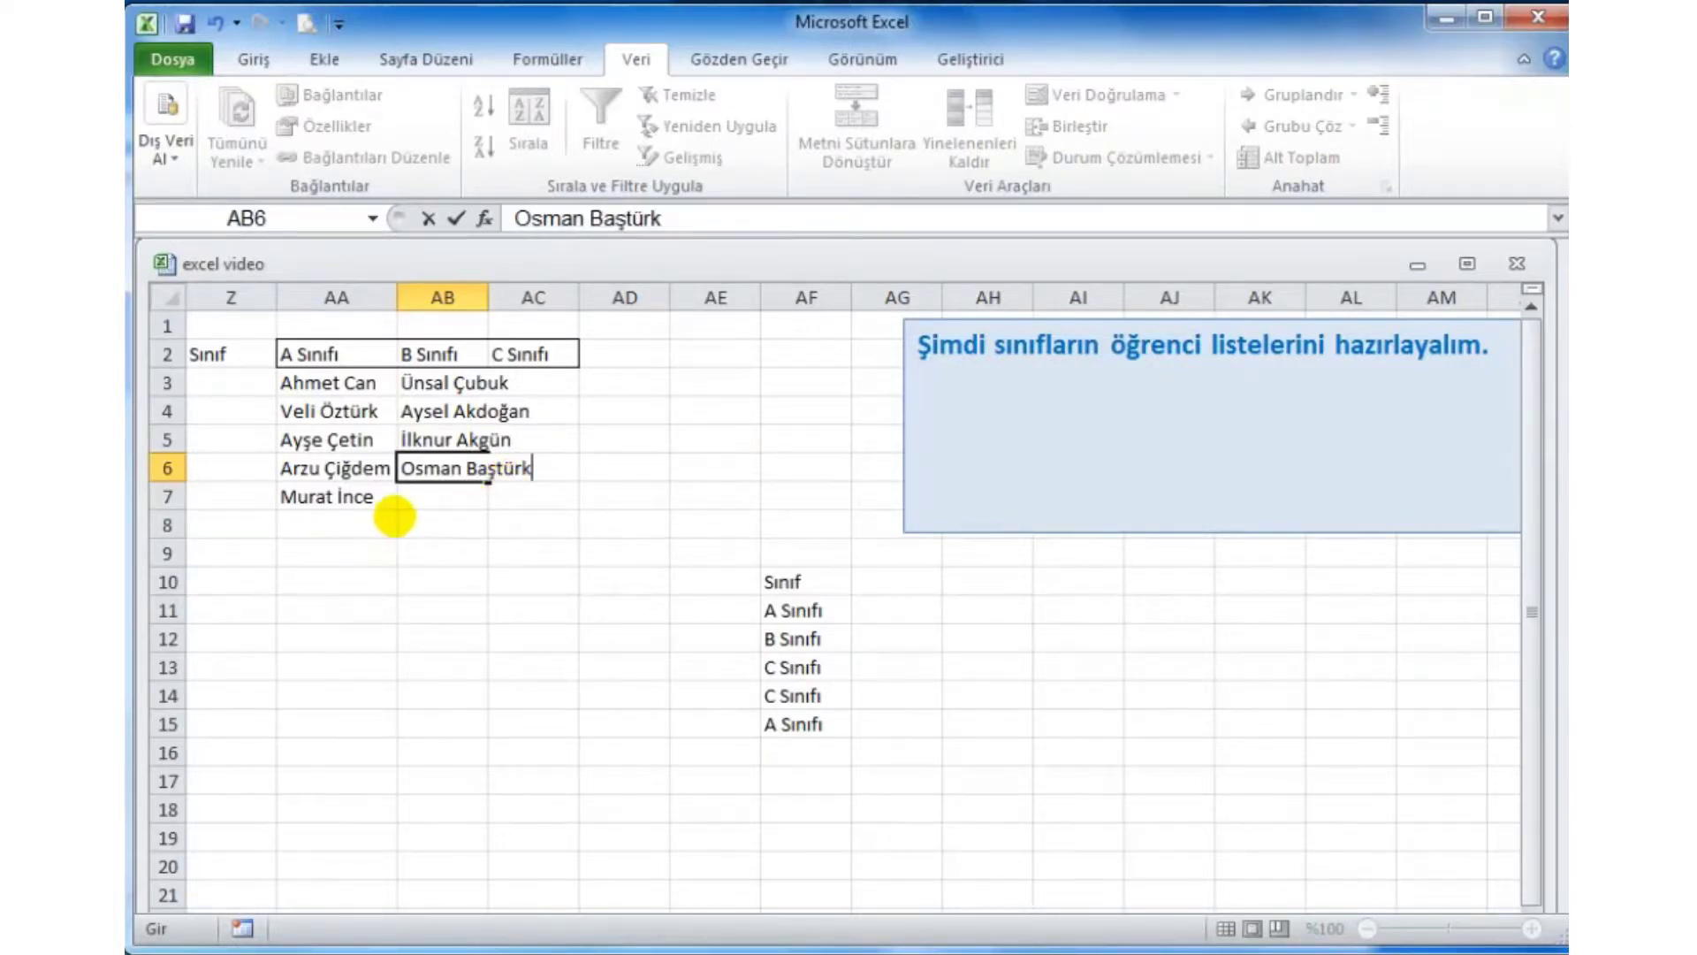
click(447, 497)
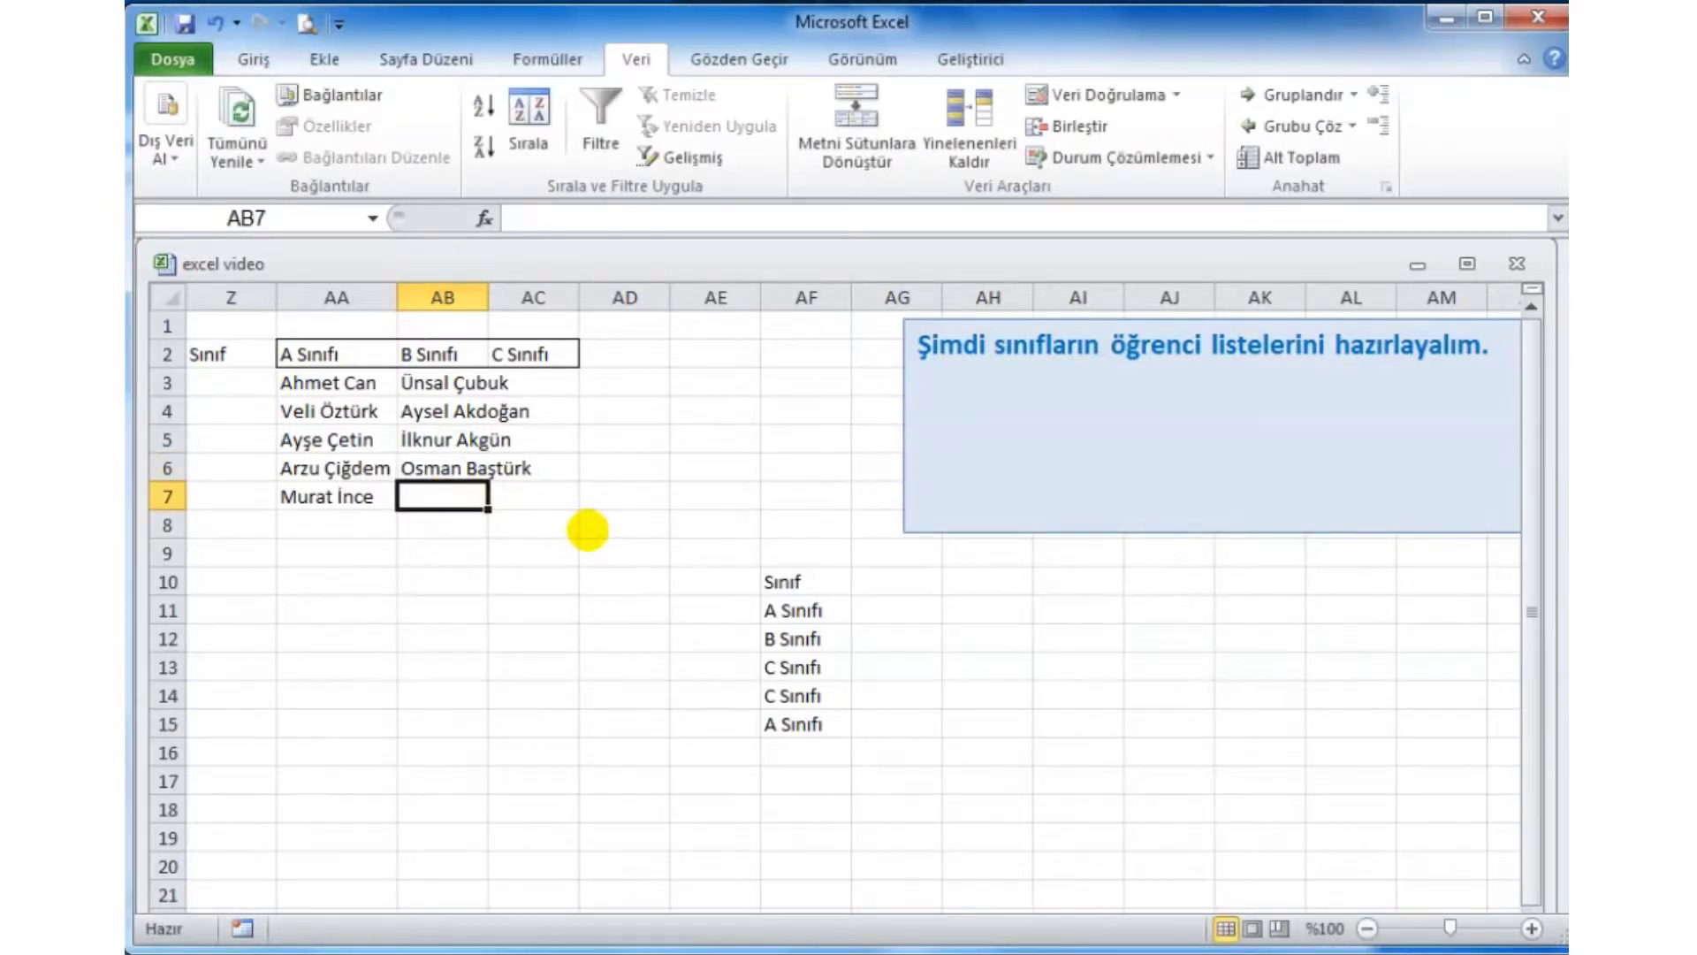
text(Leyla)
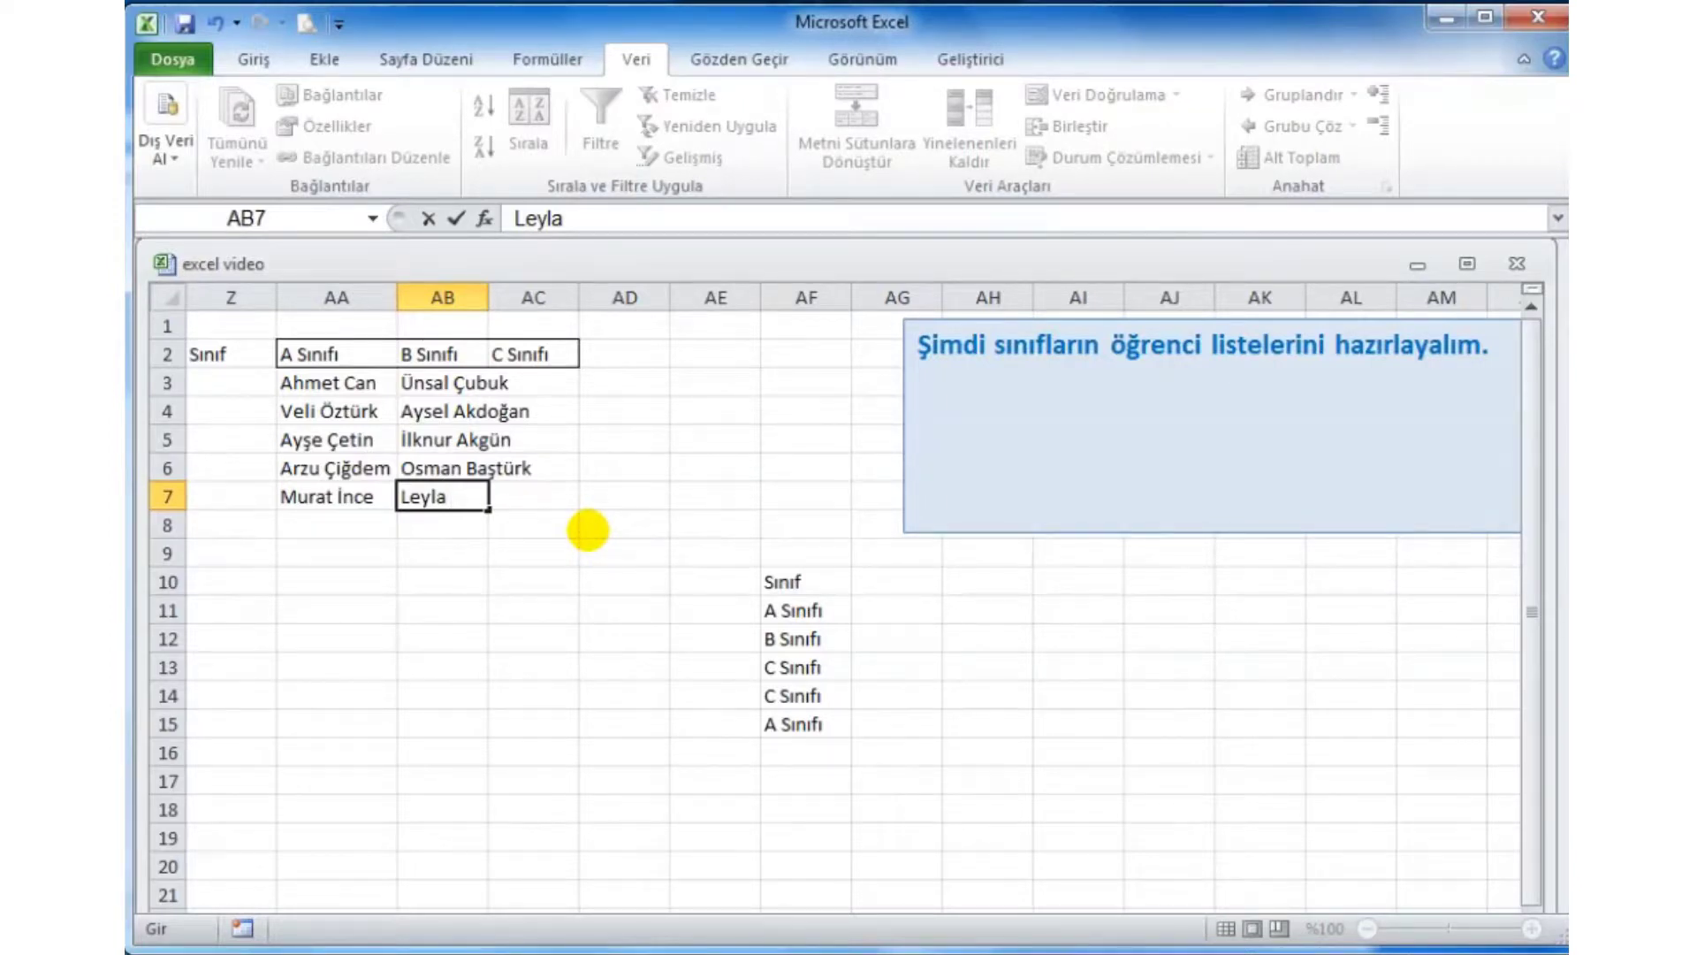
text( ör)
text(gün)
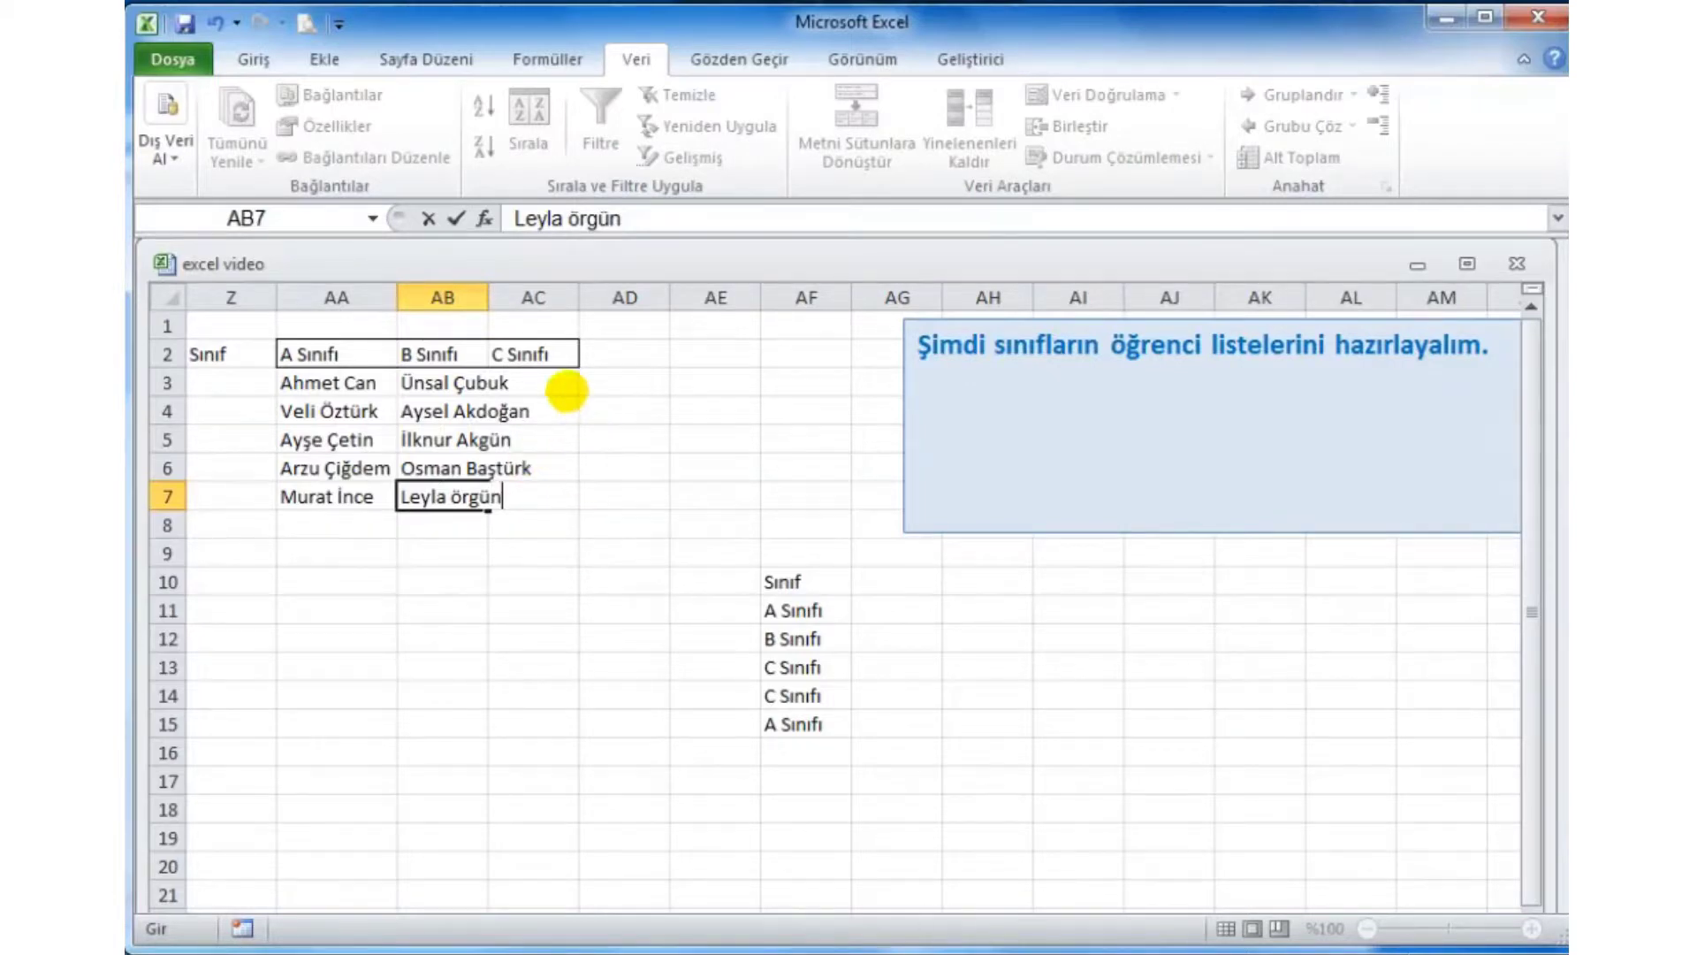
click(567, 391)
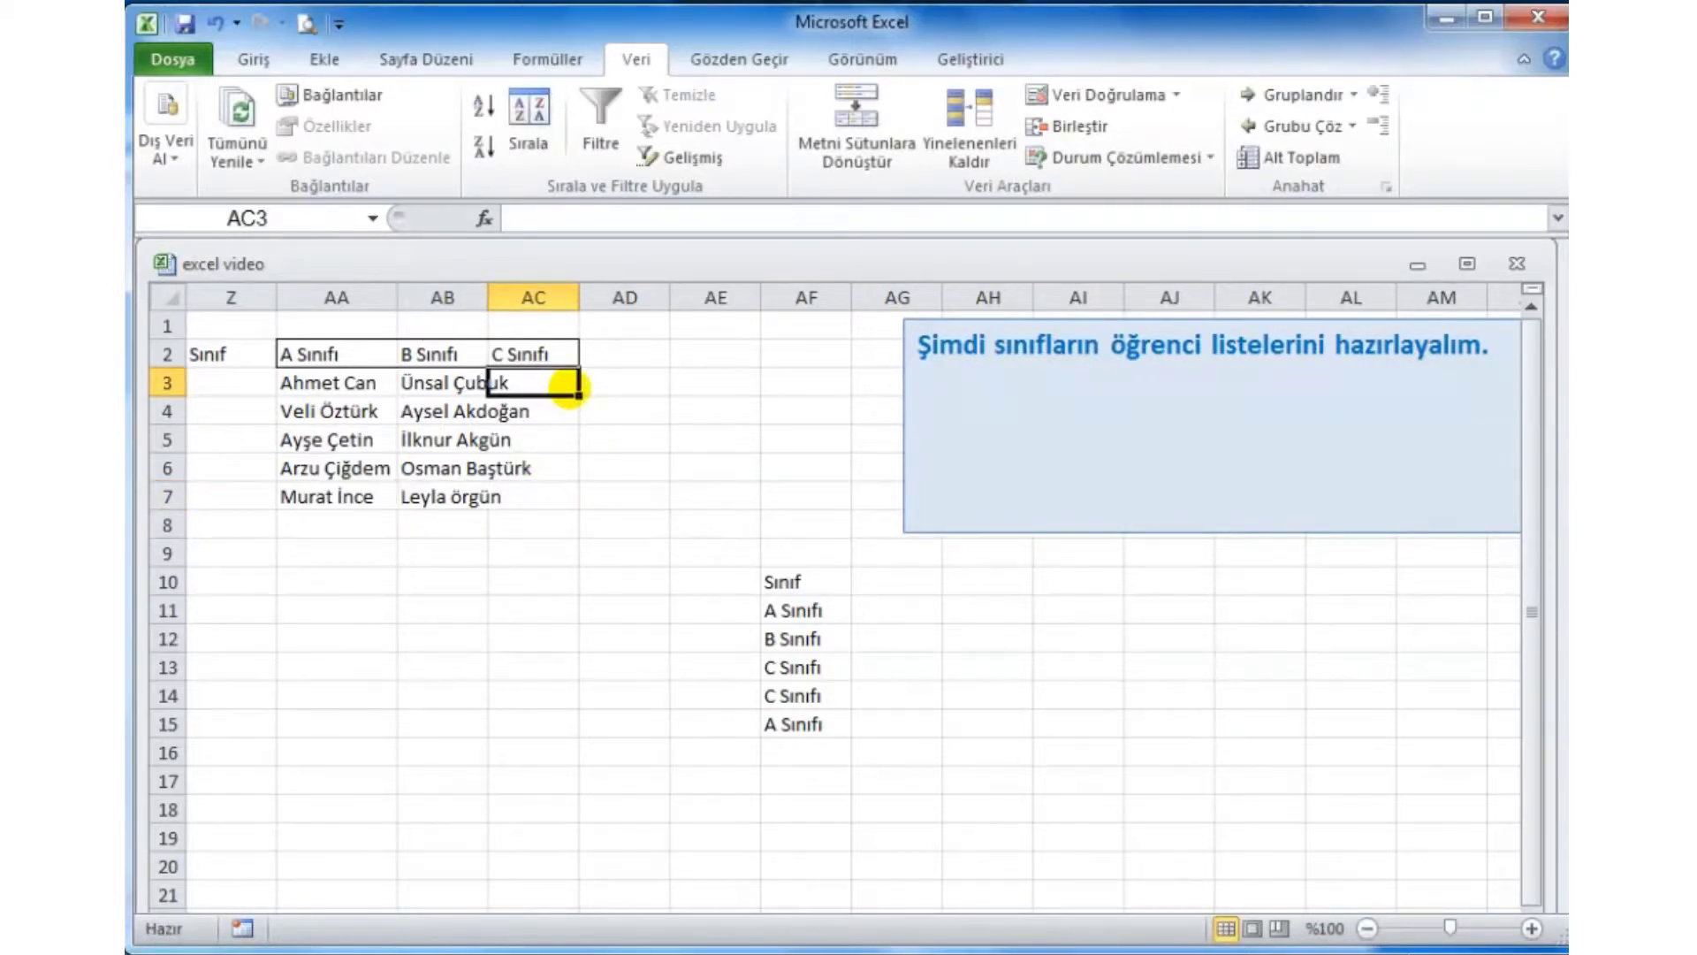
Enter the first two C Sınıfı student names in AC3 and AC4.
text(S)
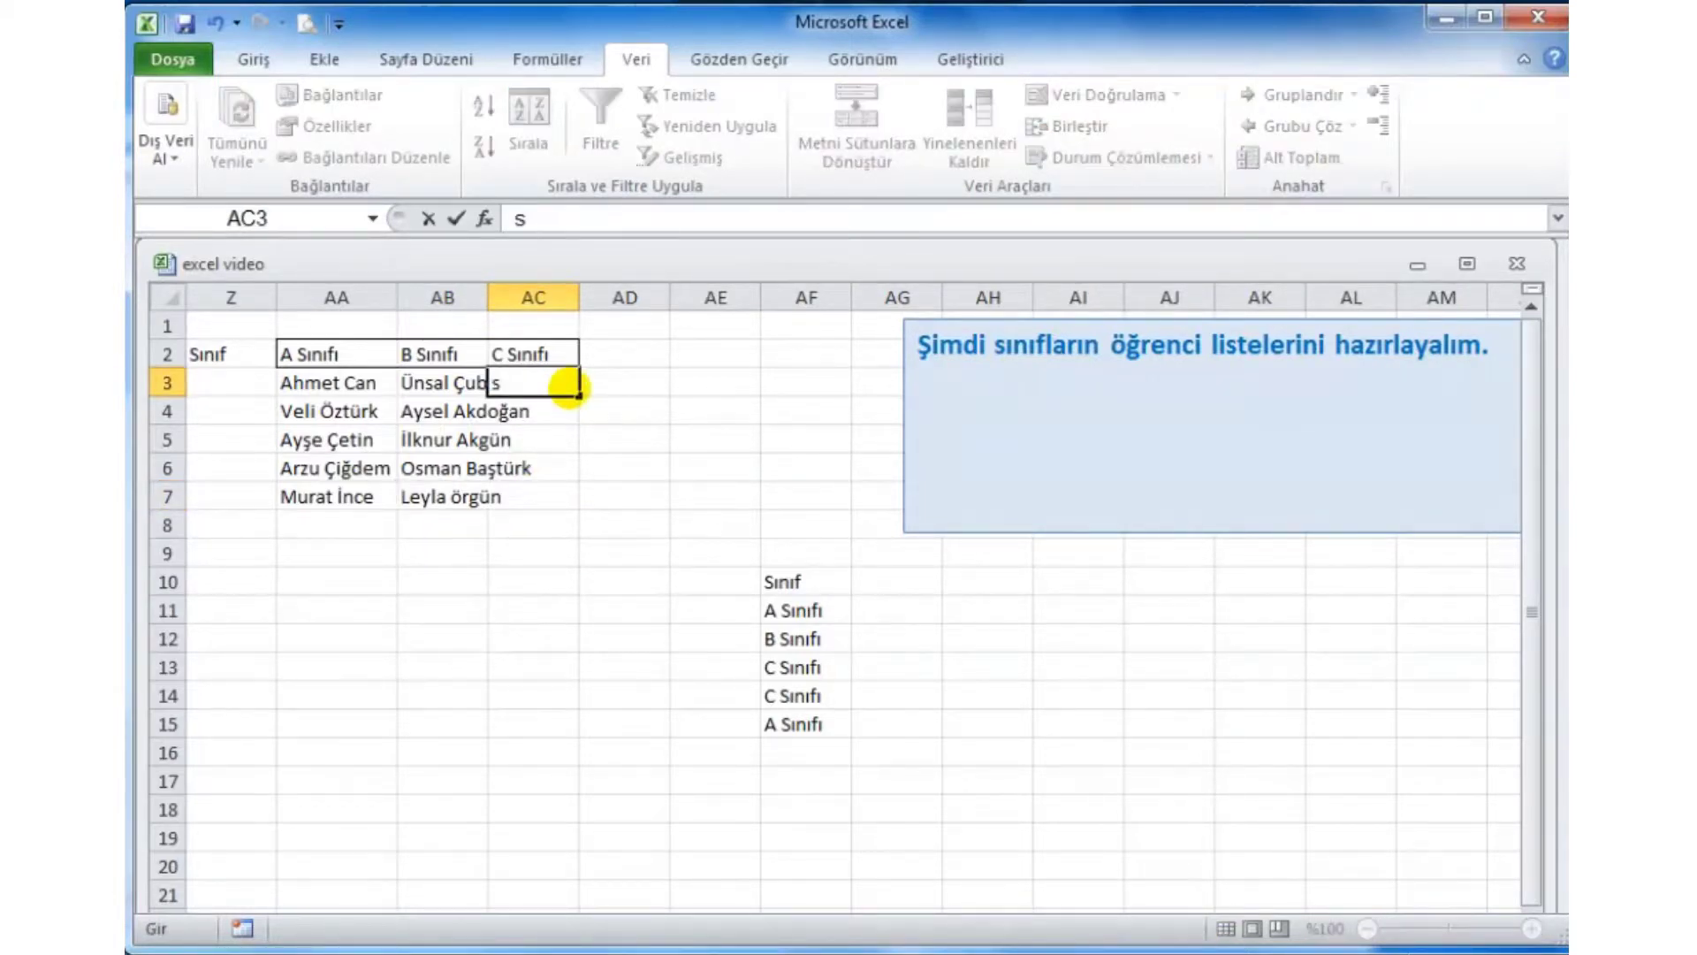
key(BackSpace)
text(Sude )
text(Çe)
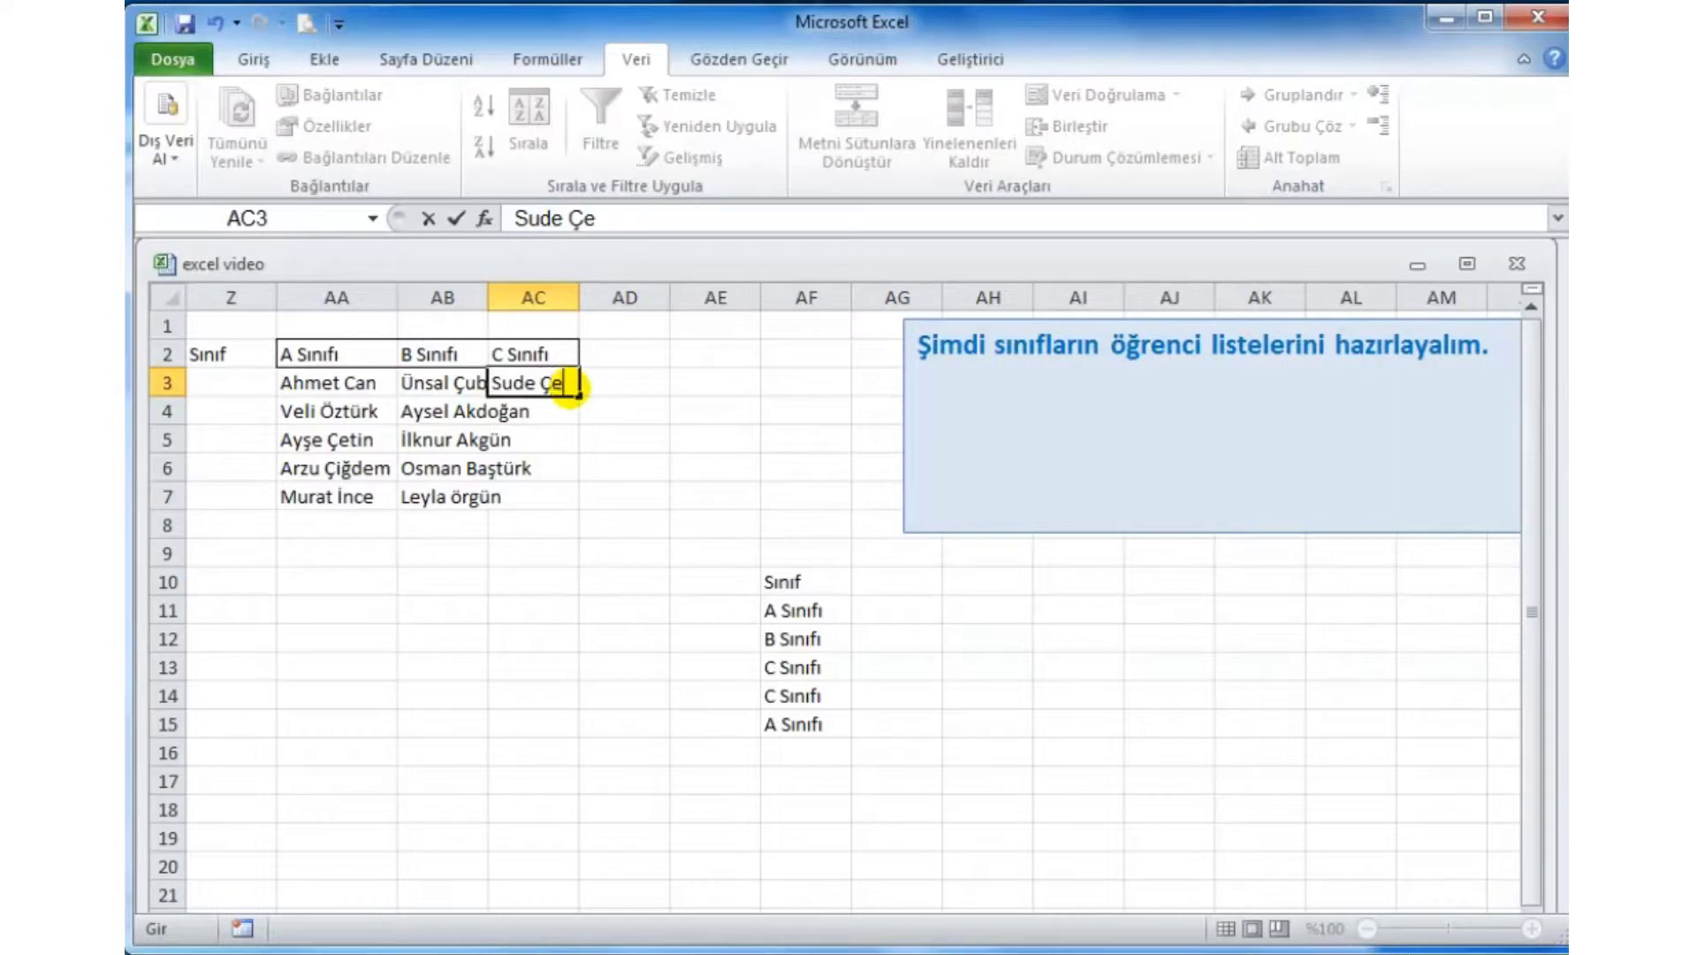
text(tin)
key(Return)
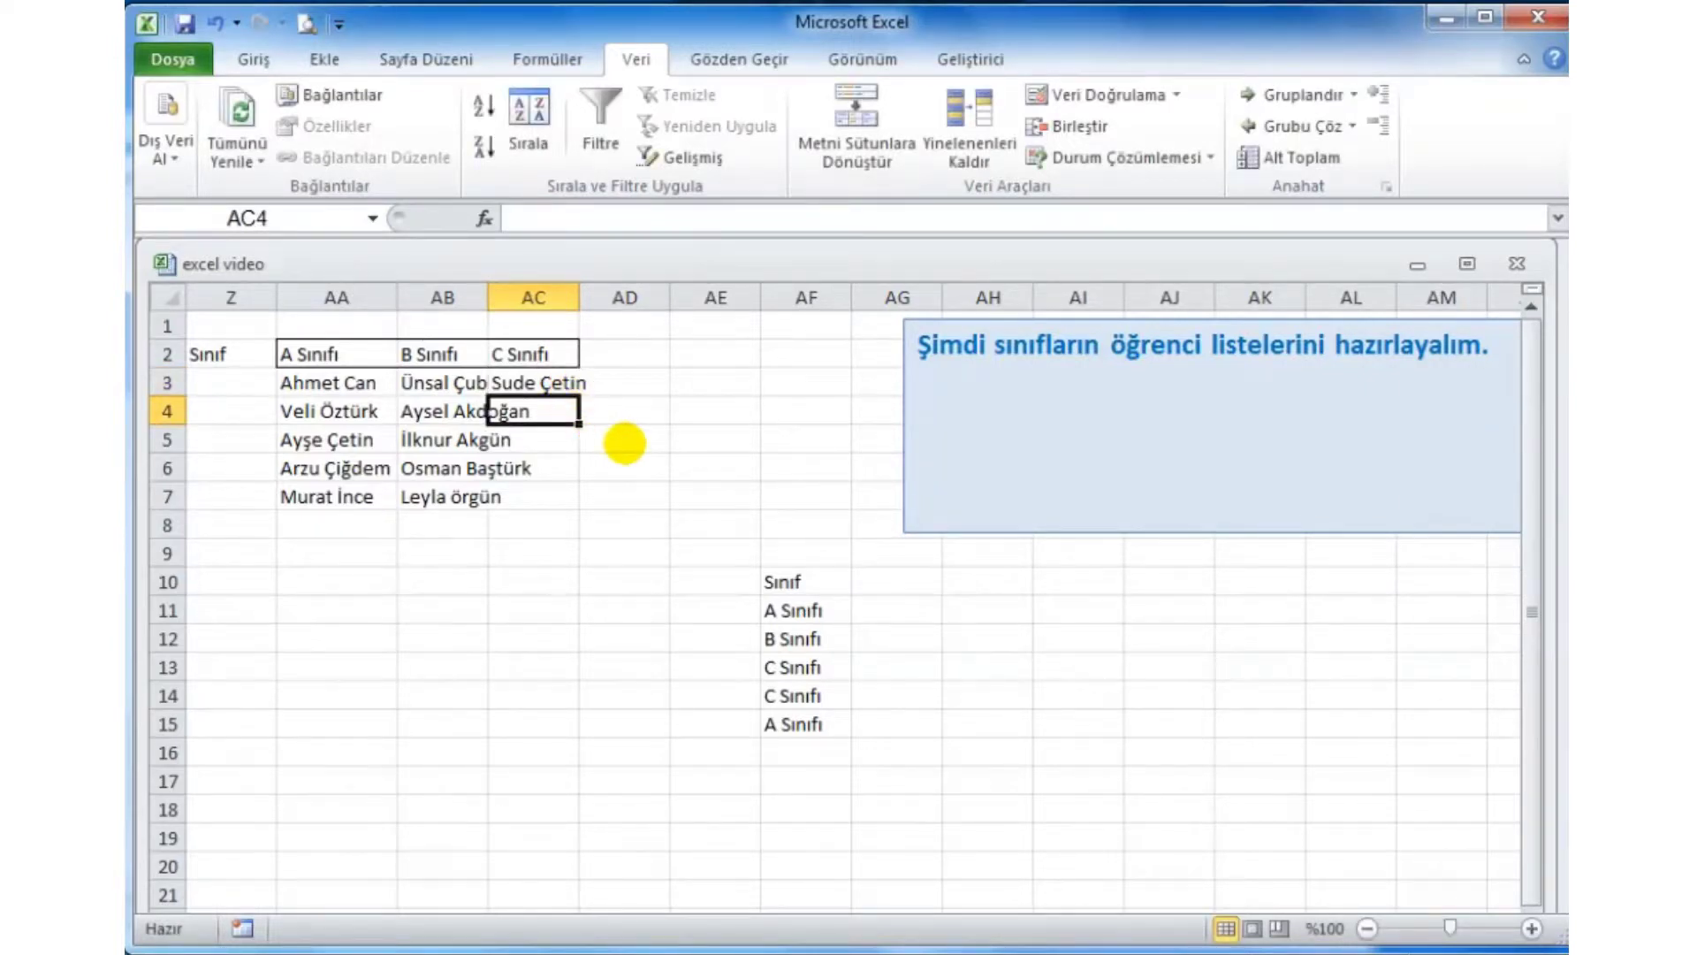
text(Bil)
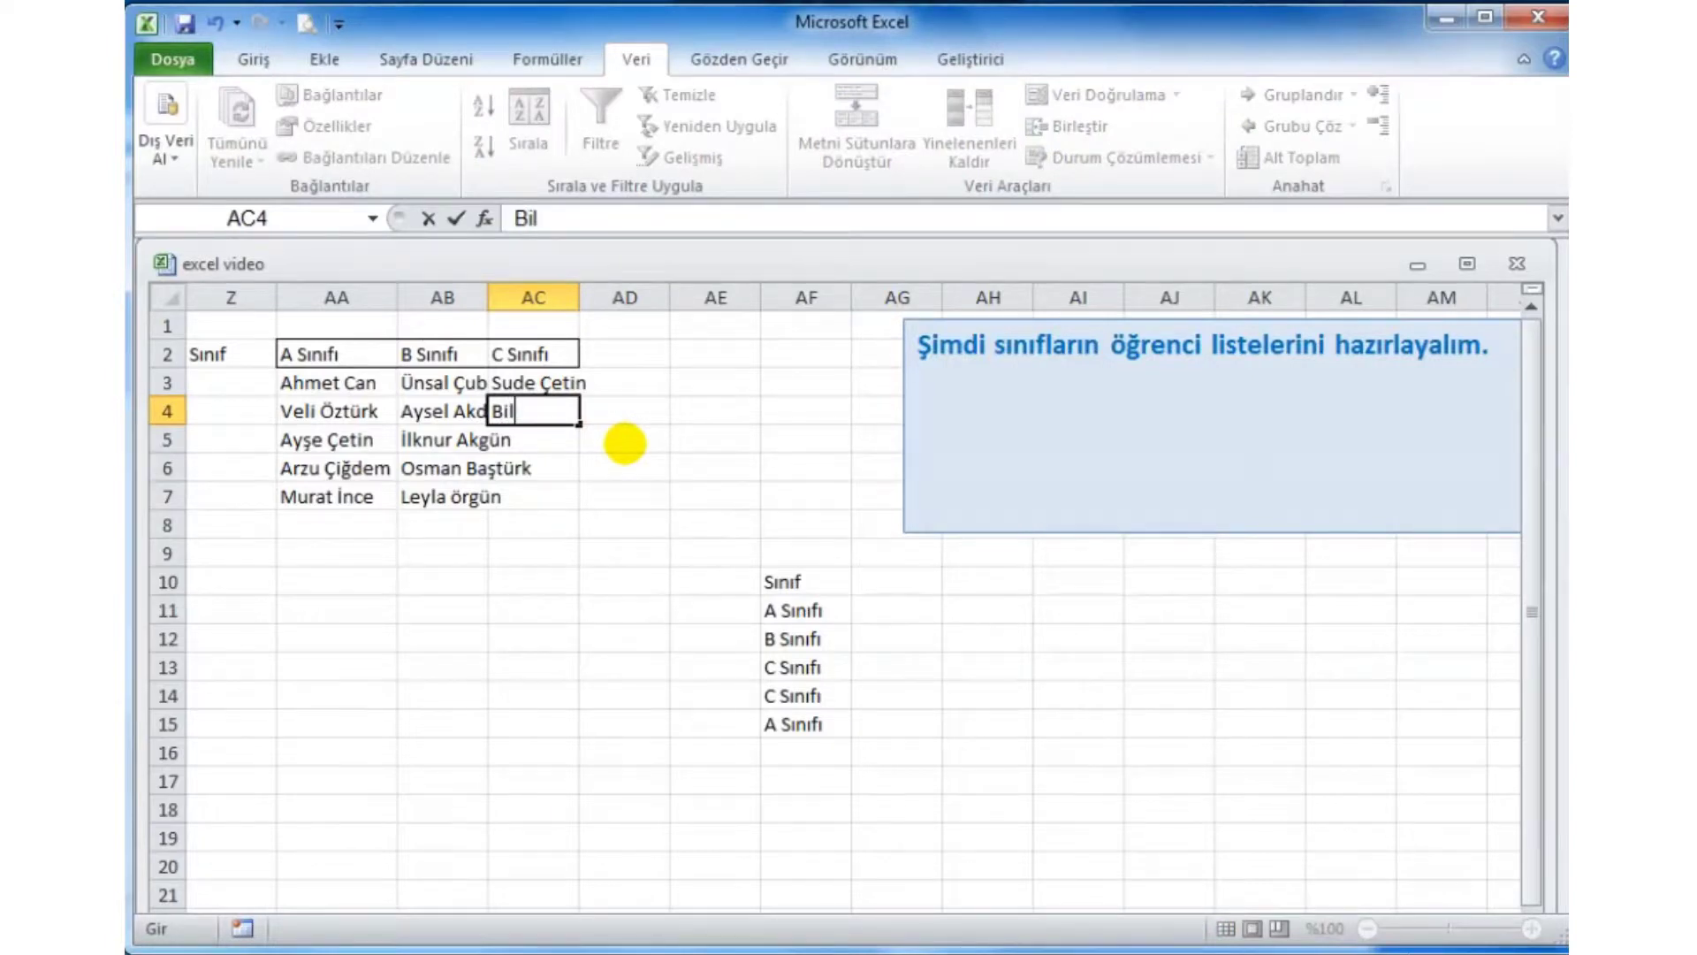
text(al)
text( Doğ)
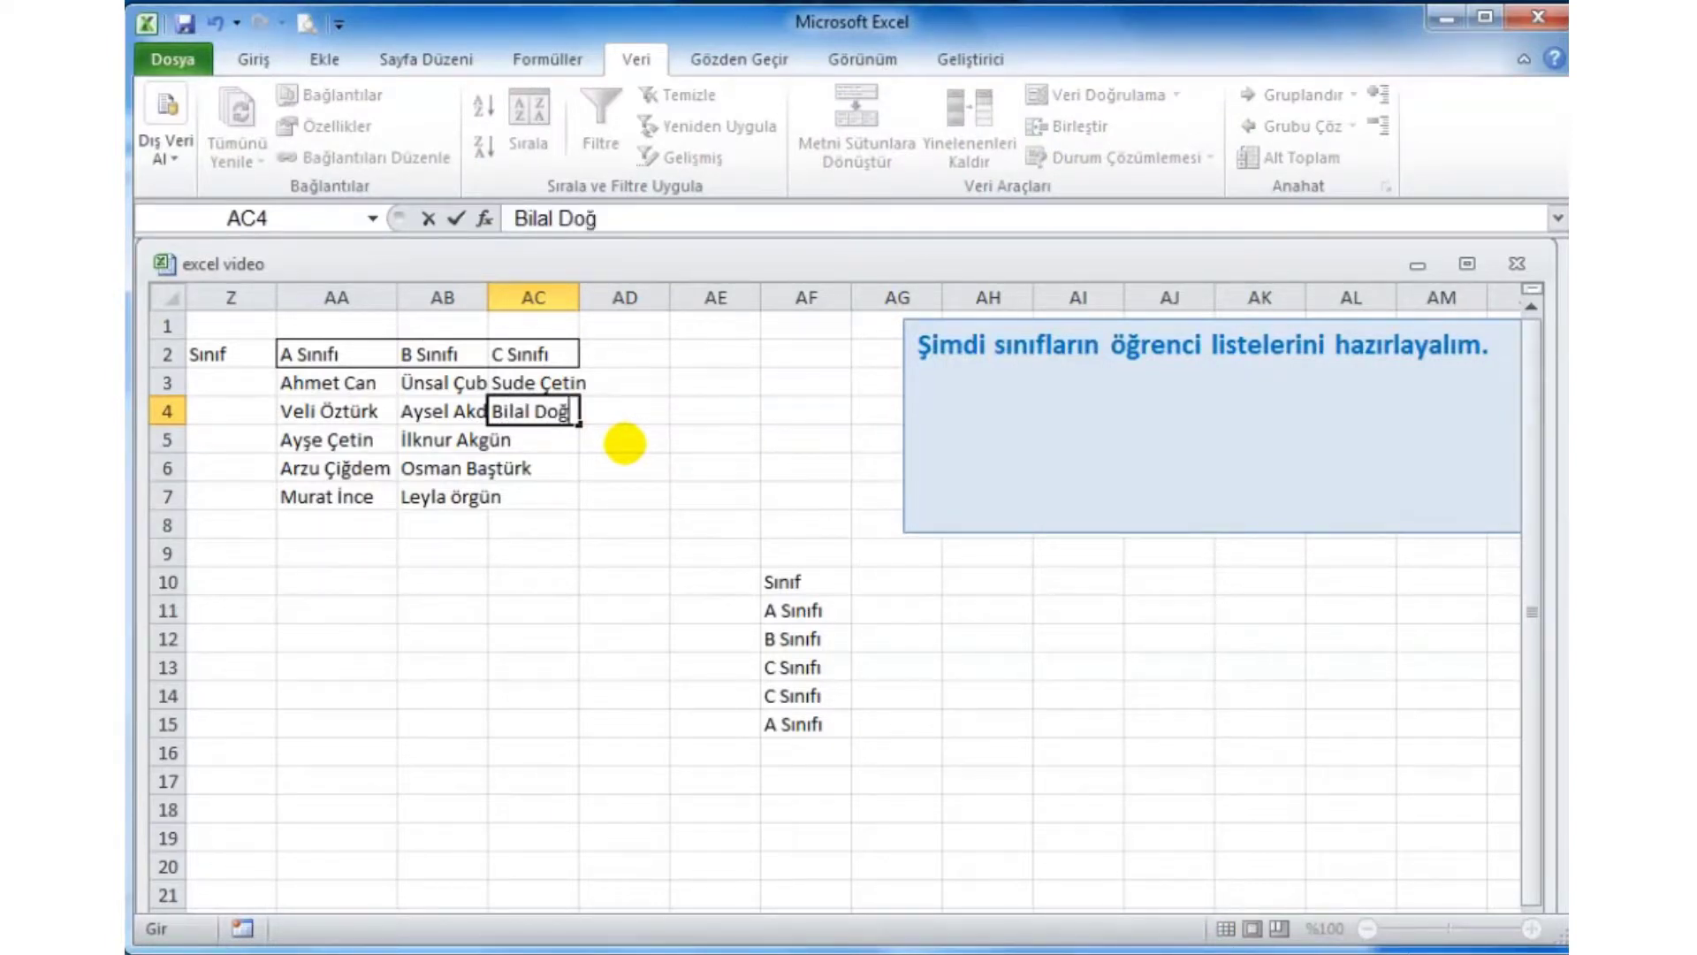
text(an)
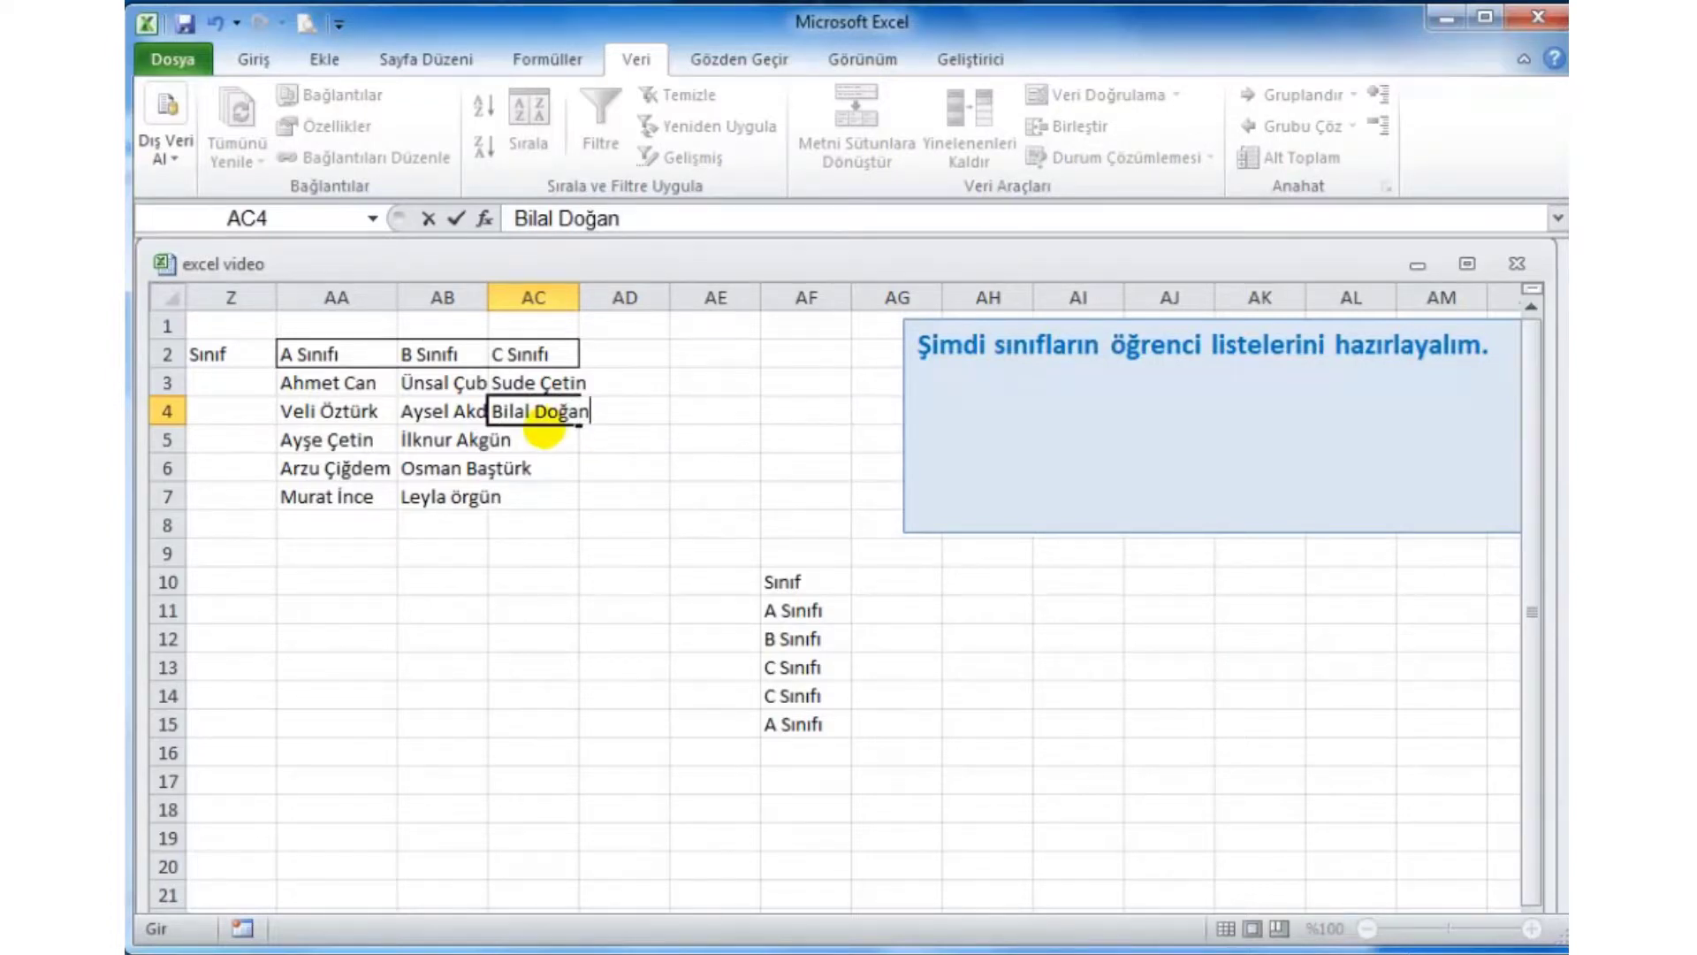
key(Return)
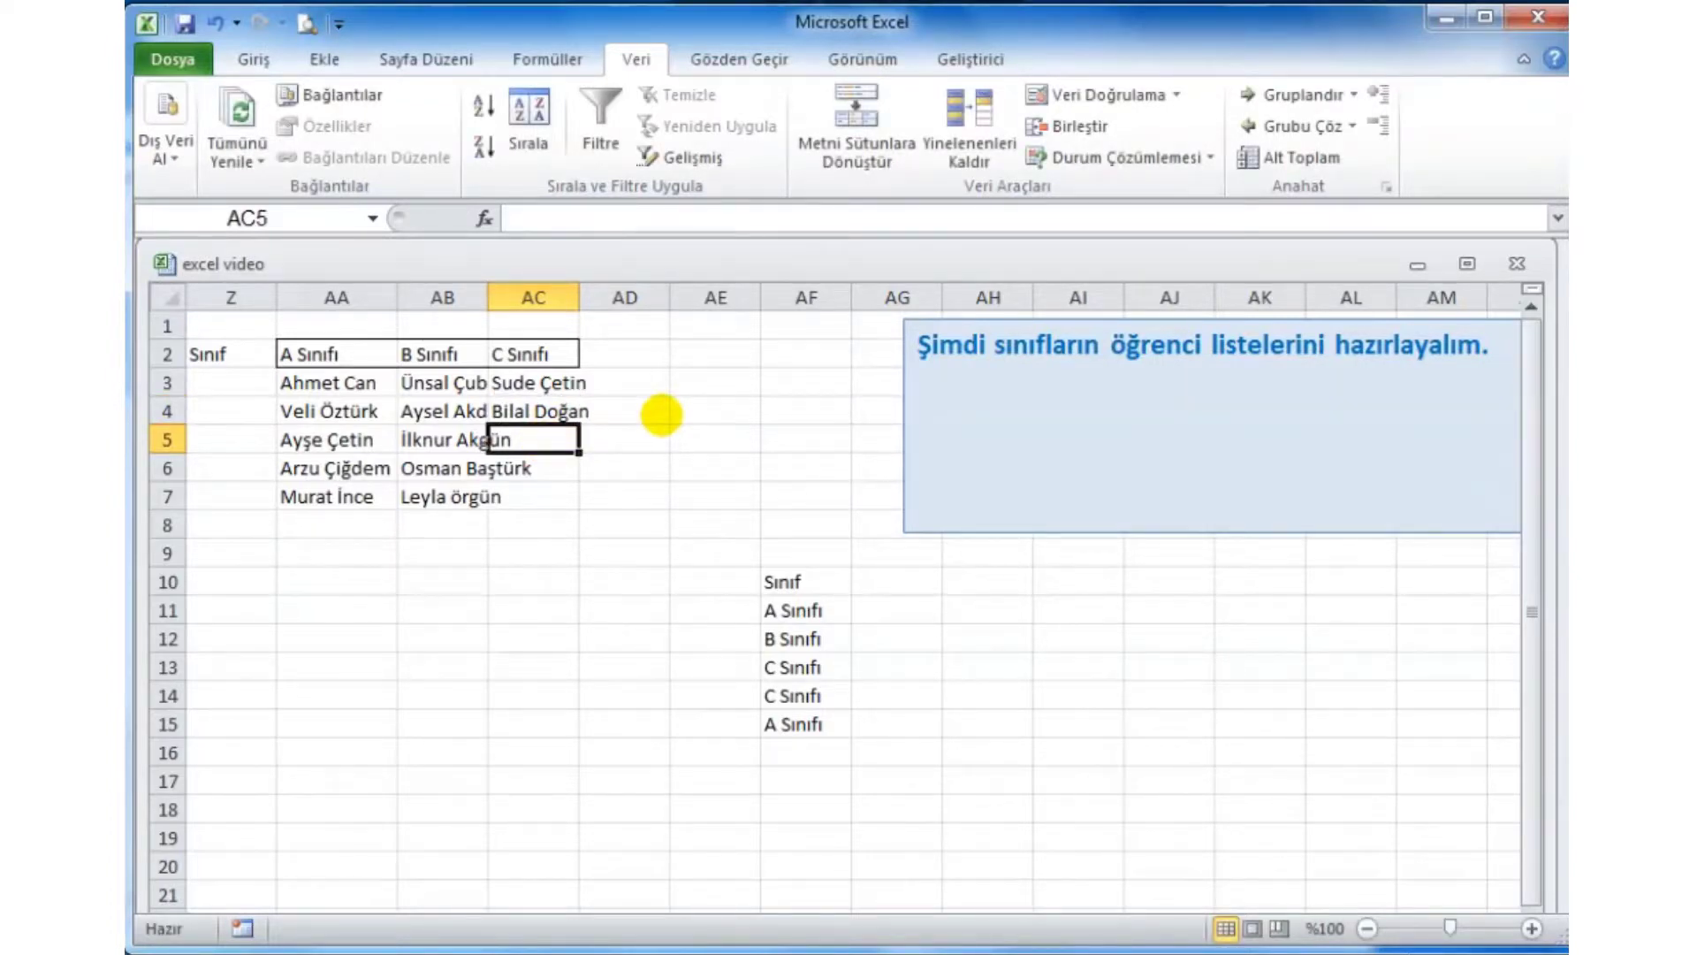
Type three more C Sınıfı student names into AC5 through AC7.
text(İsma)
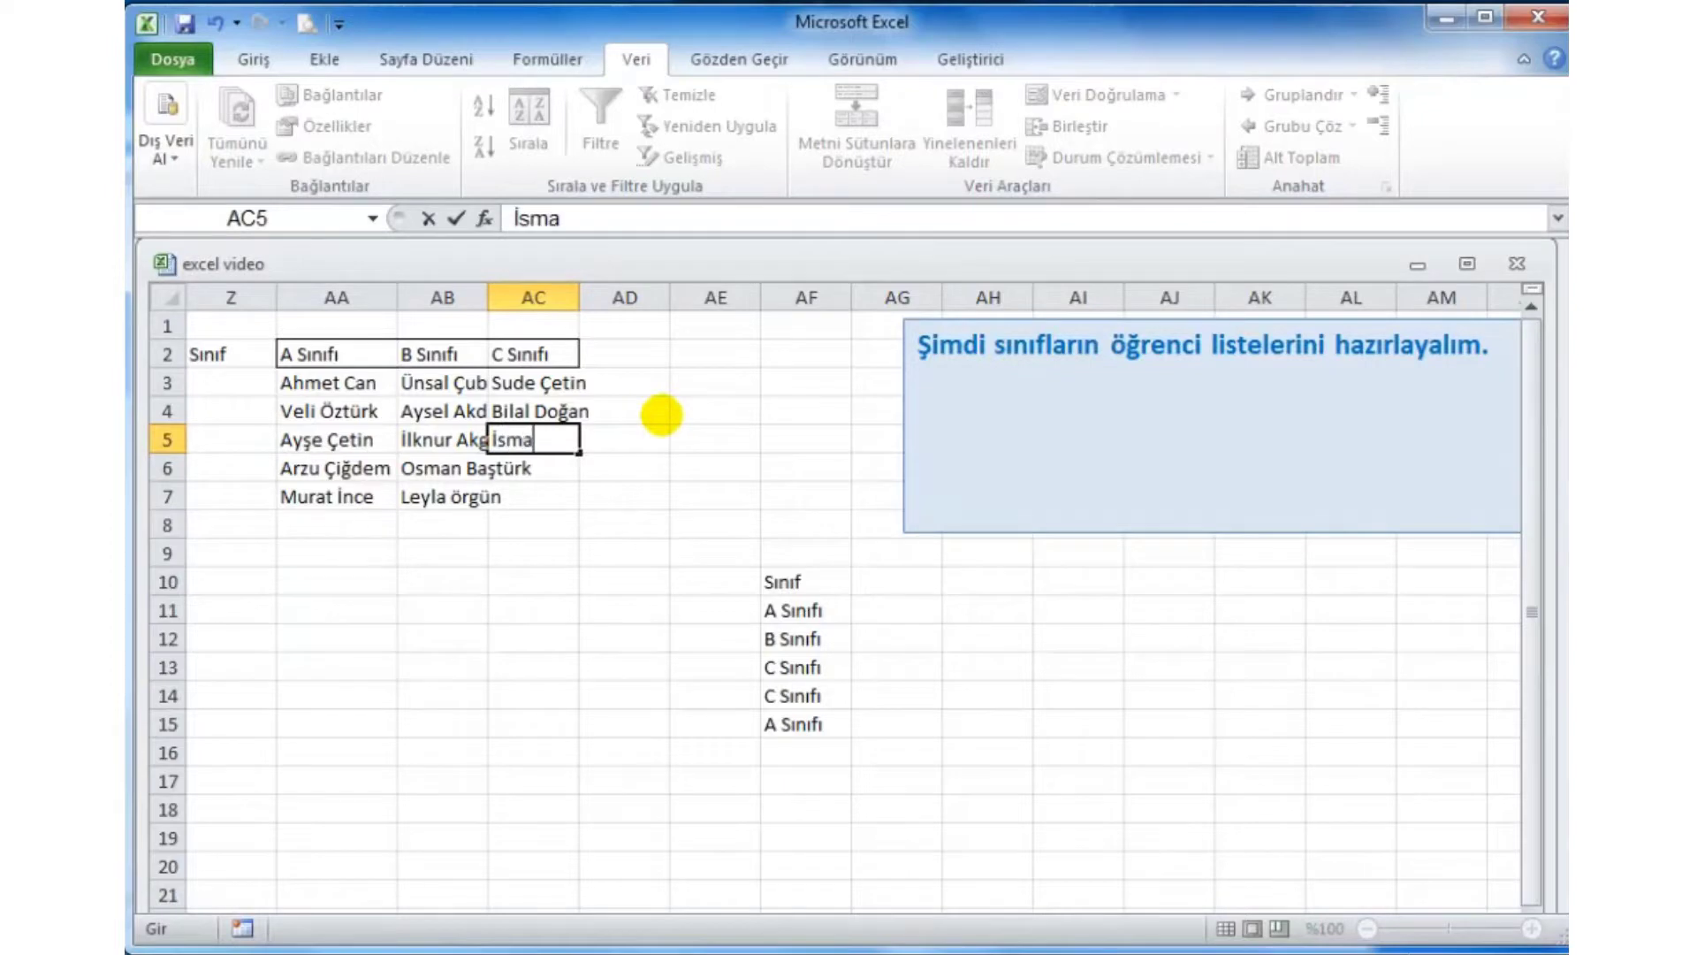
text(il Ç)
text(ıldır)
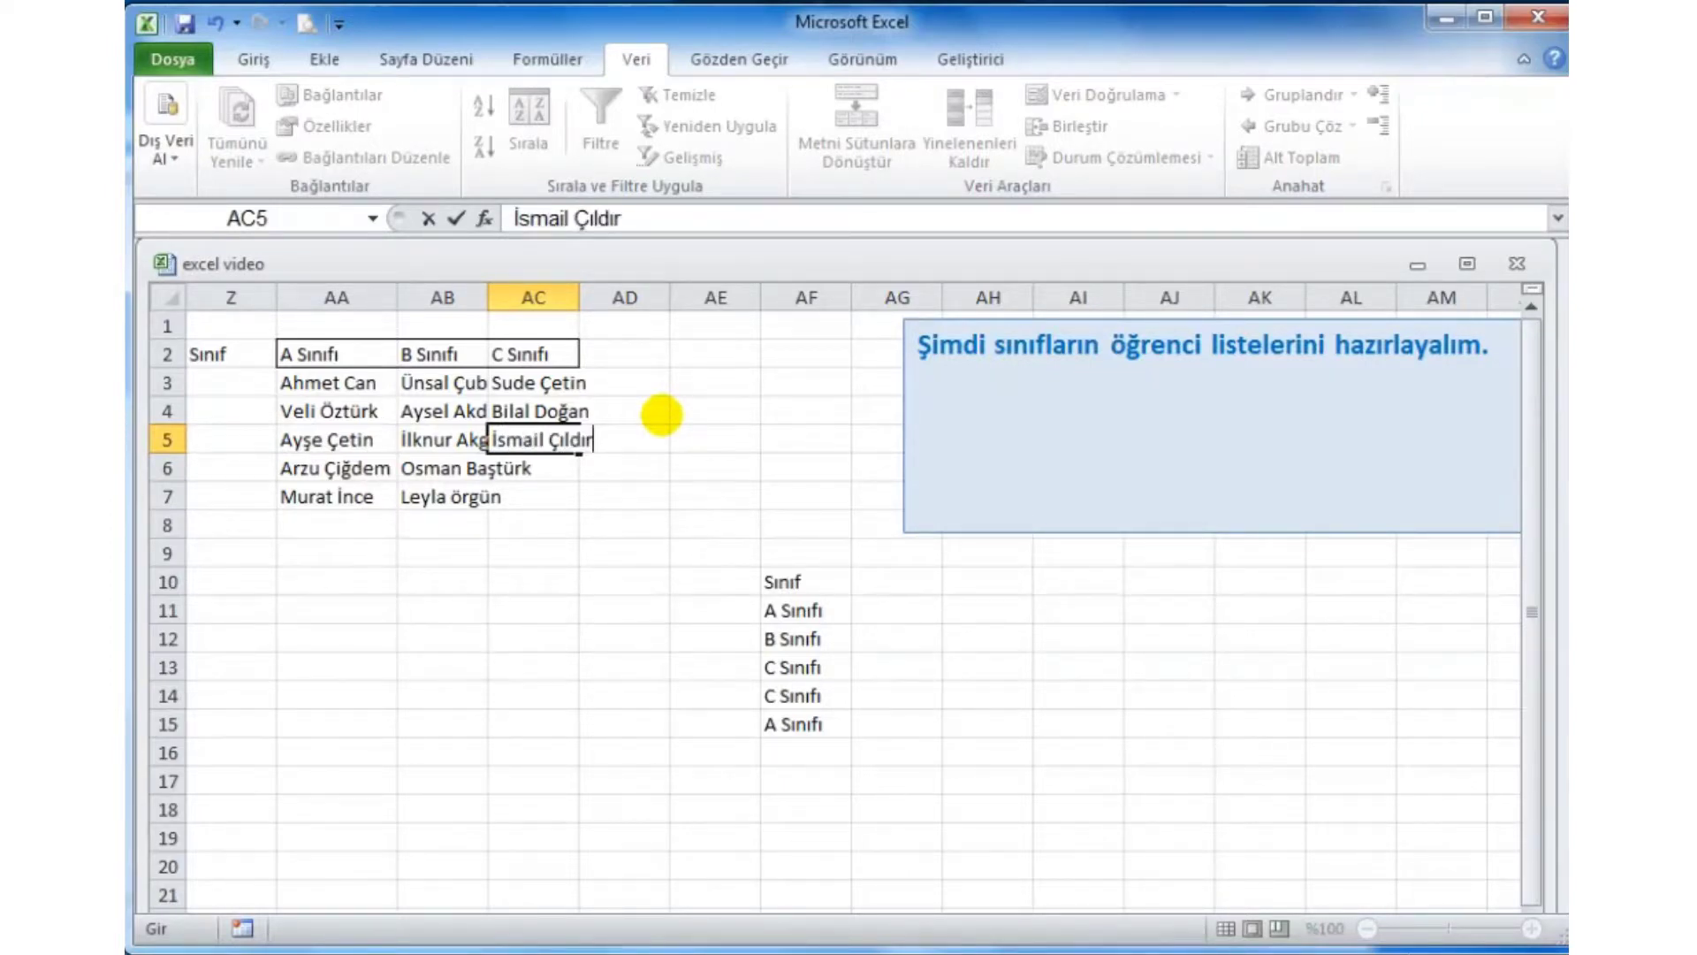
click(539, 473)
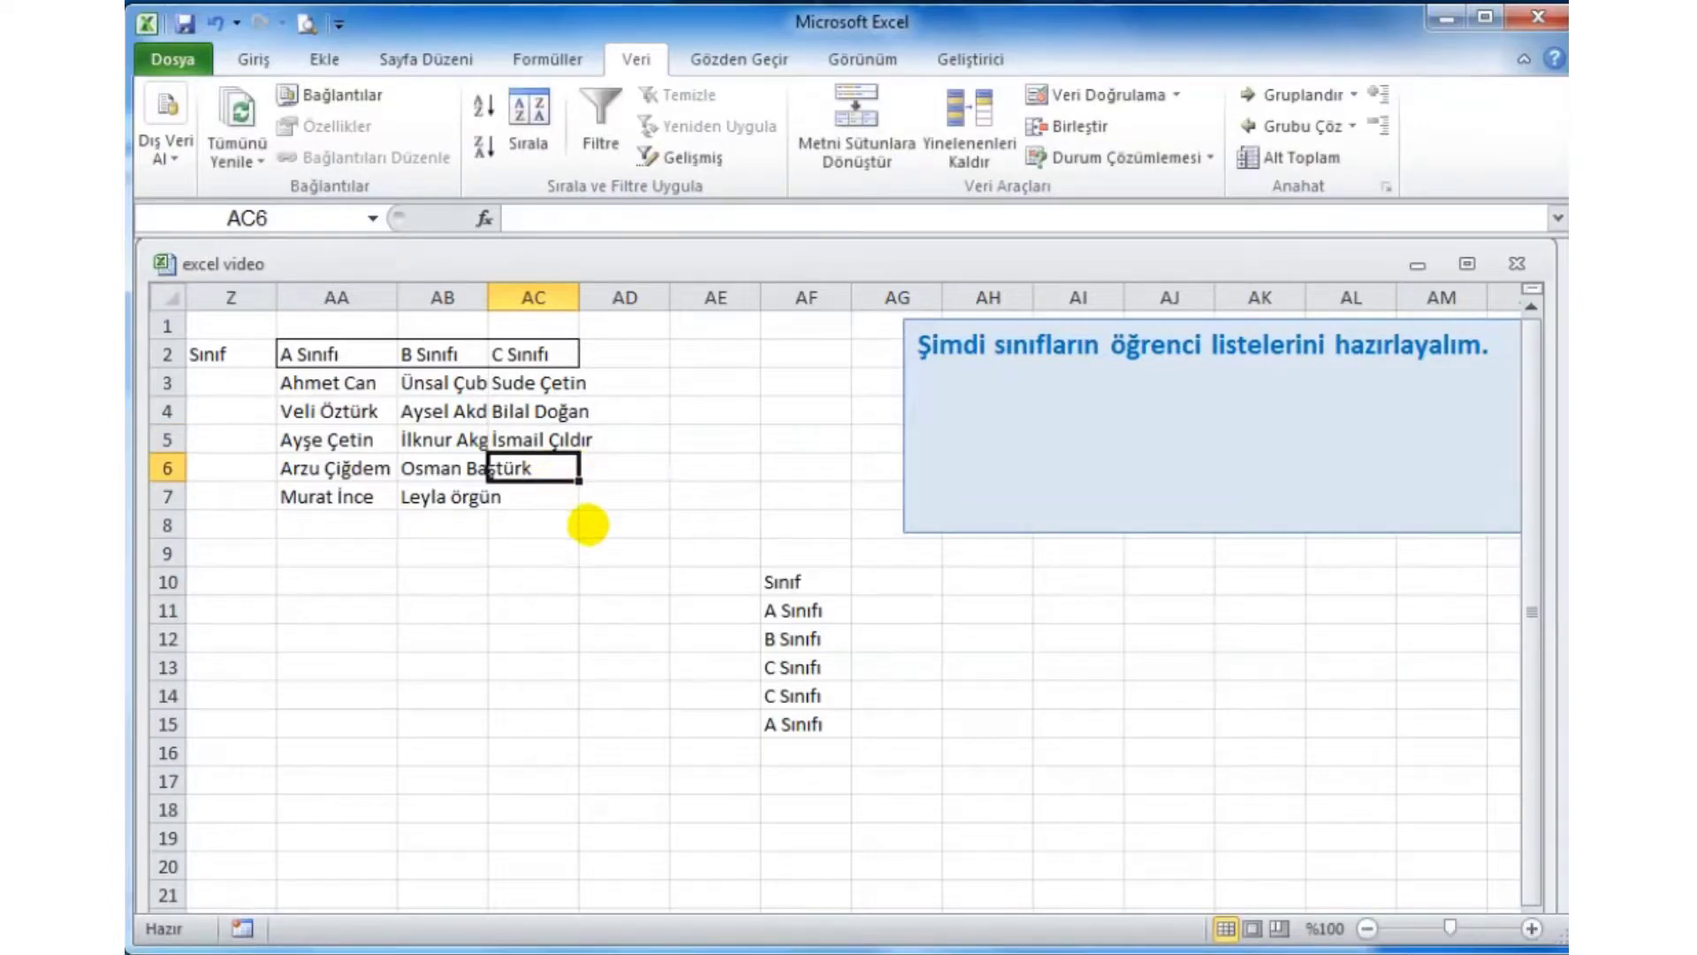
text(Hüs)
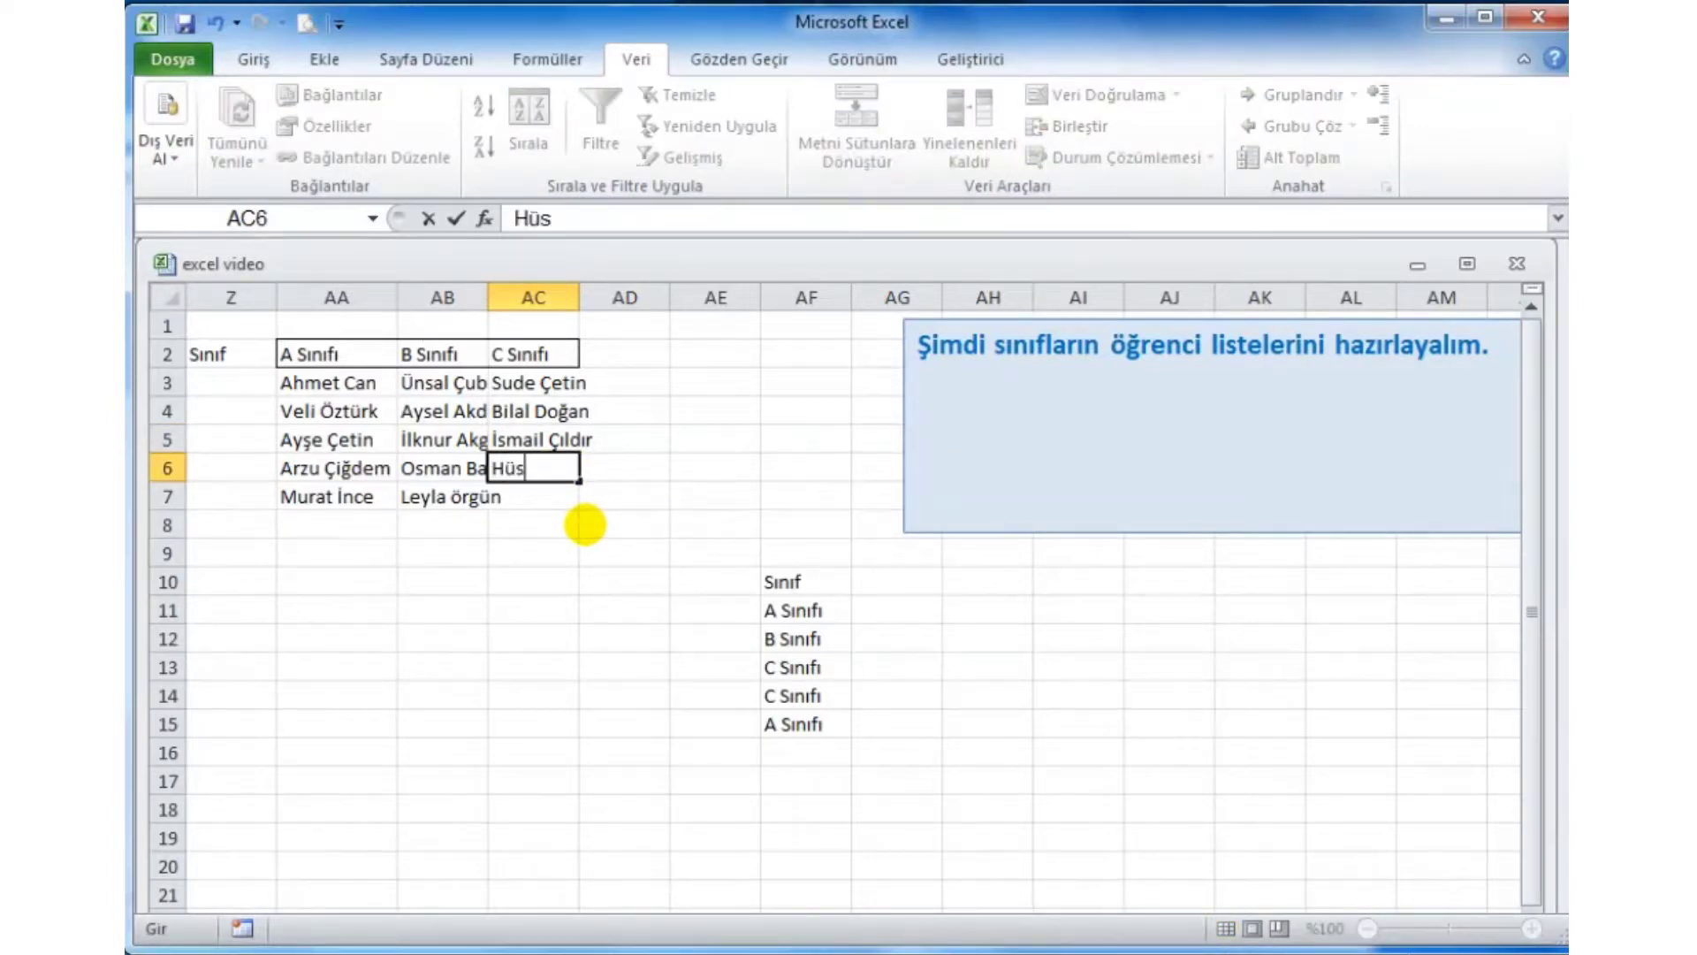
text(nü)
text( Akçay)
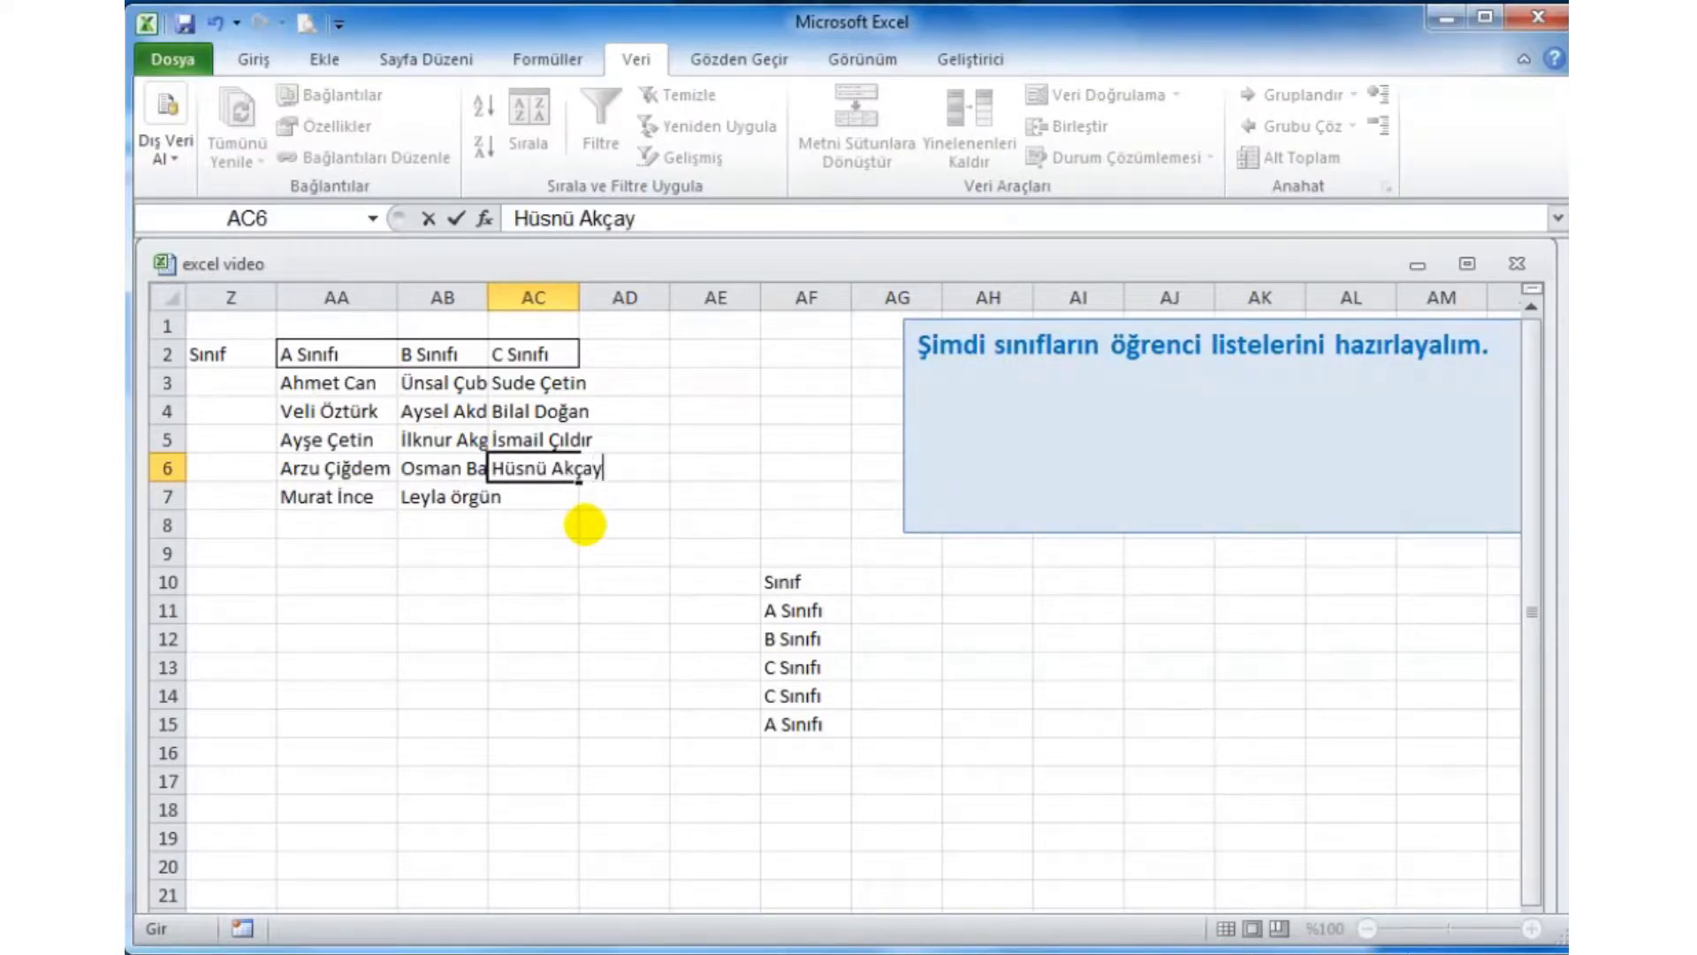
click(535, 504)
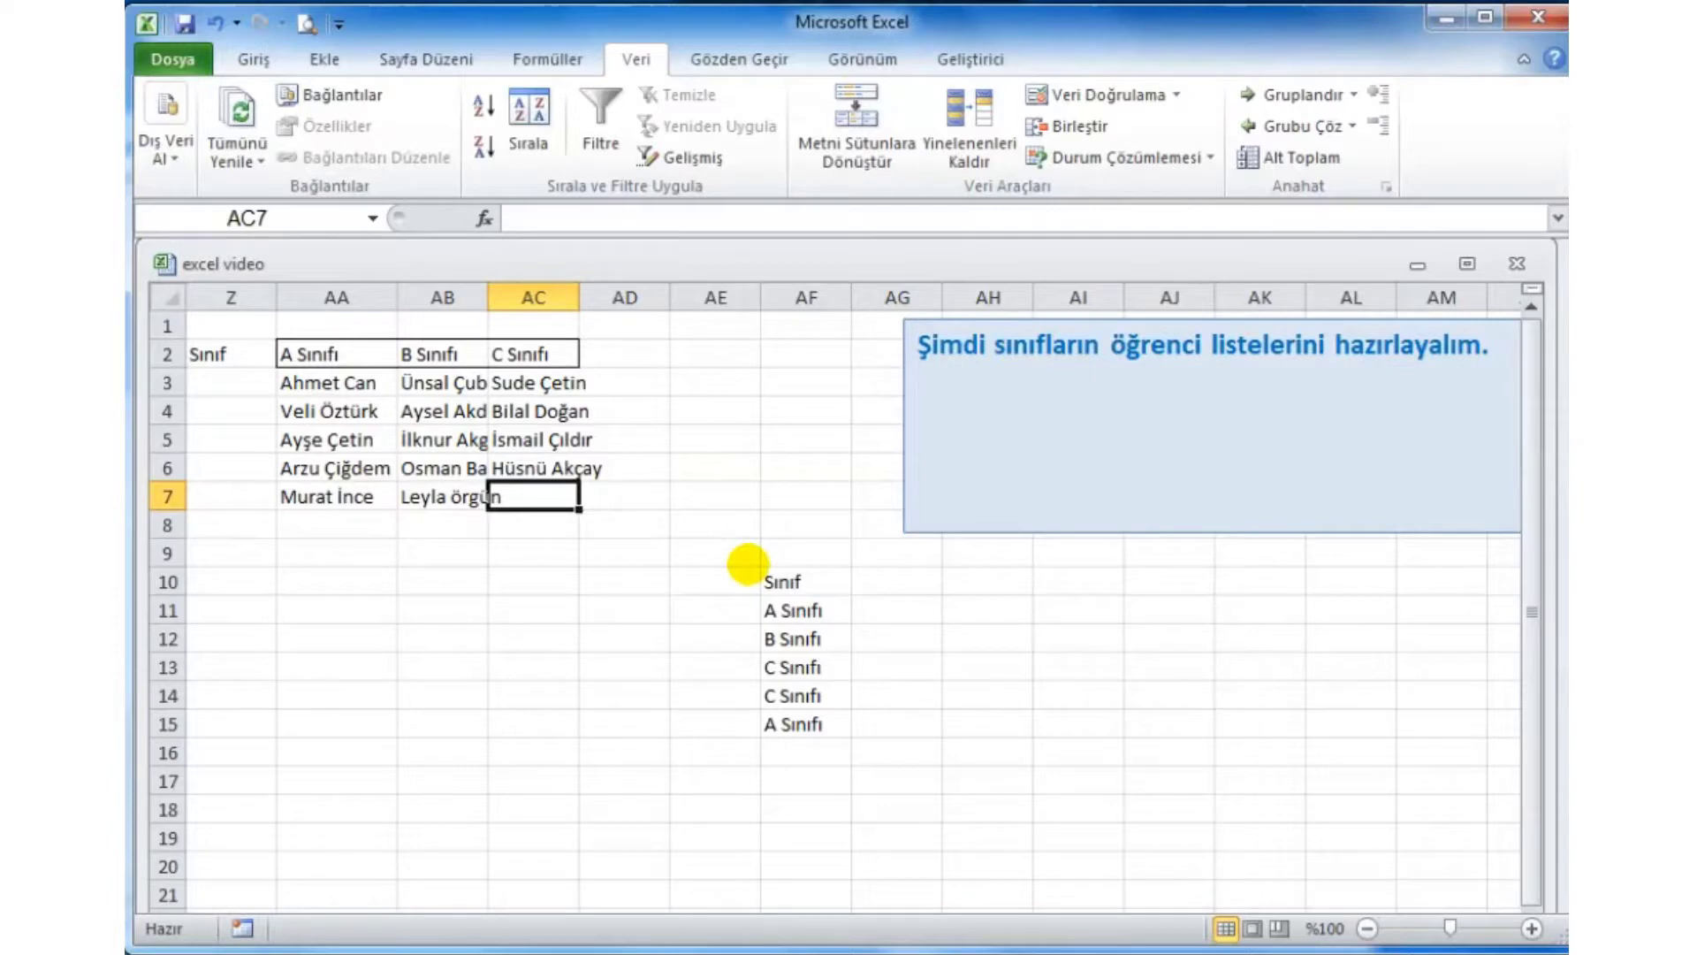
text(Fa)
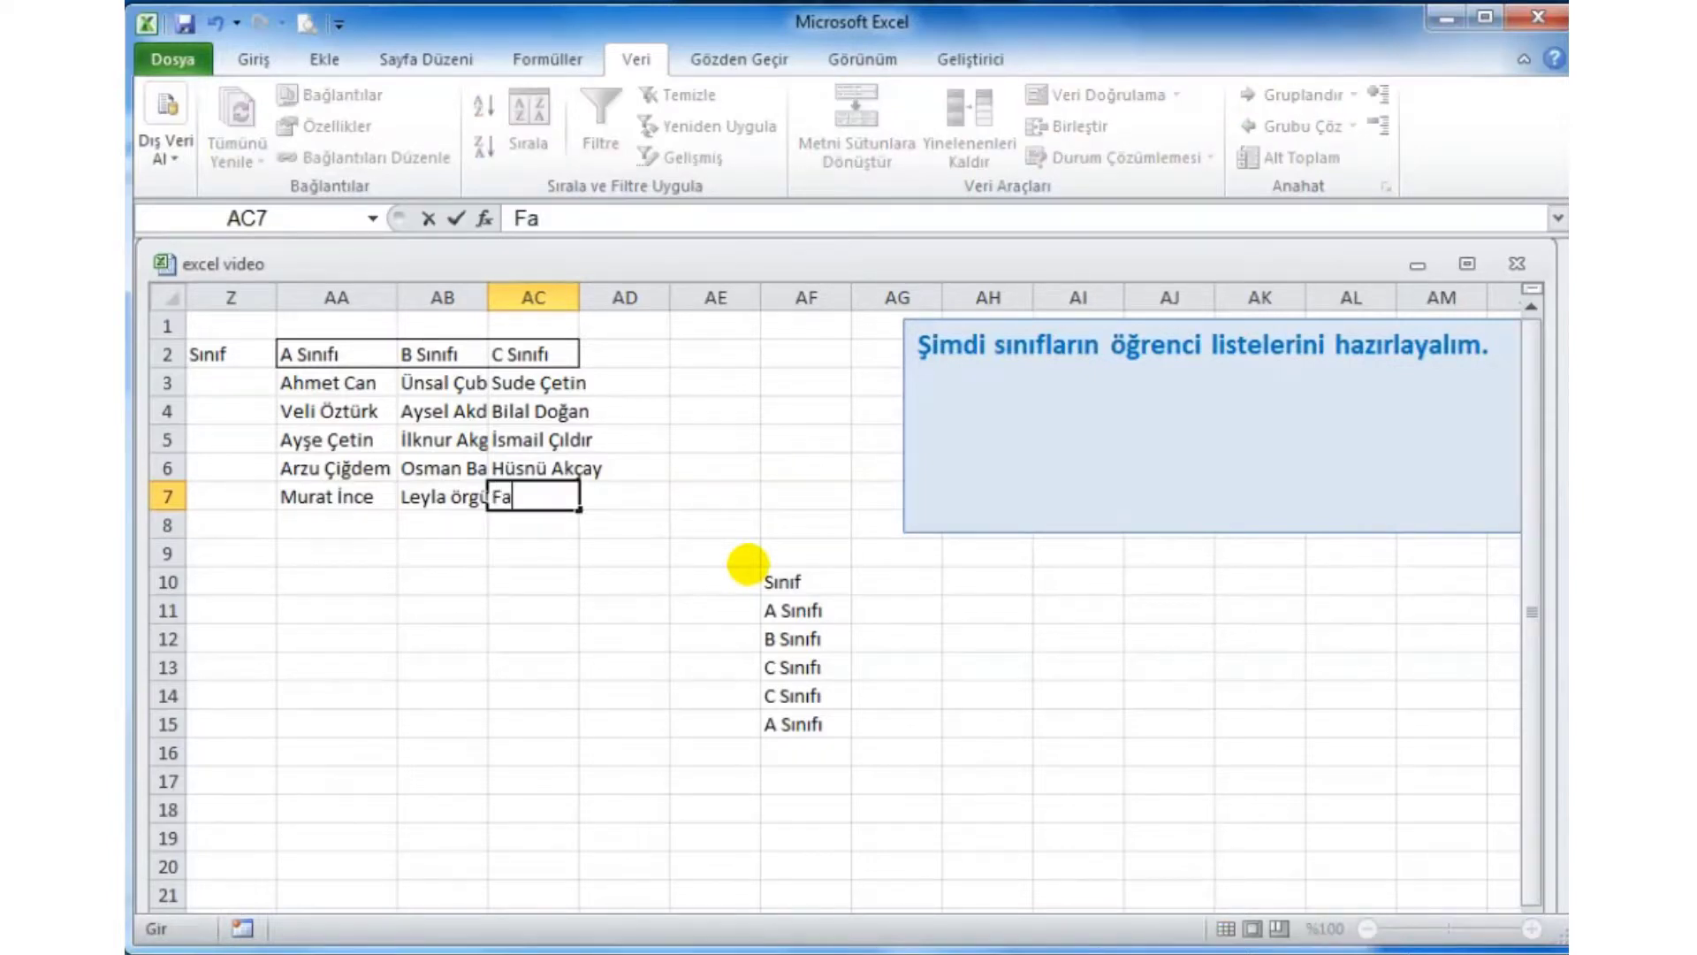
text(tih)
text( K)
text(uzgun)
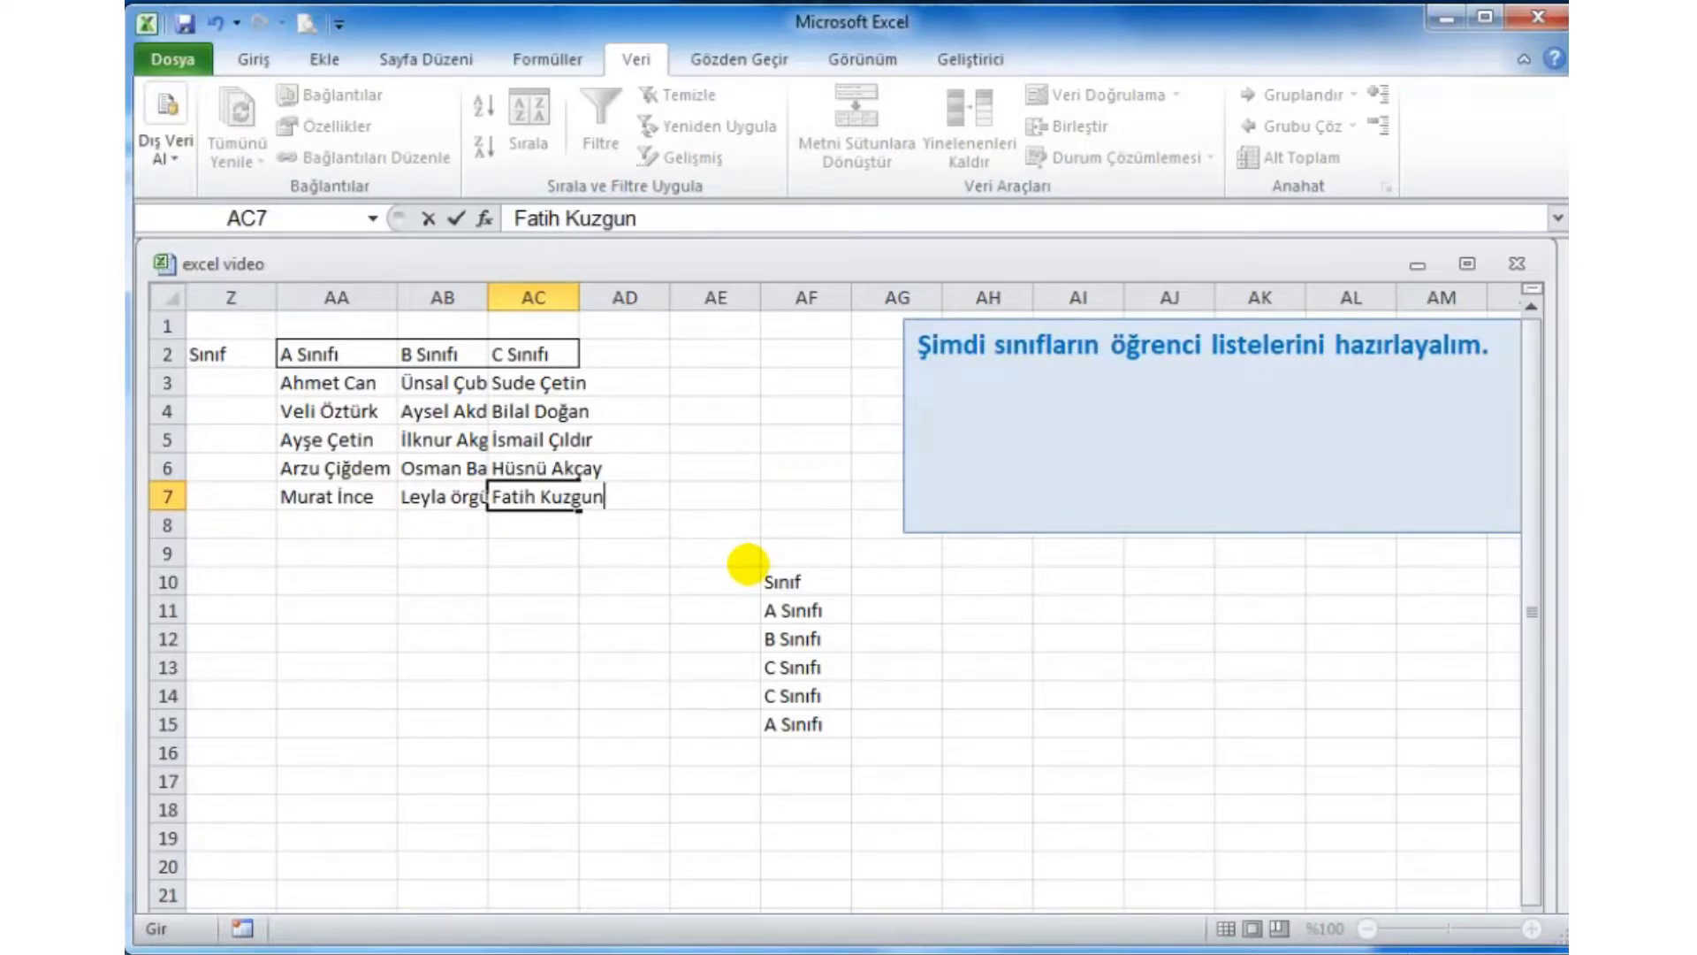
Widen columns AB and AC to fit the names, then try naming AA3:AA7 'A', which Excel rejects.
click(625, 612)
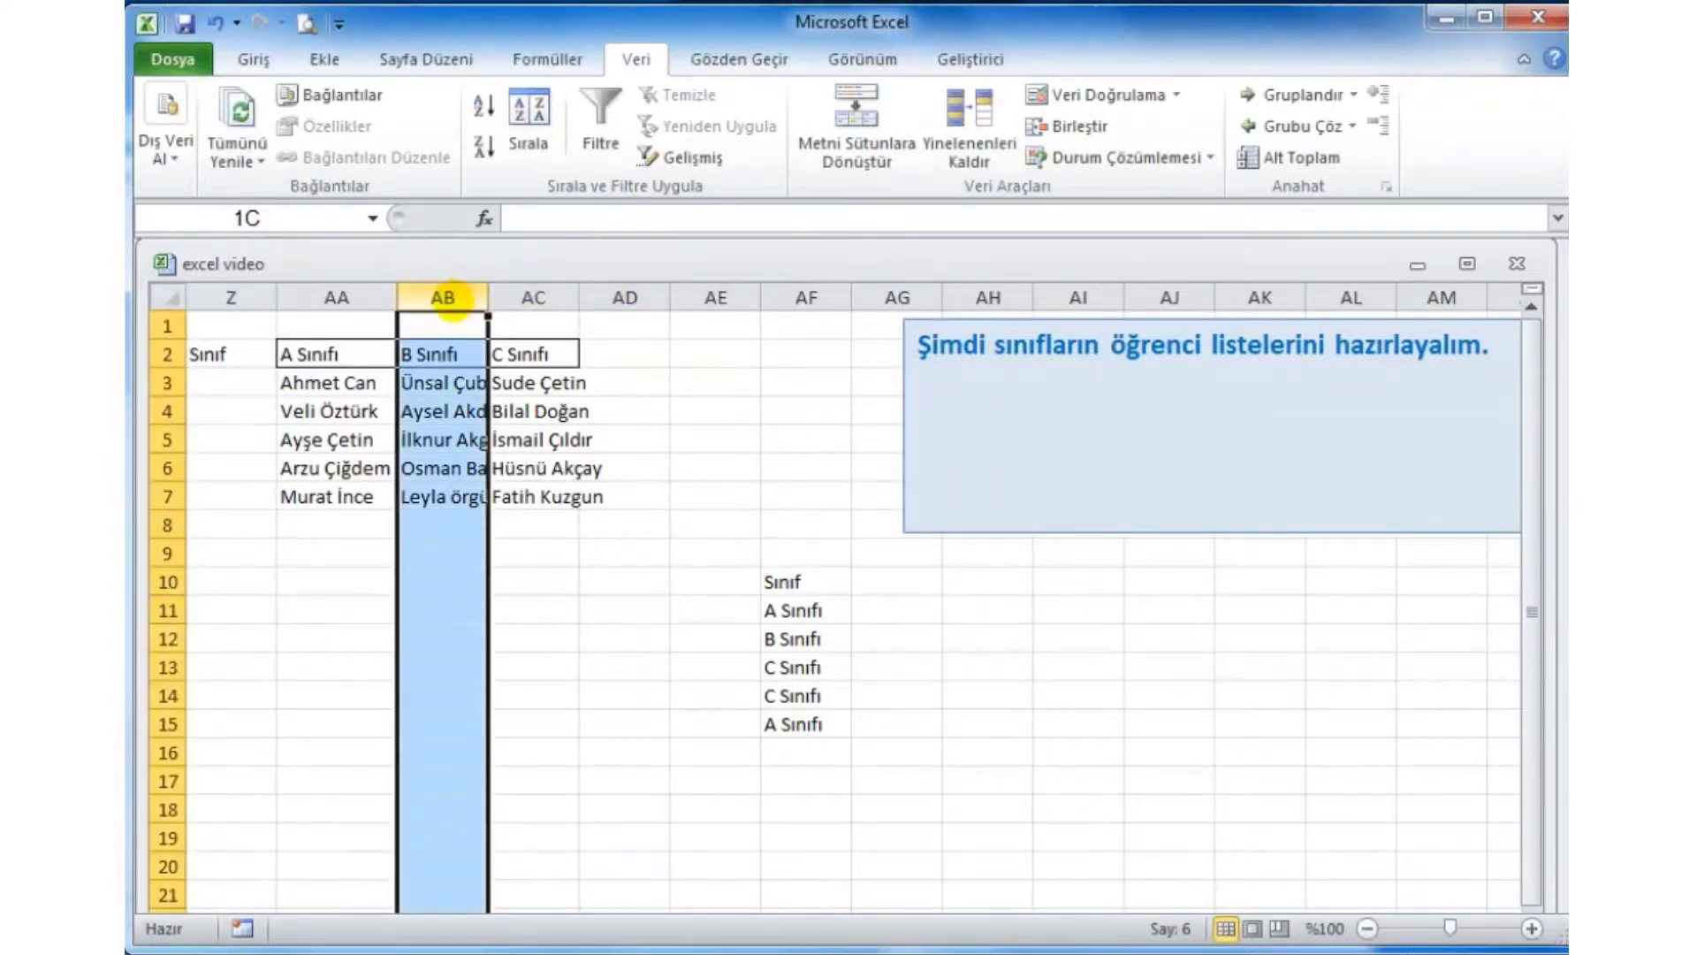
drag(442, 297, 539, 297)
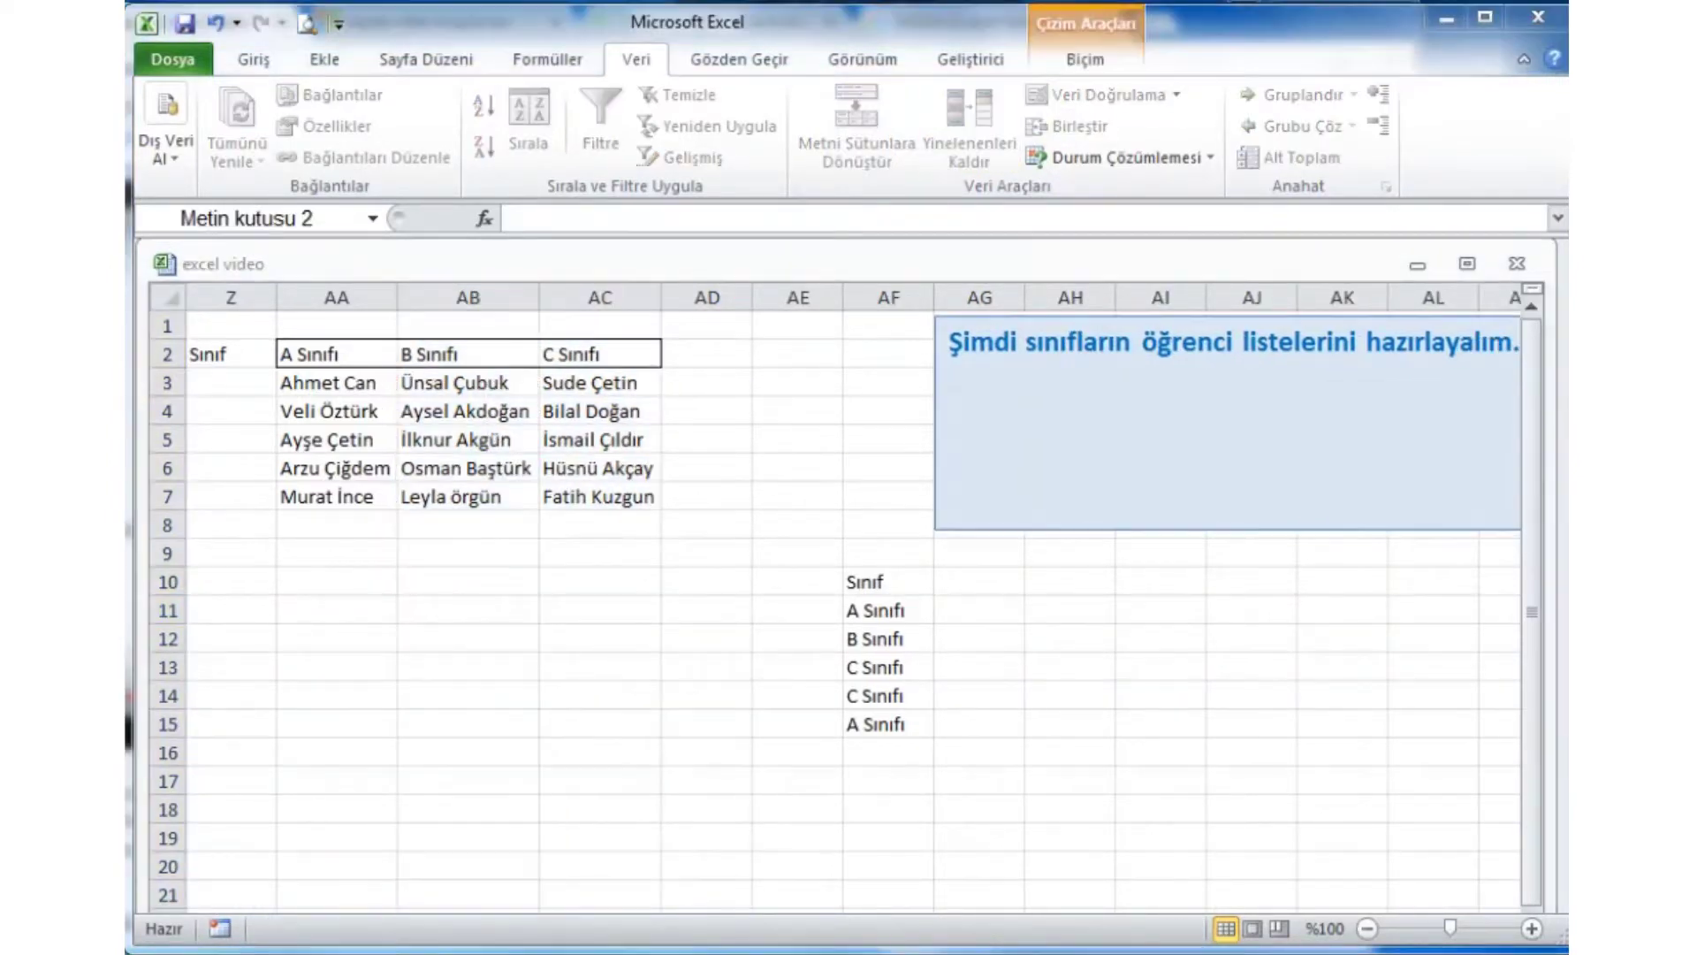
drag(328, 352, 329, 485)
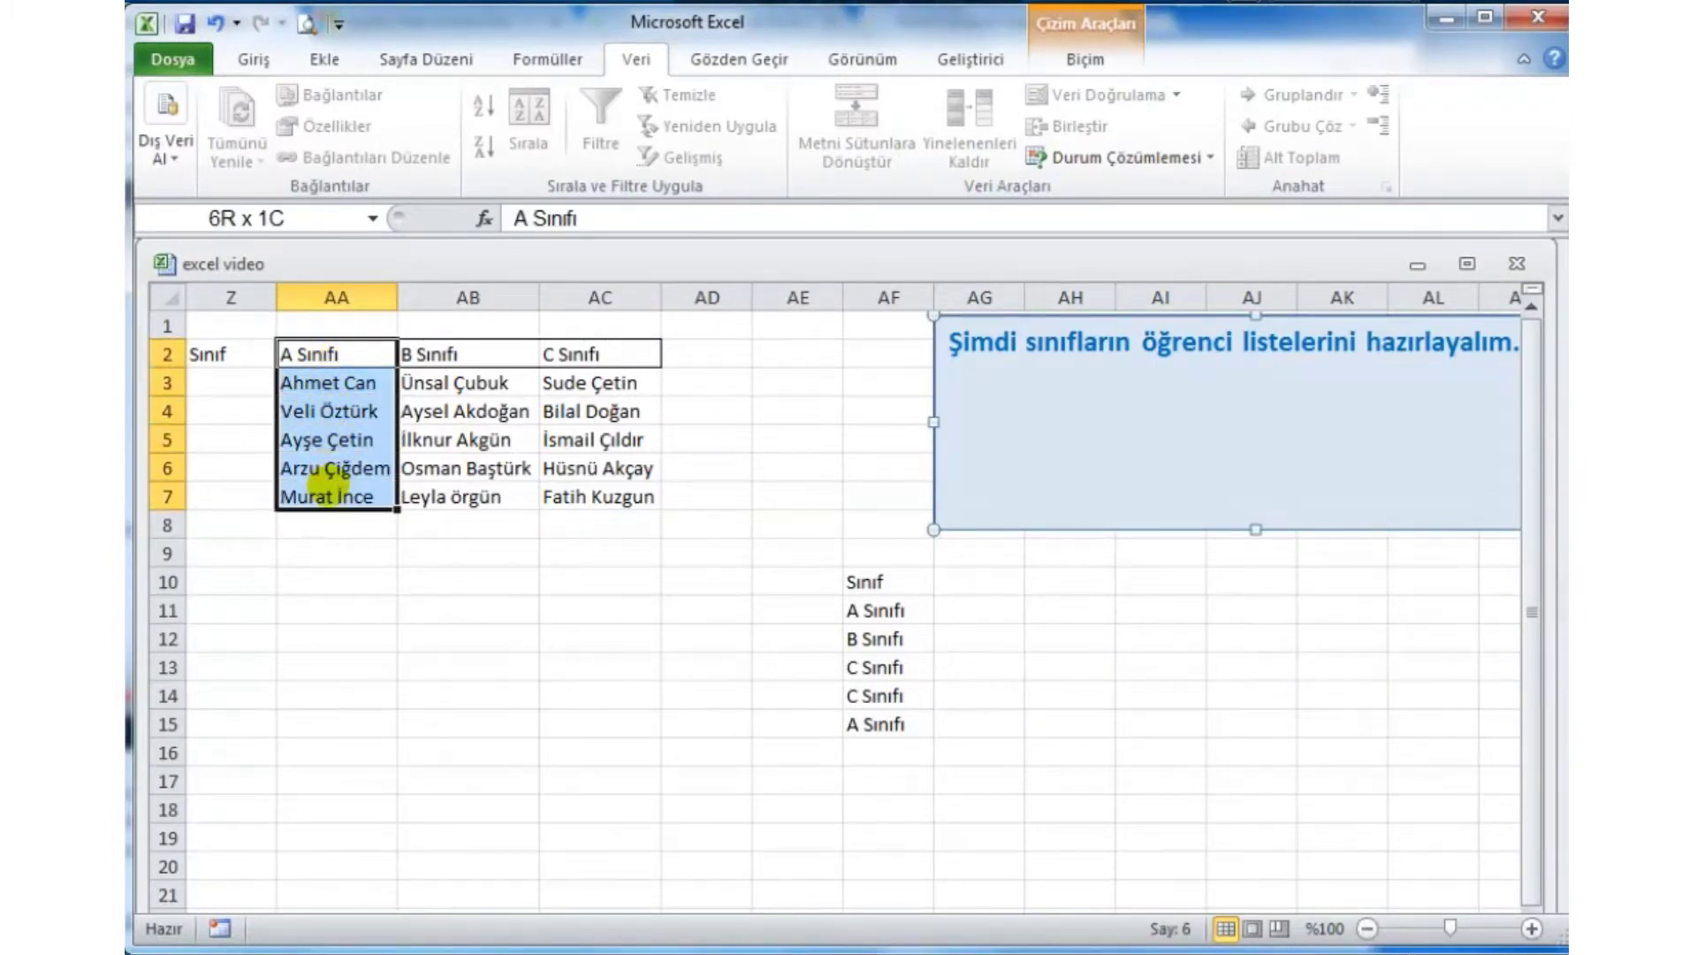
mouse_move(329, 484)
mouse_down()
mouse_move(331, 411)
mouse_move(347, 440)
mouse_move(332, 490)
mouse_up()
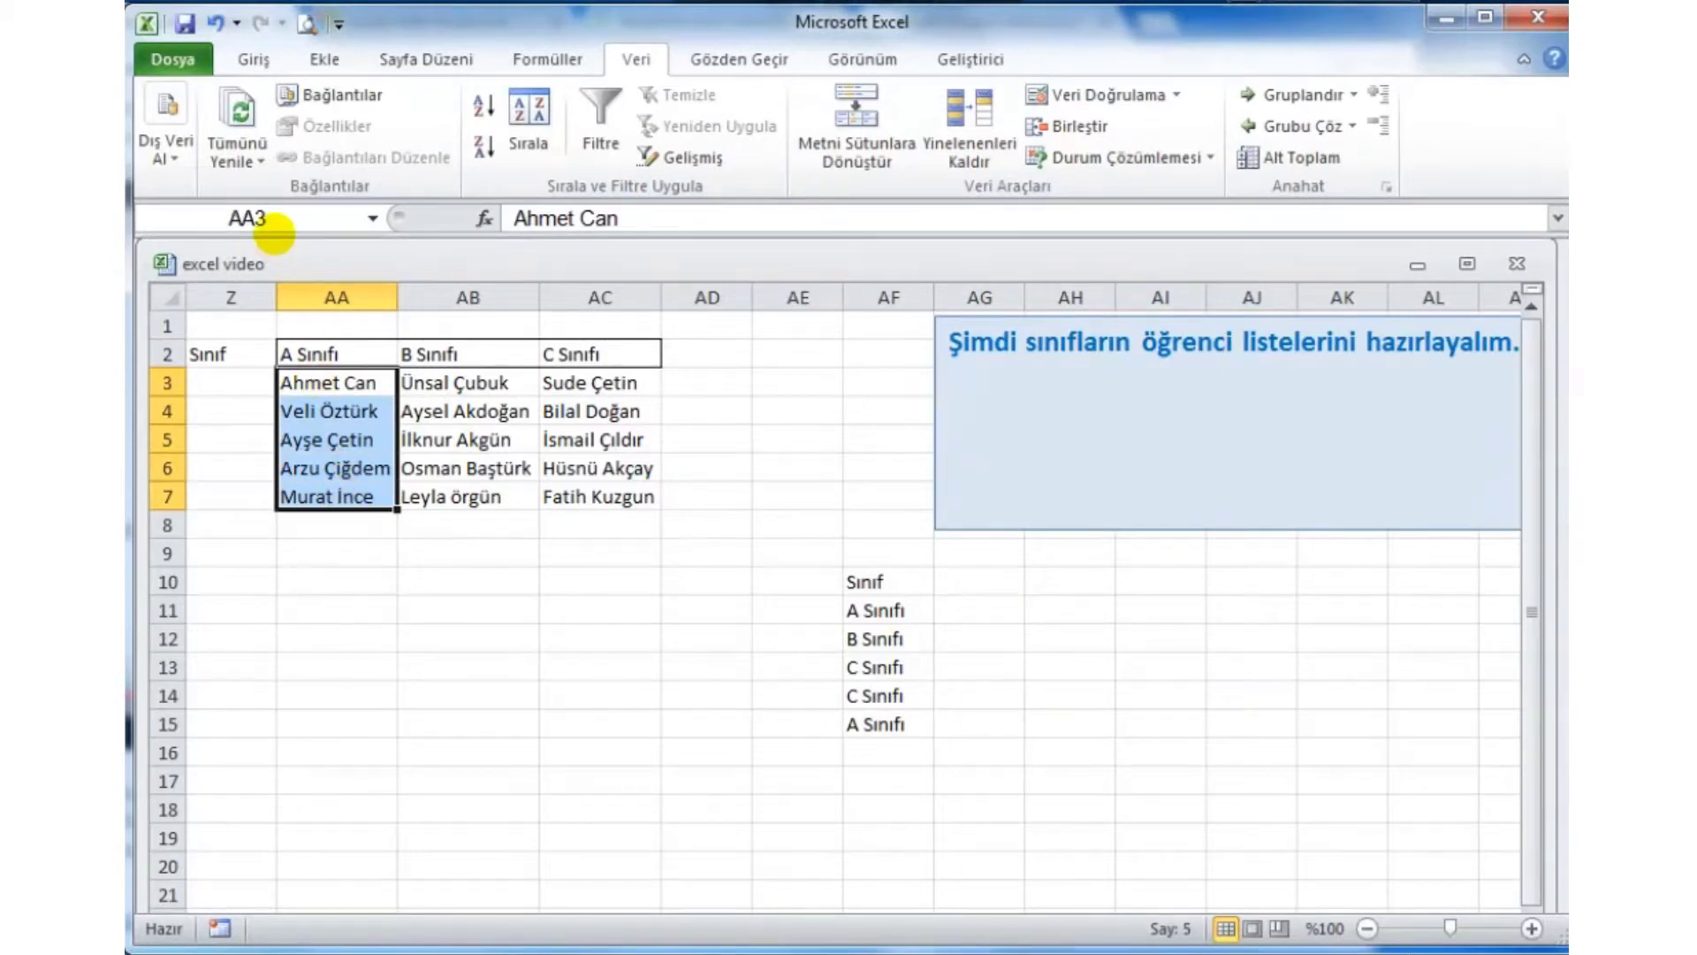
click(222, 220)
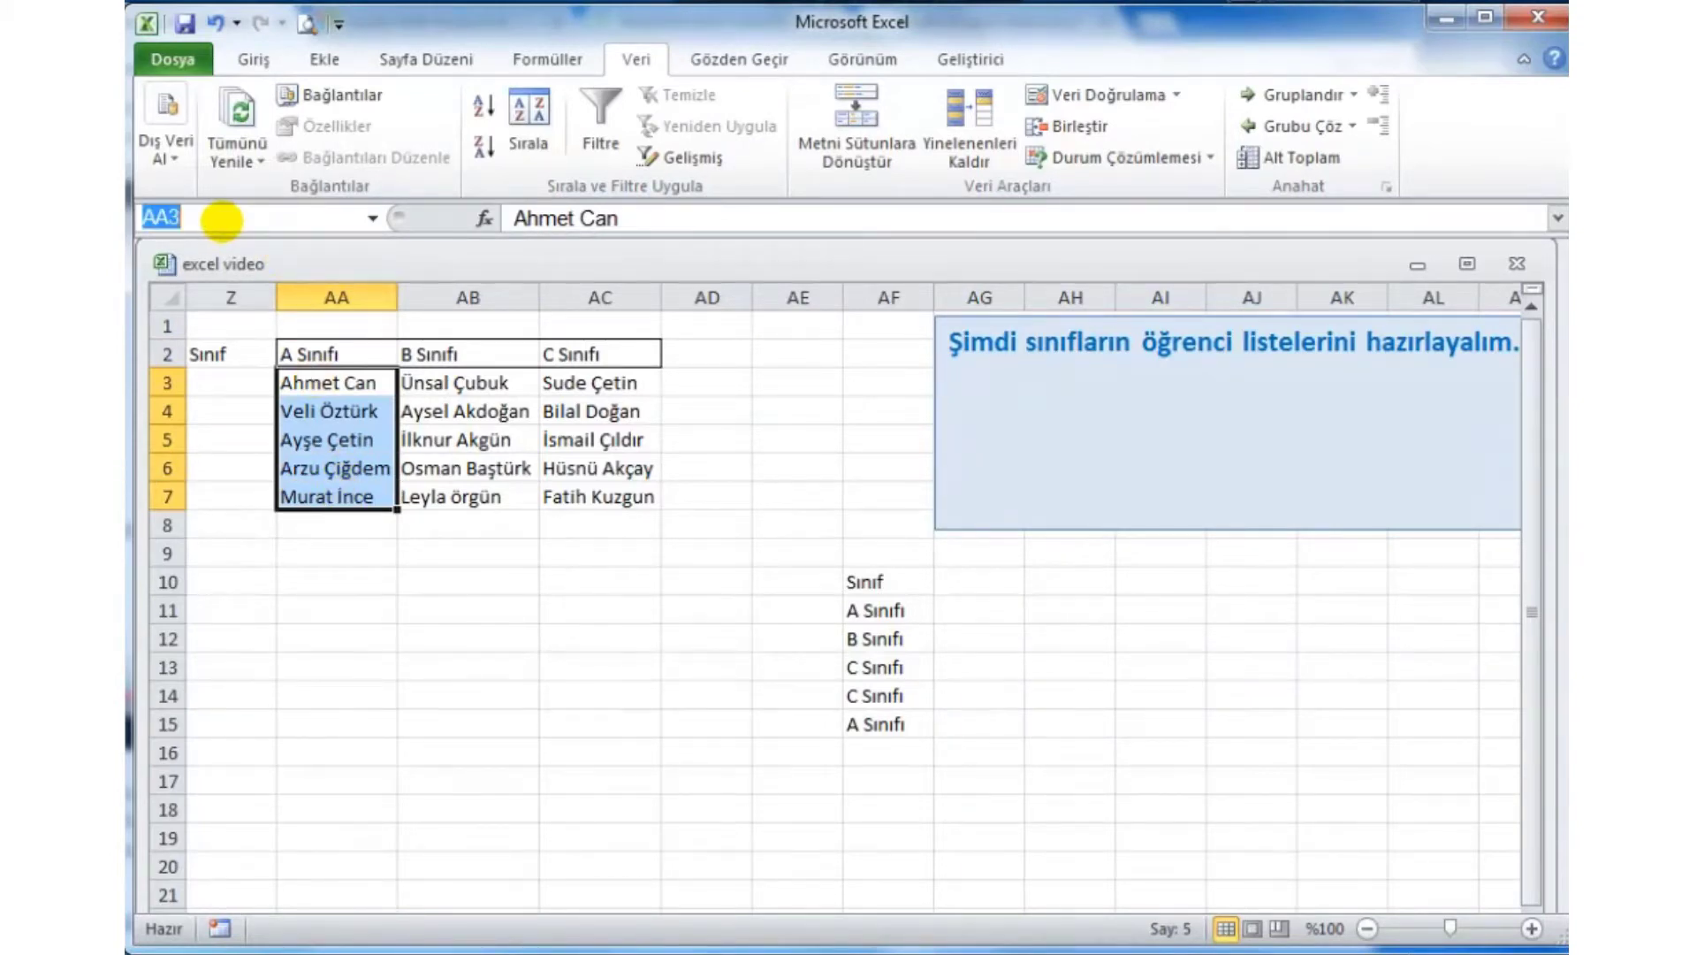
text(A)
key(Return)
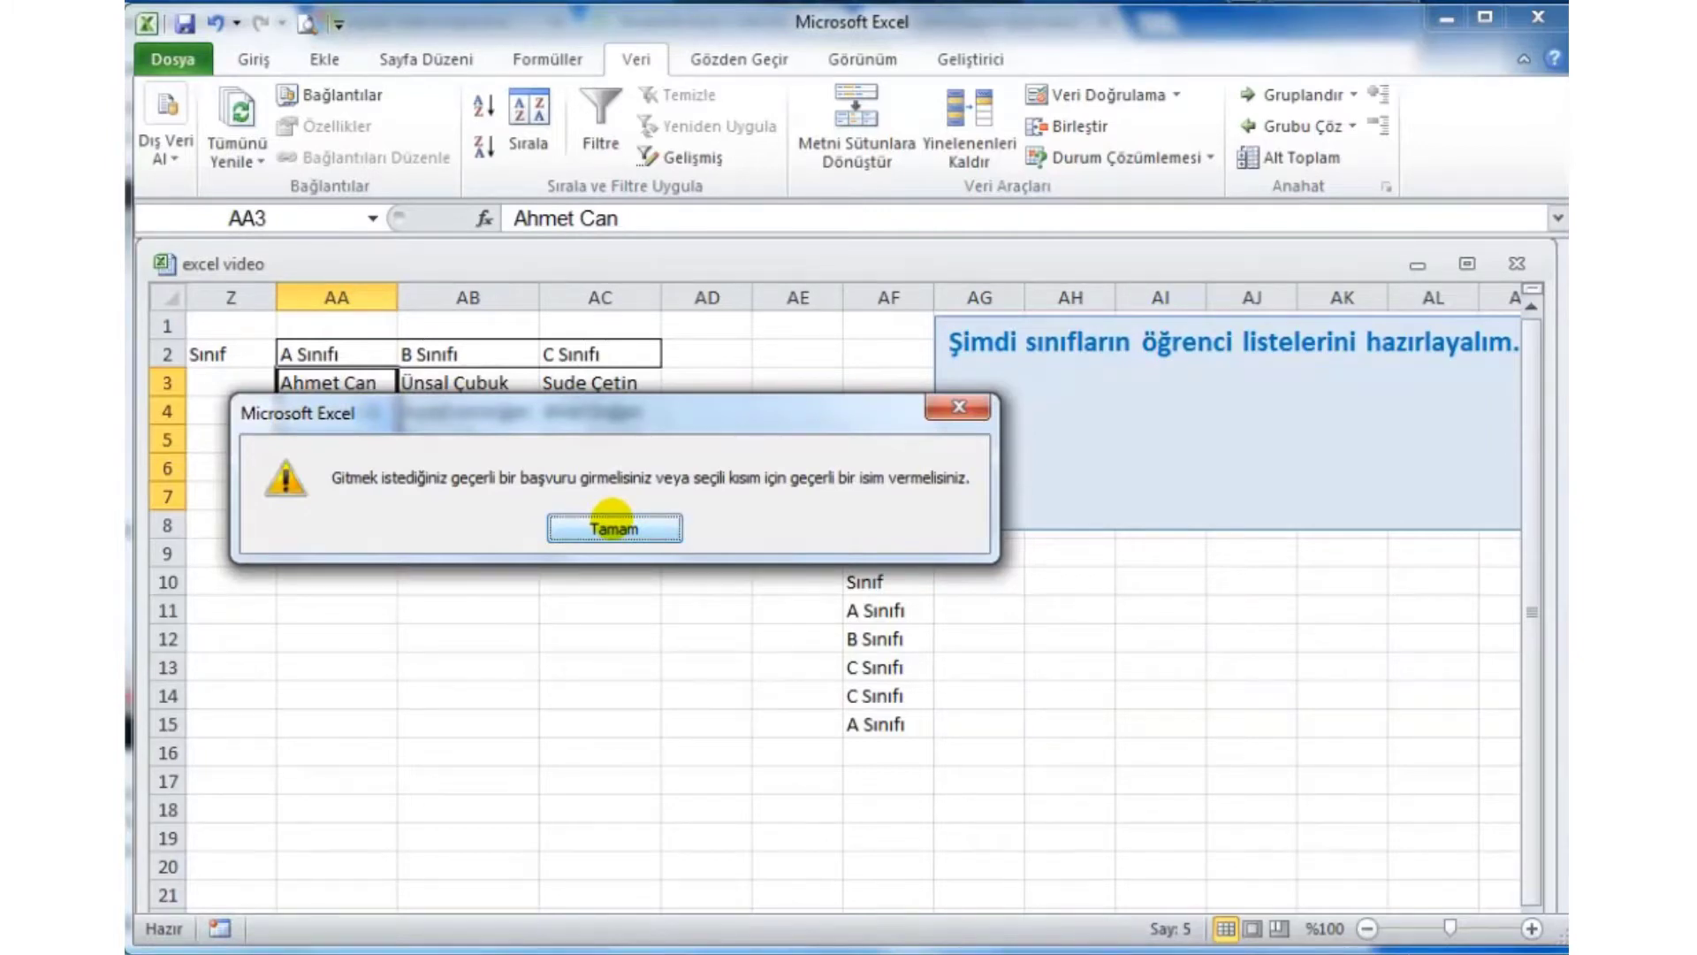
click(613, 527)
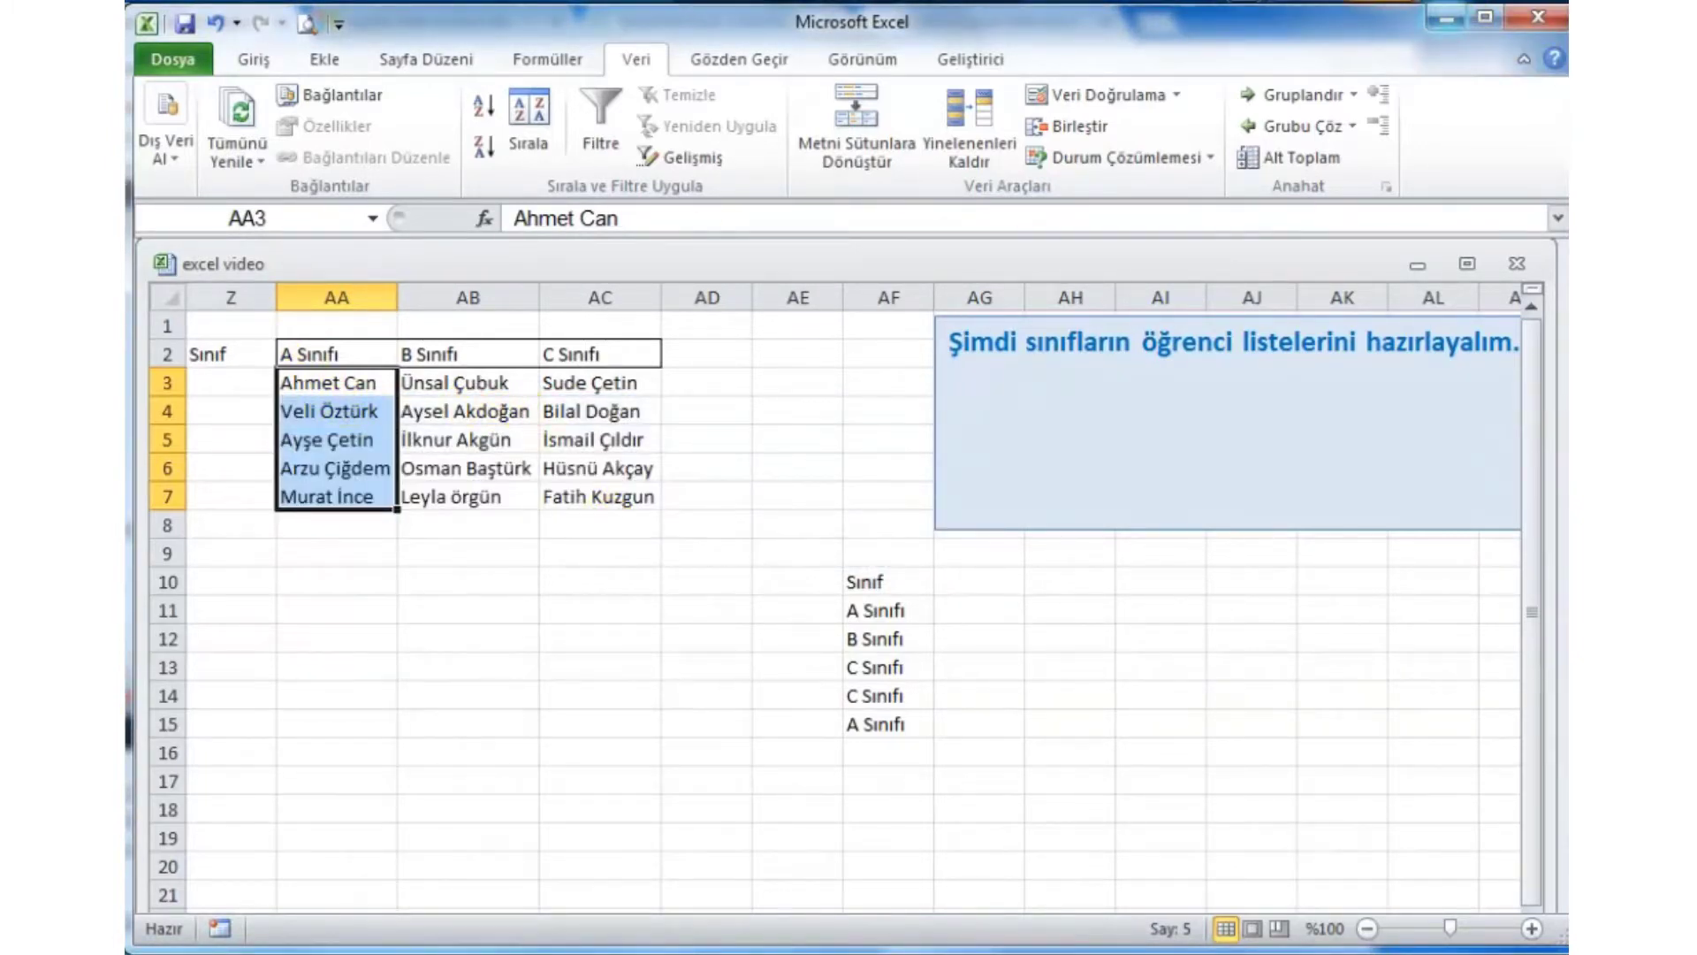
Type 'liste isimleri bitişik olmalı..' on a new line under the note's first sentence.
click(1110, 529)
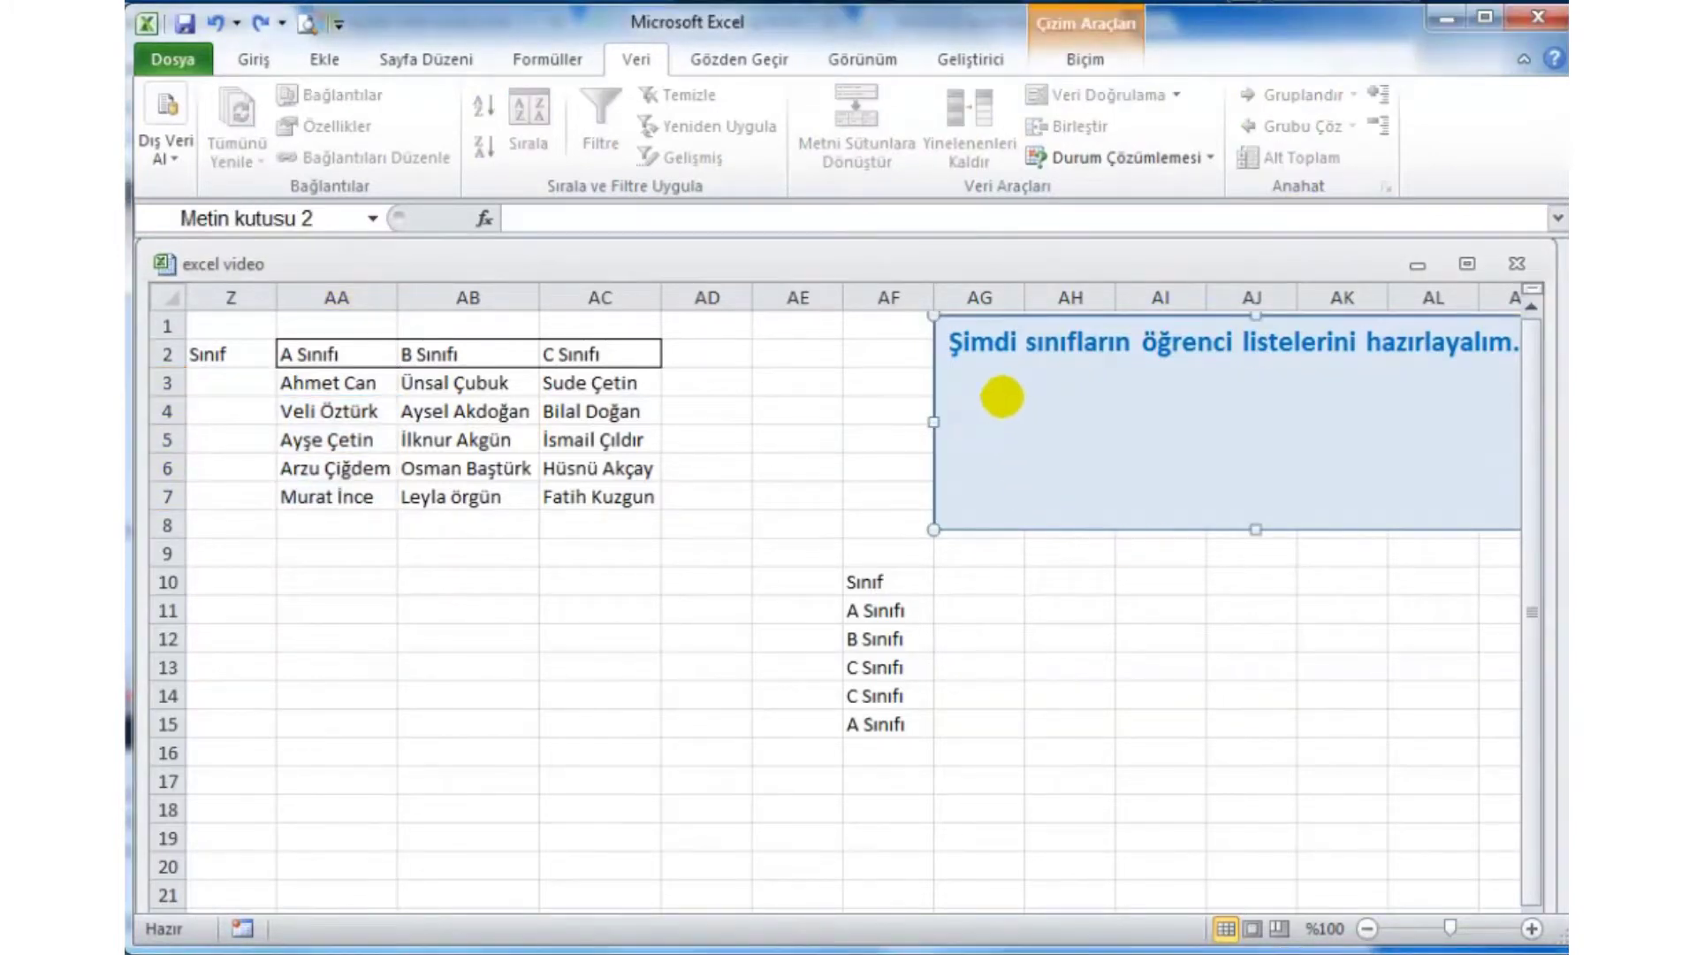
text(l)
text(iste i)
text(simleri )
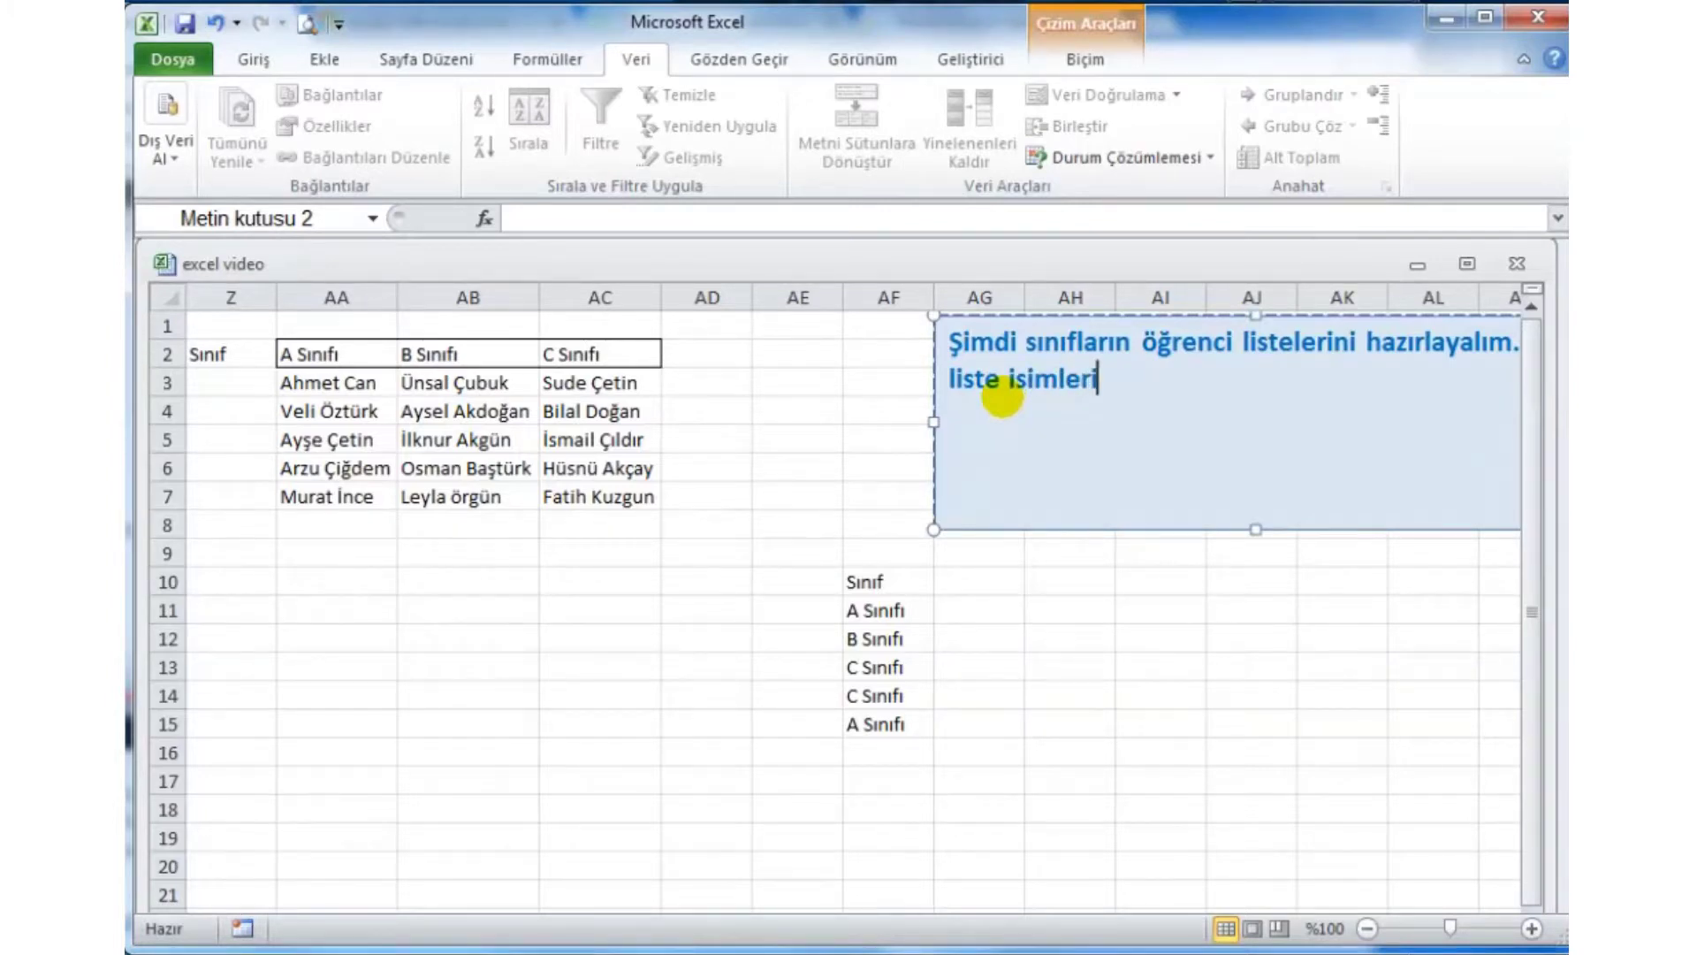
text(bitiş)
text(ik olmal)
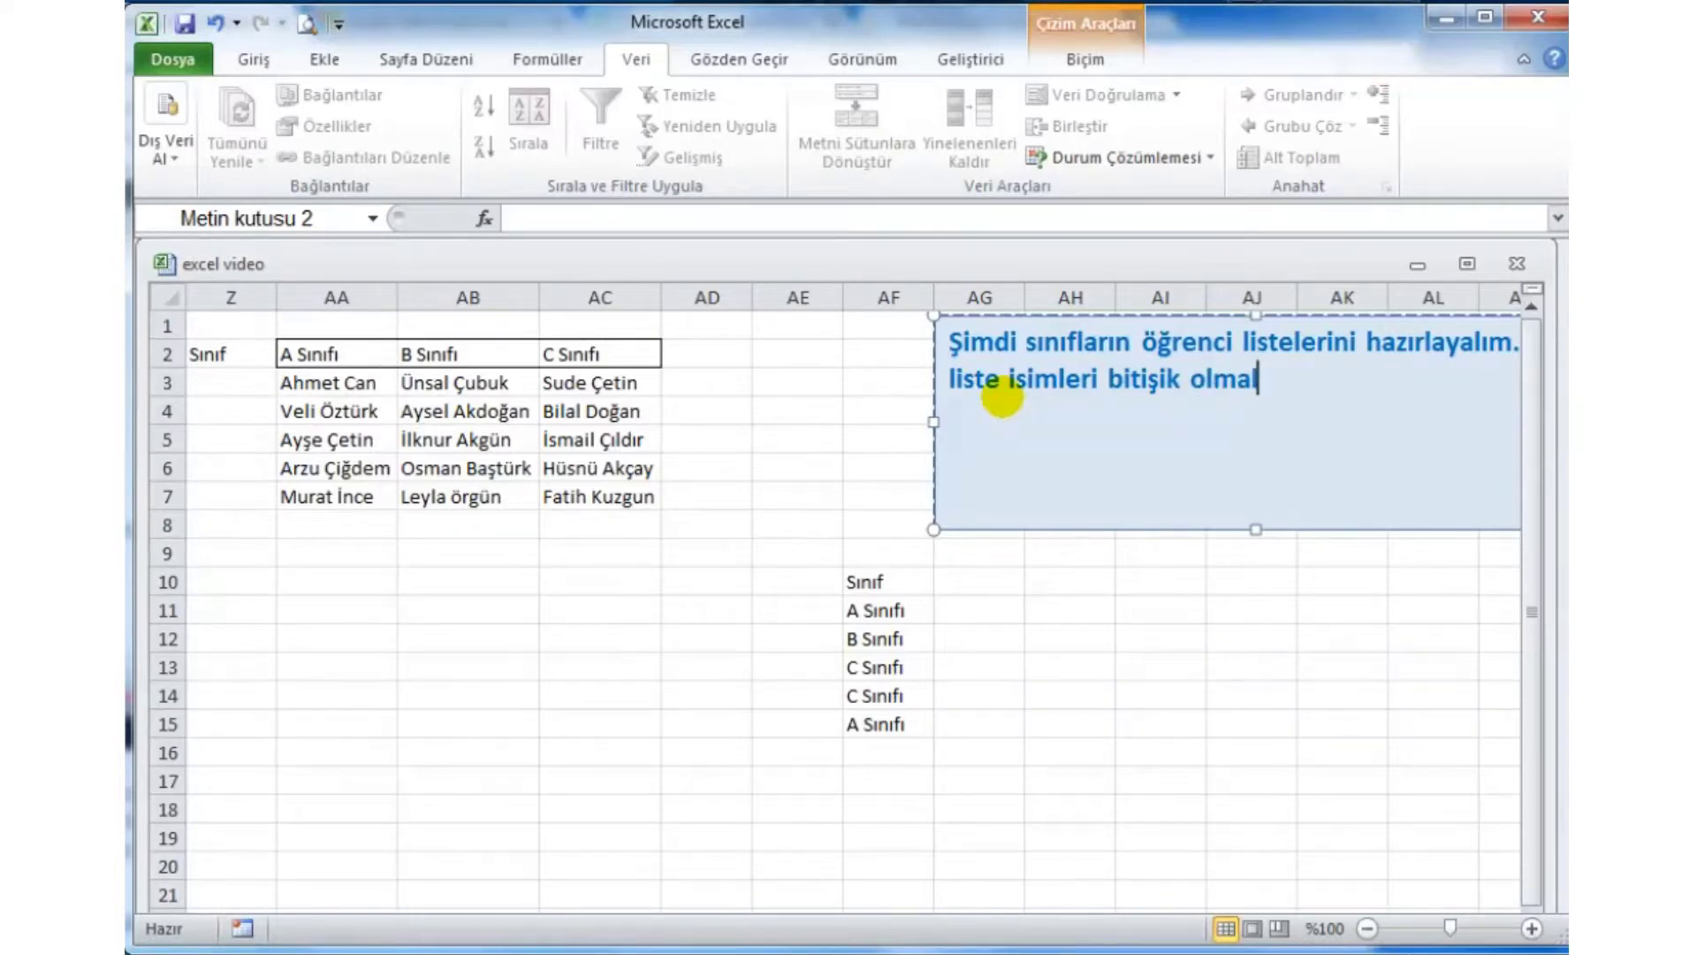
text(ı..)
Insert underscores so headers AA2:AC2 read A_Sınıfı, B_Sınıfı and C_Sınıfı.
click(294, 348)
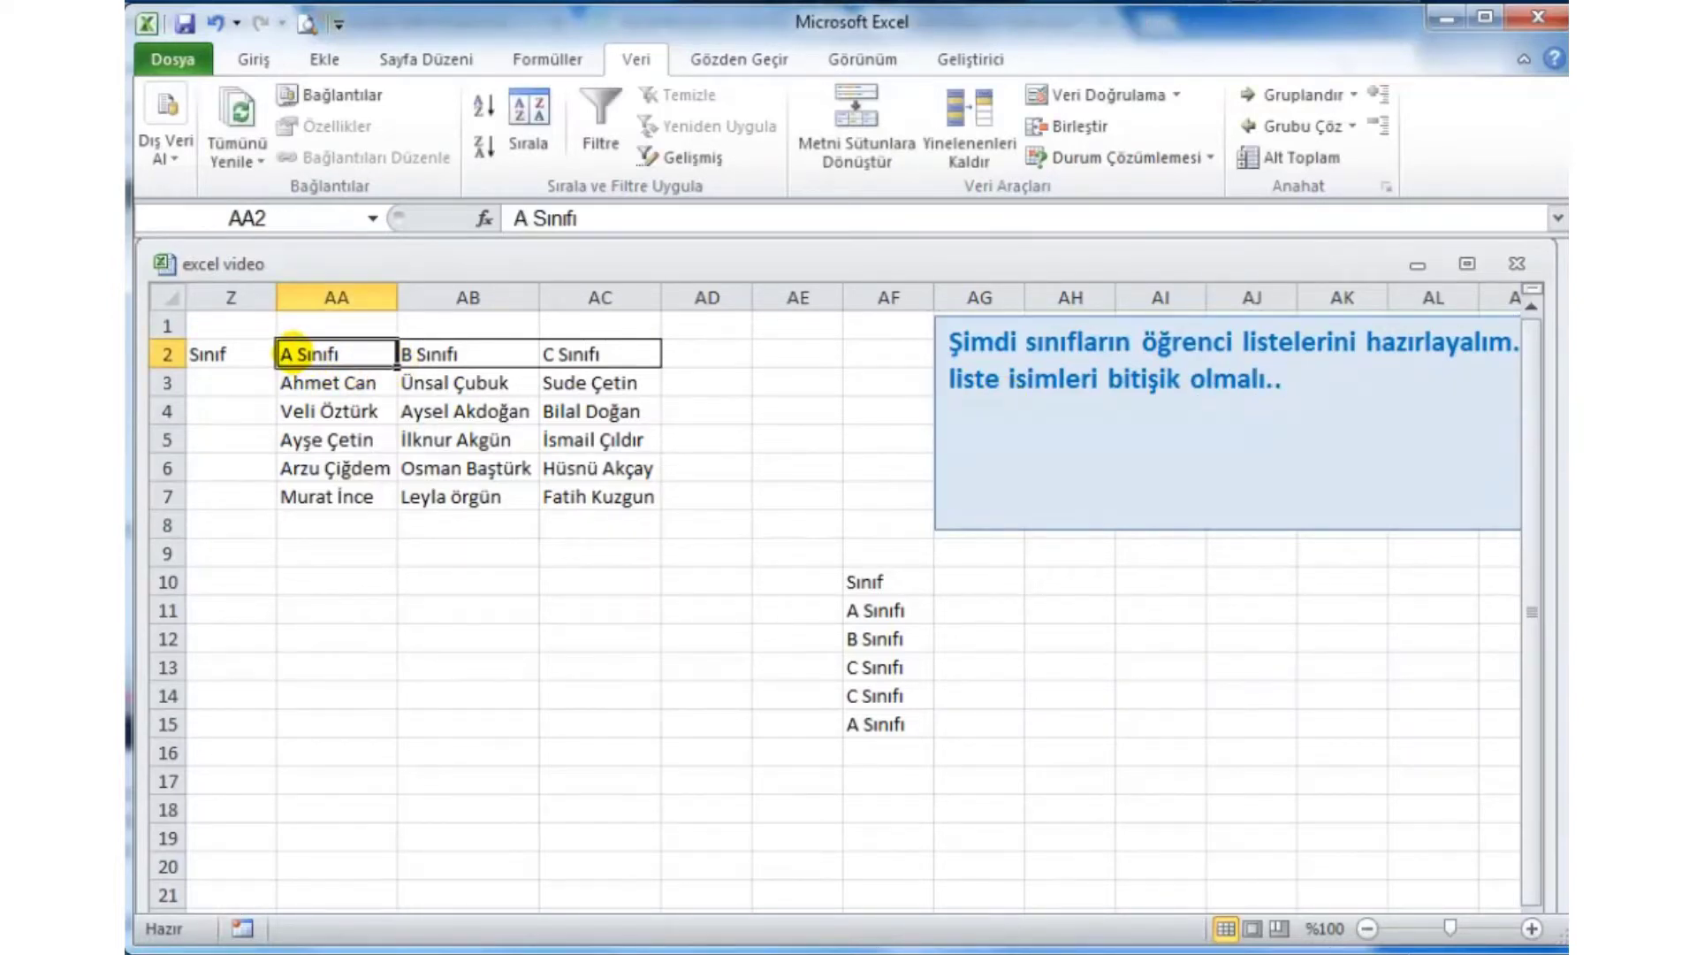
click(525, 218)
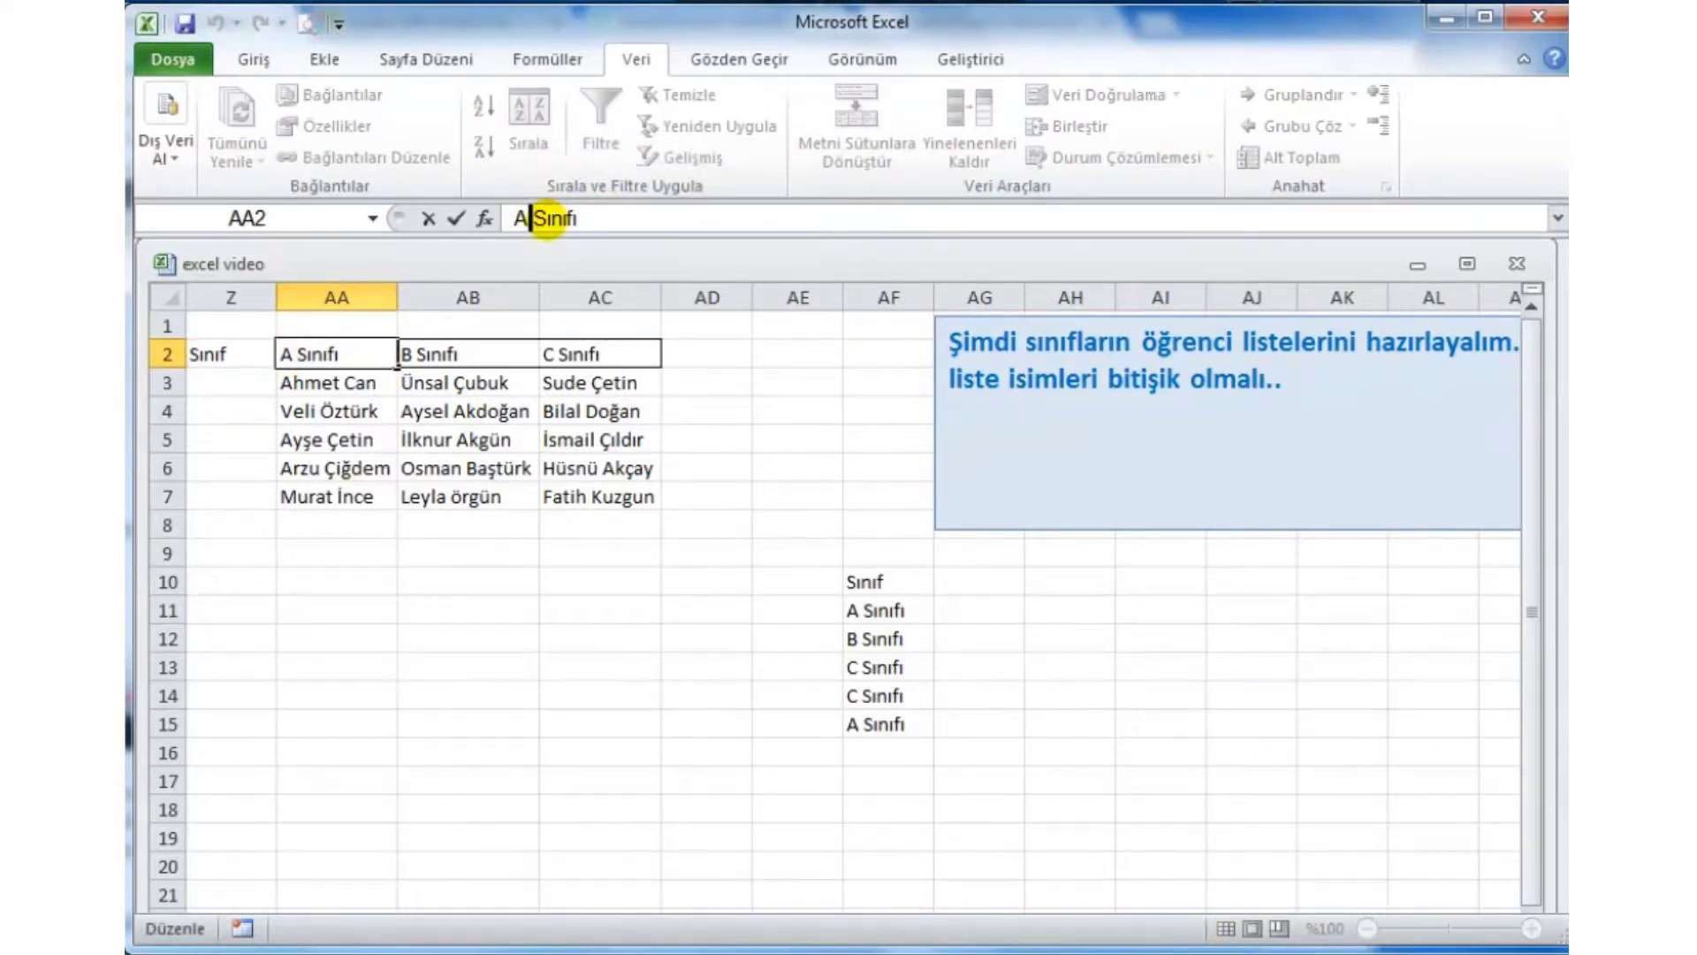
text(_)
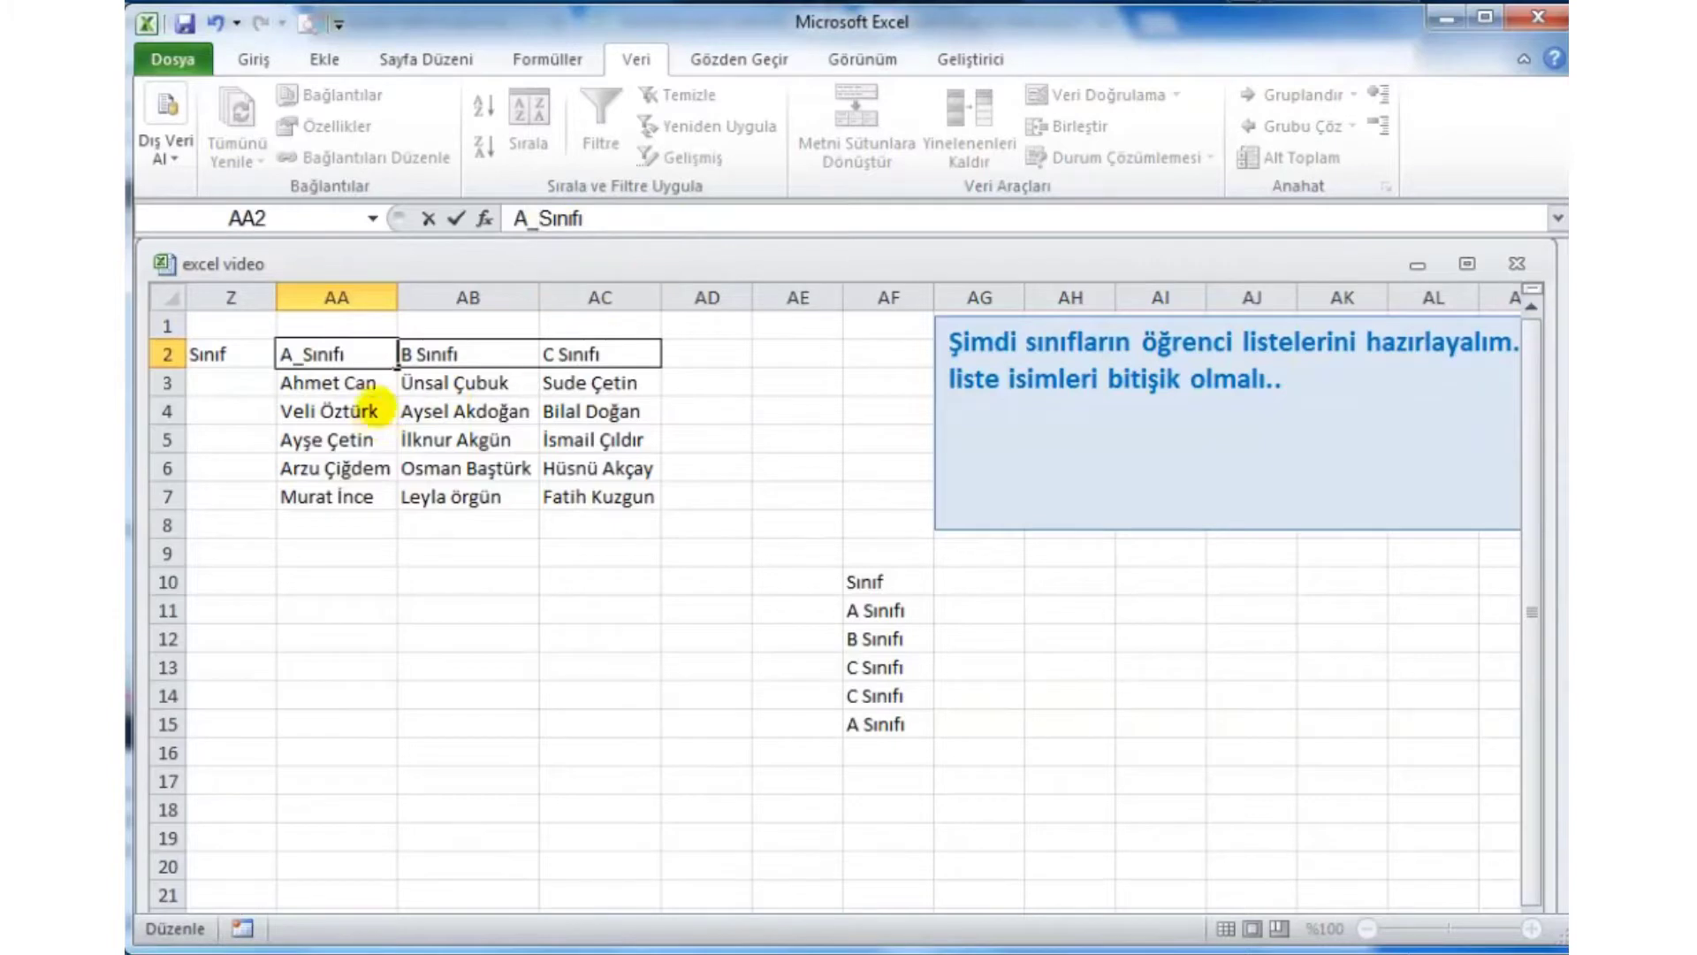
click(425, 351)
double_click(419, 349)
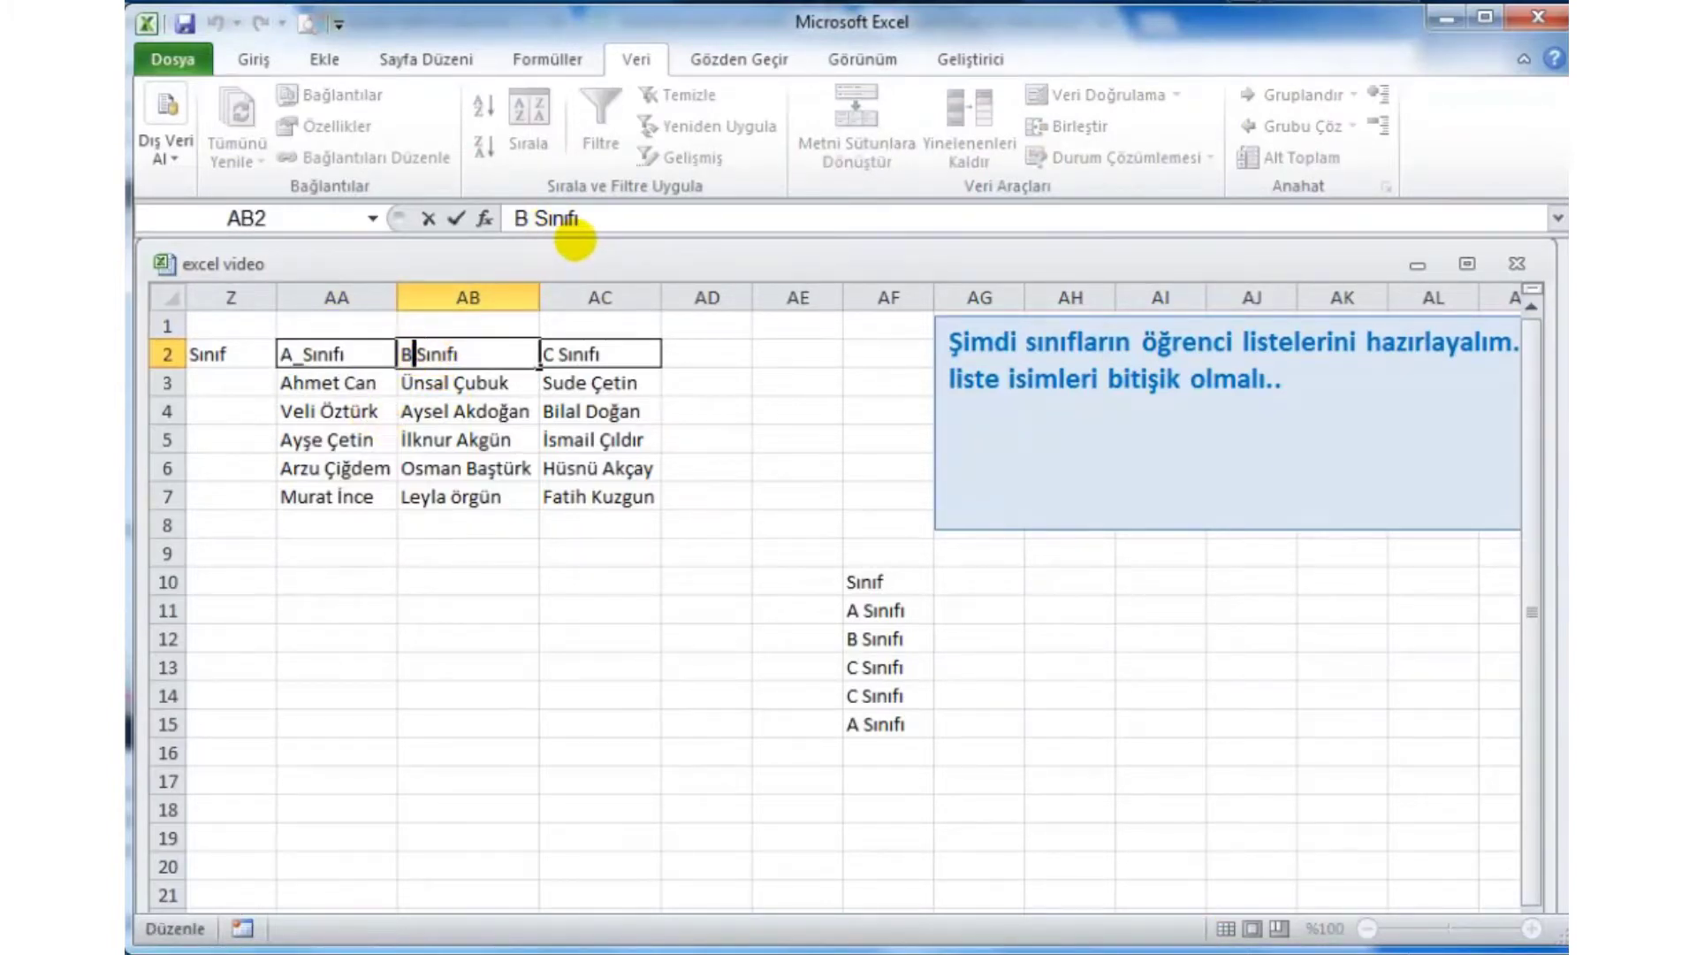
text(_)
click(563, 351)
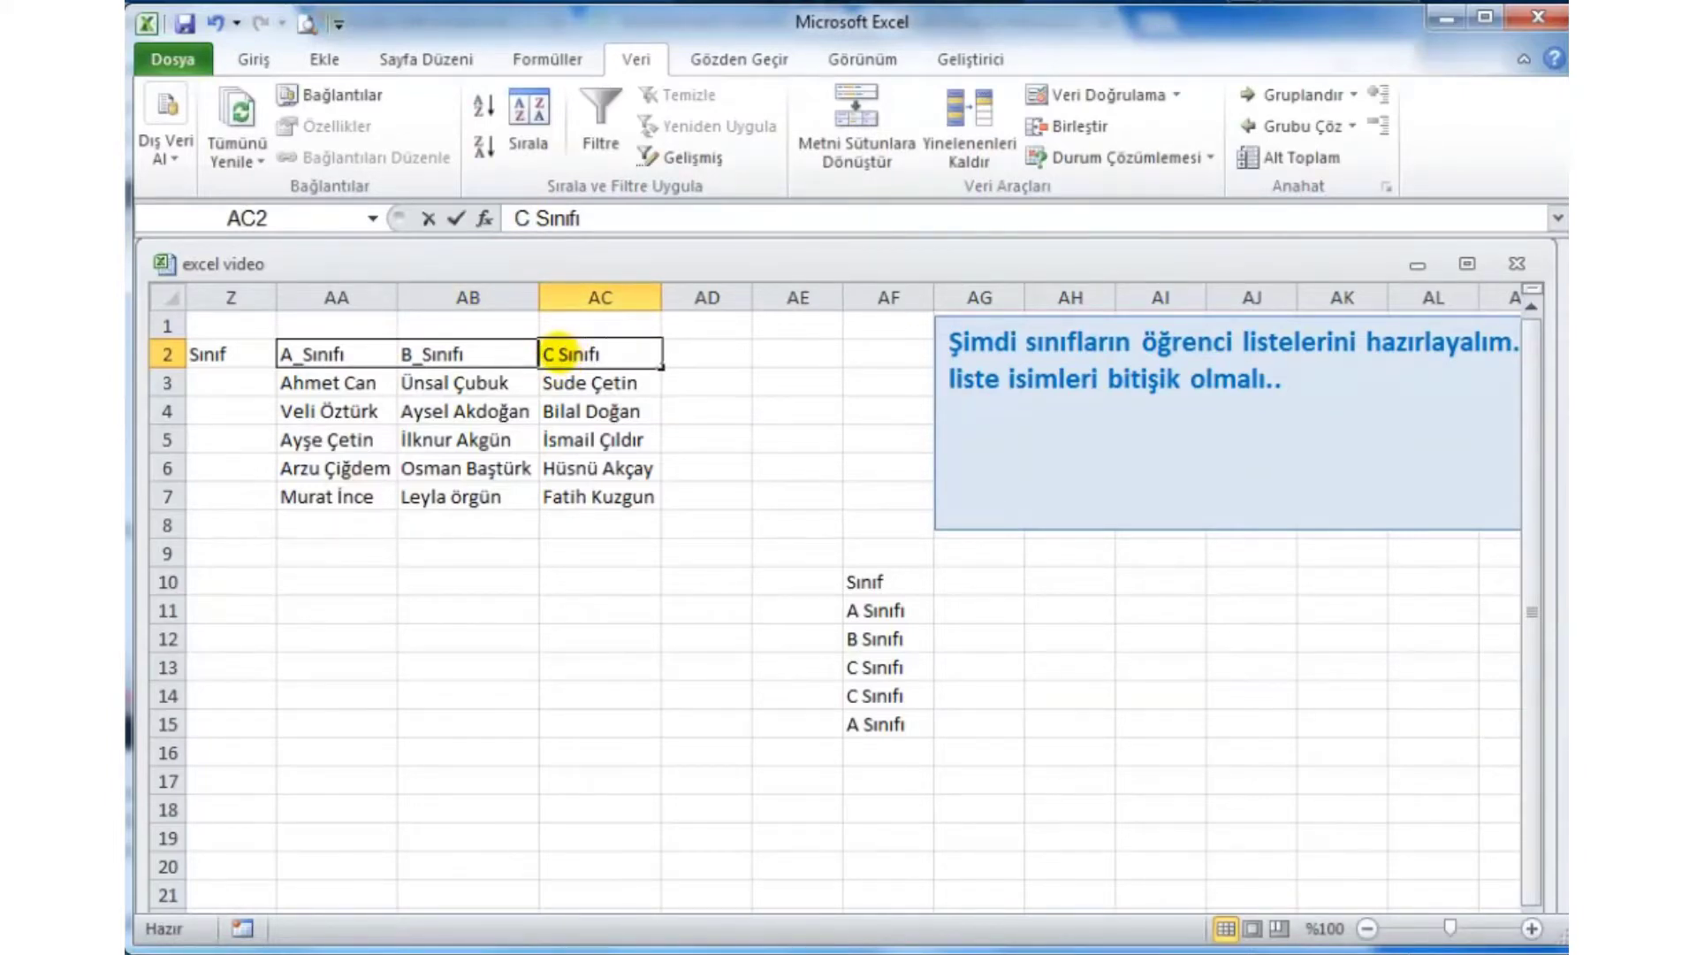
double_click(557, 354)
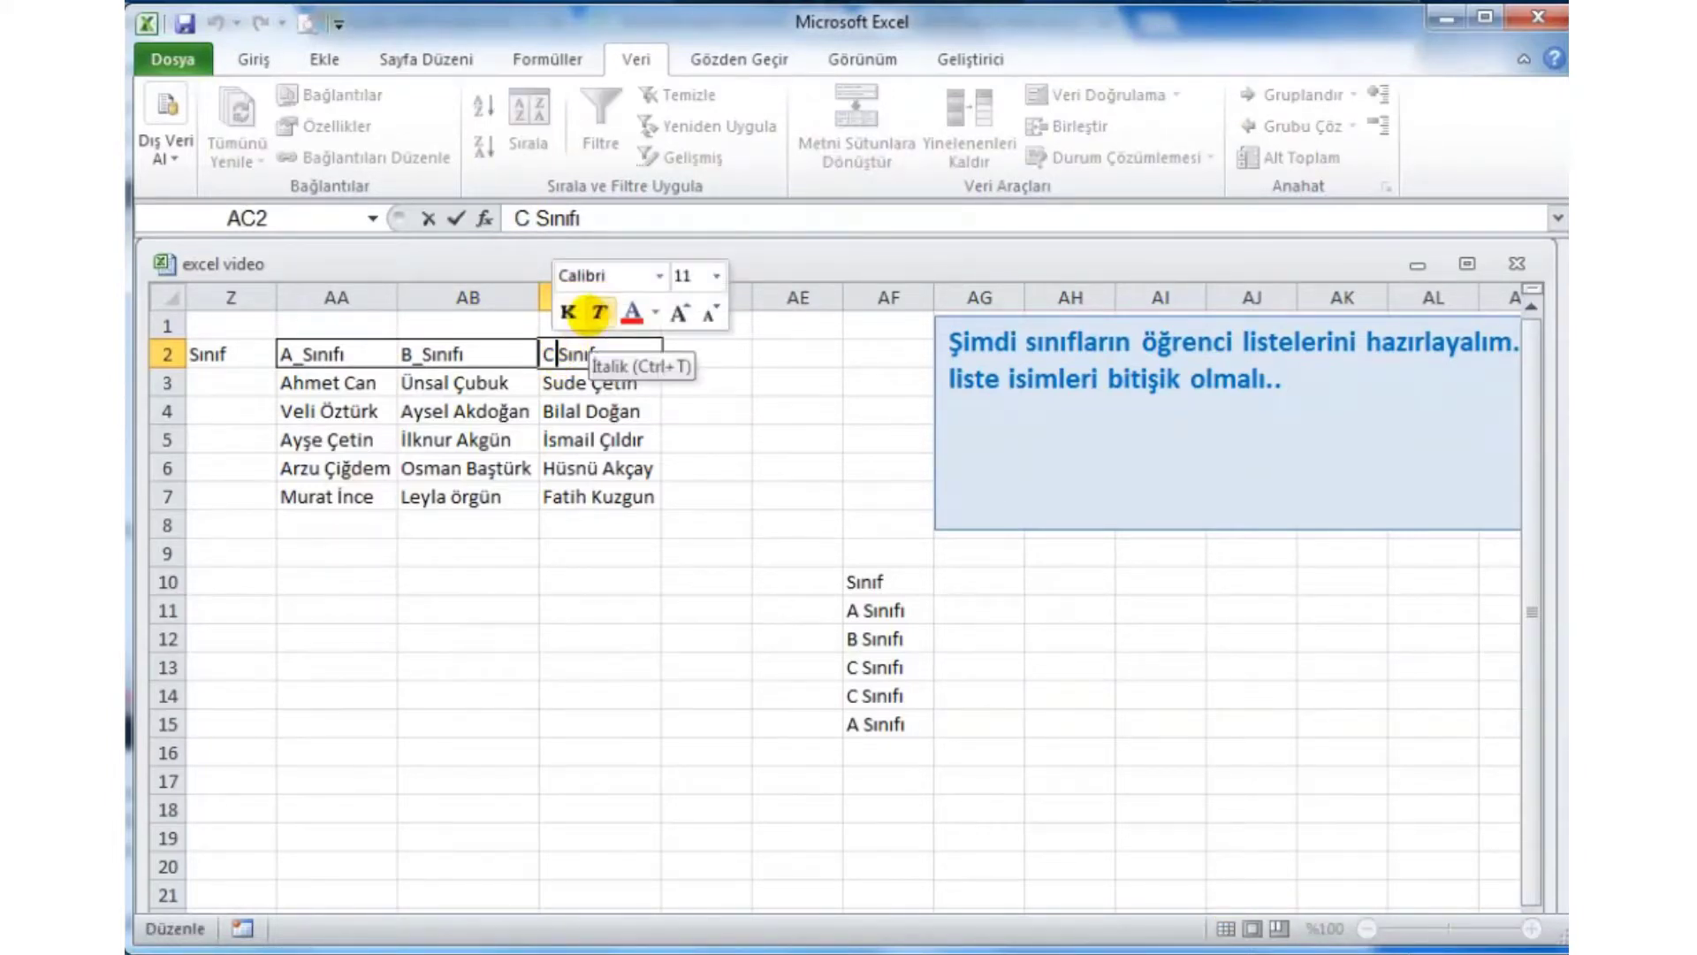
text(_)
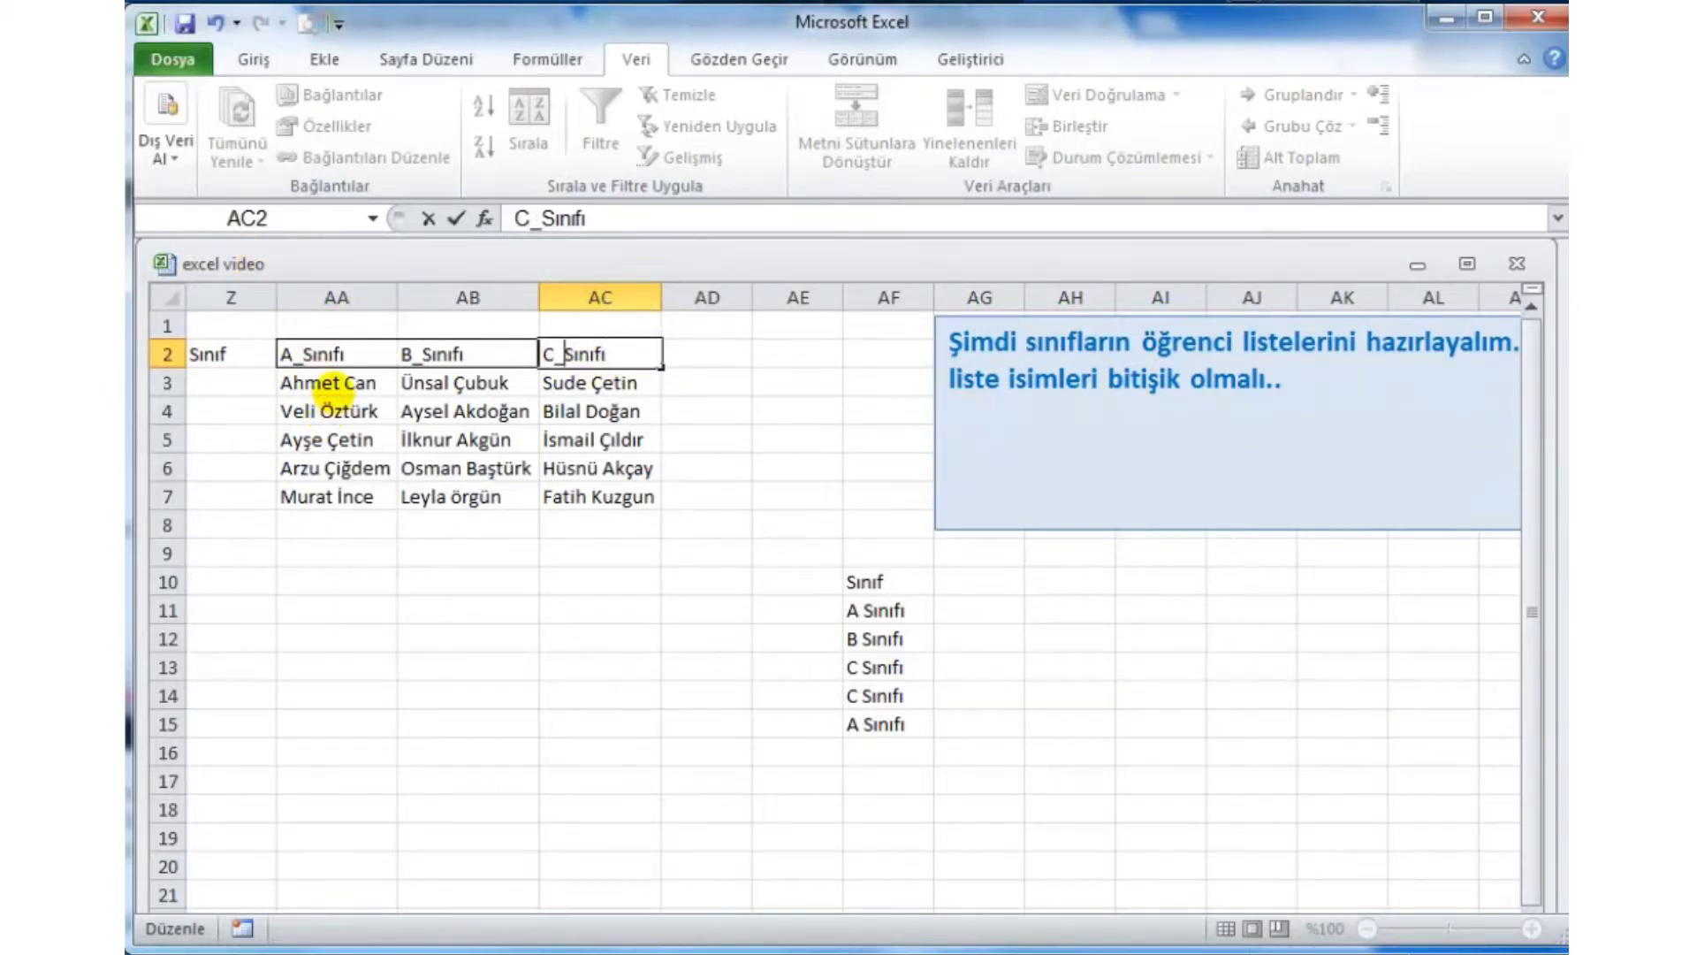
drag(334, 382, 332, 496)
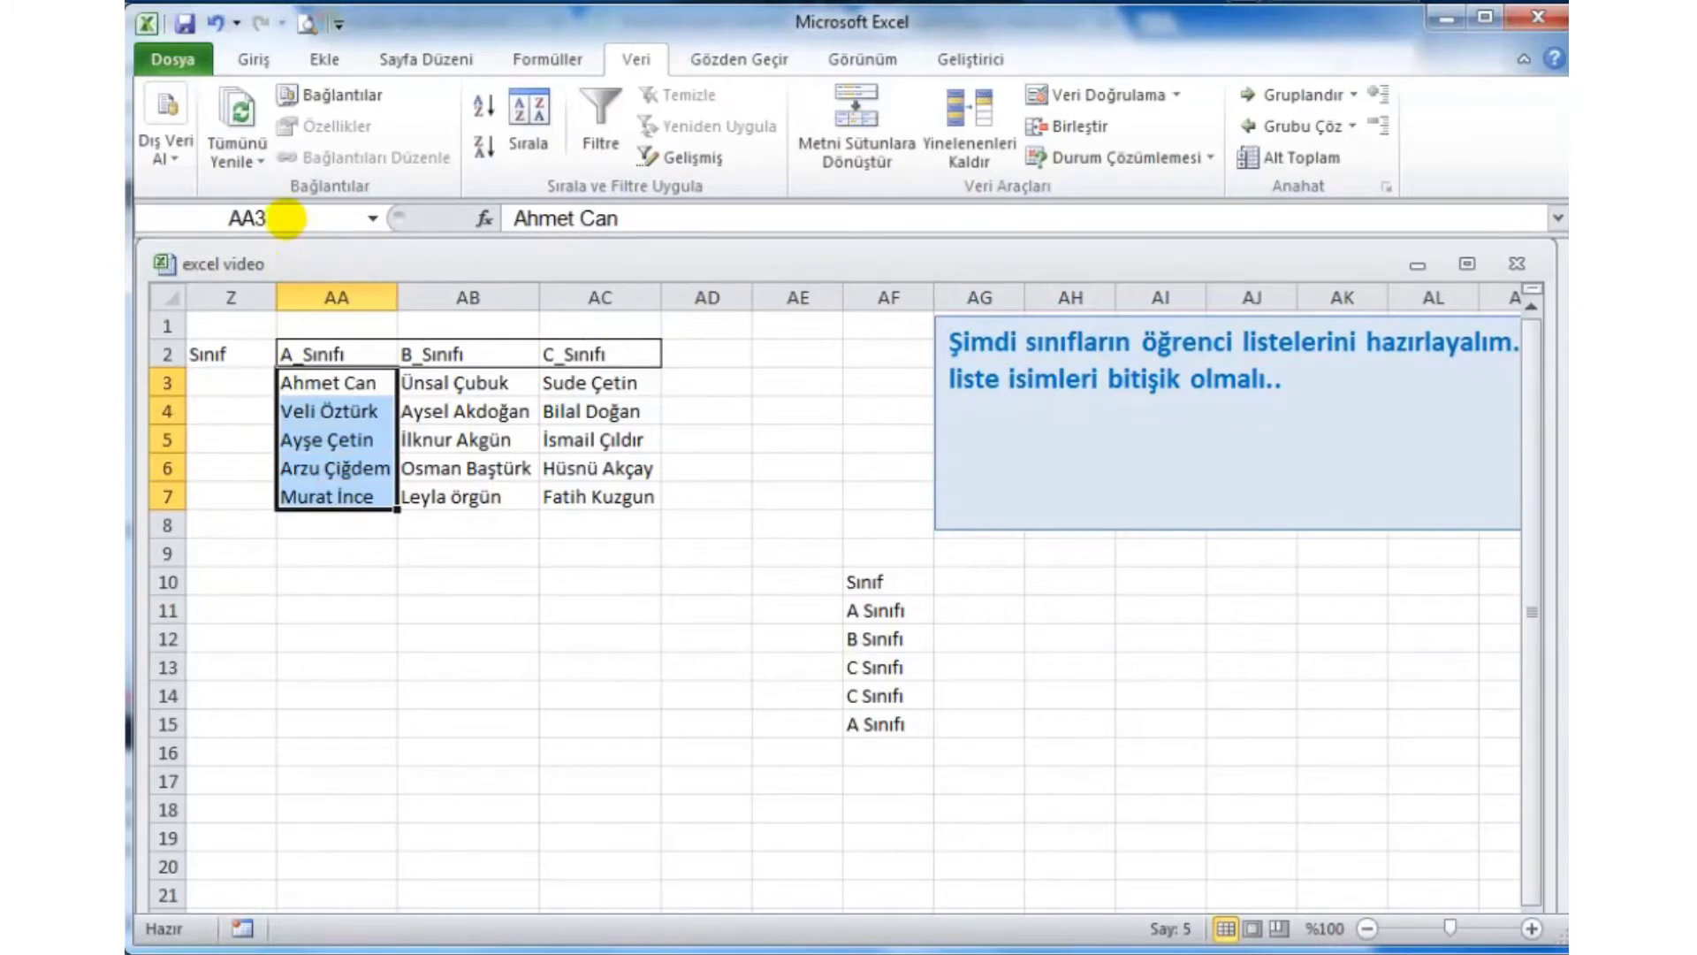
Name AA3:AA7 A_Sınıfı via the Name Box, cancelling a stray edit in AB3.
click(205, 215)
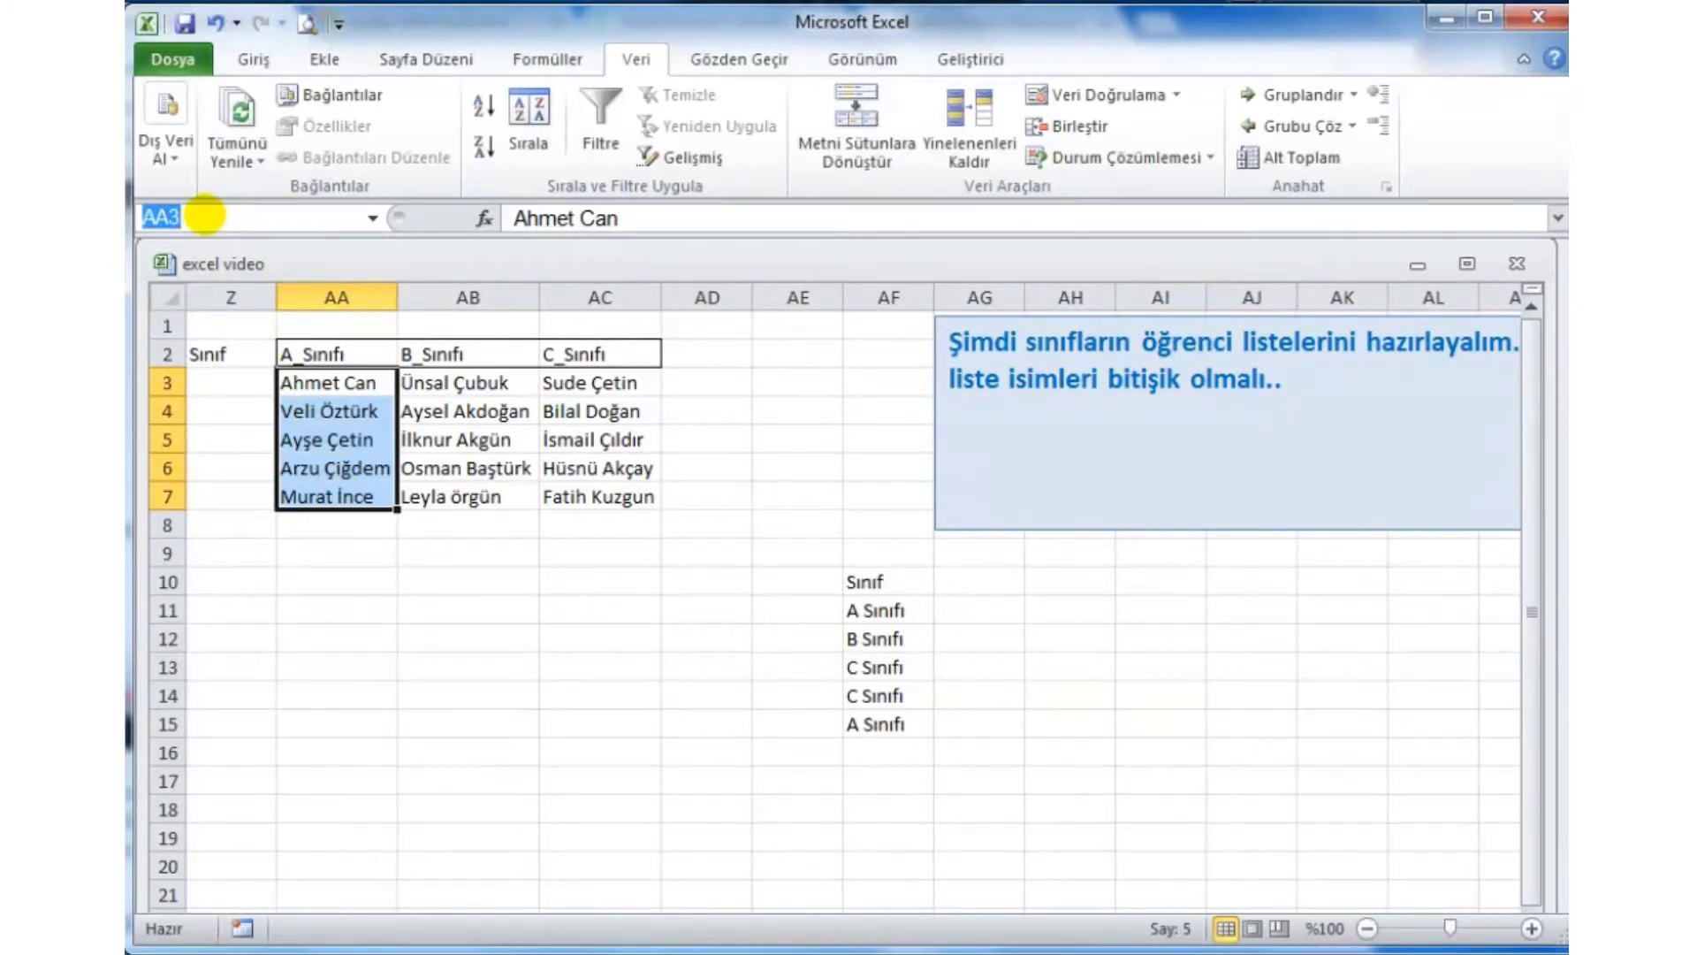
text(A_Sınıfı)
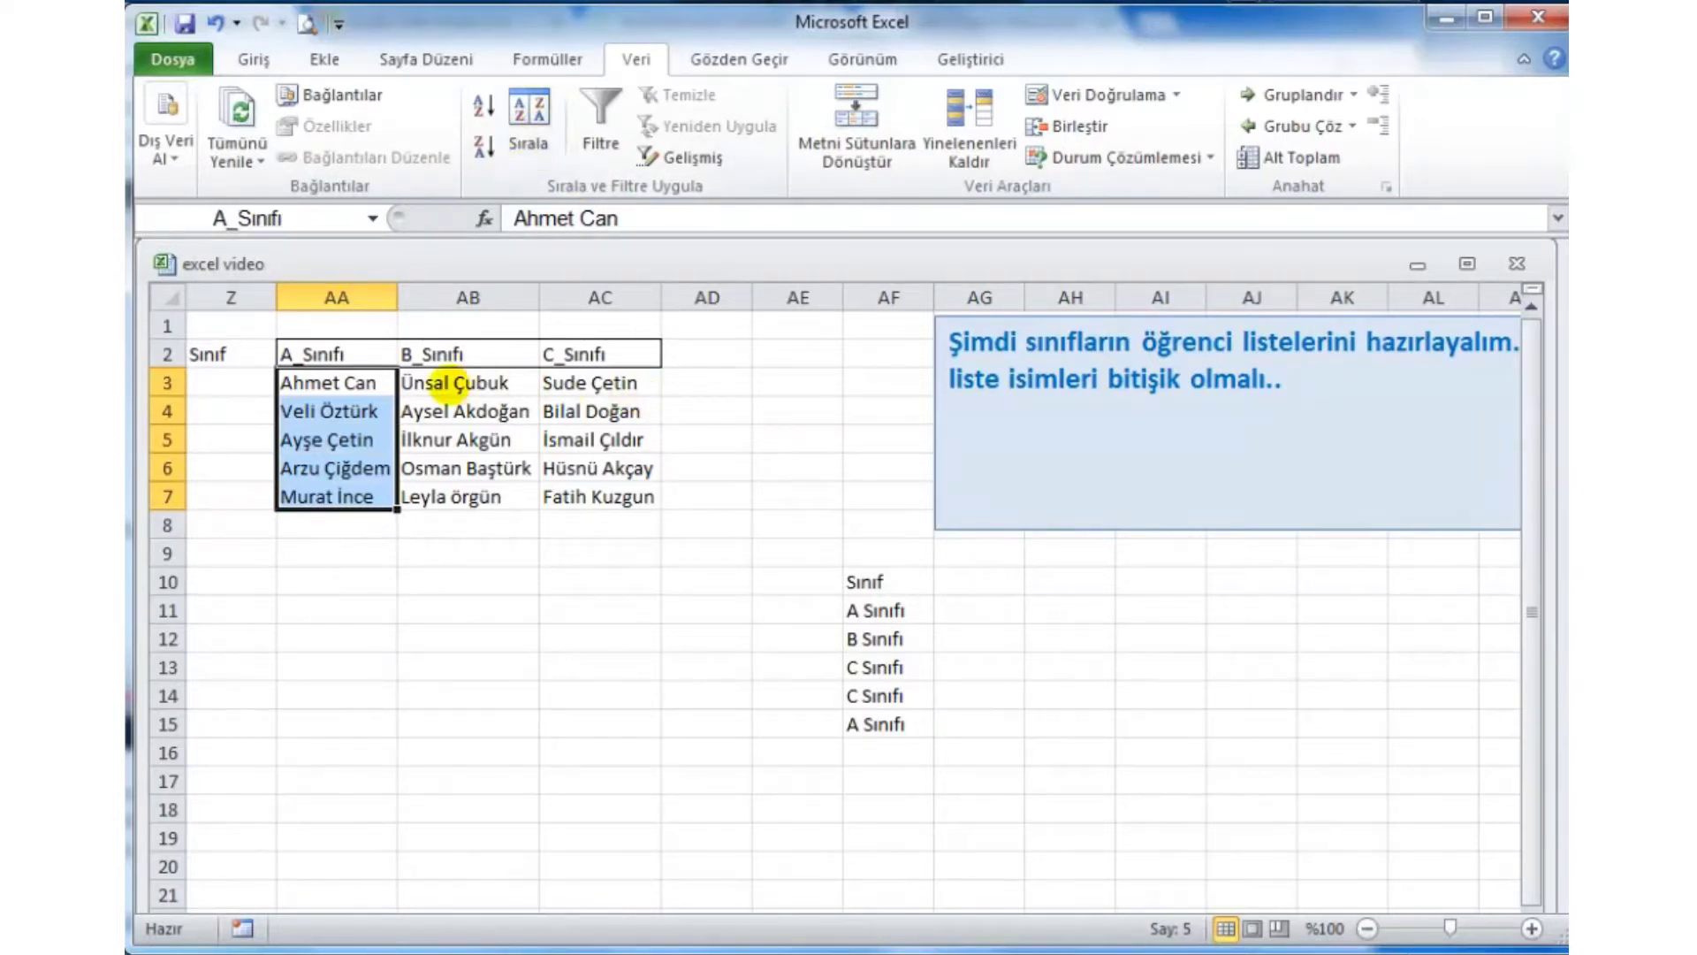
drag(440, 383, 451, 502)
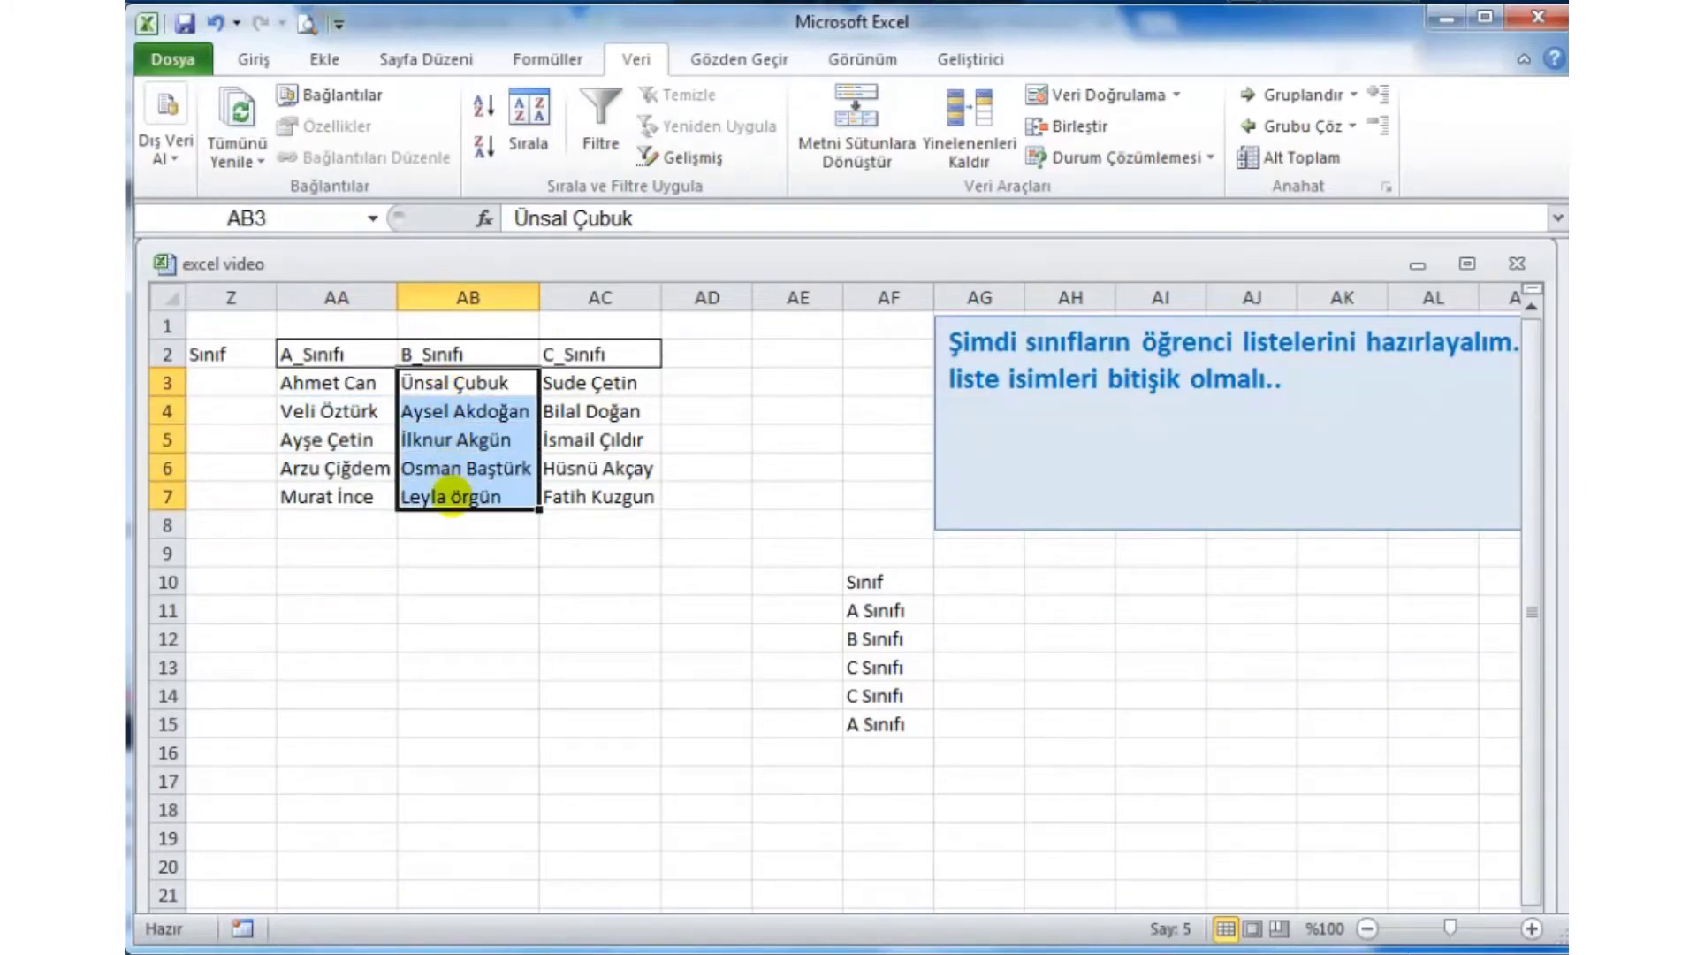
text(B_)
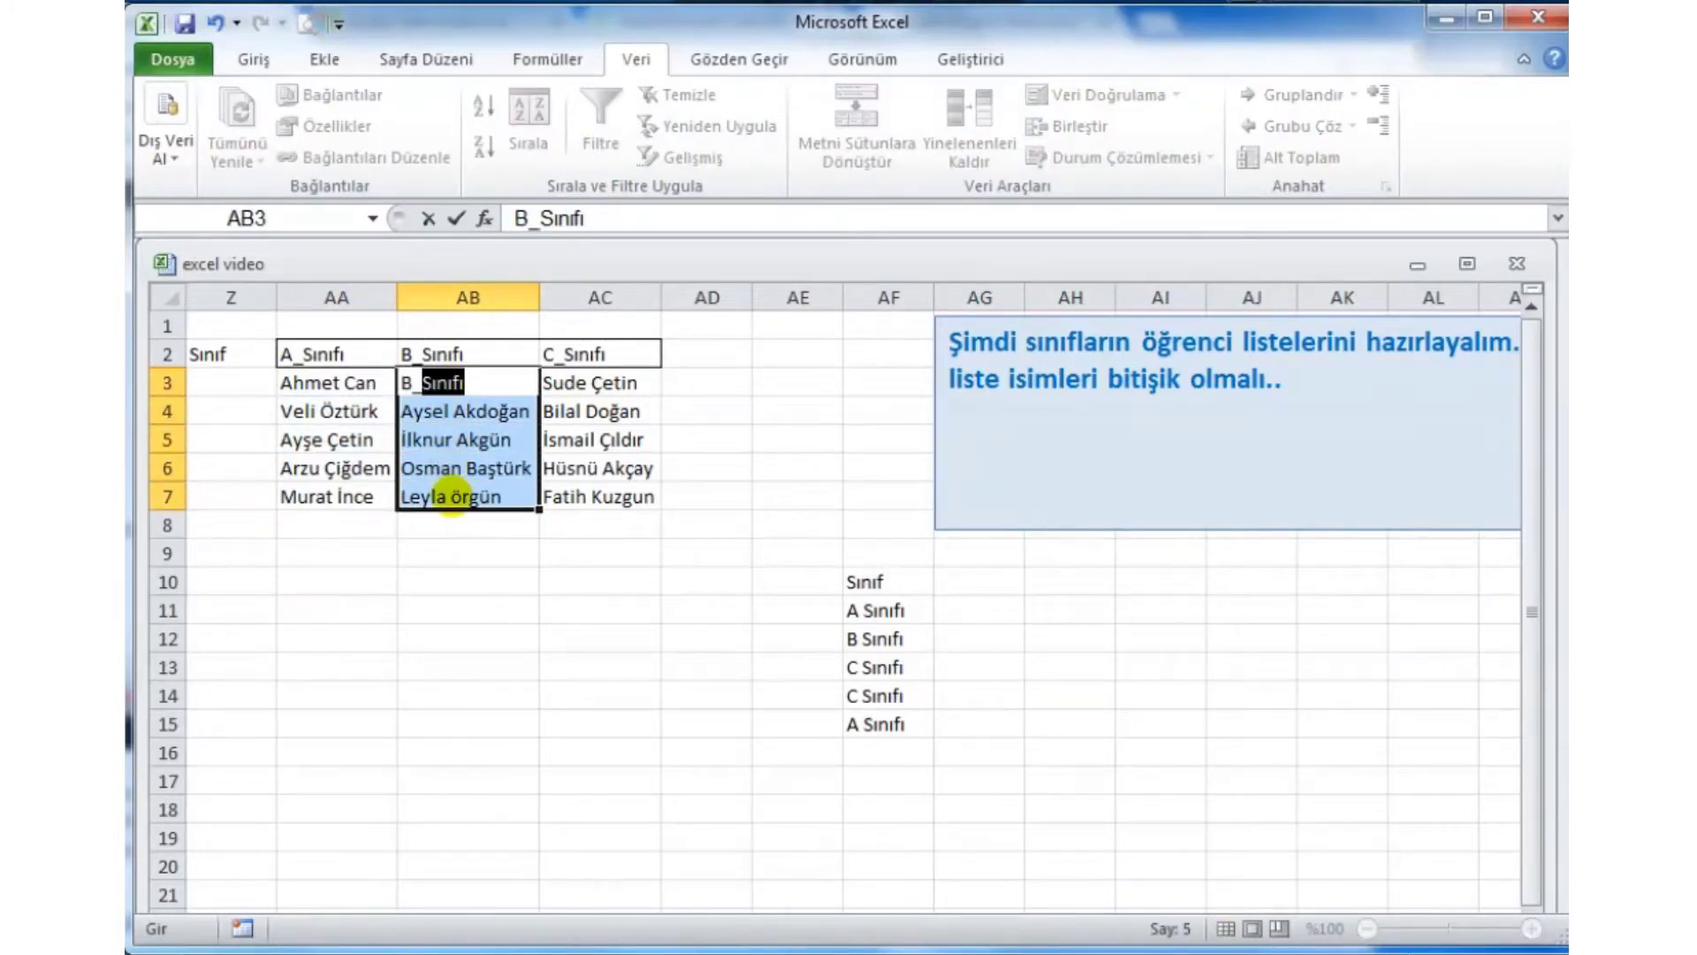
text(SINI)
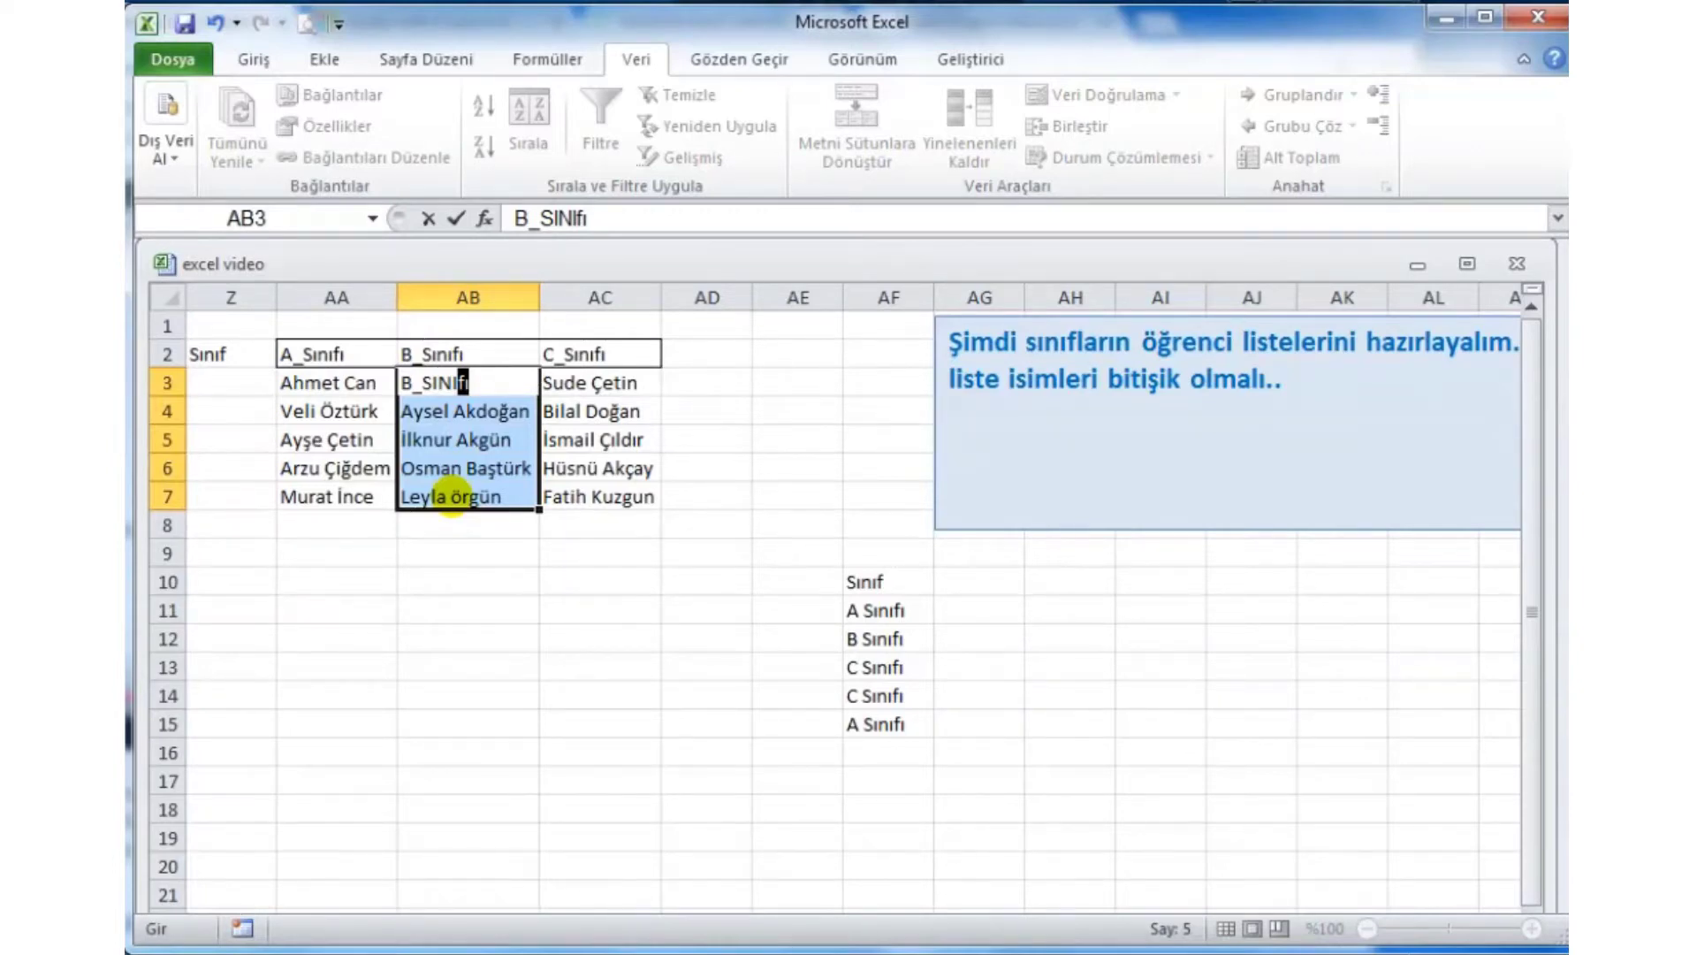
key(BackSpace)
key(Escape)
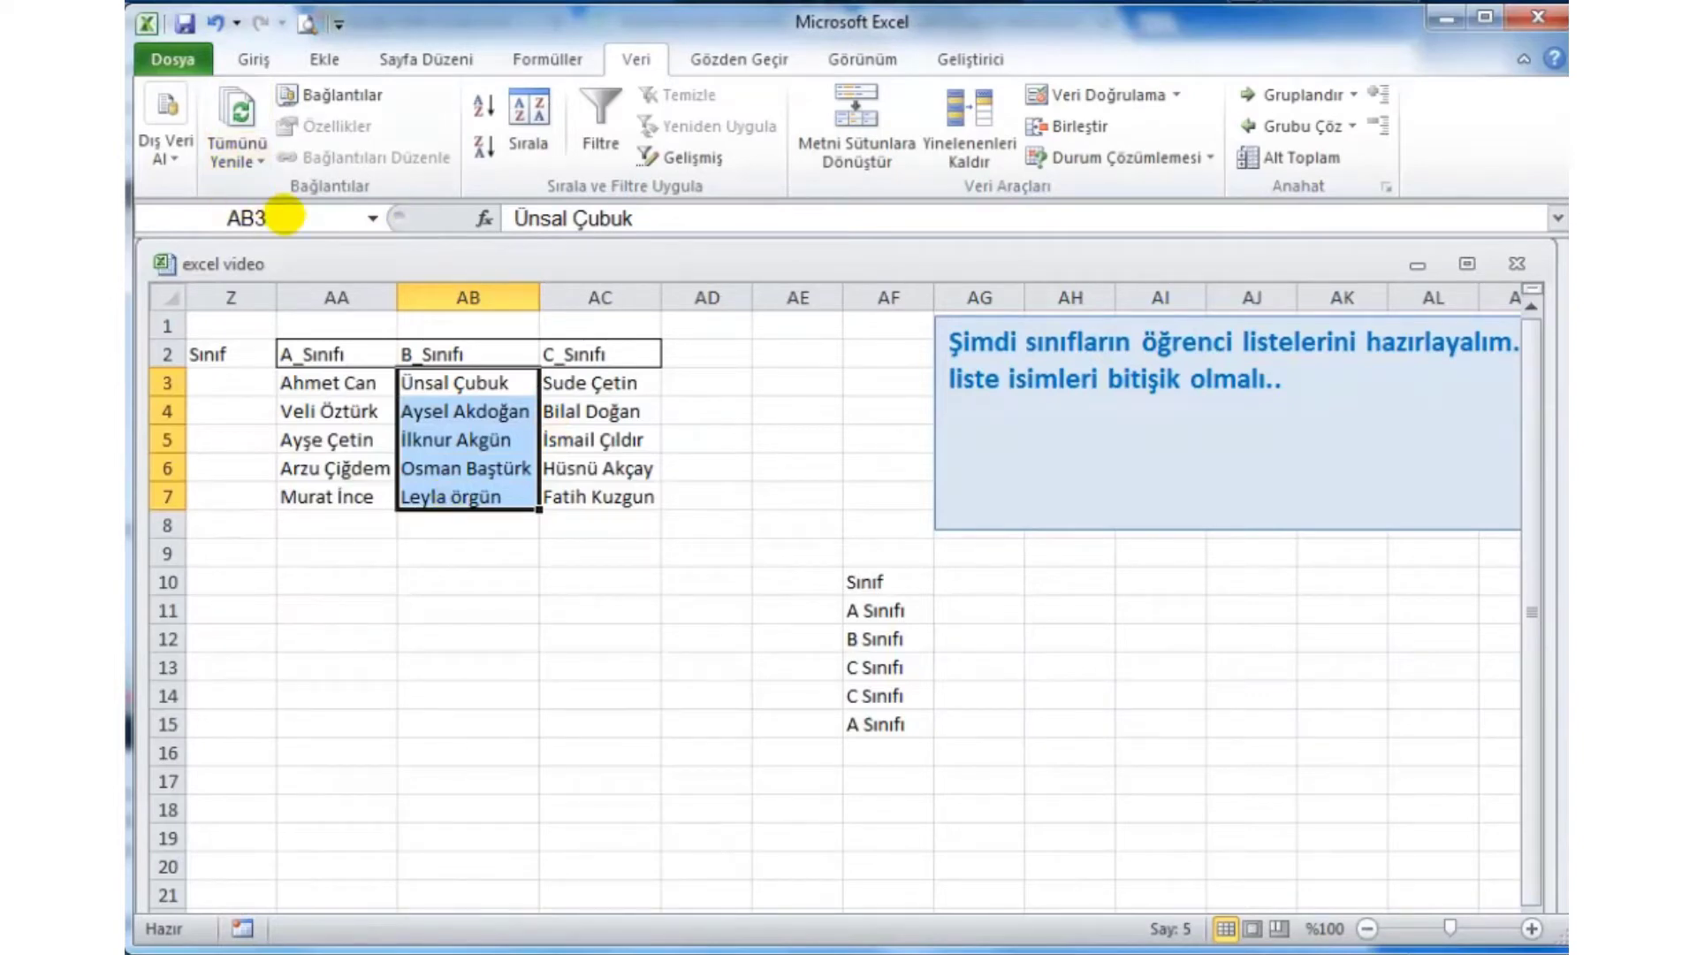
Name the AB3:AB7 and AC3:AC7 student lists B_Sınıfı and C_Sınıfı.
click(320, 217)
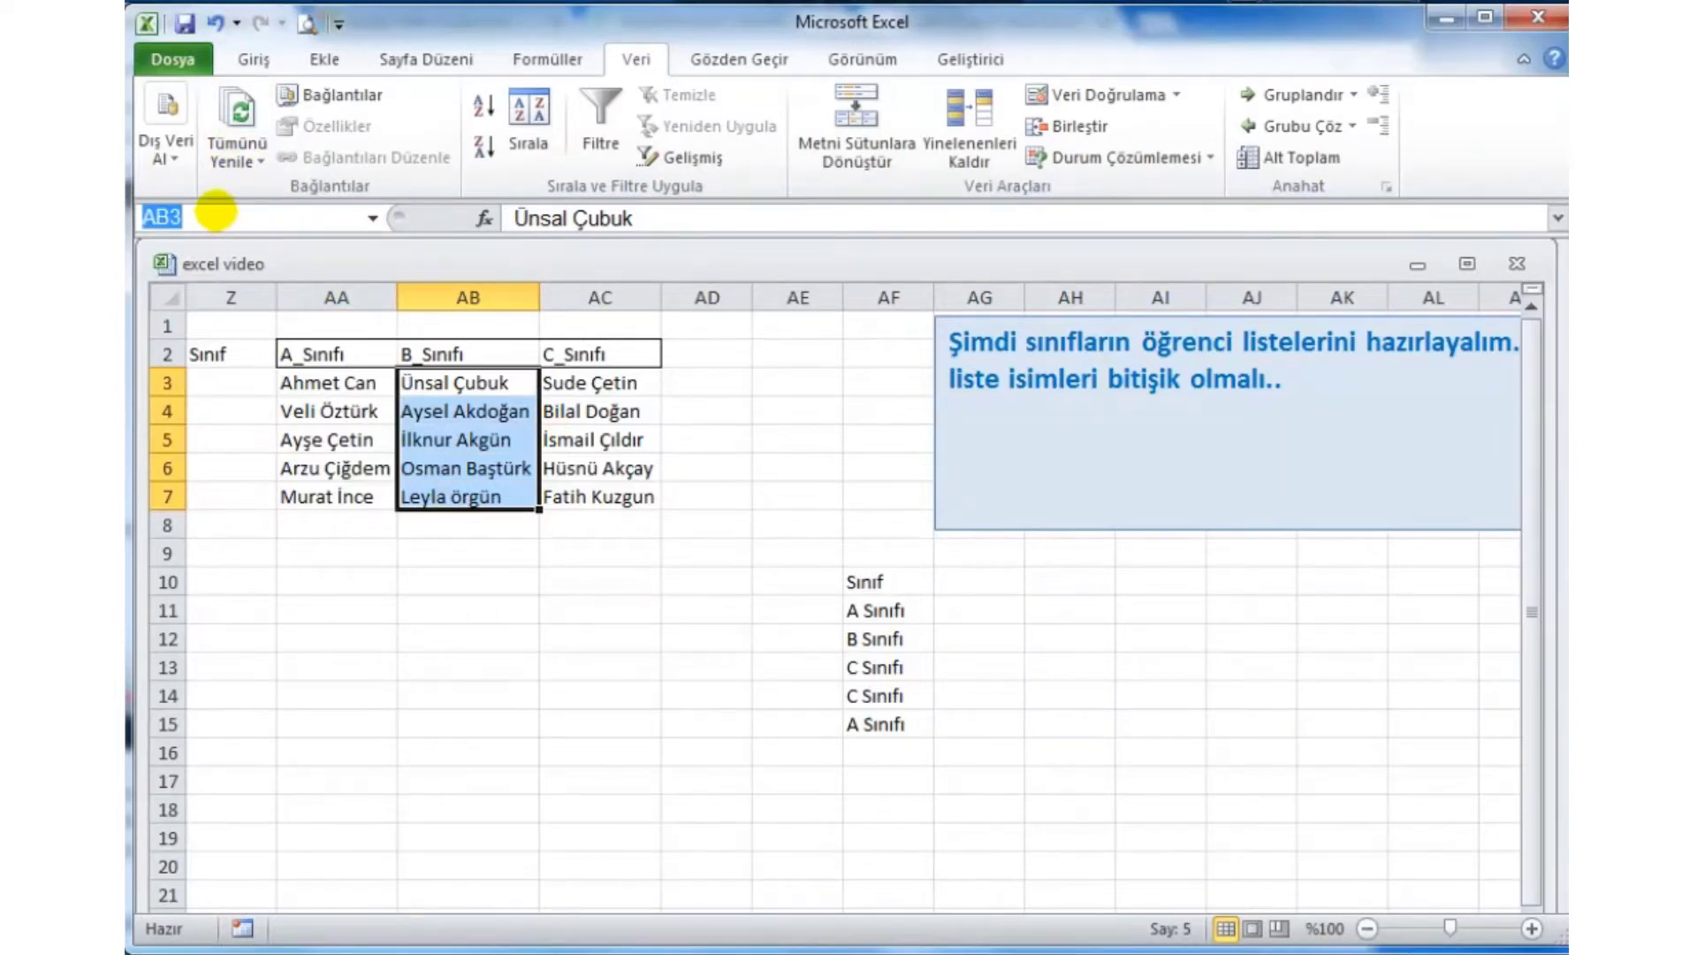
text(B_Sınıfı)
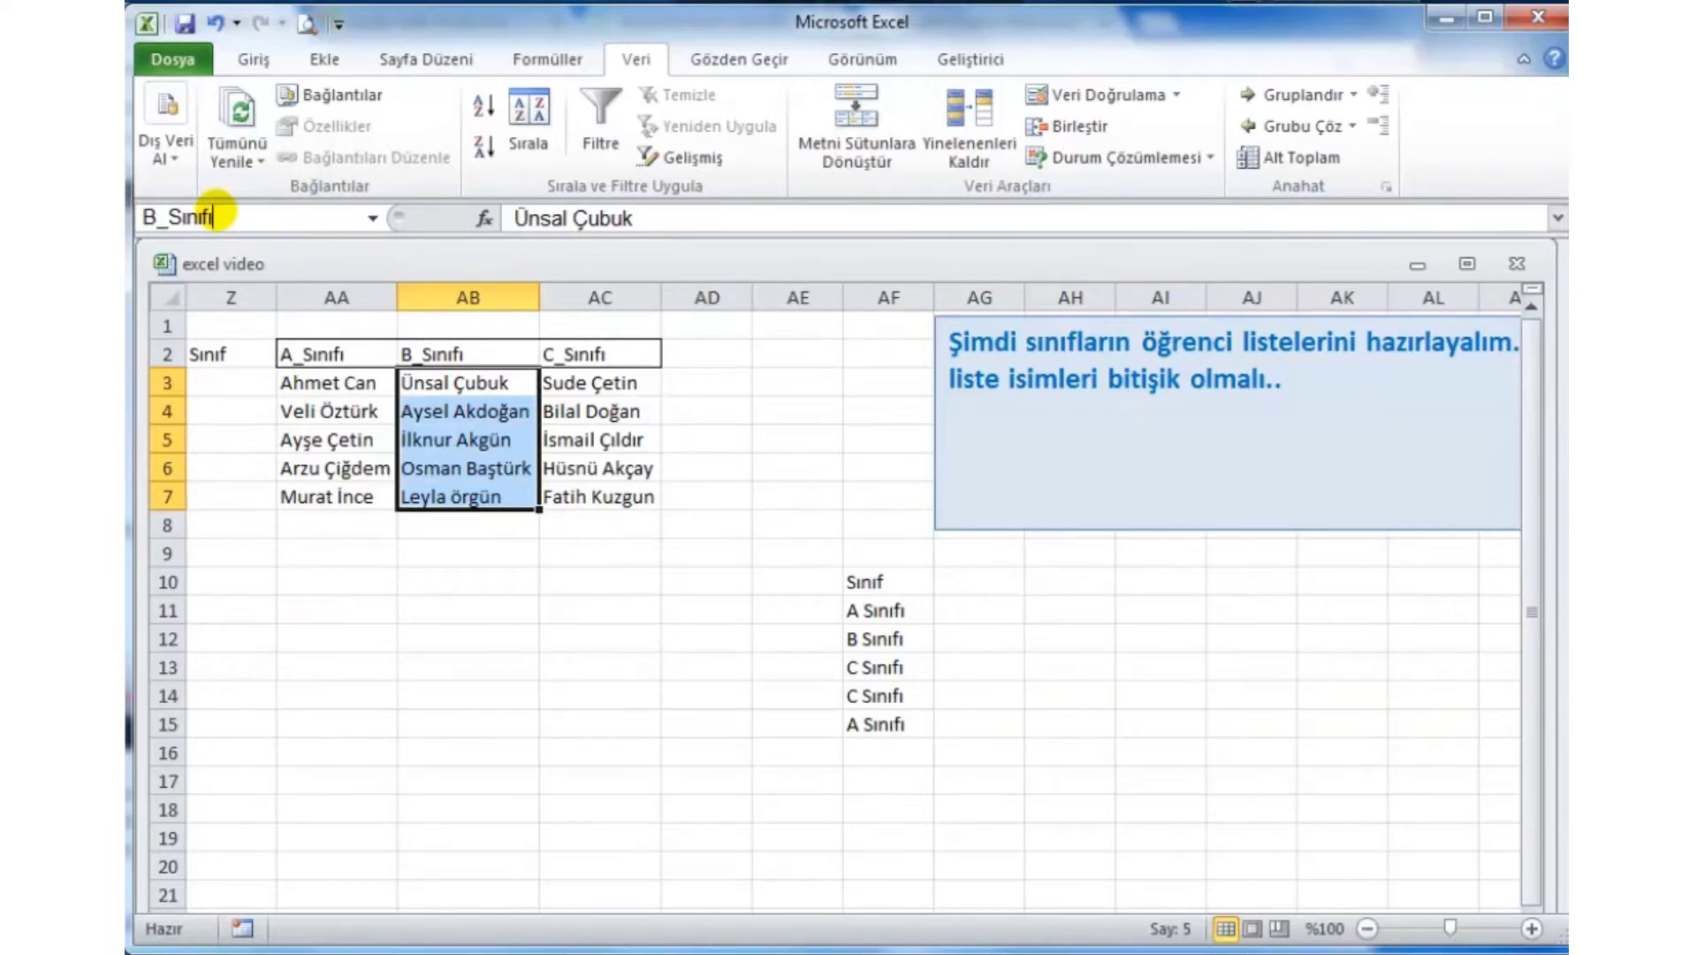
key(Return)
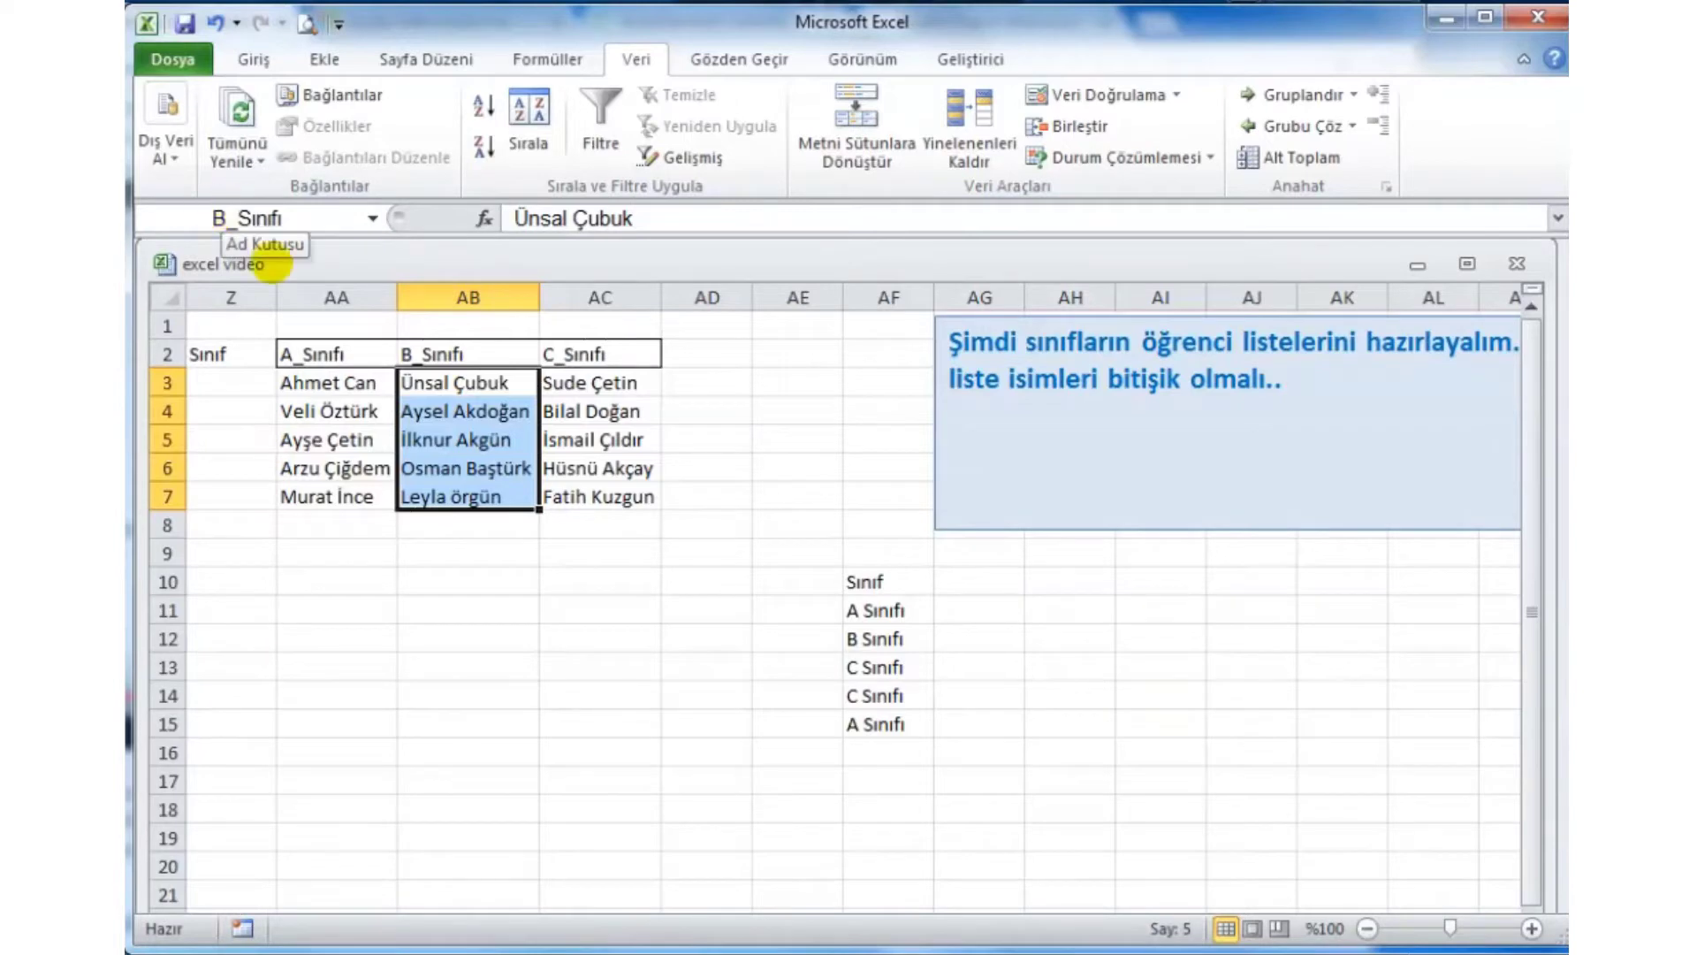
drag(590, 382, 601, 496)
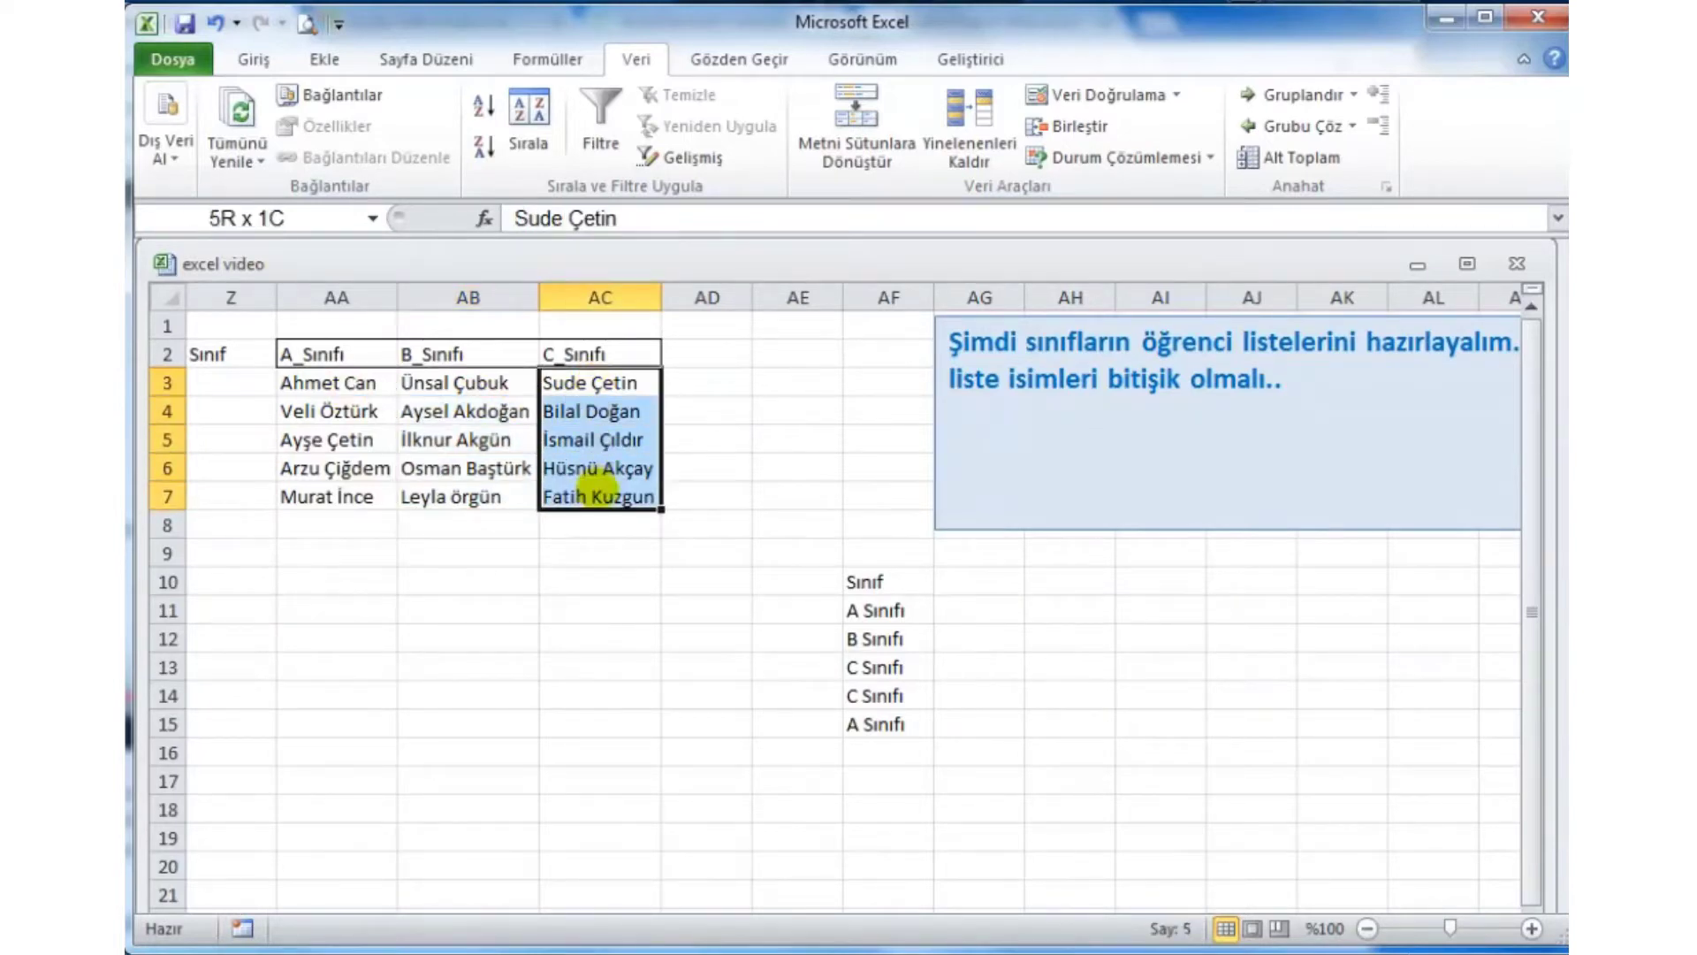
click(277, 214)
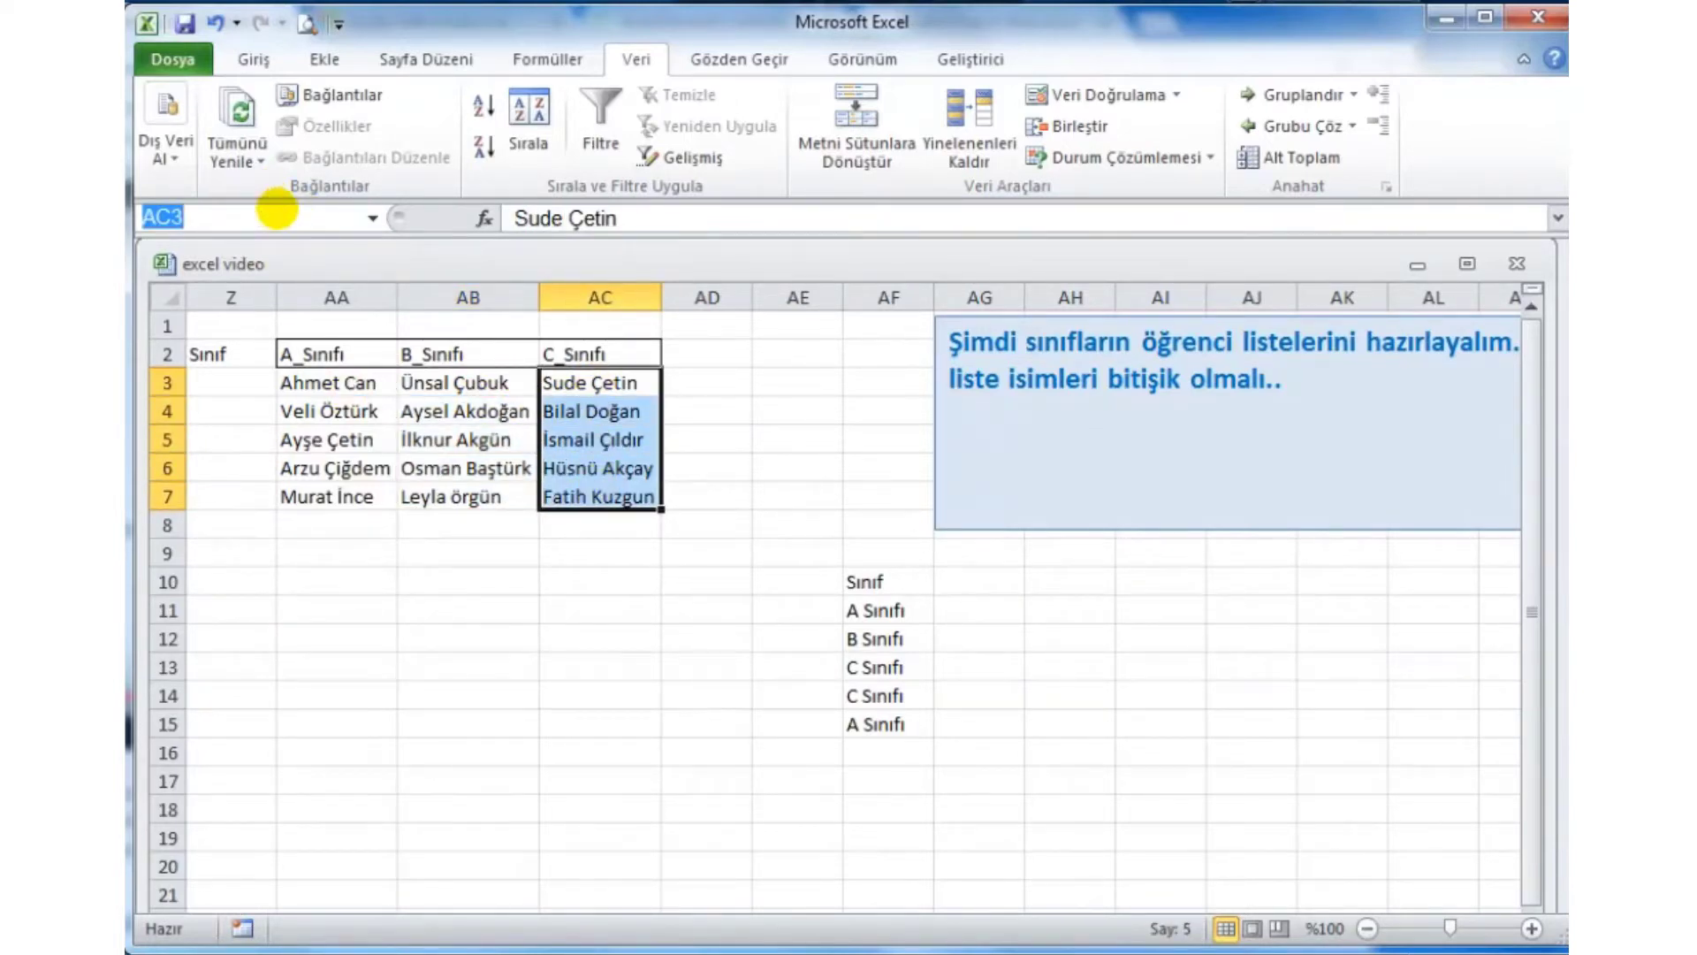
text(C_Sınıfı)
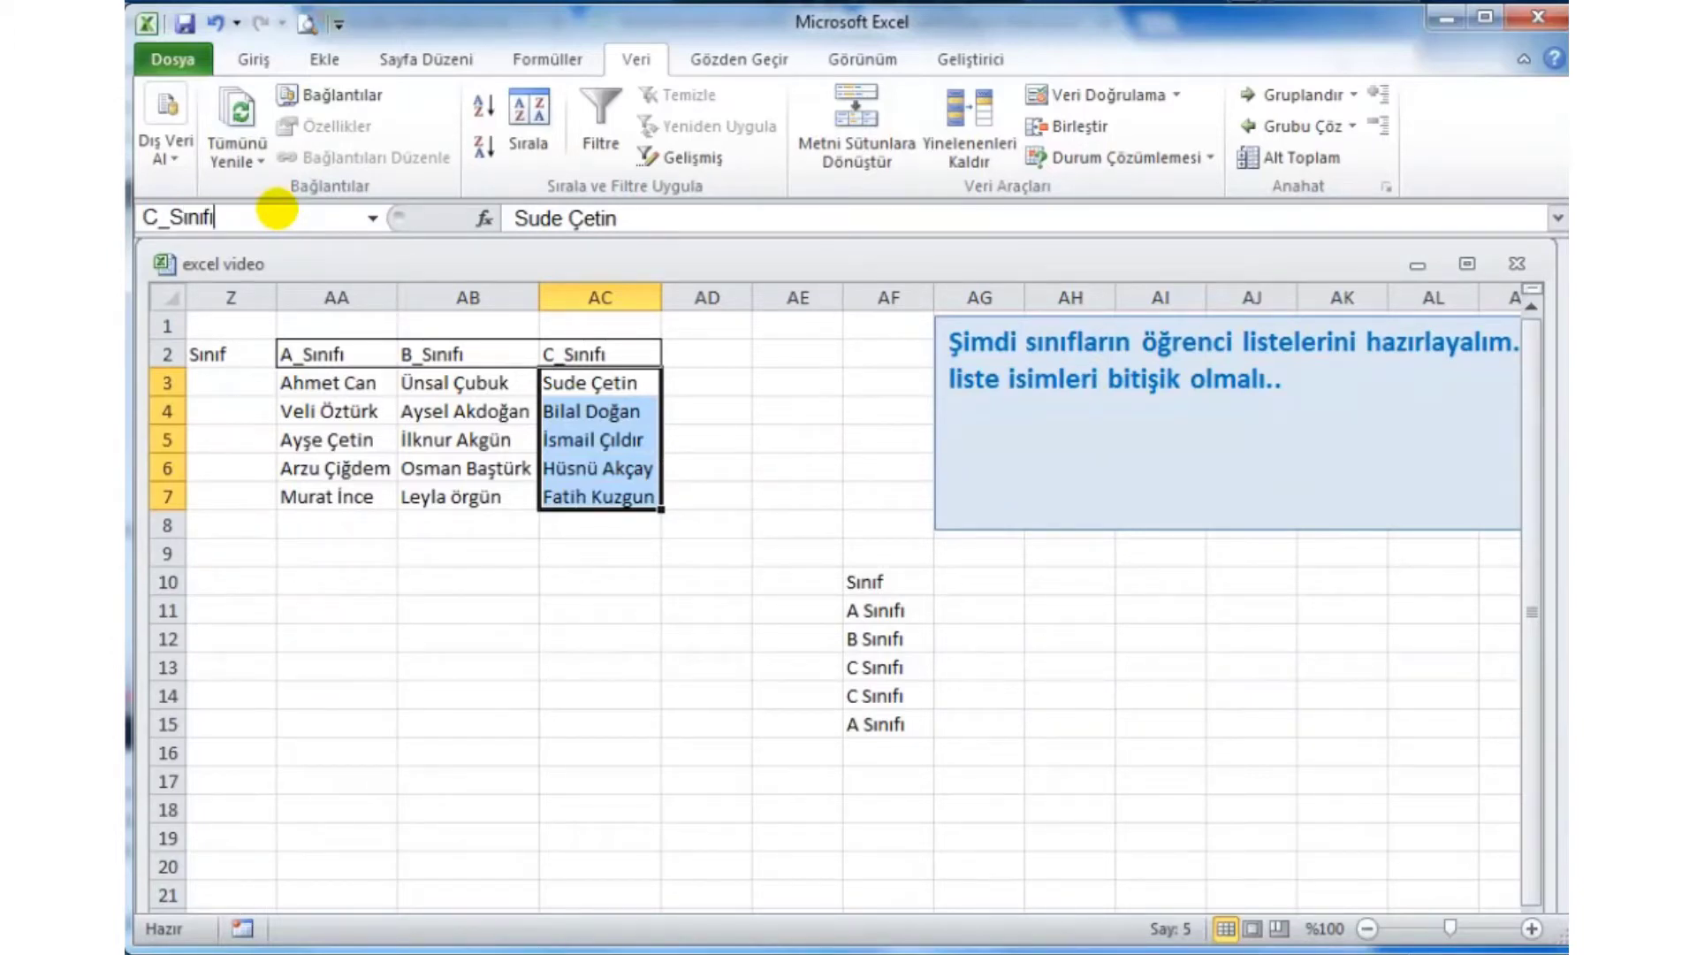
key(Return)
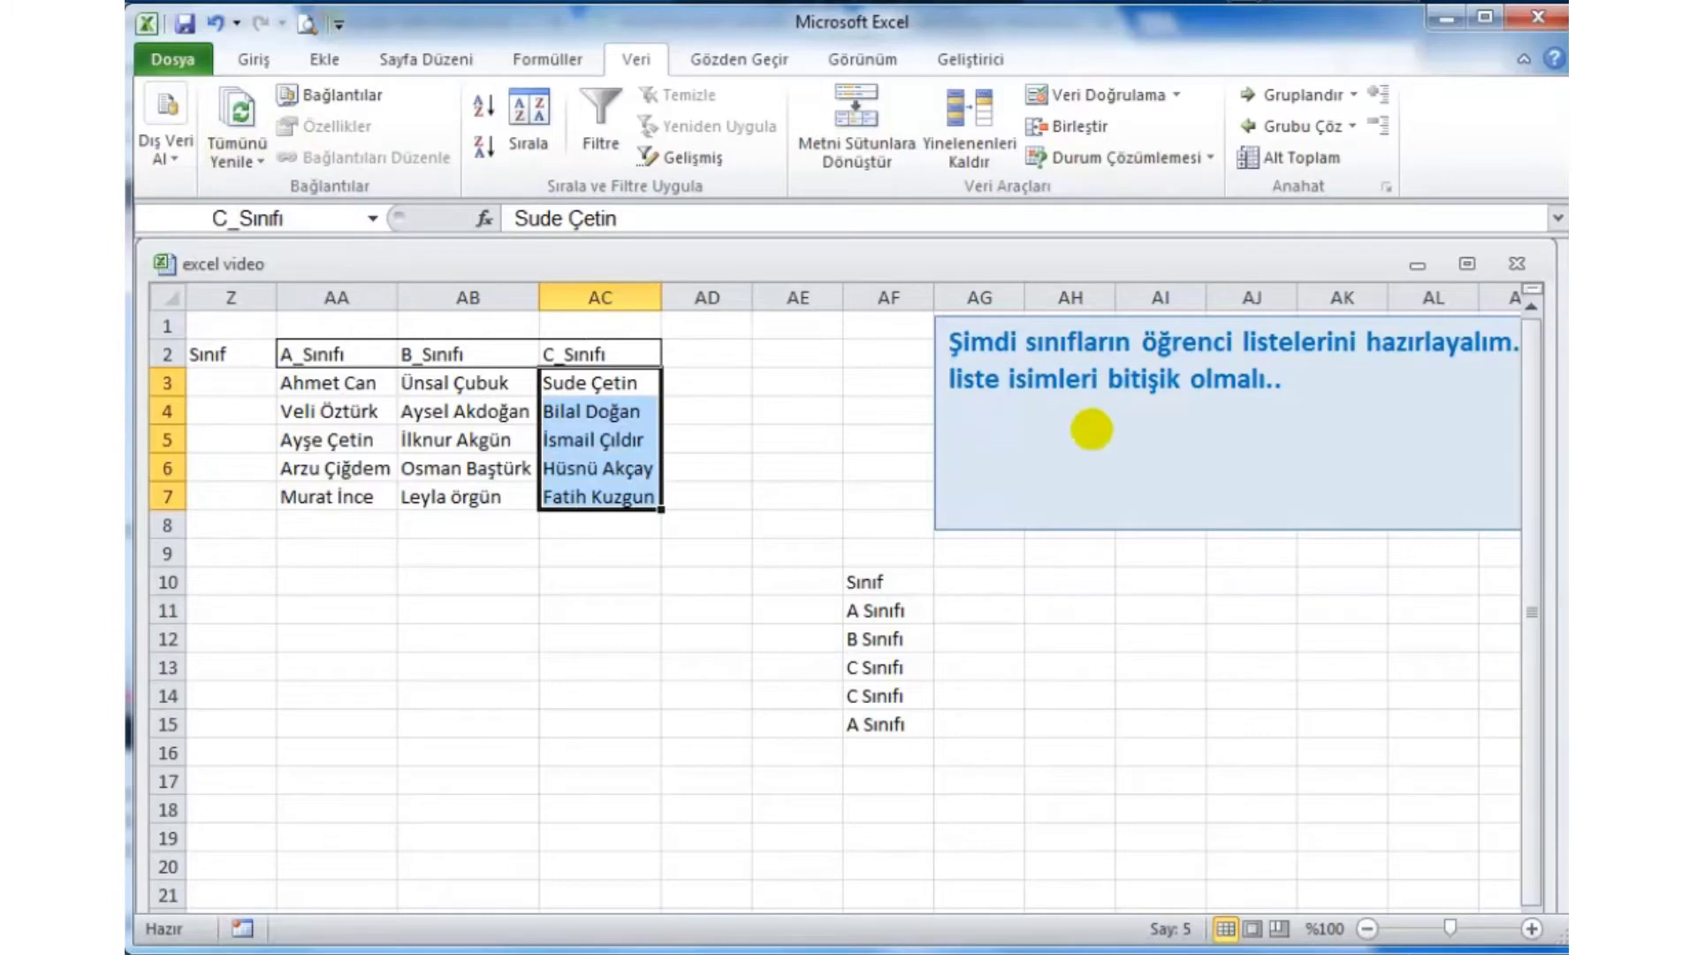
click(953, 610)
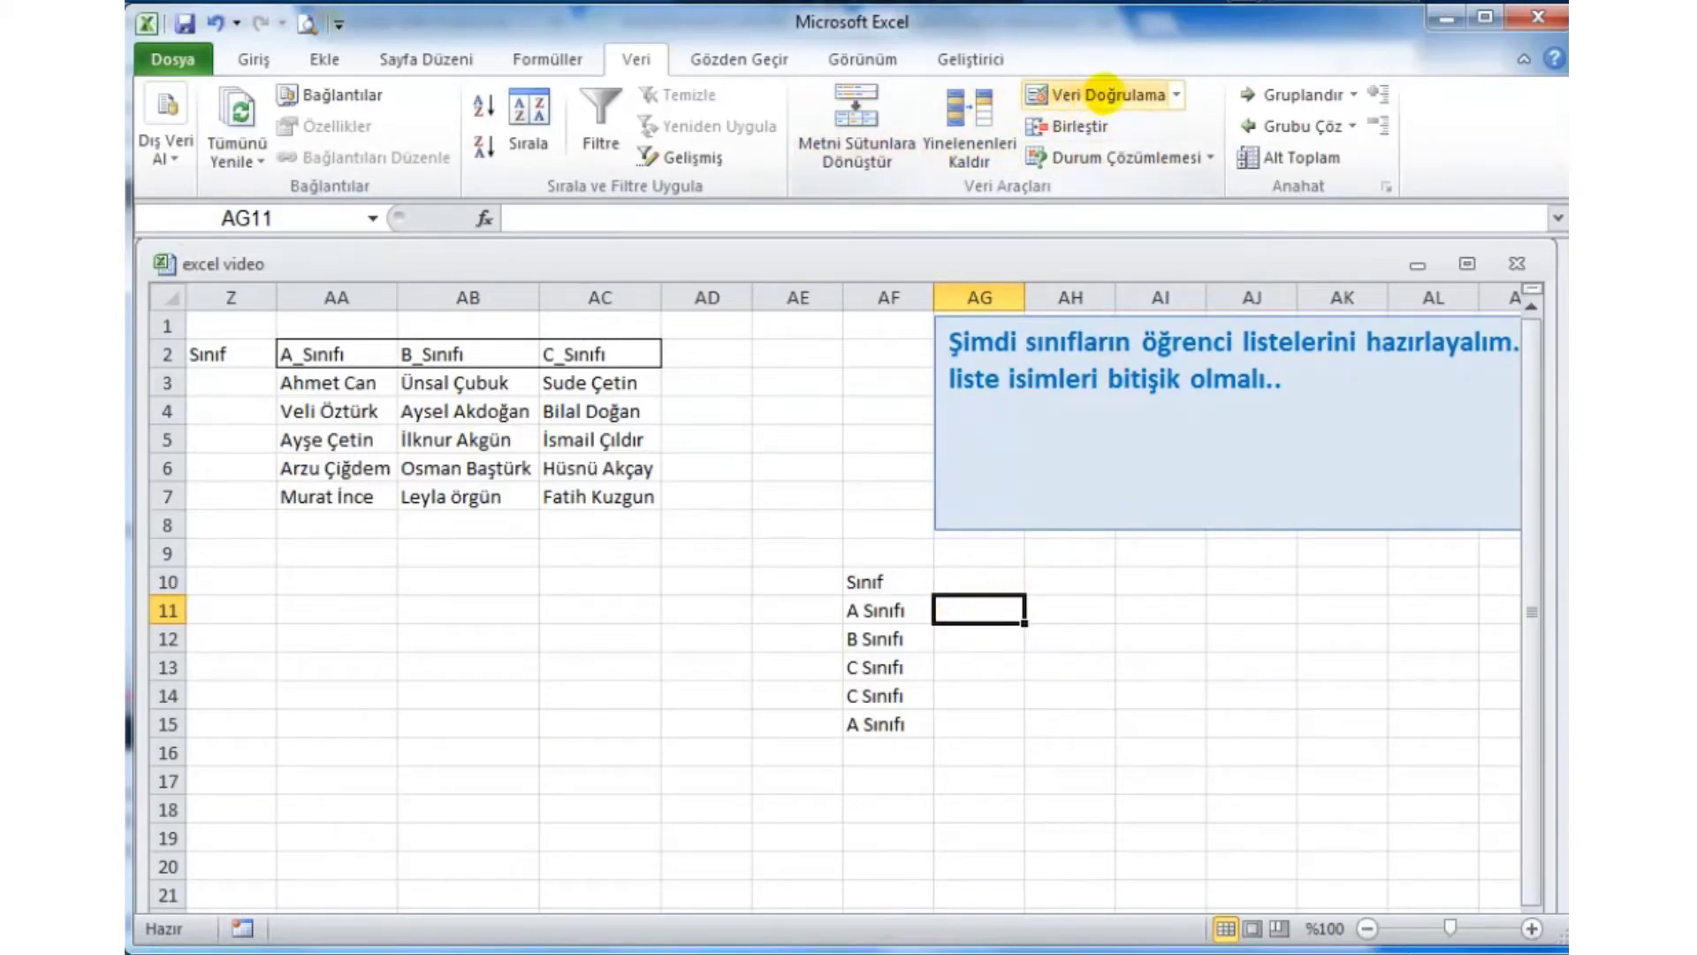
Set AG11's data validation to Liste with source =$AF$11 and test its drop-down.
click(1110, 94)
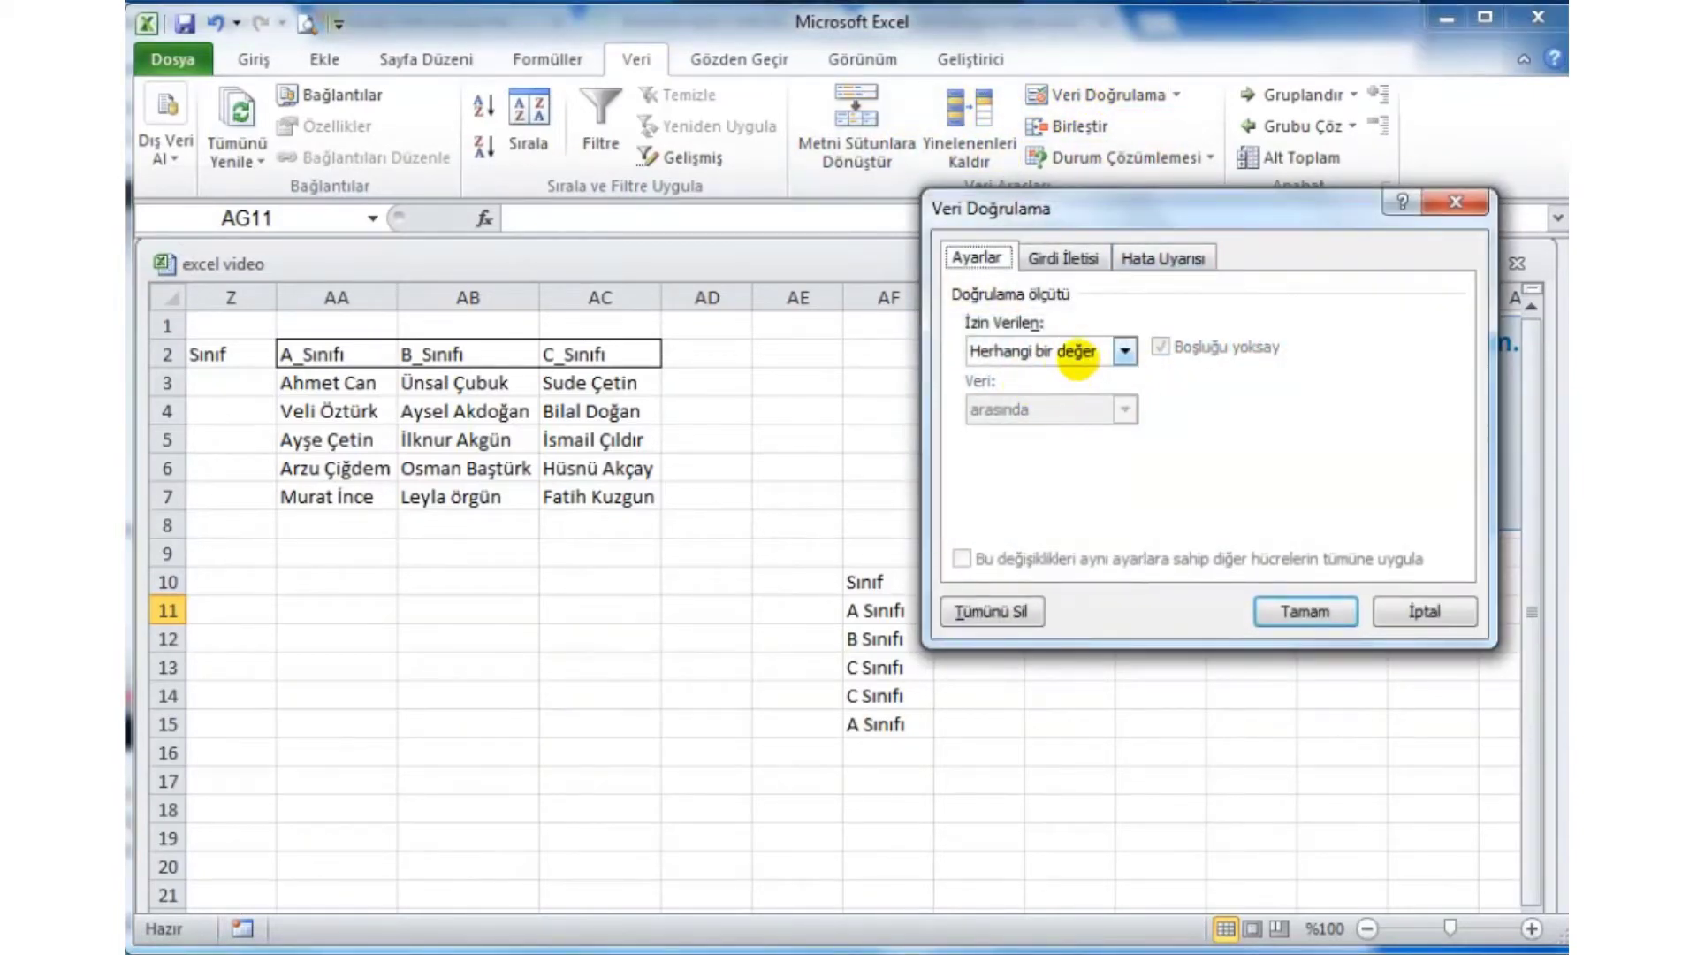
click(1121, 351)
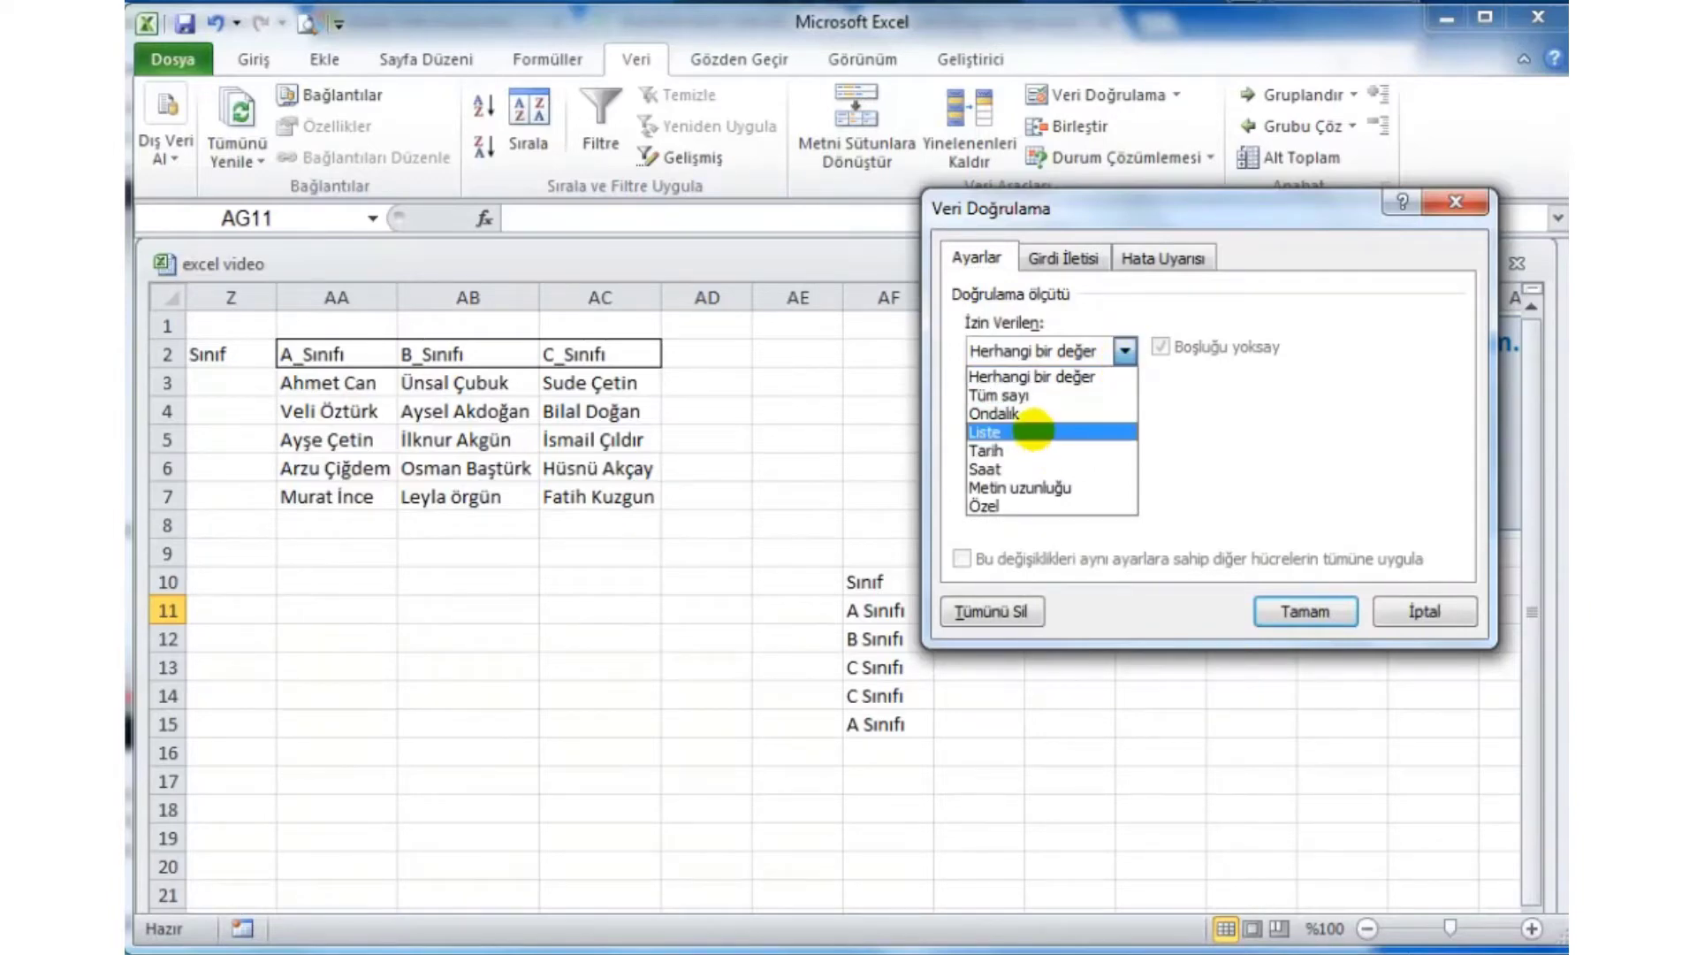
click(1033, 427)
click(1001, 467)
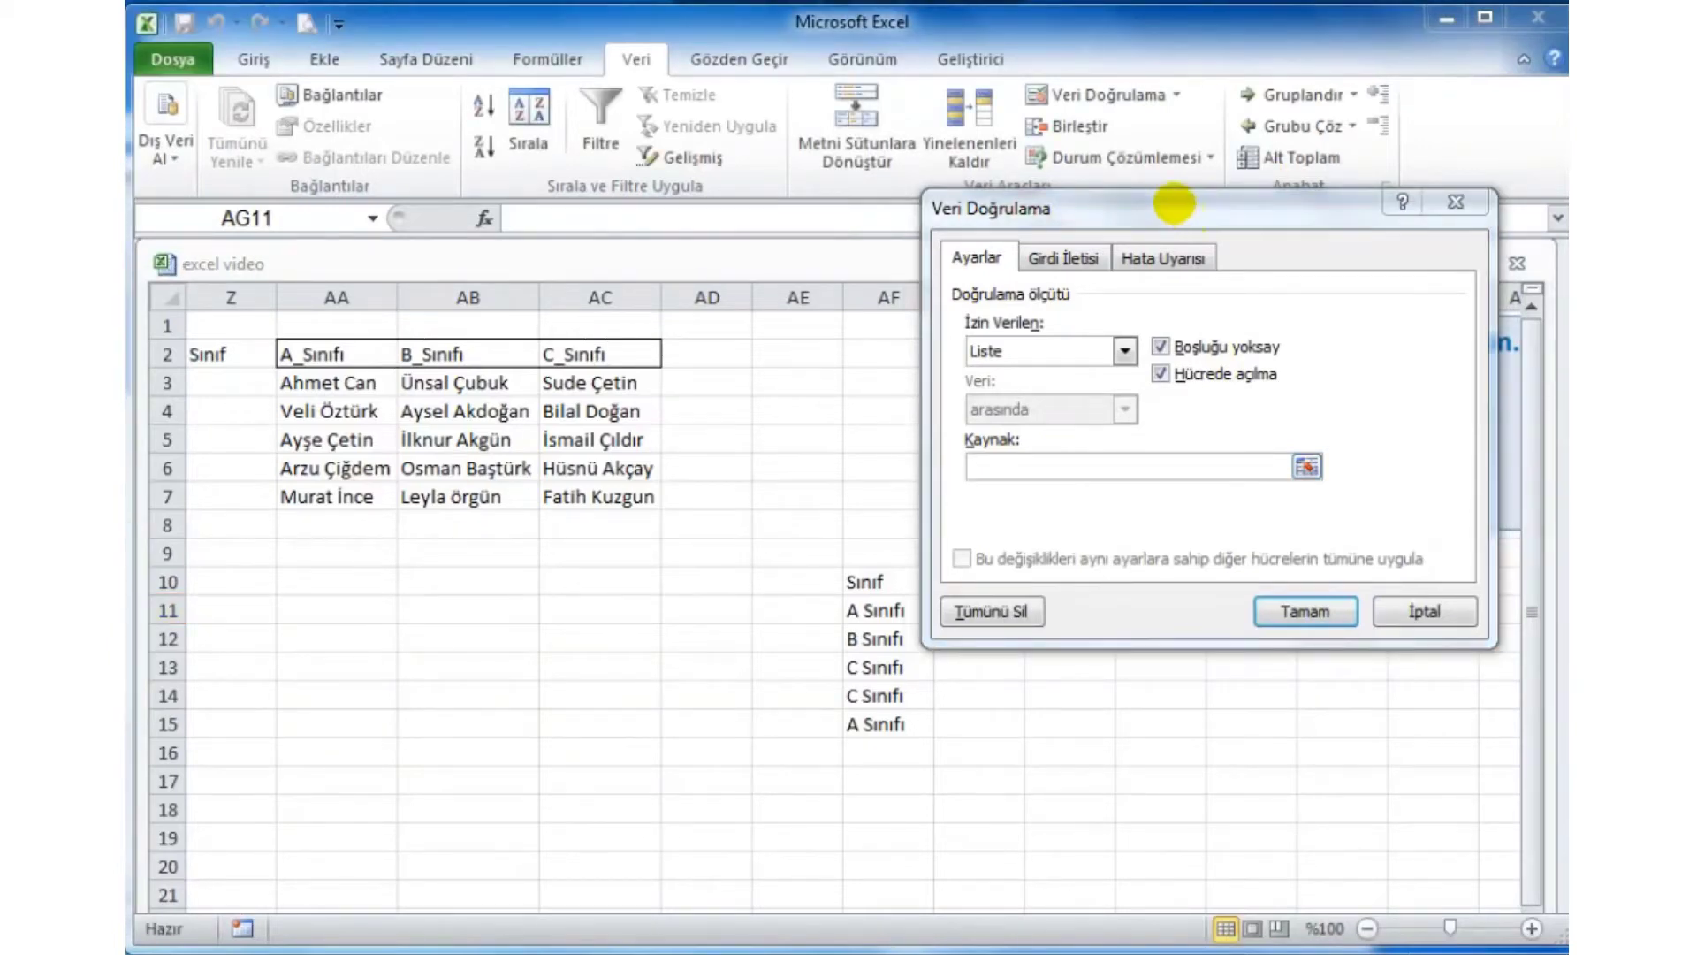
drag(1180, 203, 1262, 183)
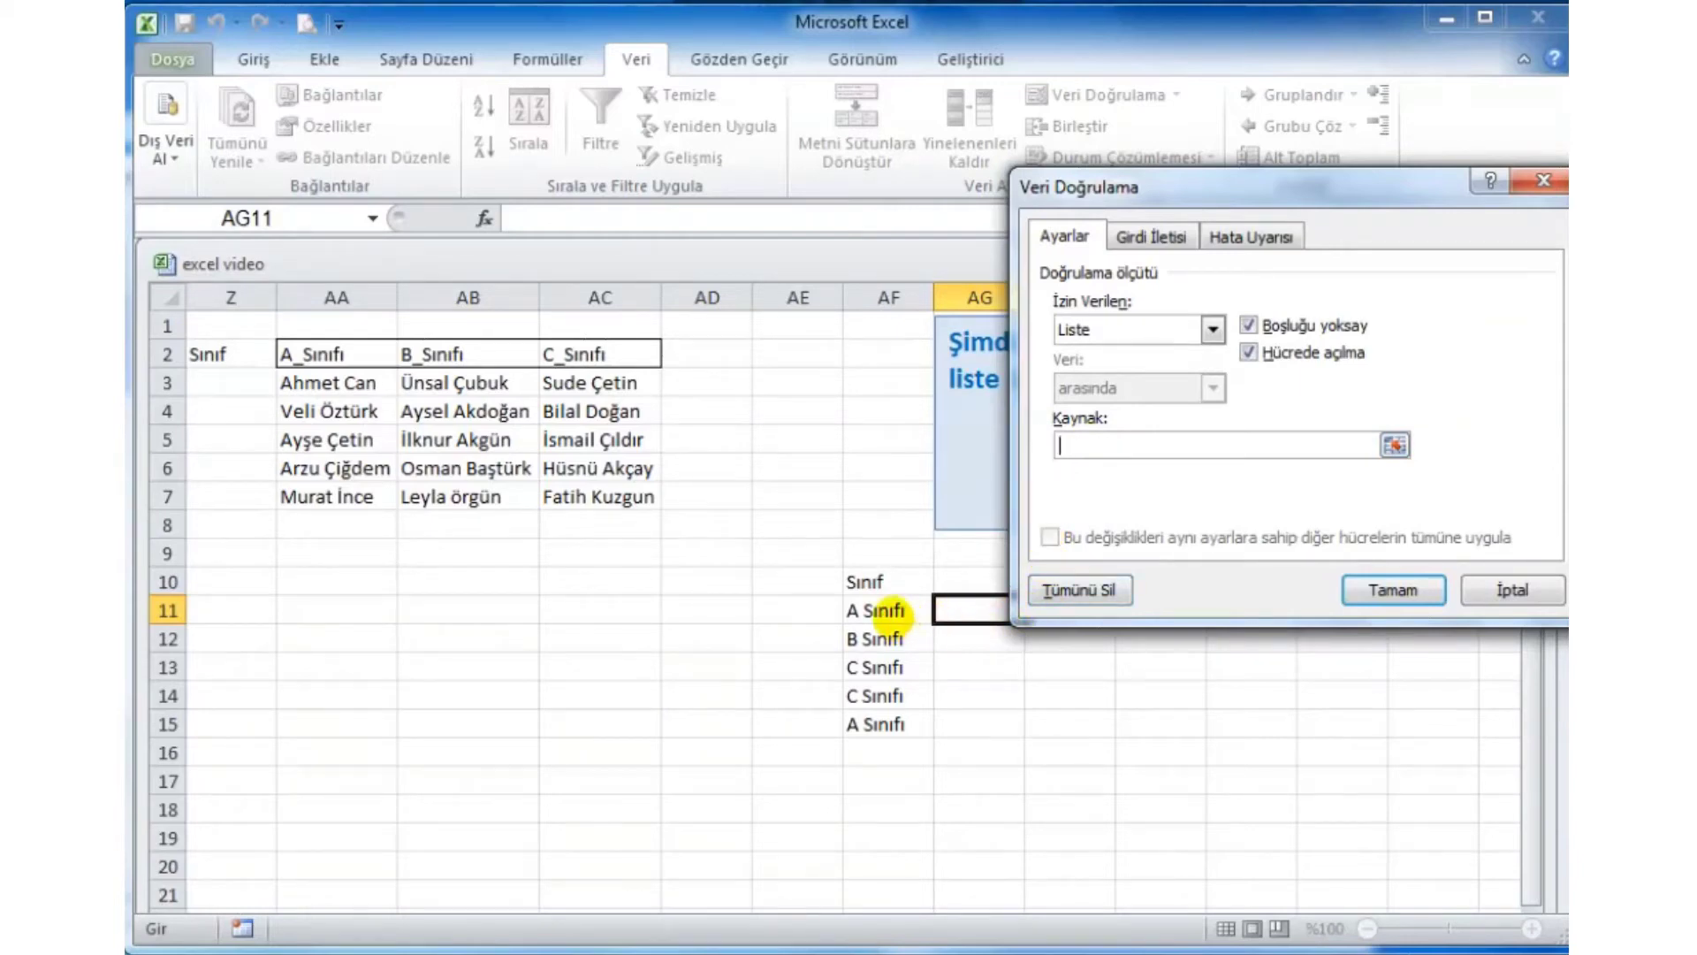
click(884, 610)
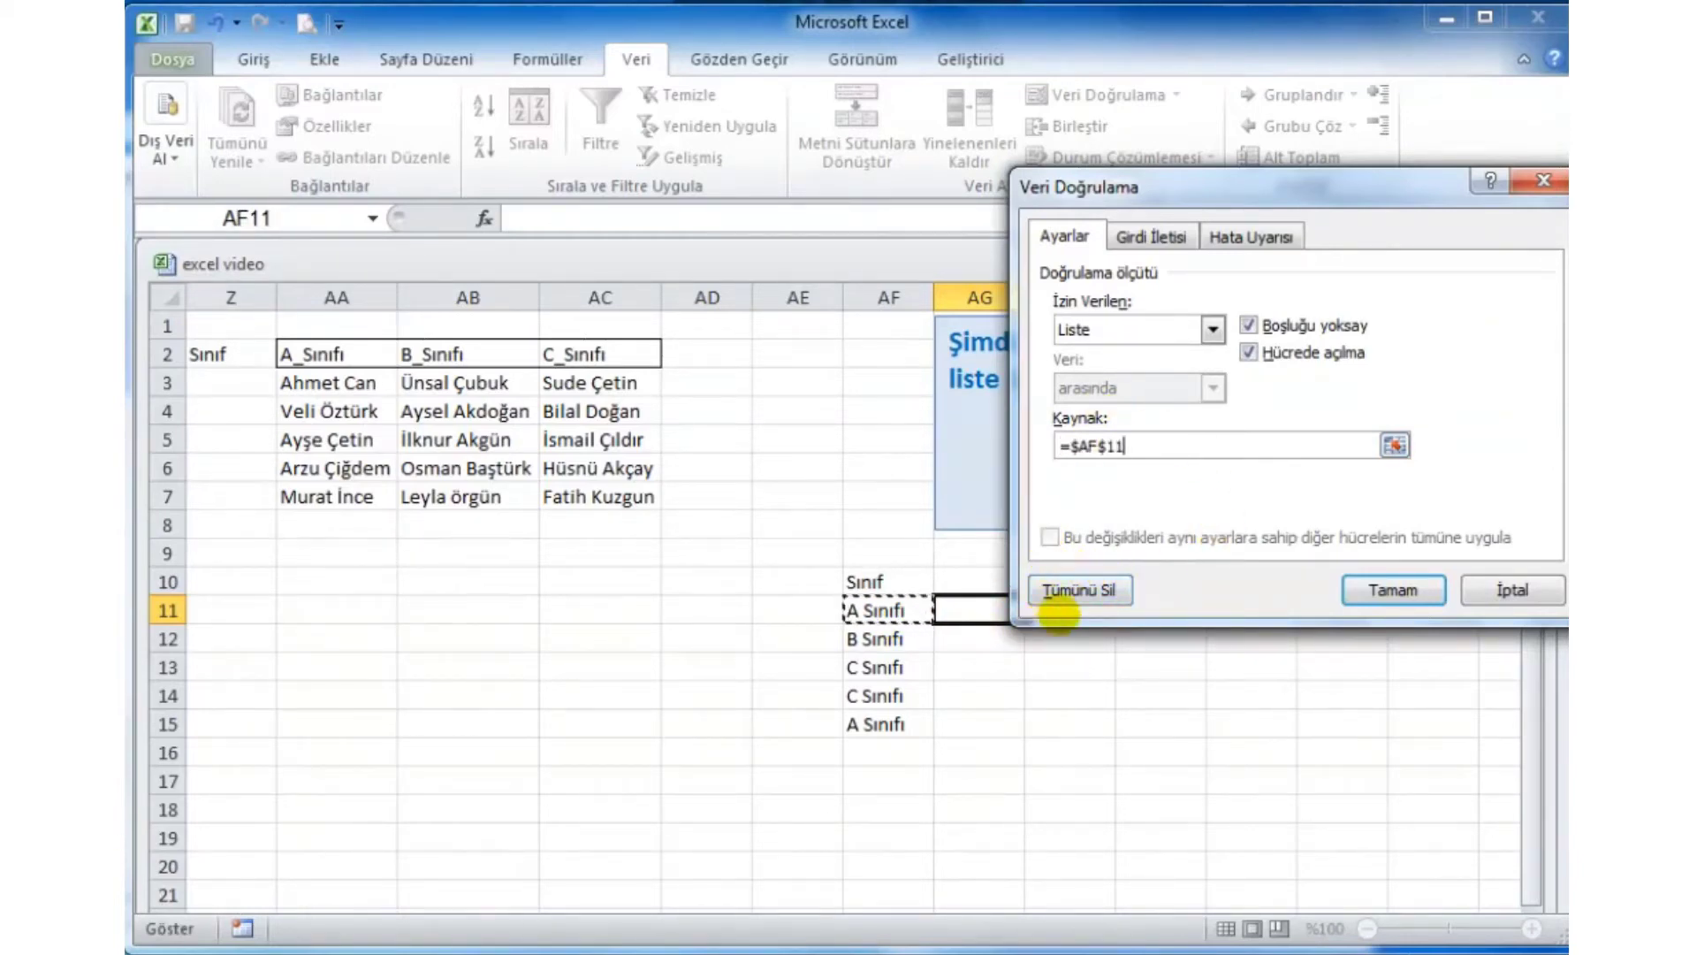
click(1394, 590)
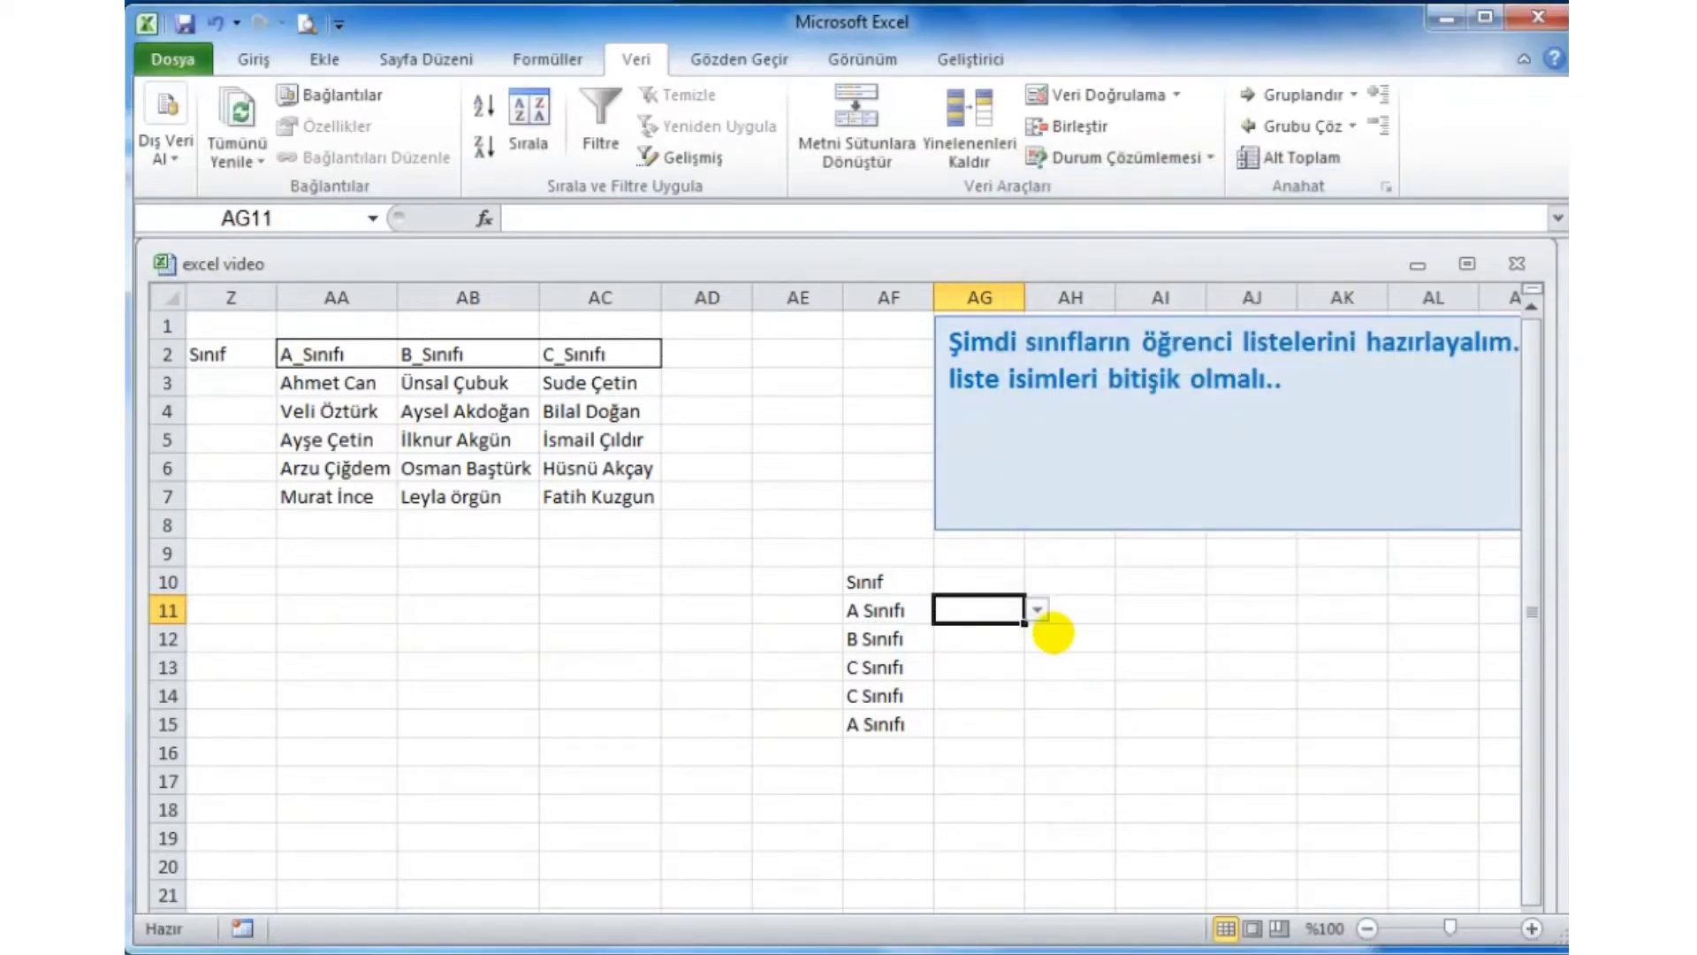
click(1038, 609)
click(1038, 609)
click(902, 607)
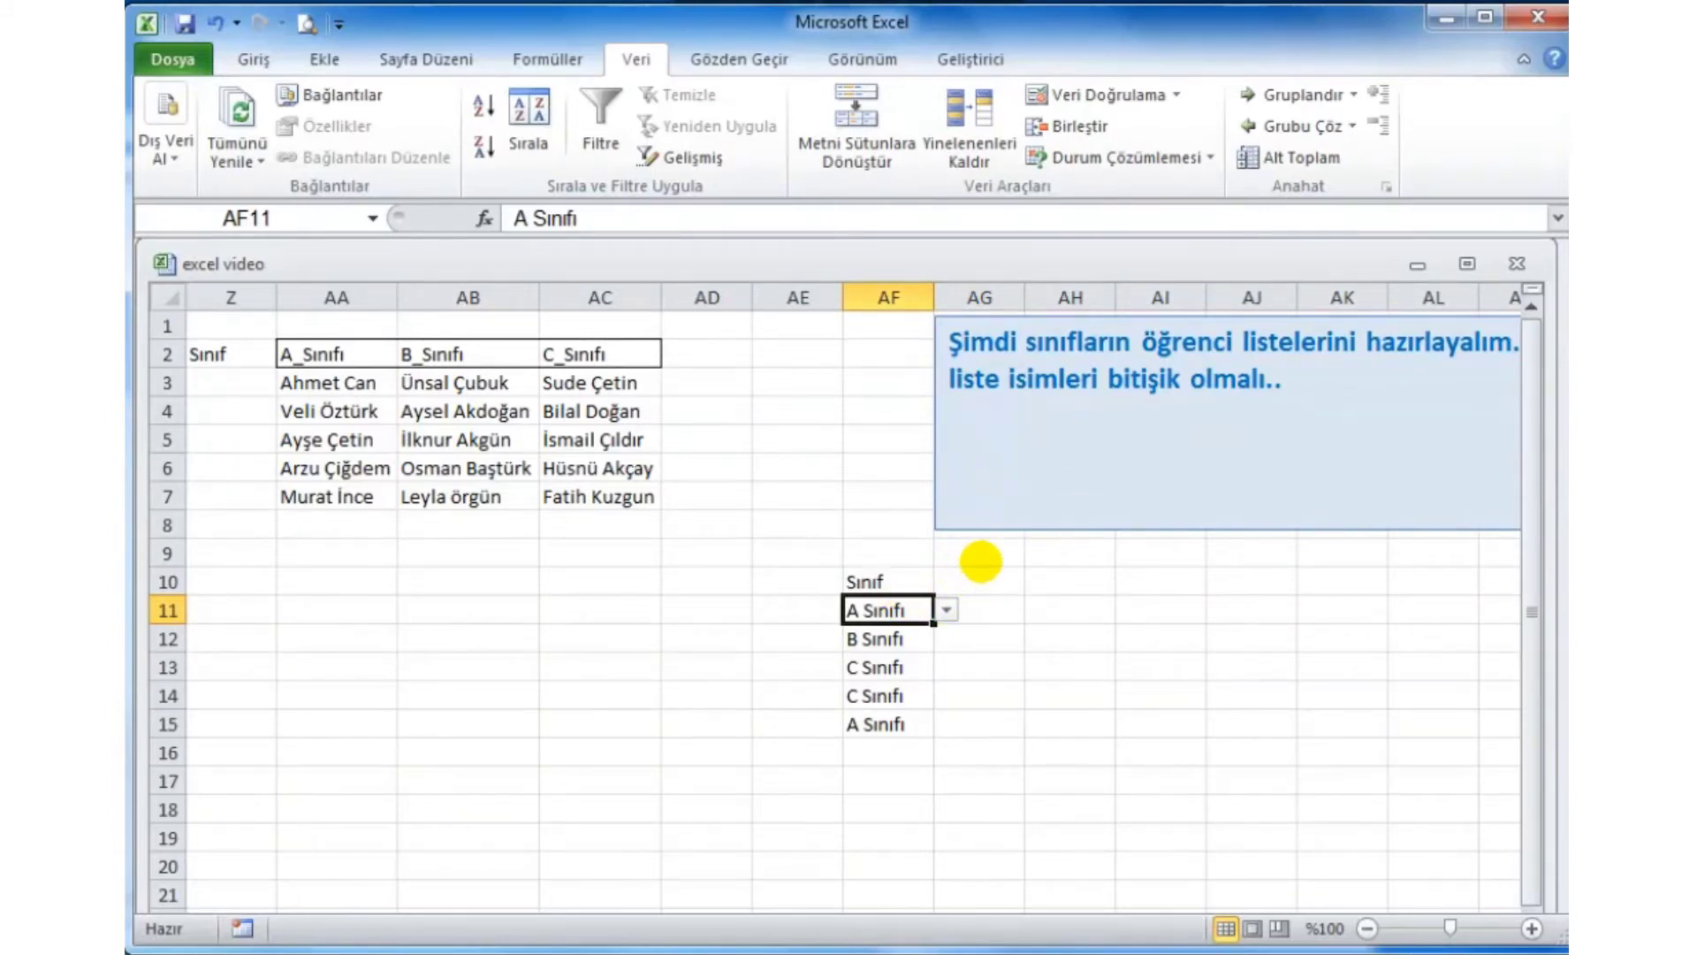
Set AF11, AF12 and AF13 to A_Sınıfı, B_Sınıfı and C_Sınıfı from their drop-downs.
click(311, 354)
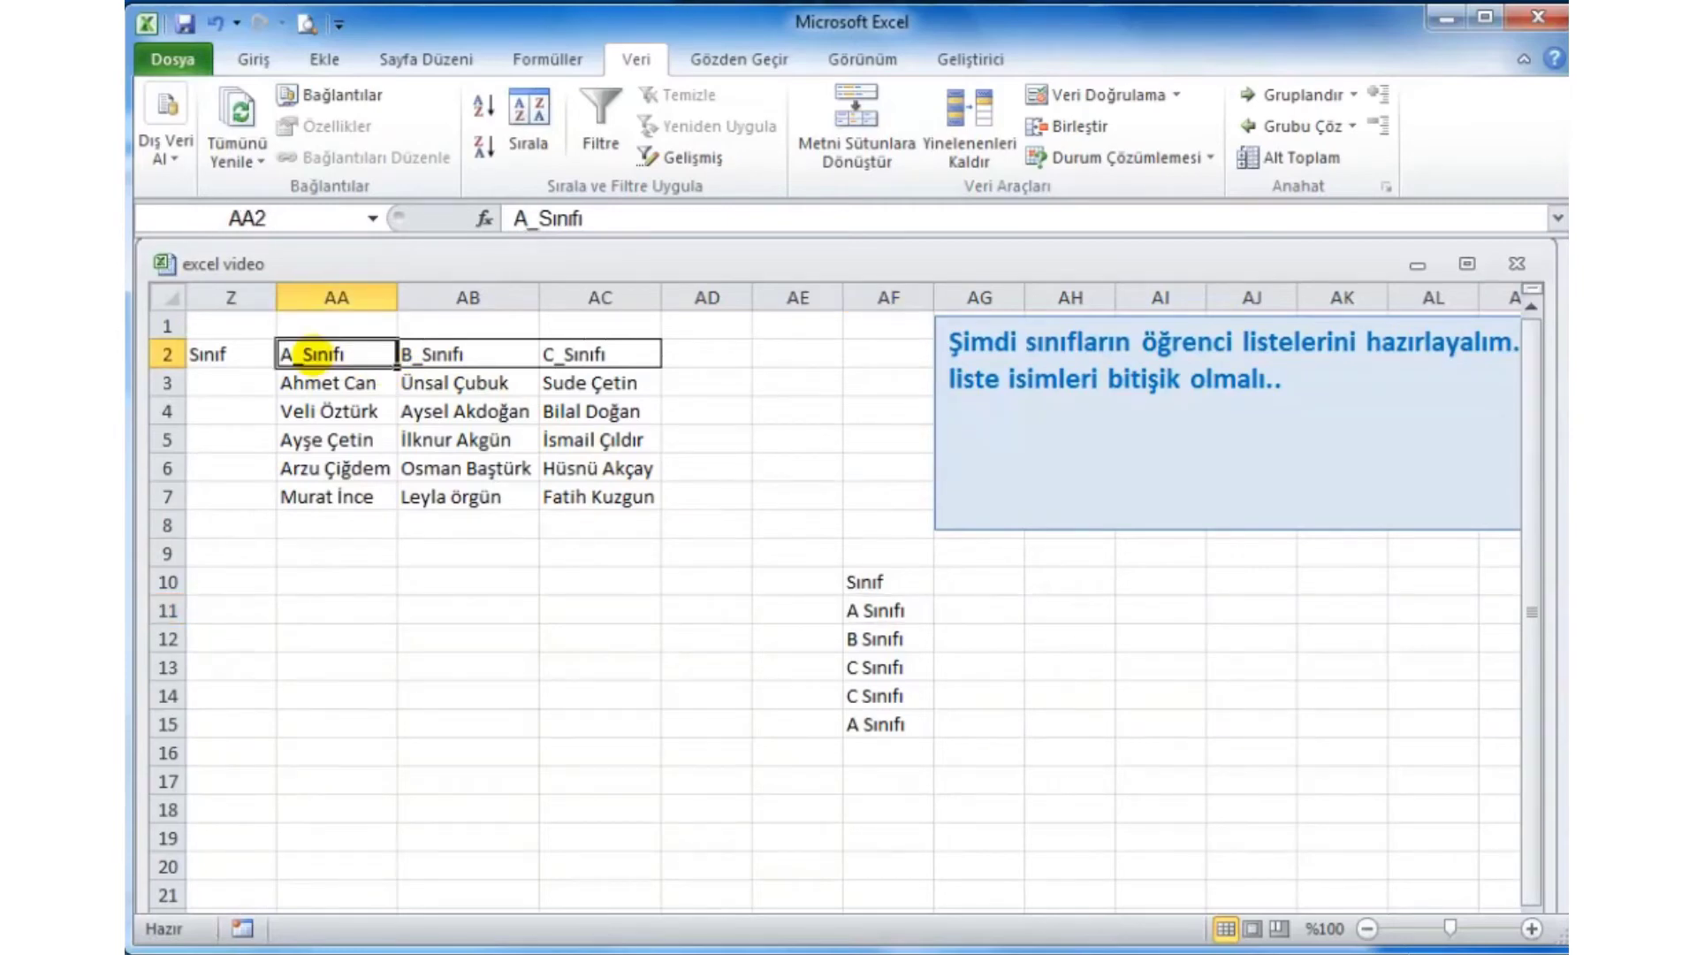
drag(311, 354, 508, 354)
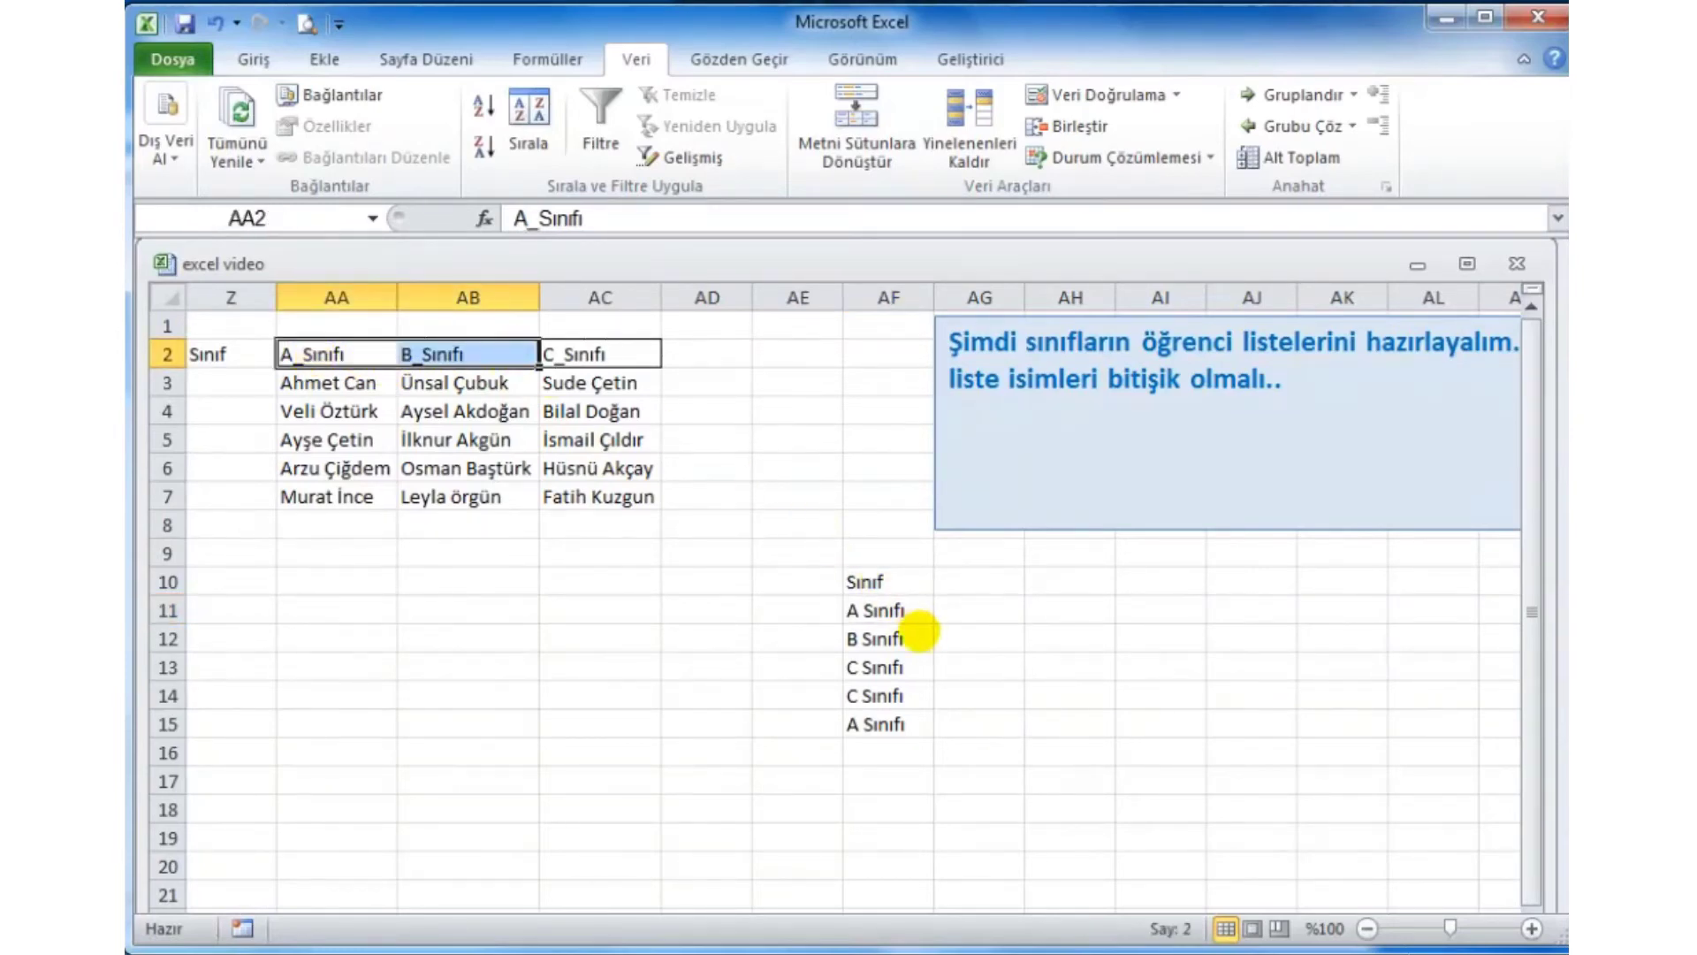
click(875, 610)
click(946, 610)
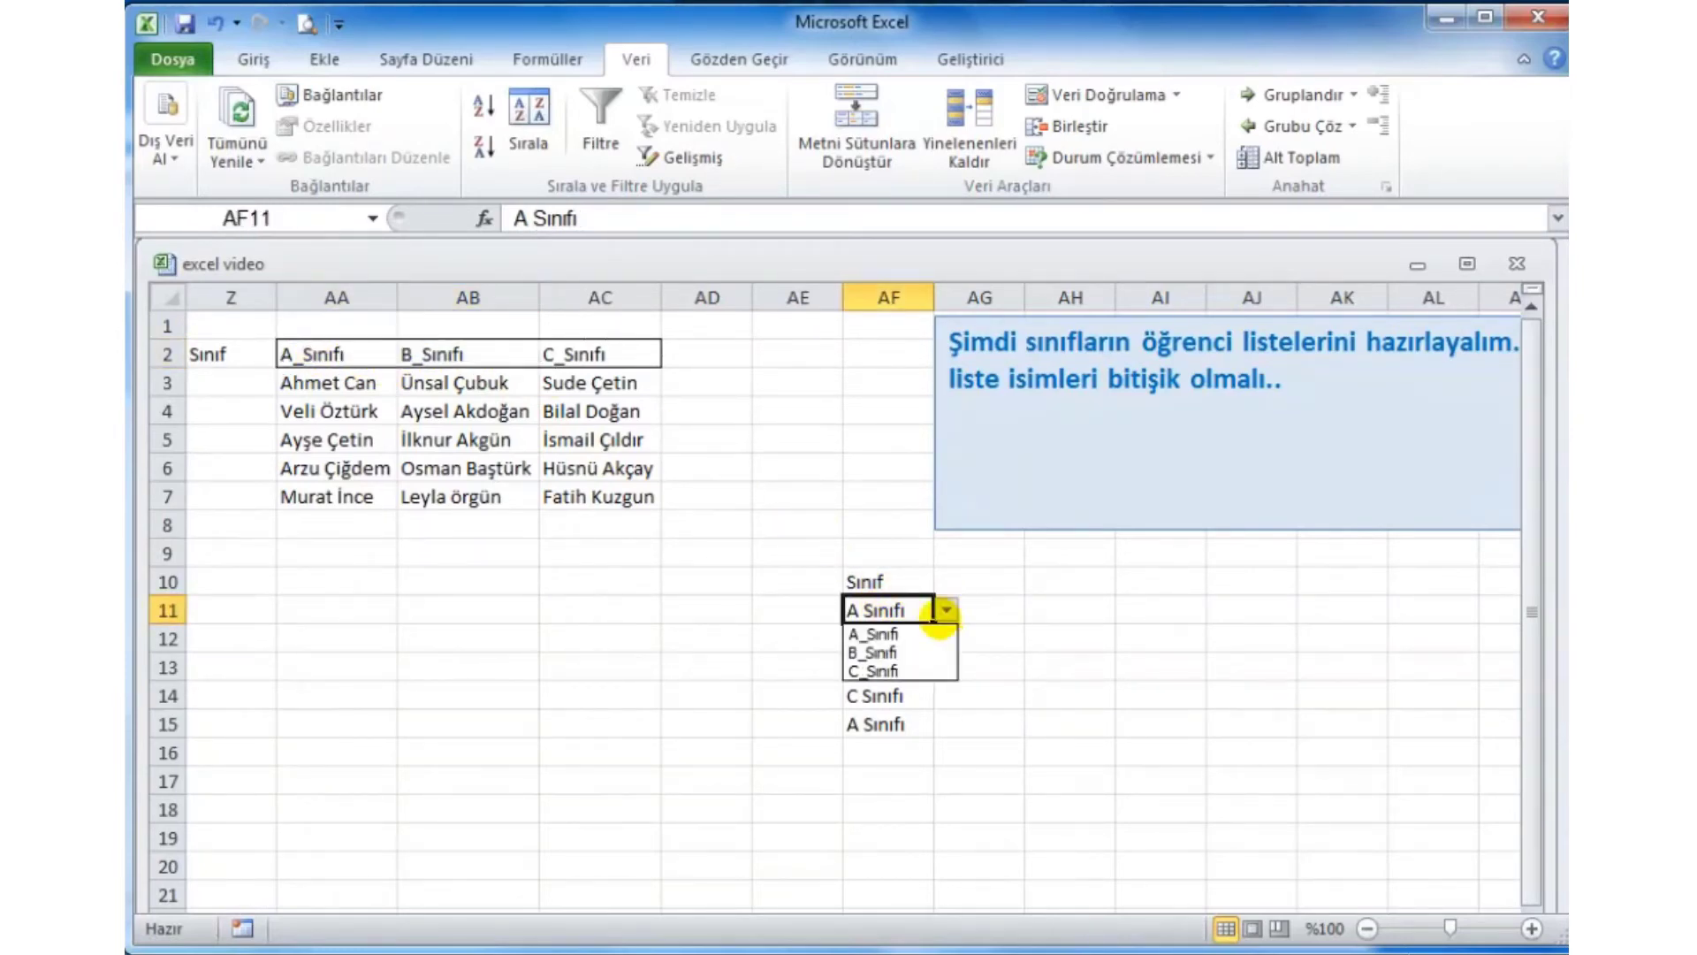
click(910, 634)
click(919, 638)
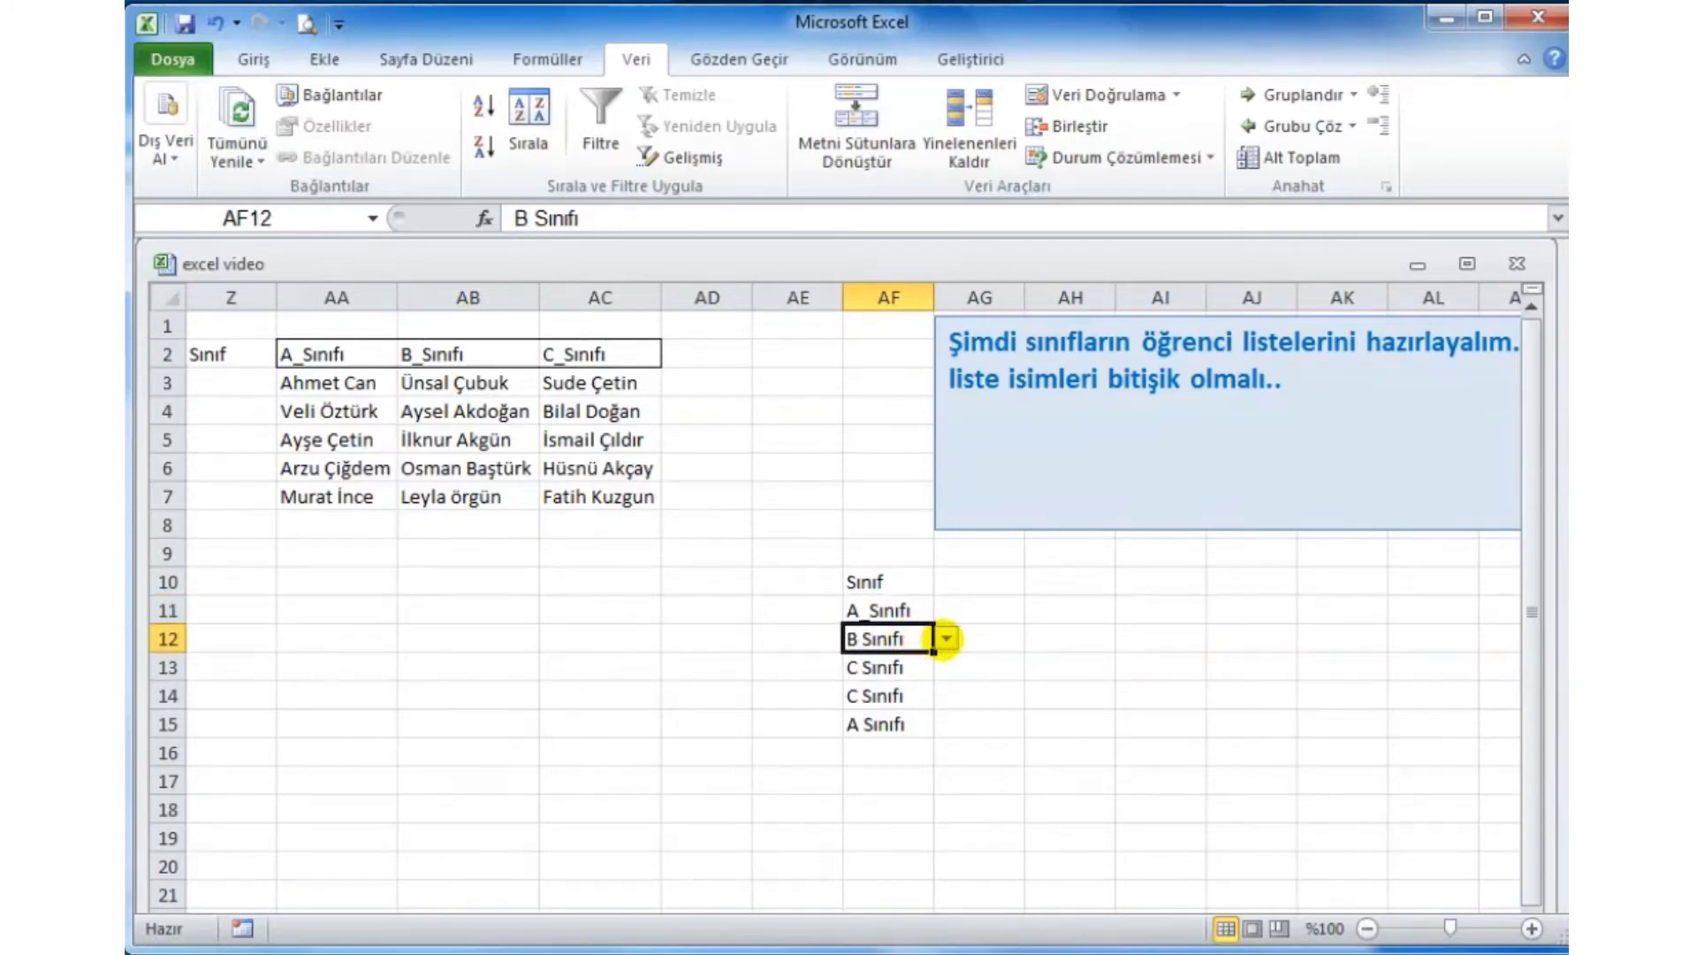
click(946, 638)
click(920, 681)
click(920, 667)
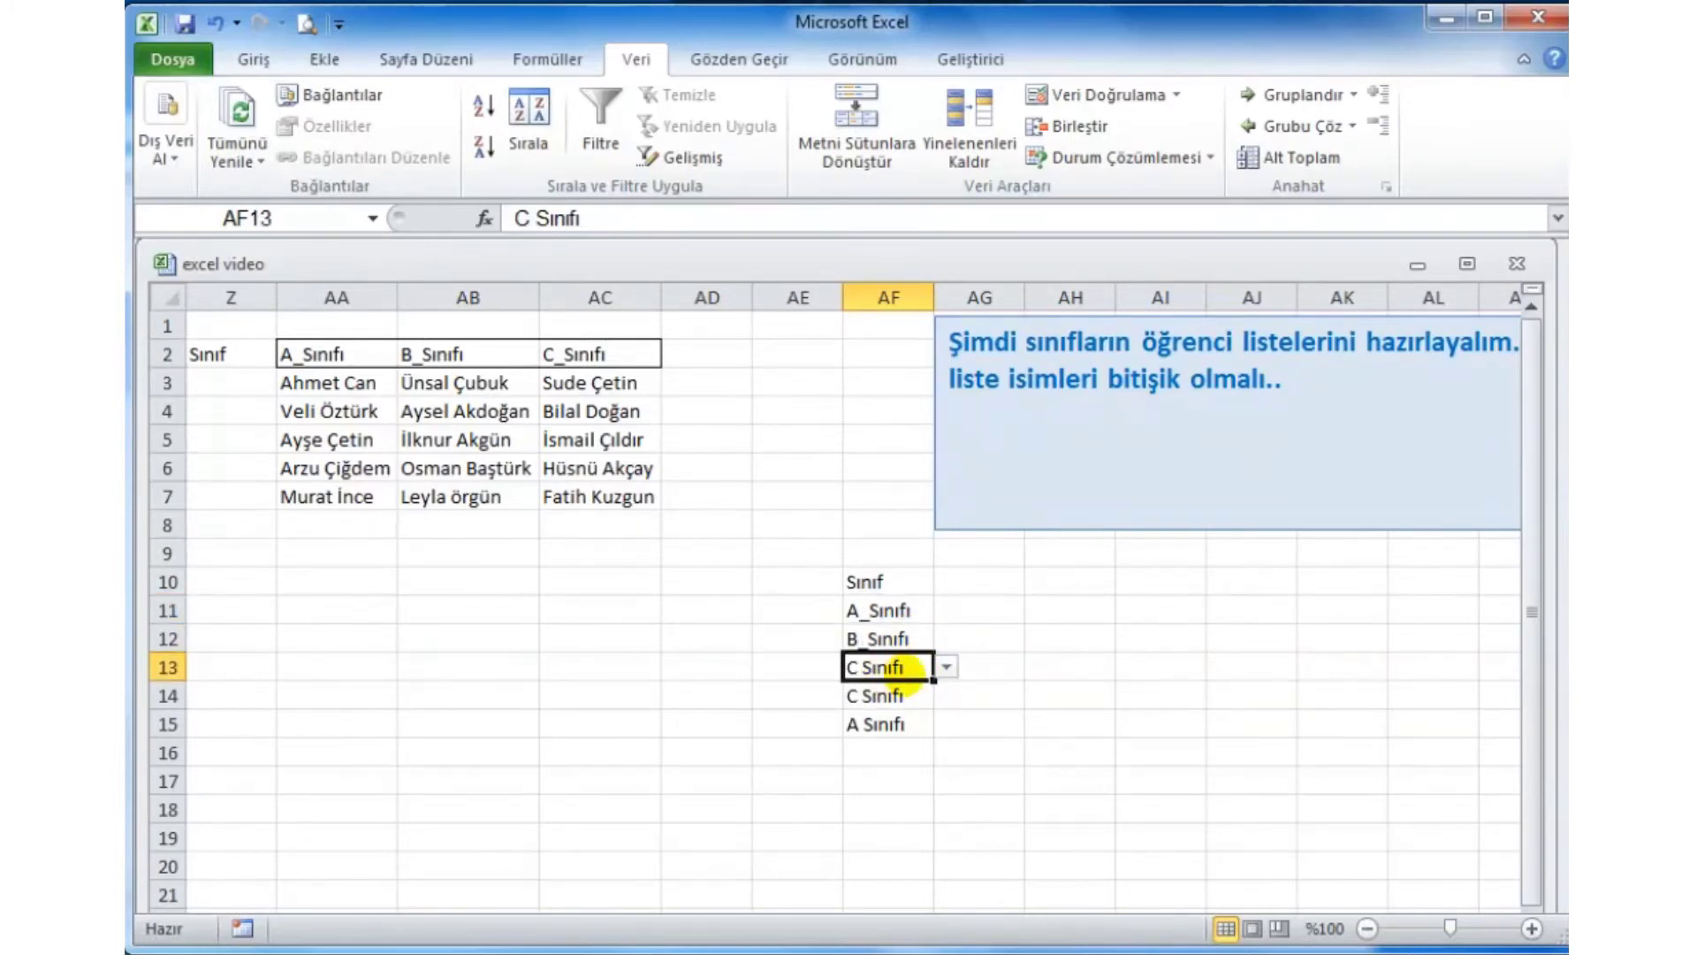
click(946, 667)
click(884, 728)
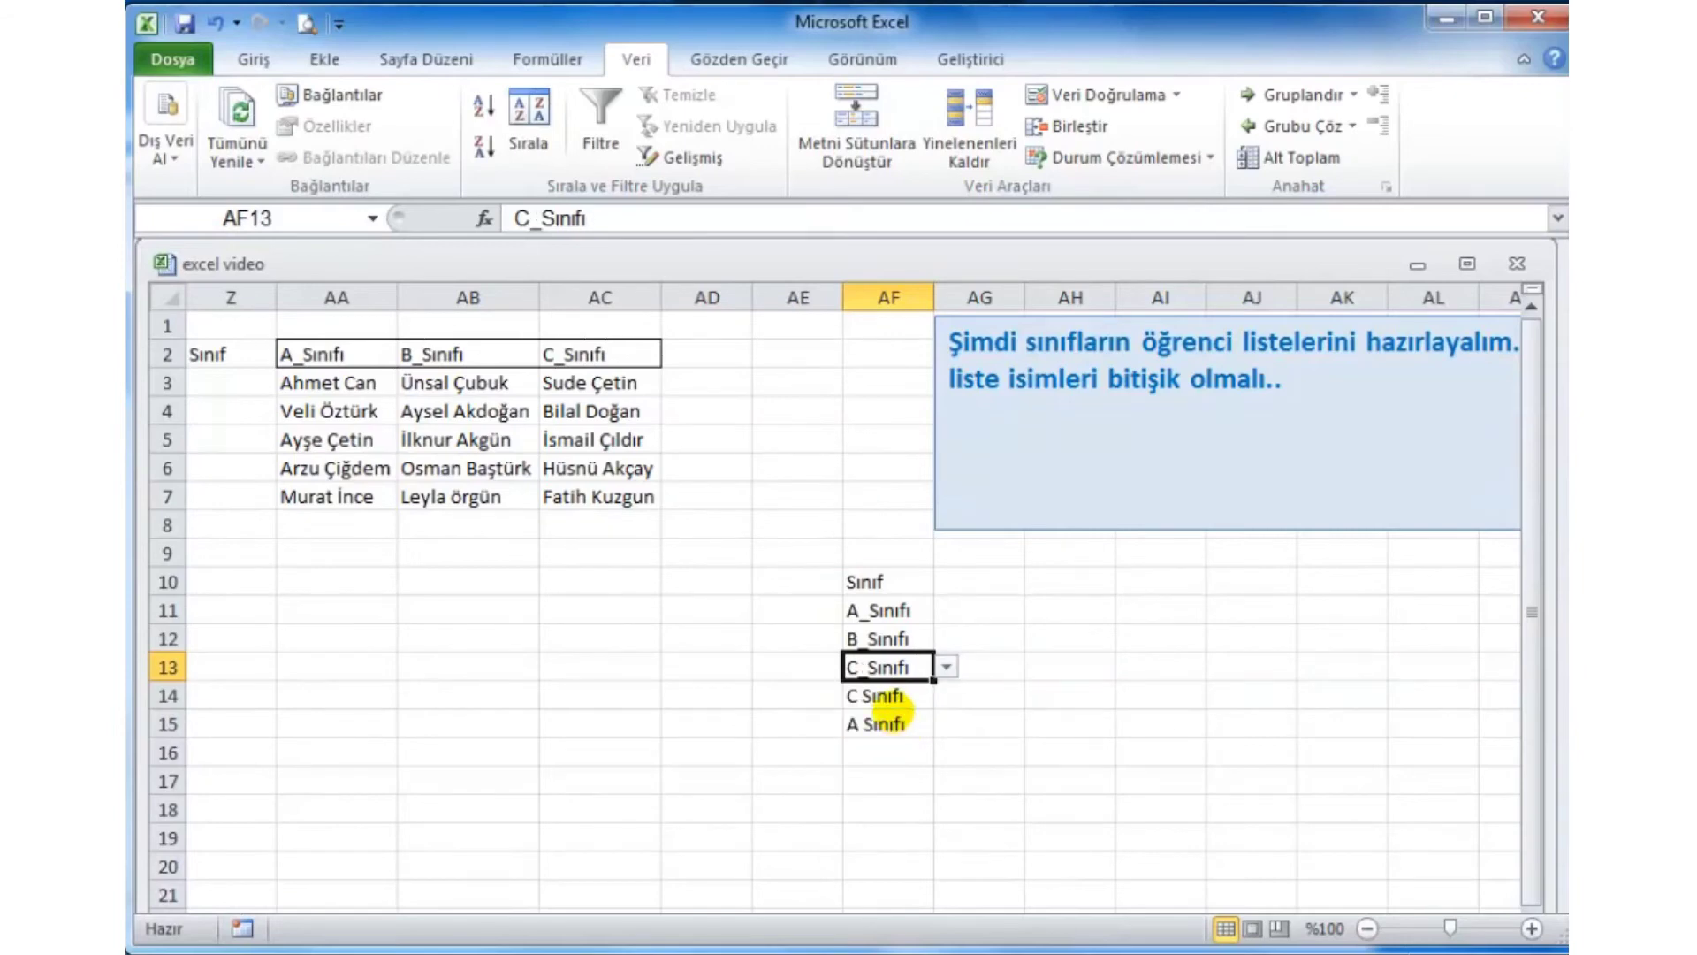
Pick C_Sınıfı for AF14 and B_Sınıfı for AF15.
click(893, 696)
click(964, 696)
click(893, 695)
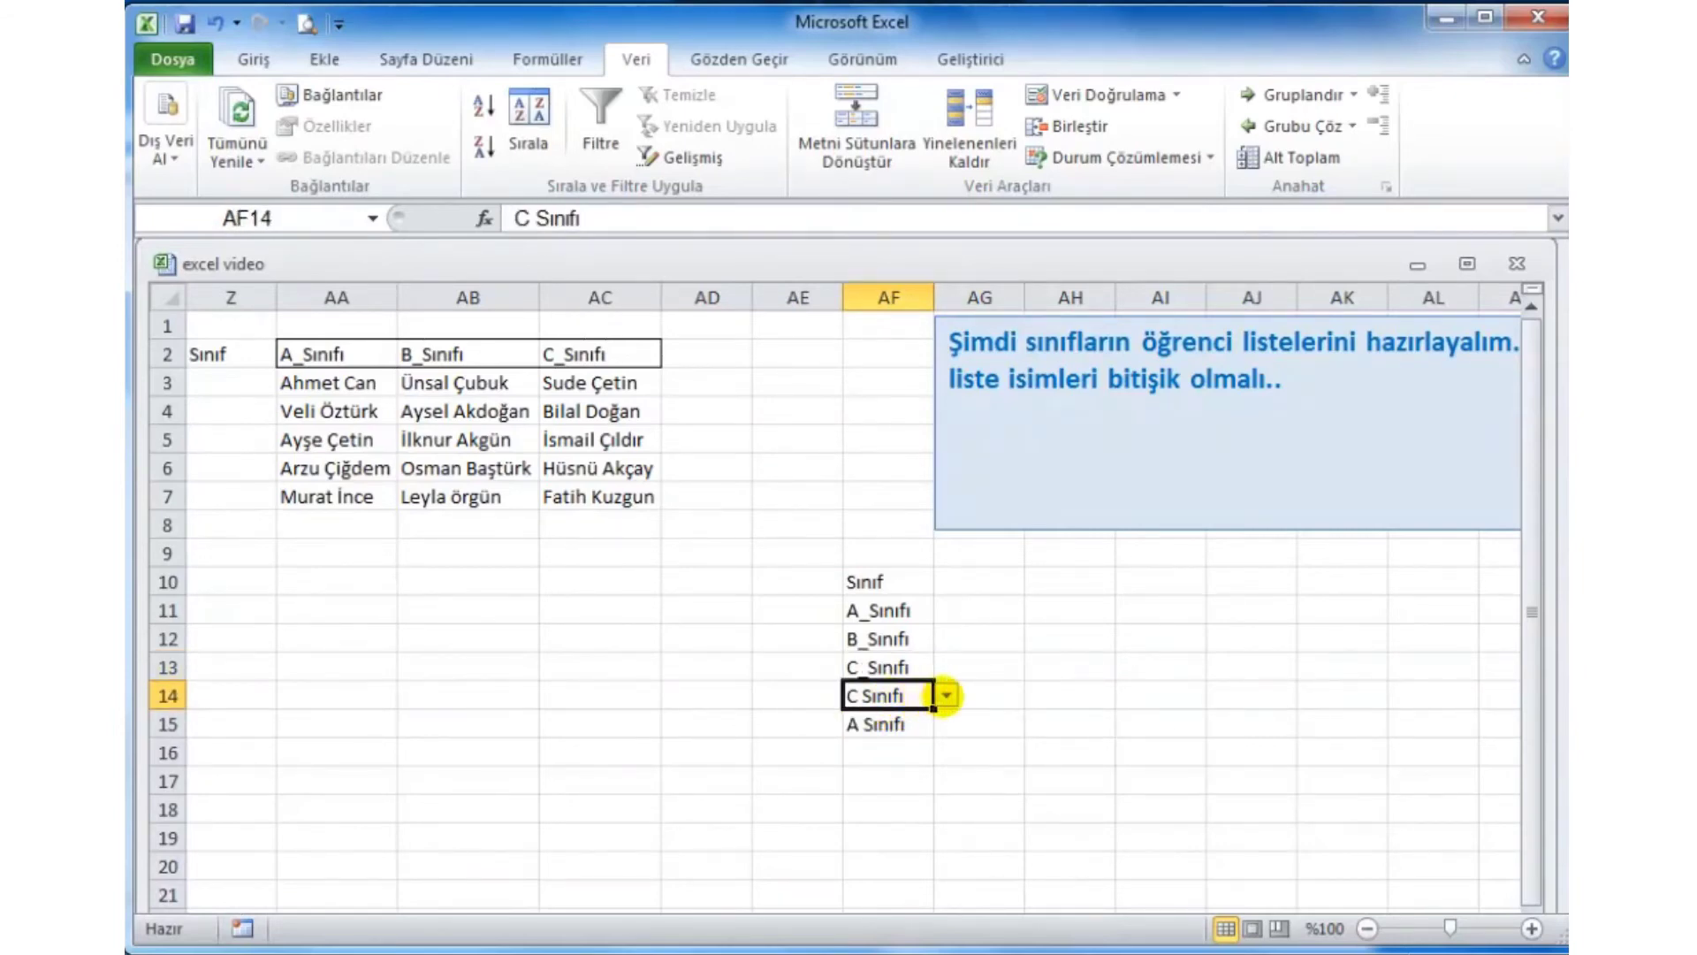
click(946, 696)
click(919, 756)
click(920, 724)
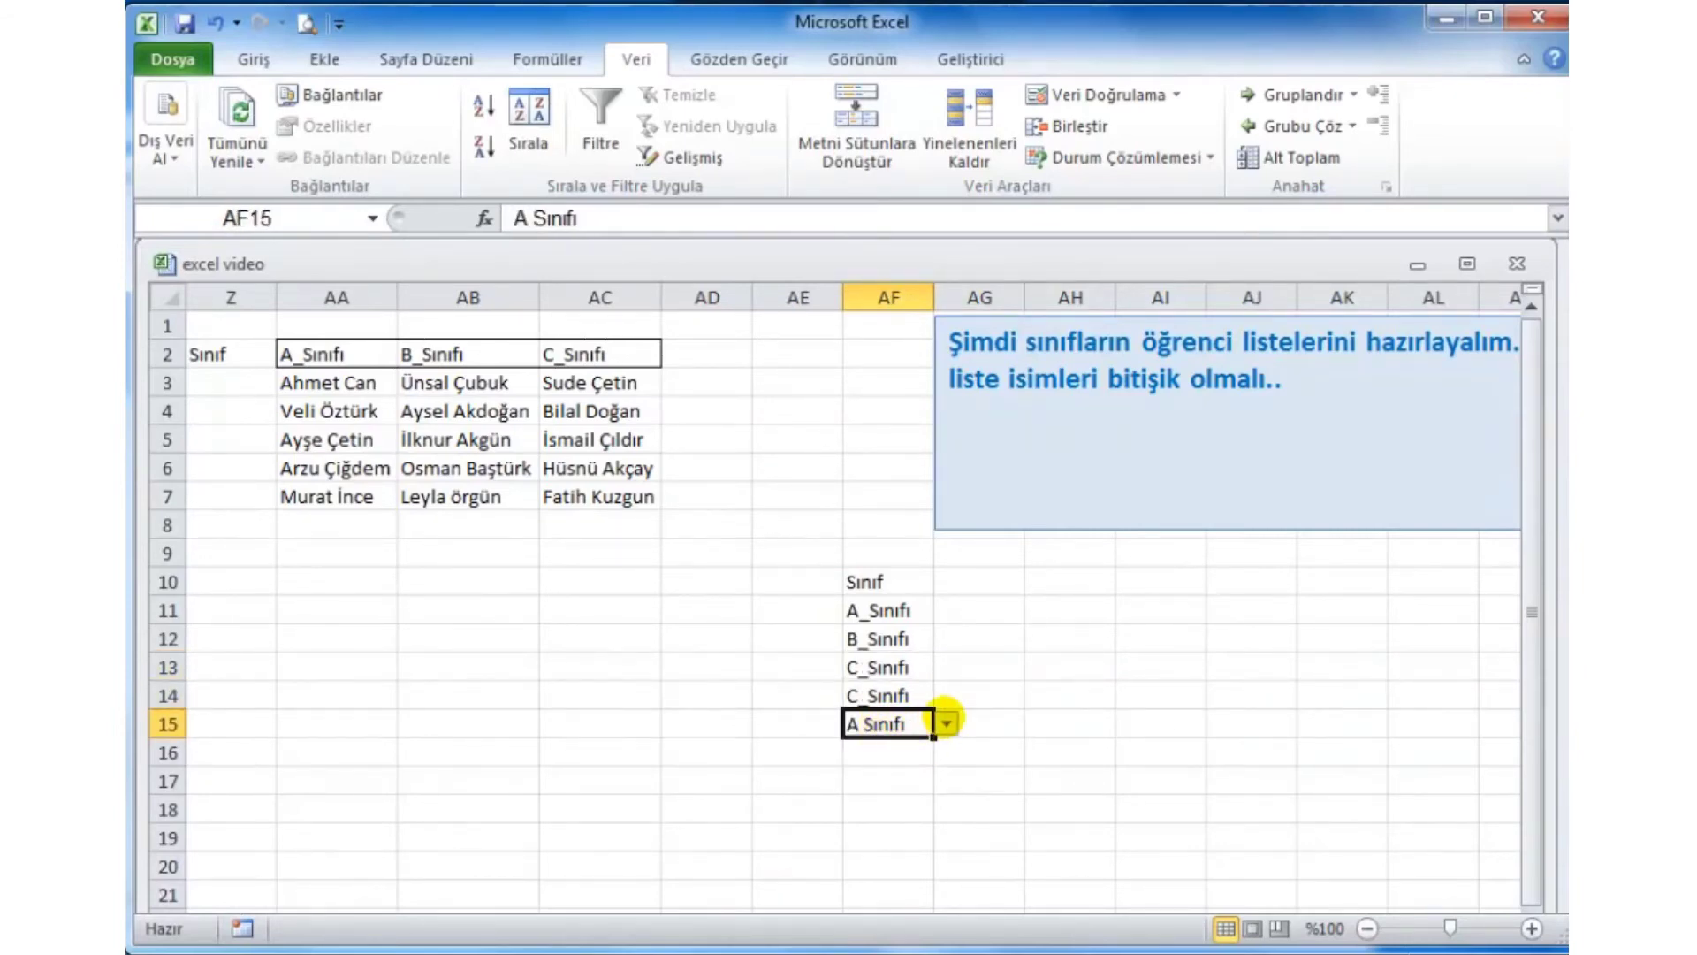
click(946, 724)
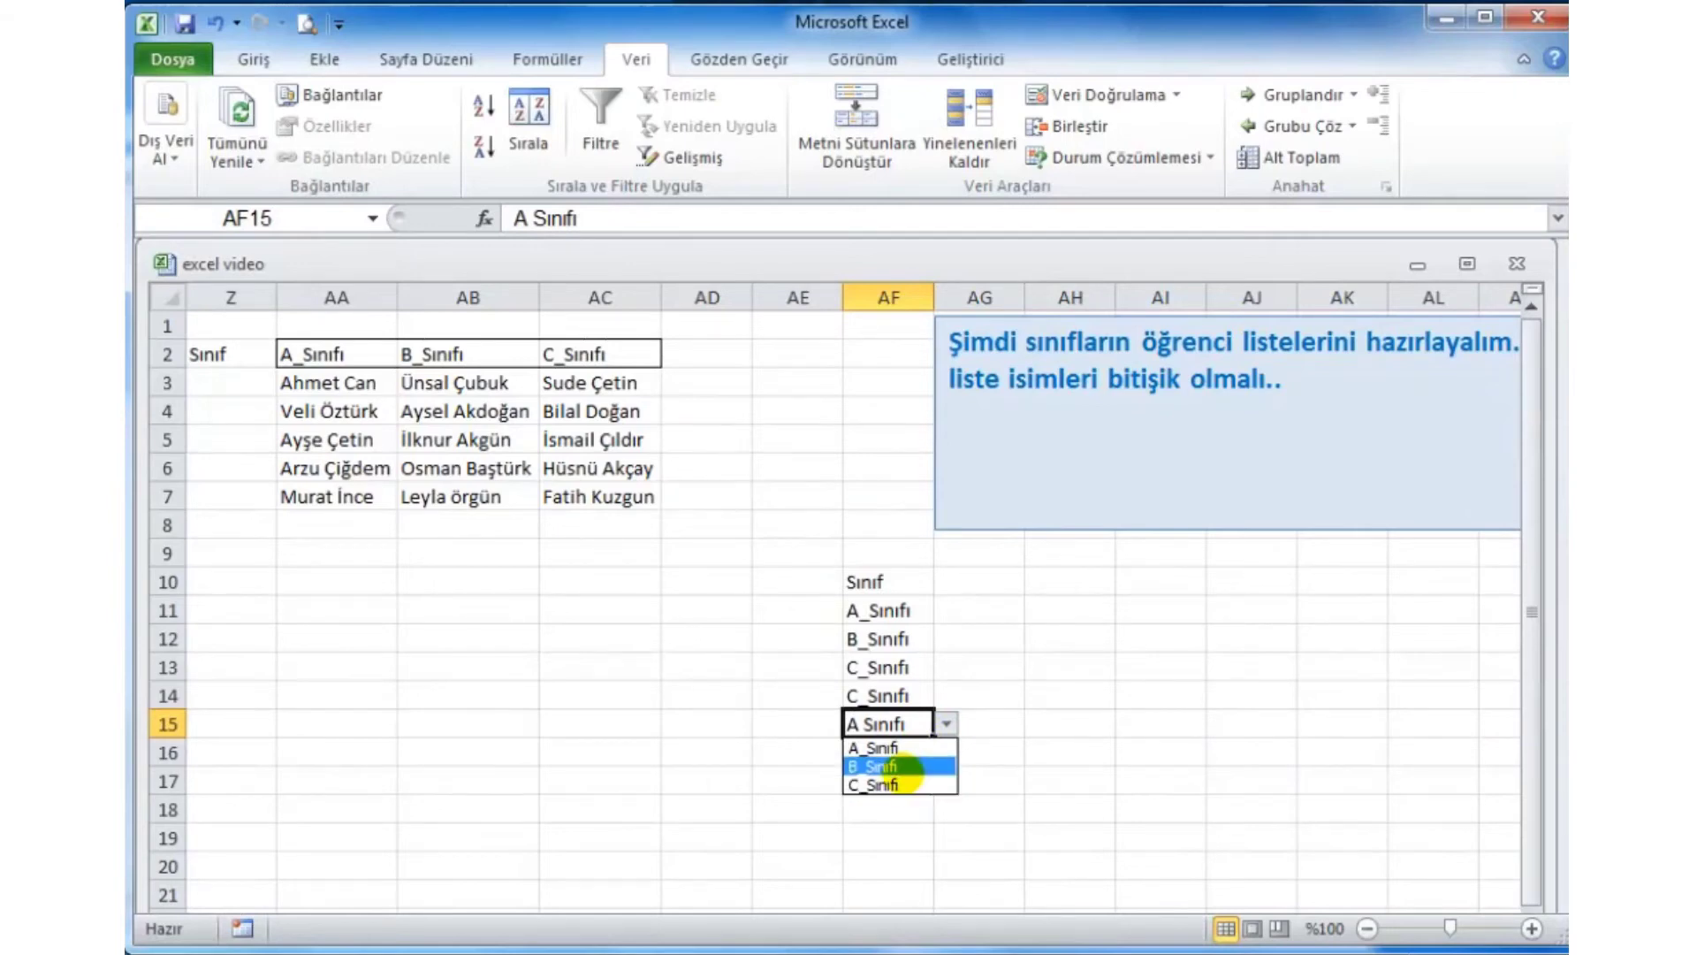
click(910, 767)
Check AG11's drop-down, which offers only A_Sınıfı.
click(990, 610)
click(1036, 610)
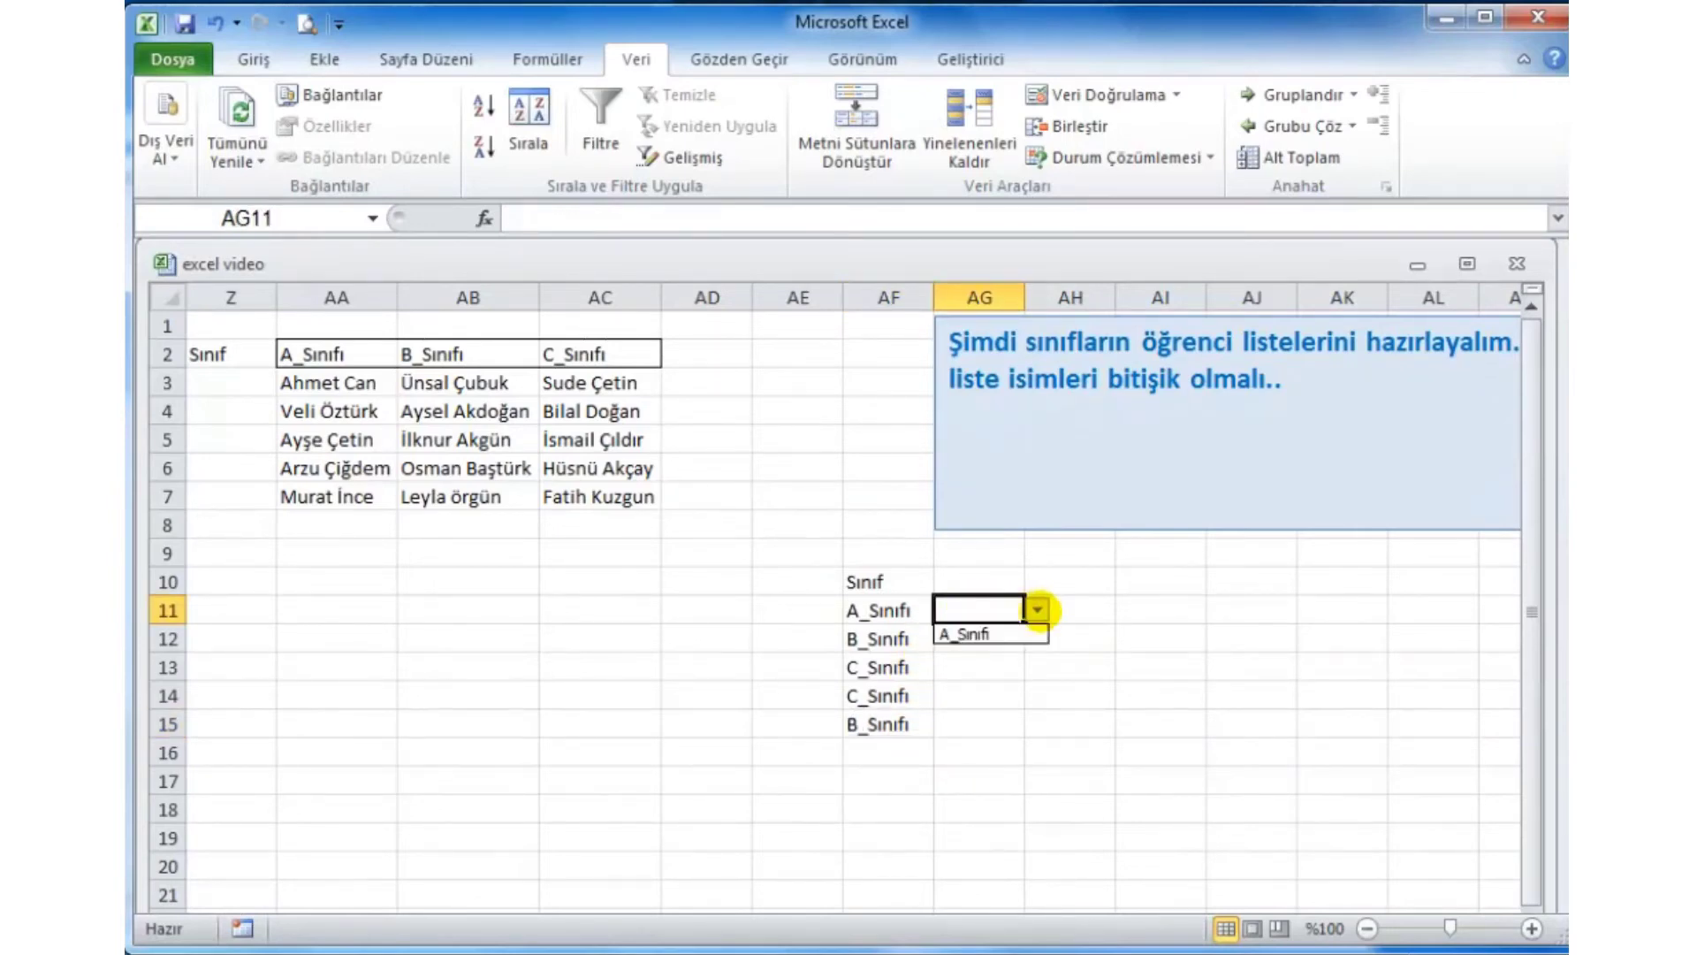
click(1036, 610)
click(889, 610)
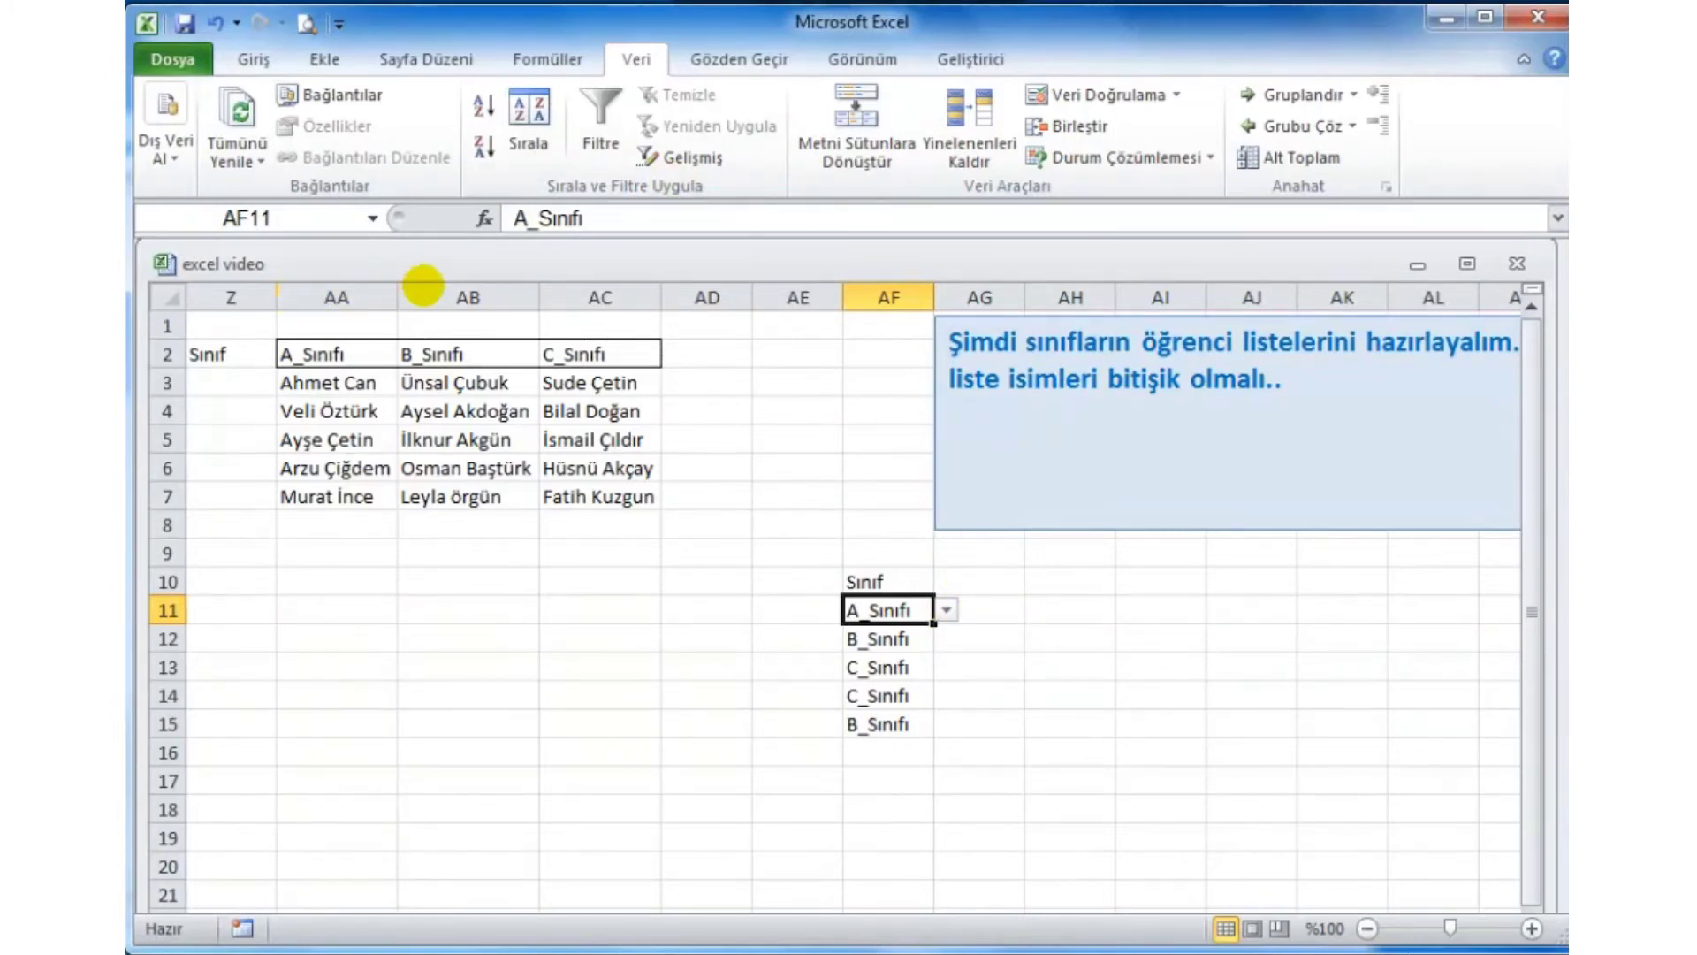
Replace AG11's validation source =$AF$11 with =DOLAYLI(AF11).
click(988, 612)
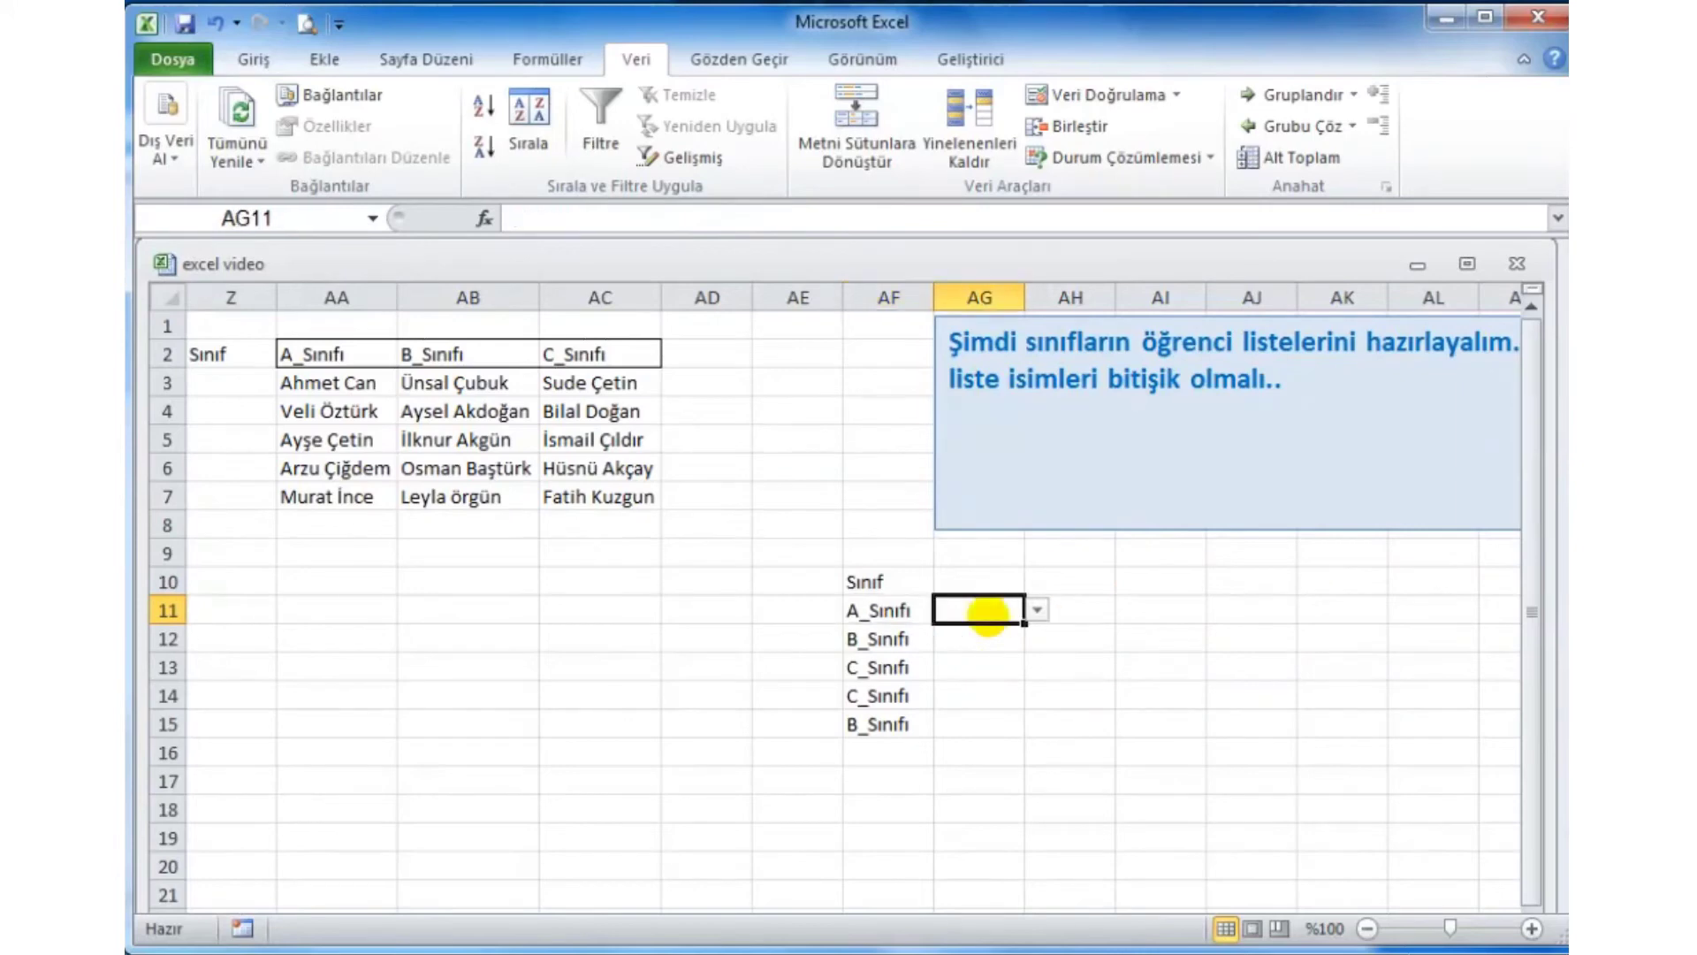
click(1100, 95)
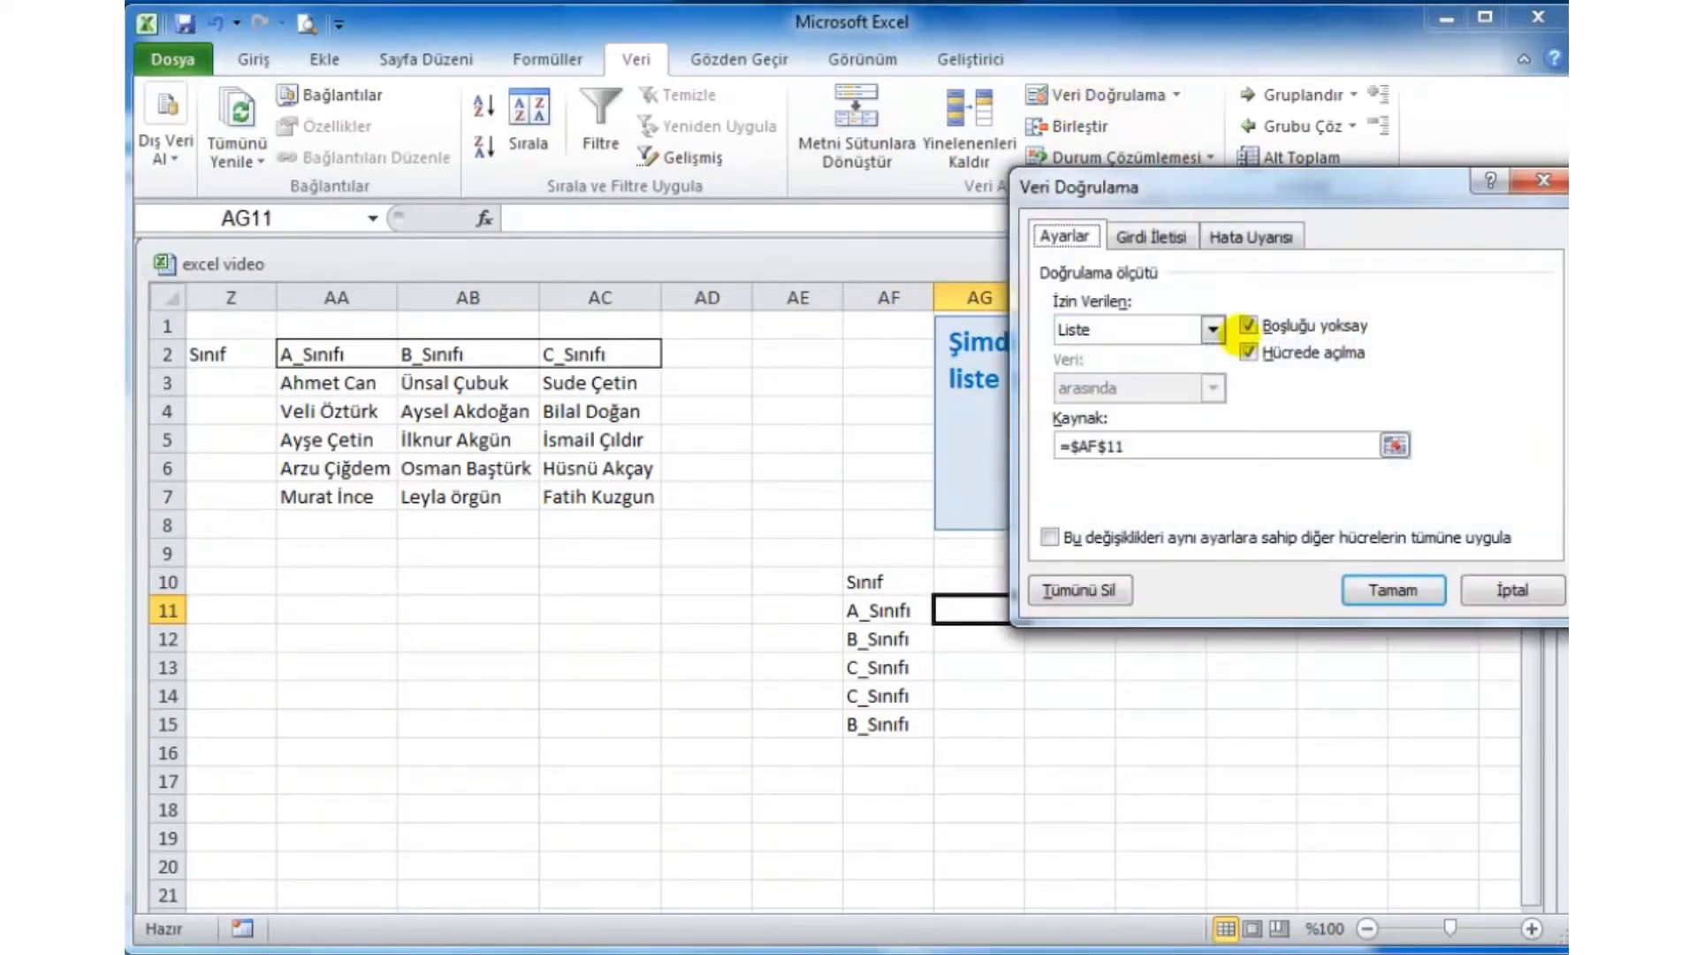
double_click(1135, 445)
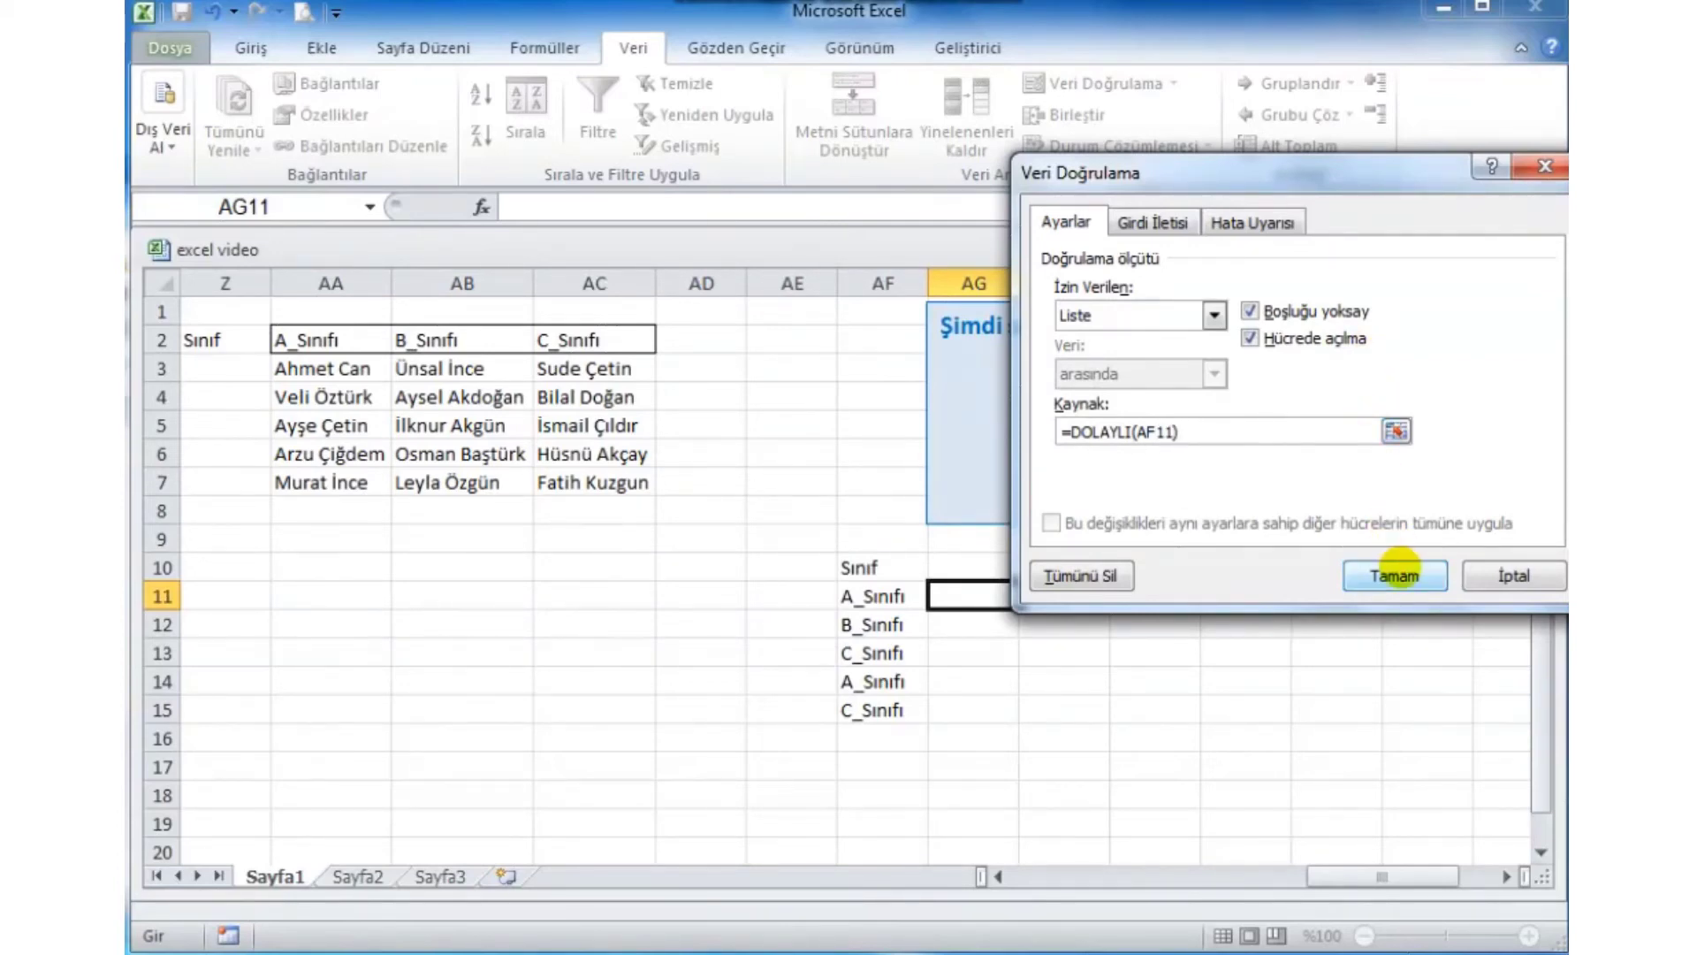
click(1395, 575)
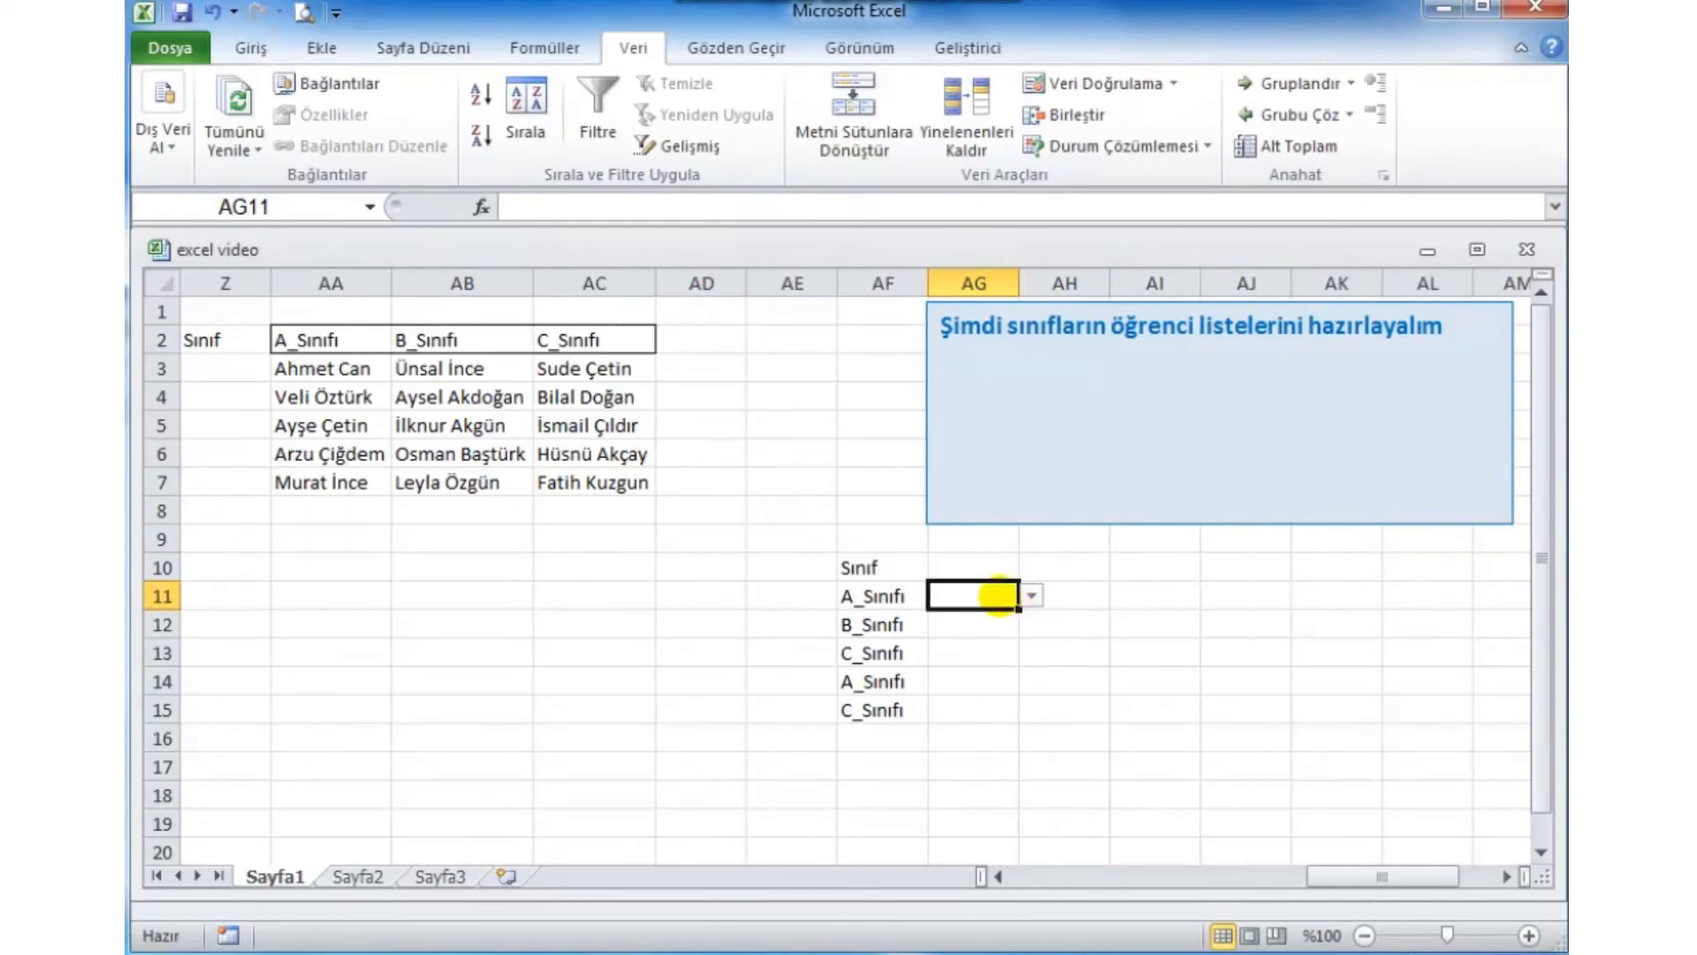
Check AG11's student list and fill its validation down to AG15.
click(1030, 595)
click(997, 591)
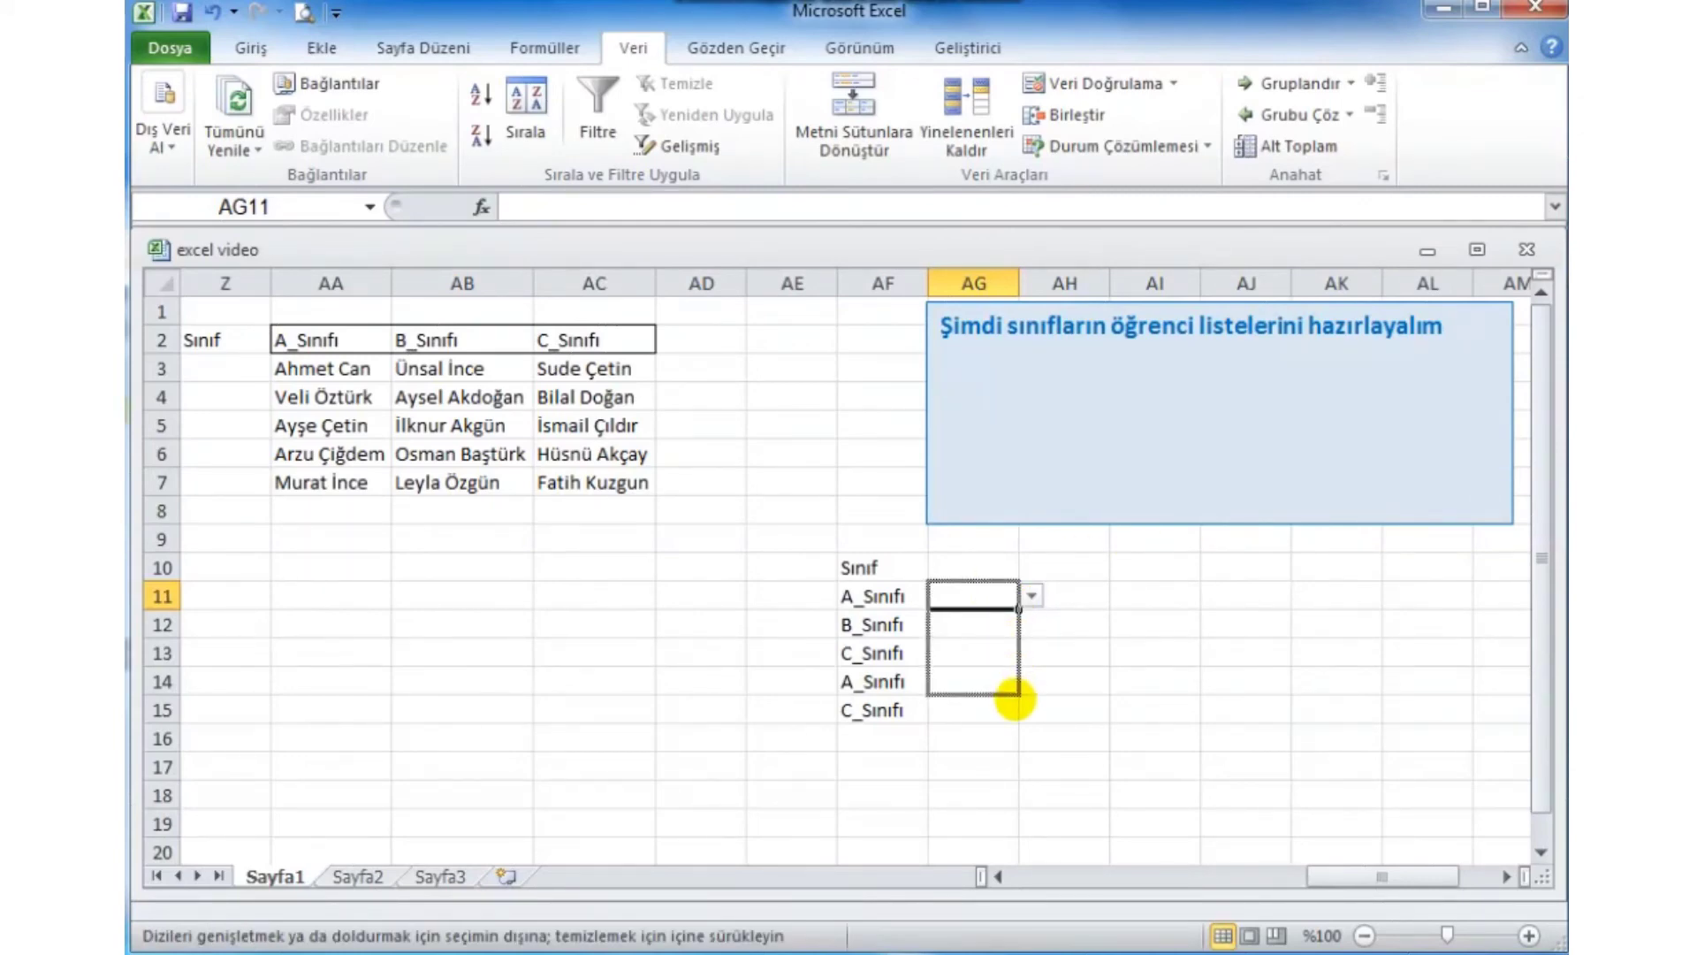
drag(1018, 607, 1012, 714)
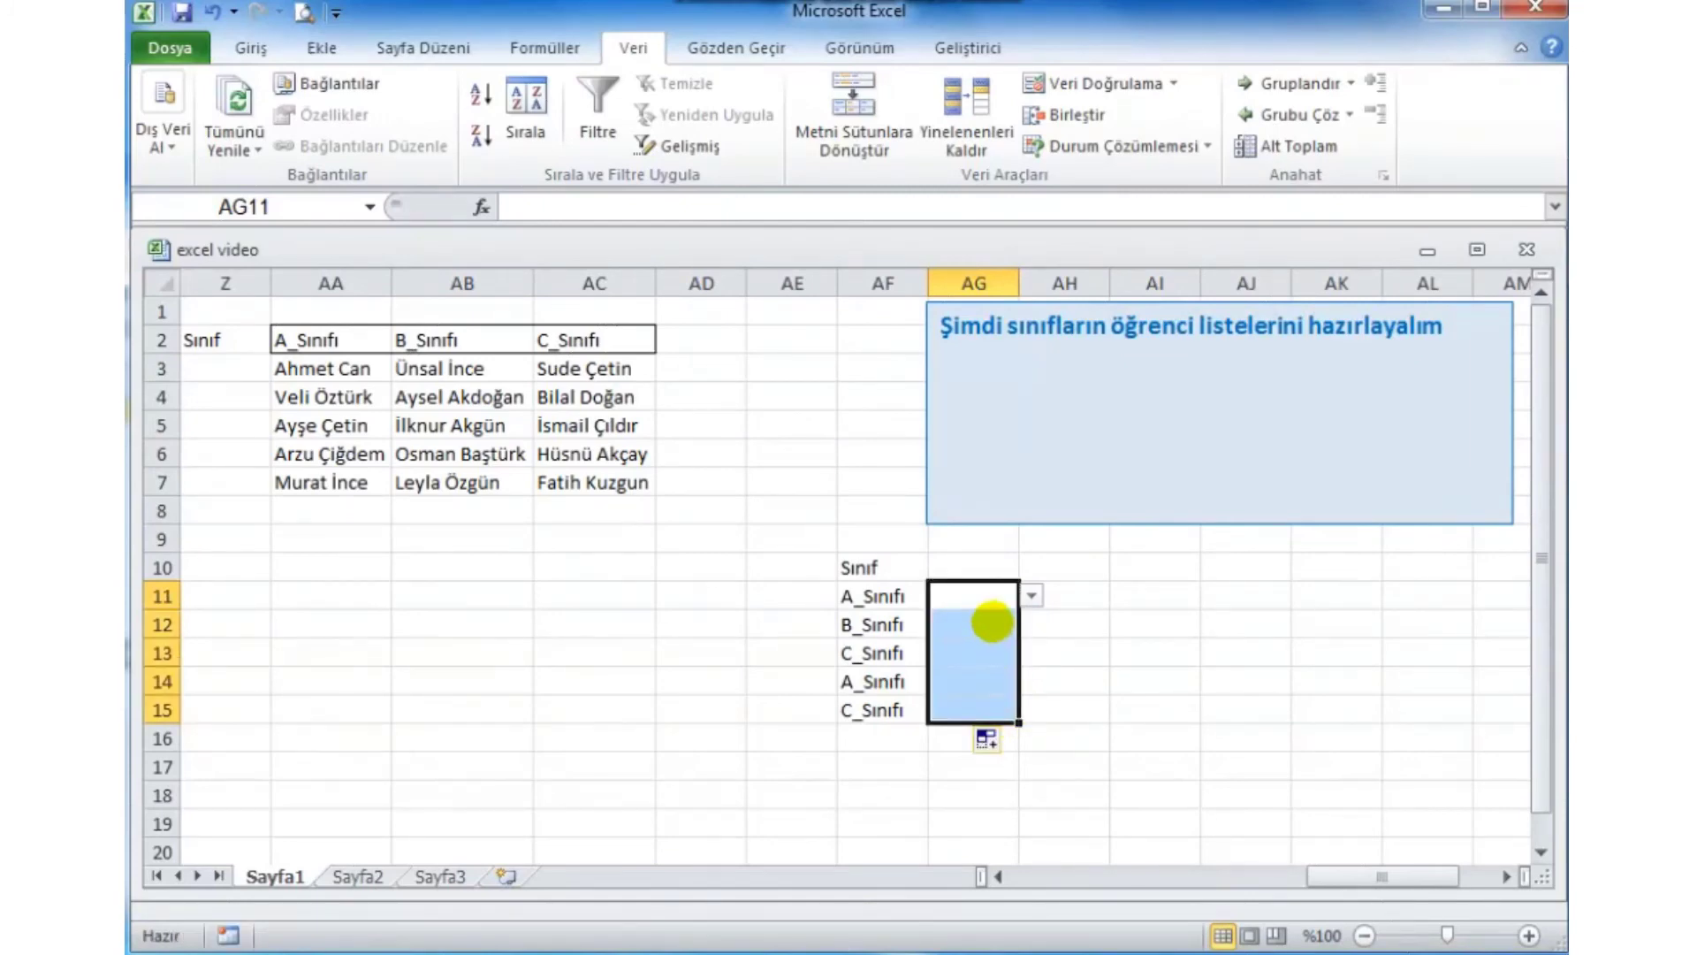
Pick the first B_Sınıfı student for AG12 from its drop-down.
click(992, 621)
click(1031, 624)
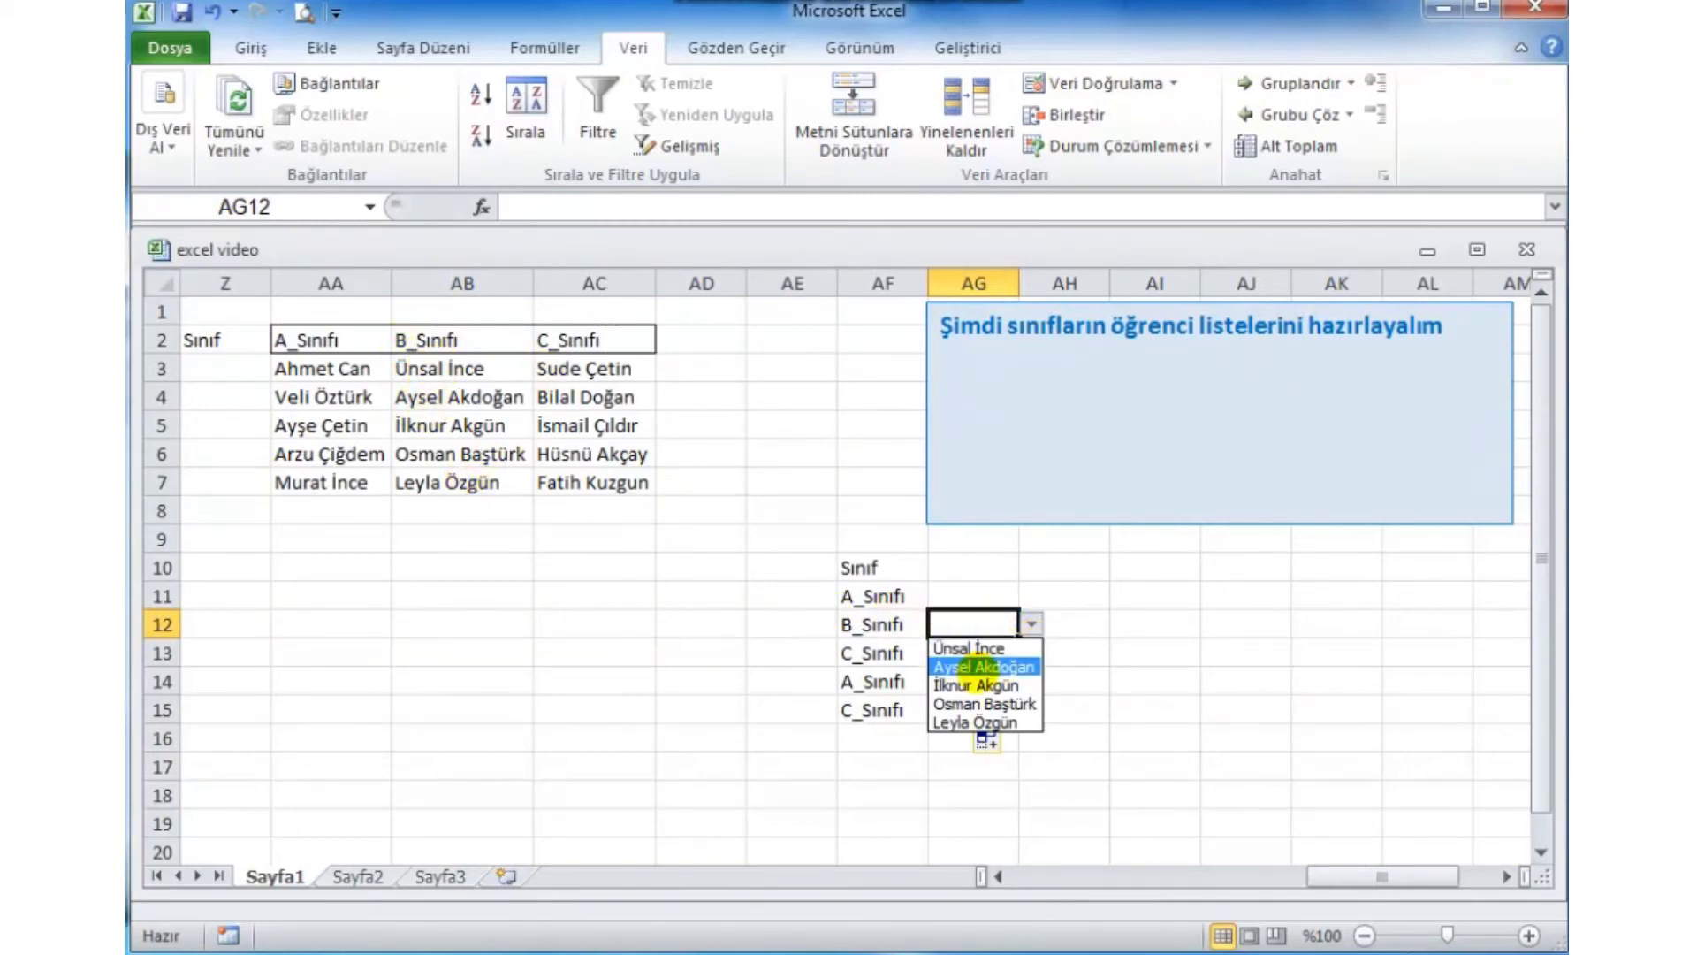
click(1004, 577)
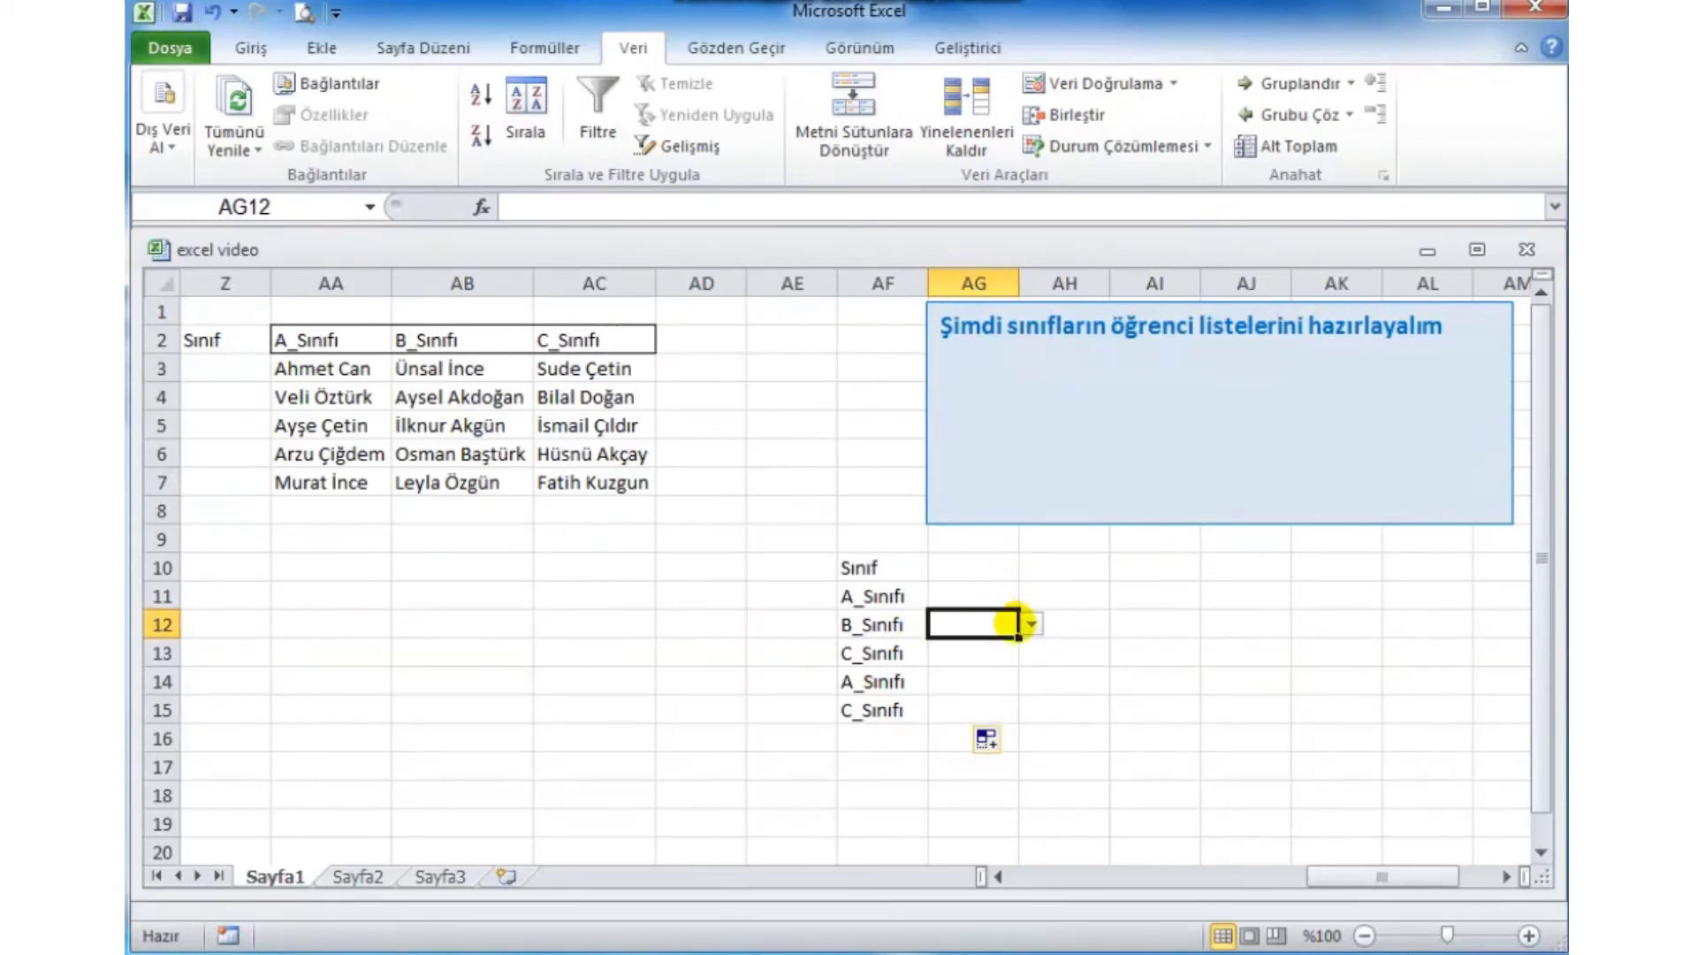
click(1032, 624)
click(973, 646)
click(977, 597)
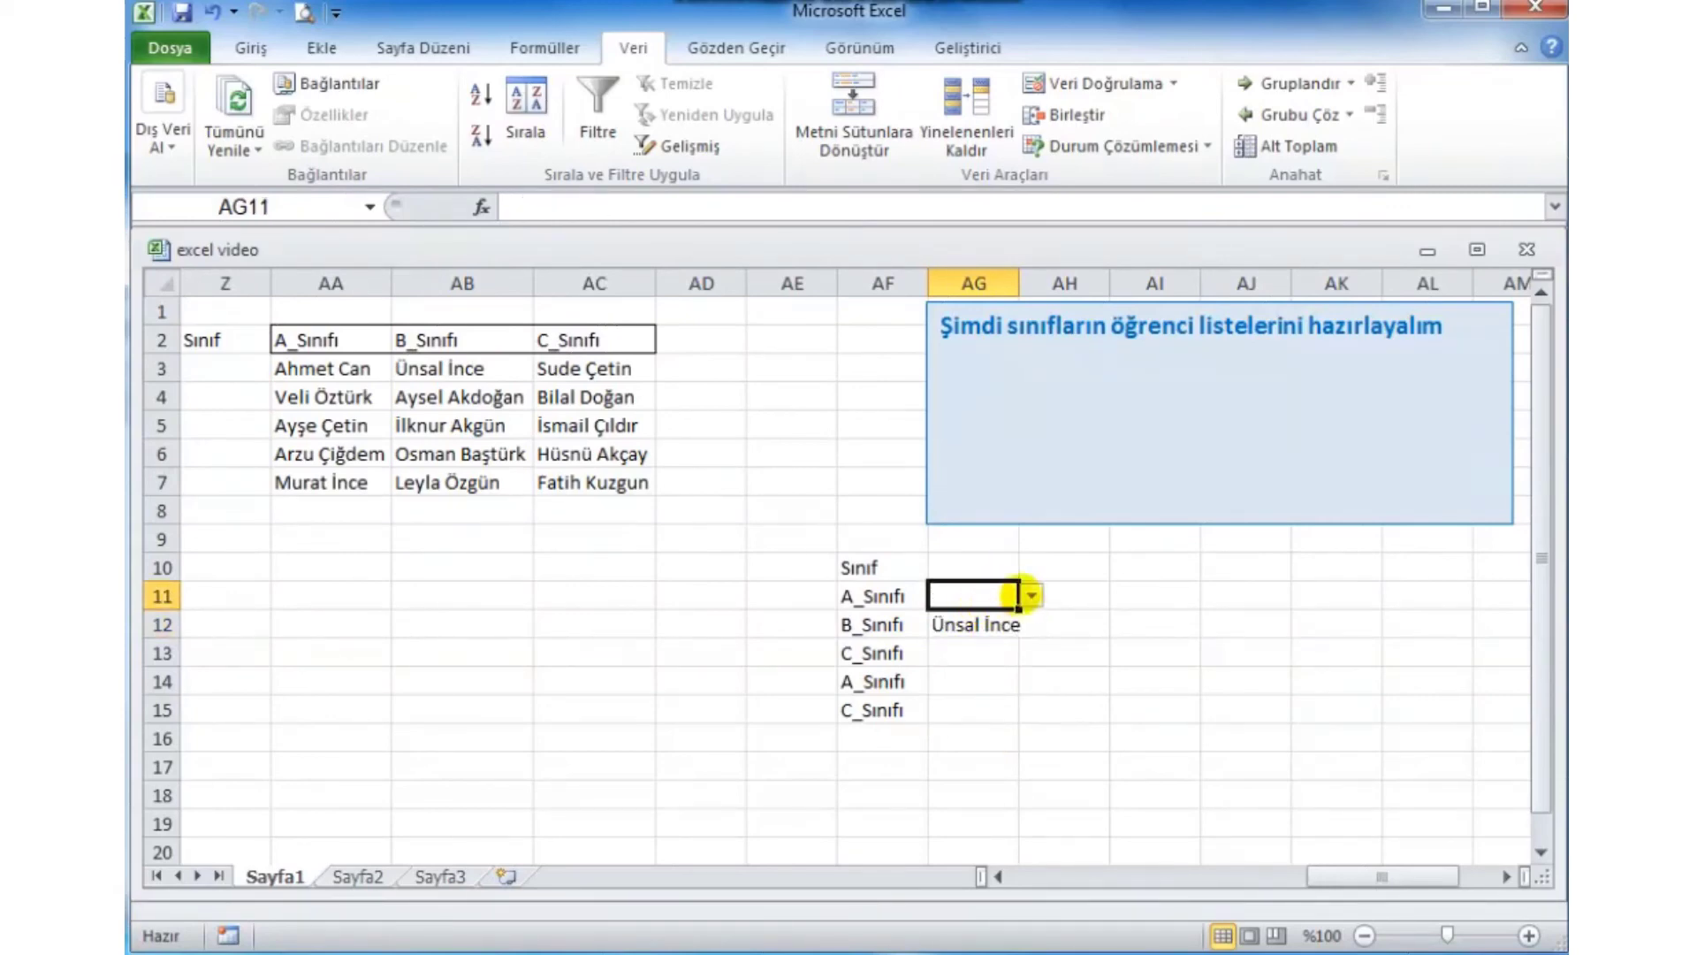
click(1032, 596)
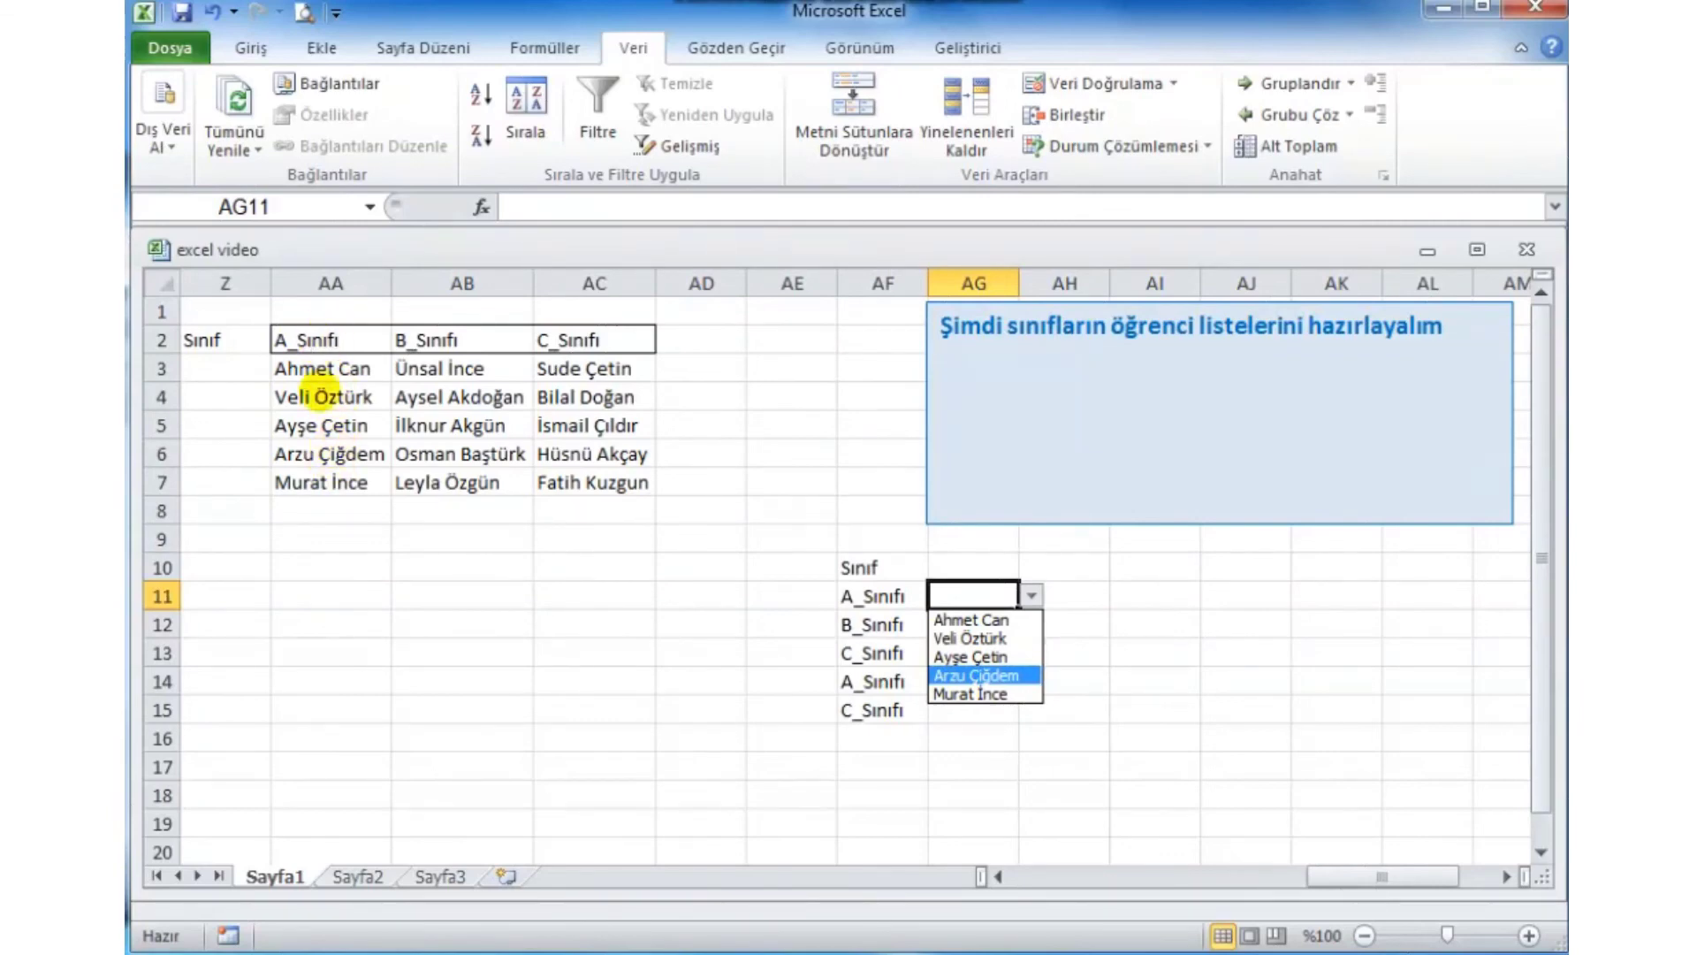
Fill AG11, AG13, AG14 and AG15 with students: first A, first C, second A, fourth C.
click(1032, 596)
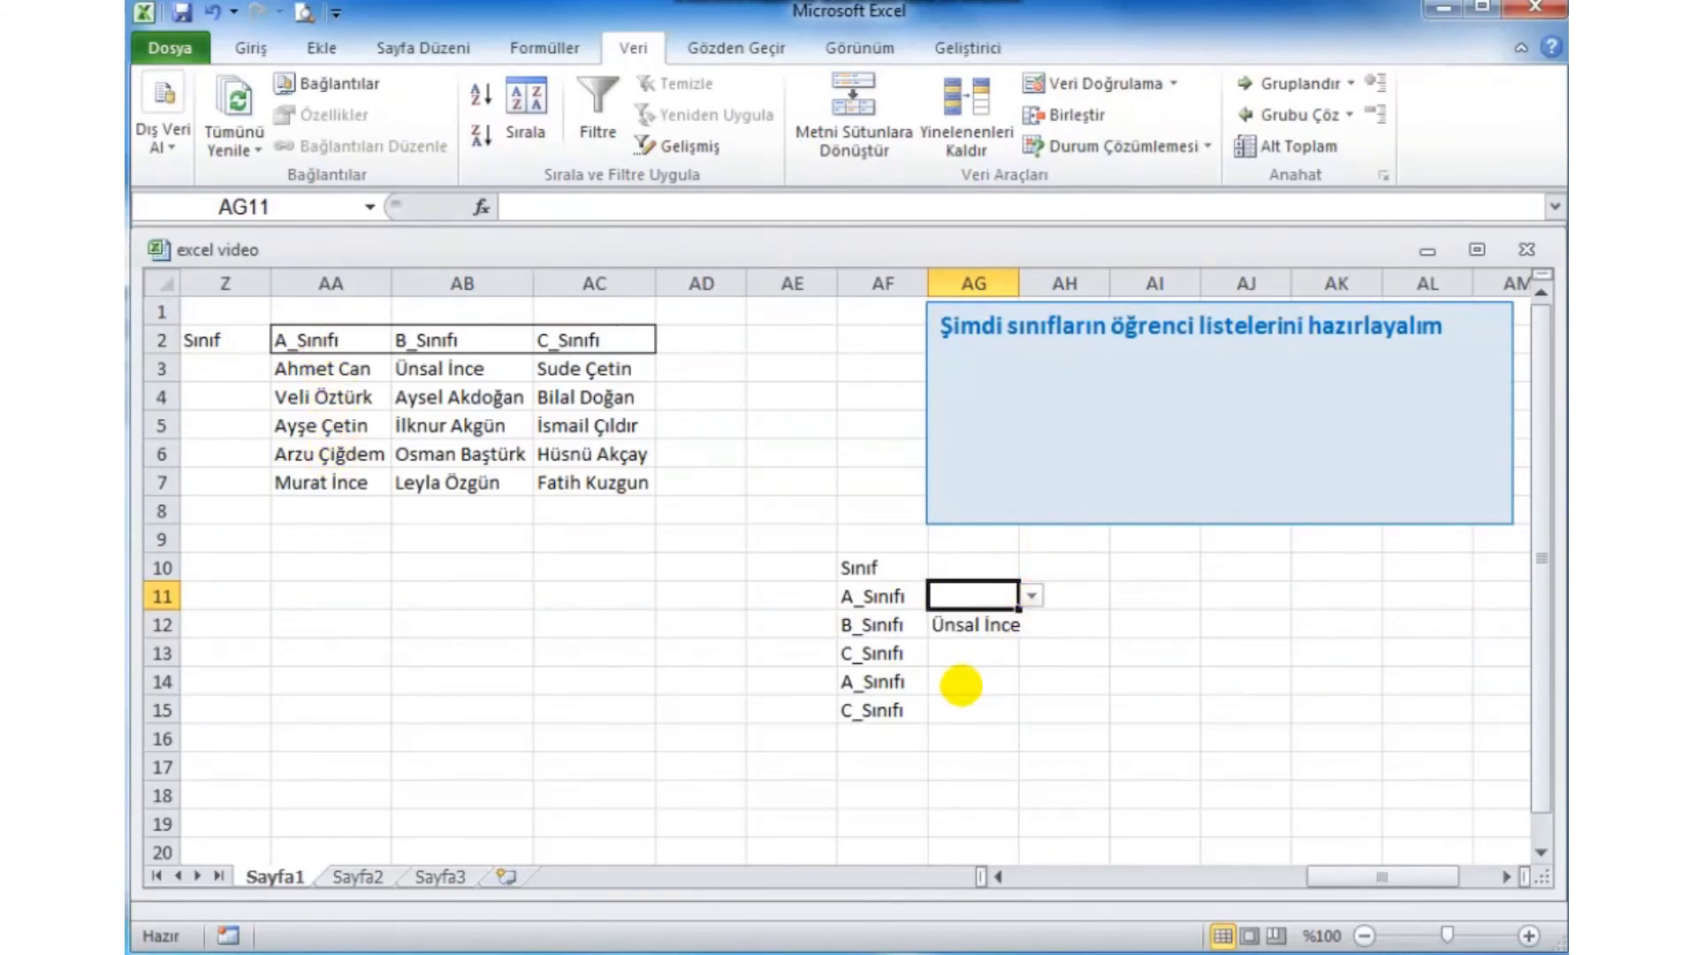
click(1032, 596)
click(962, 619)
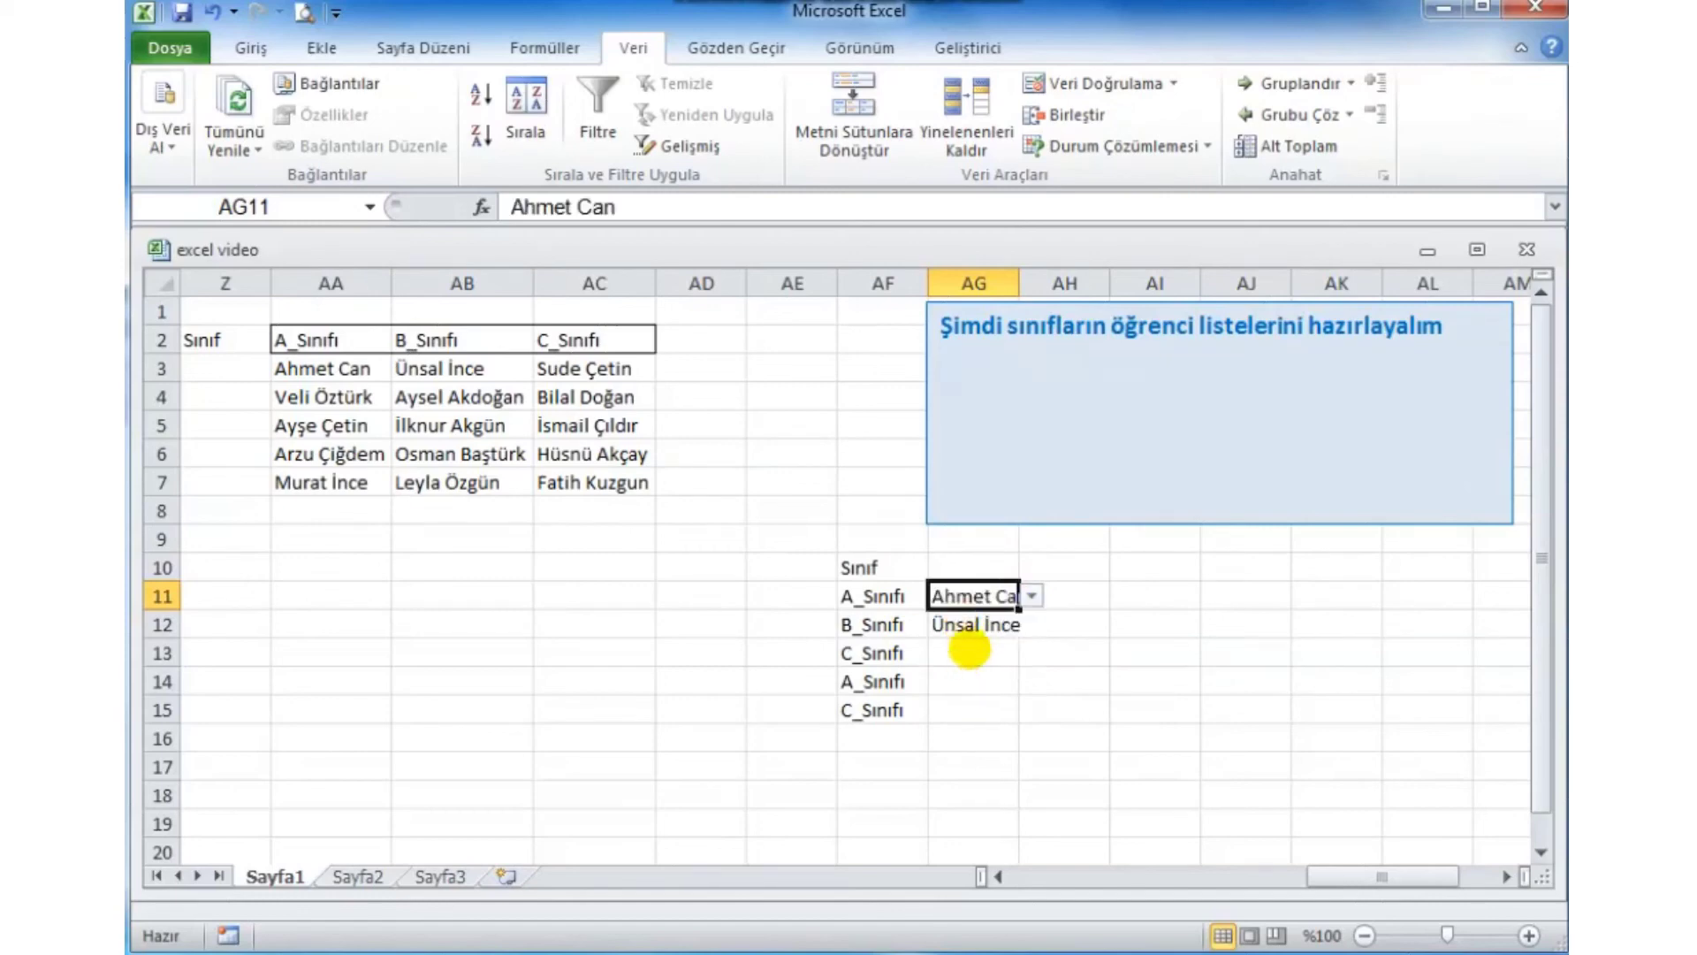
click(974, 652)
click(1031, 653)
click(988, 676)
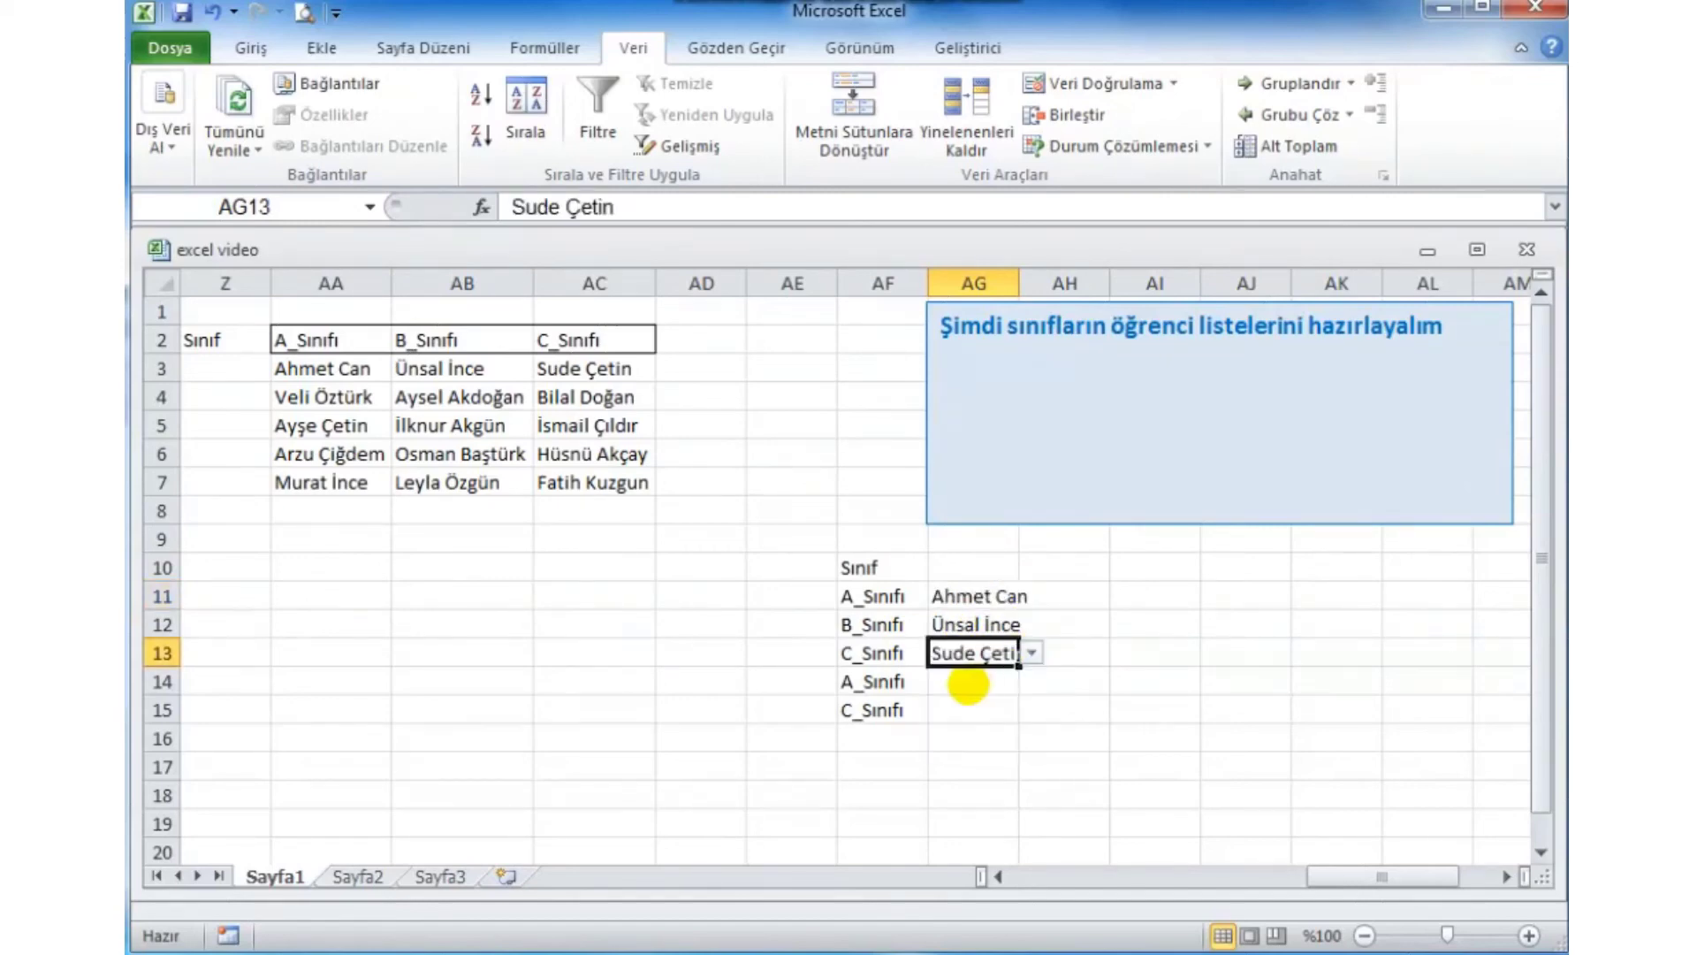
click(972, 680)
click(1032, 680)
click(986, 724)
click(973, 709)
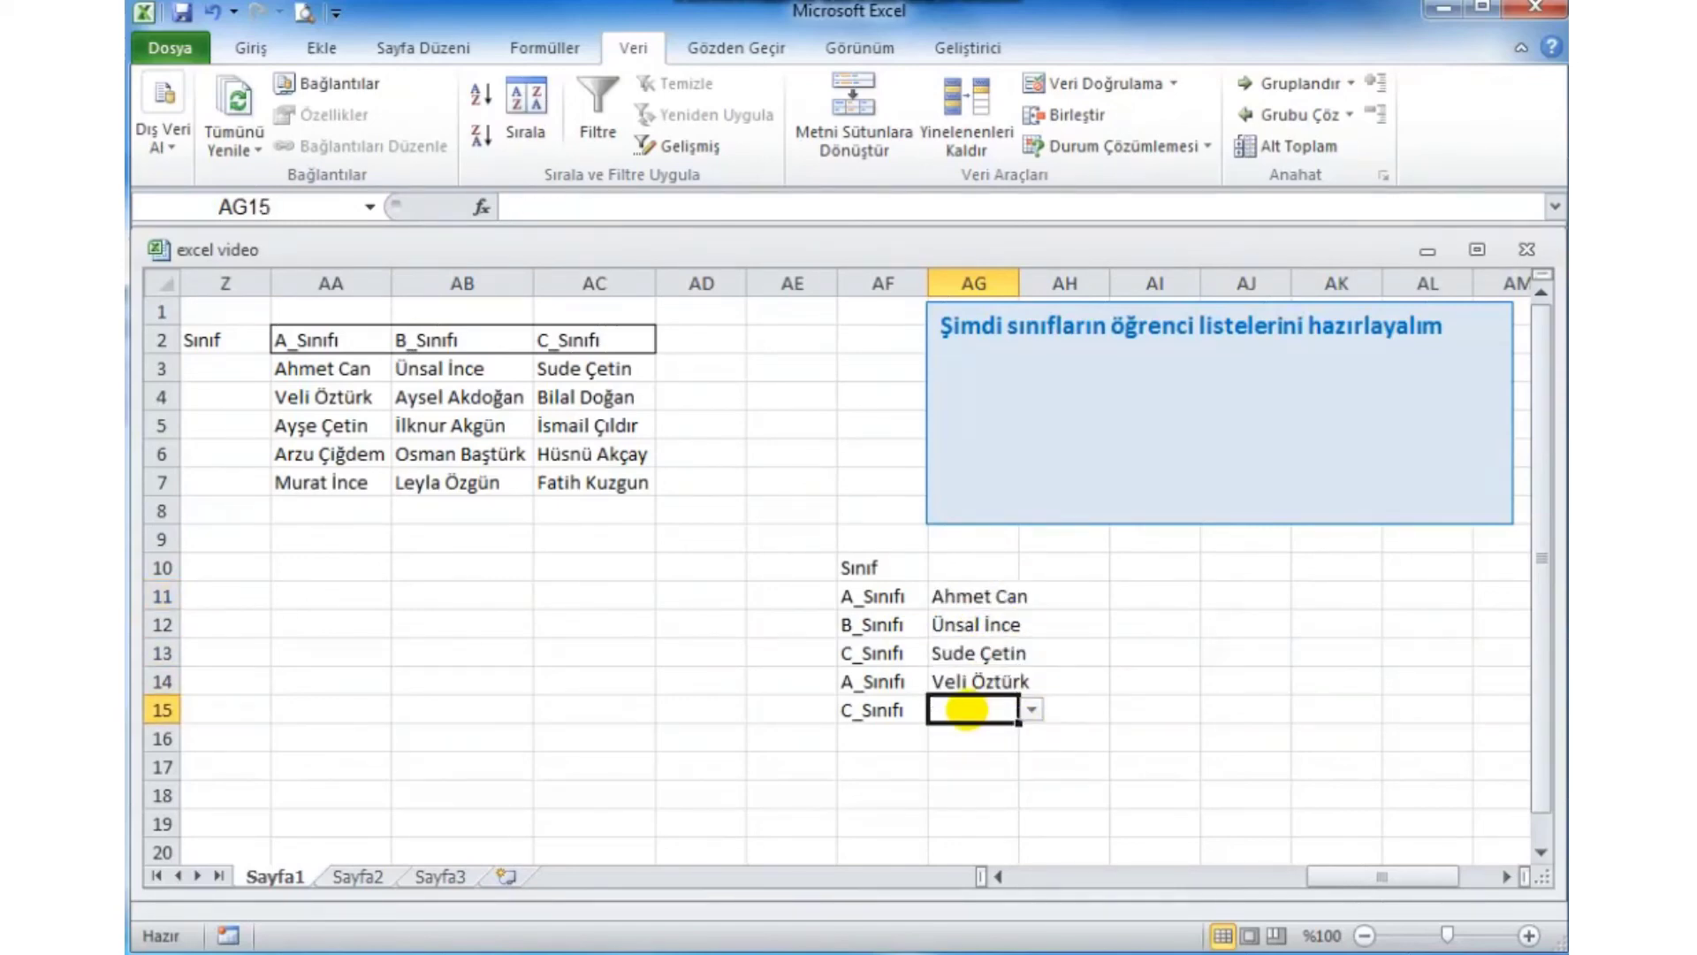
click(1031, 709)
click(981, 789)
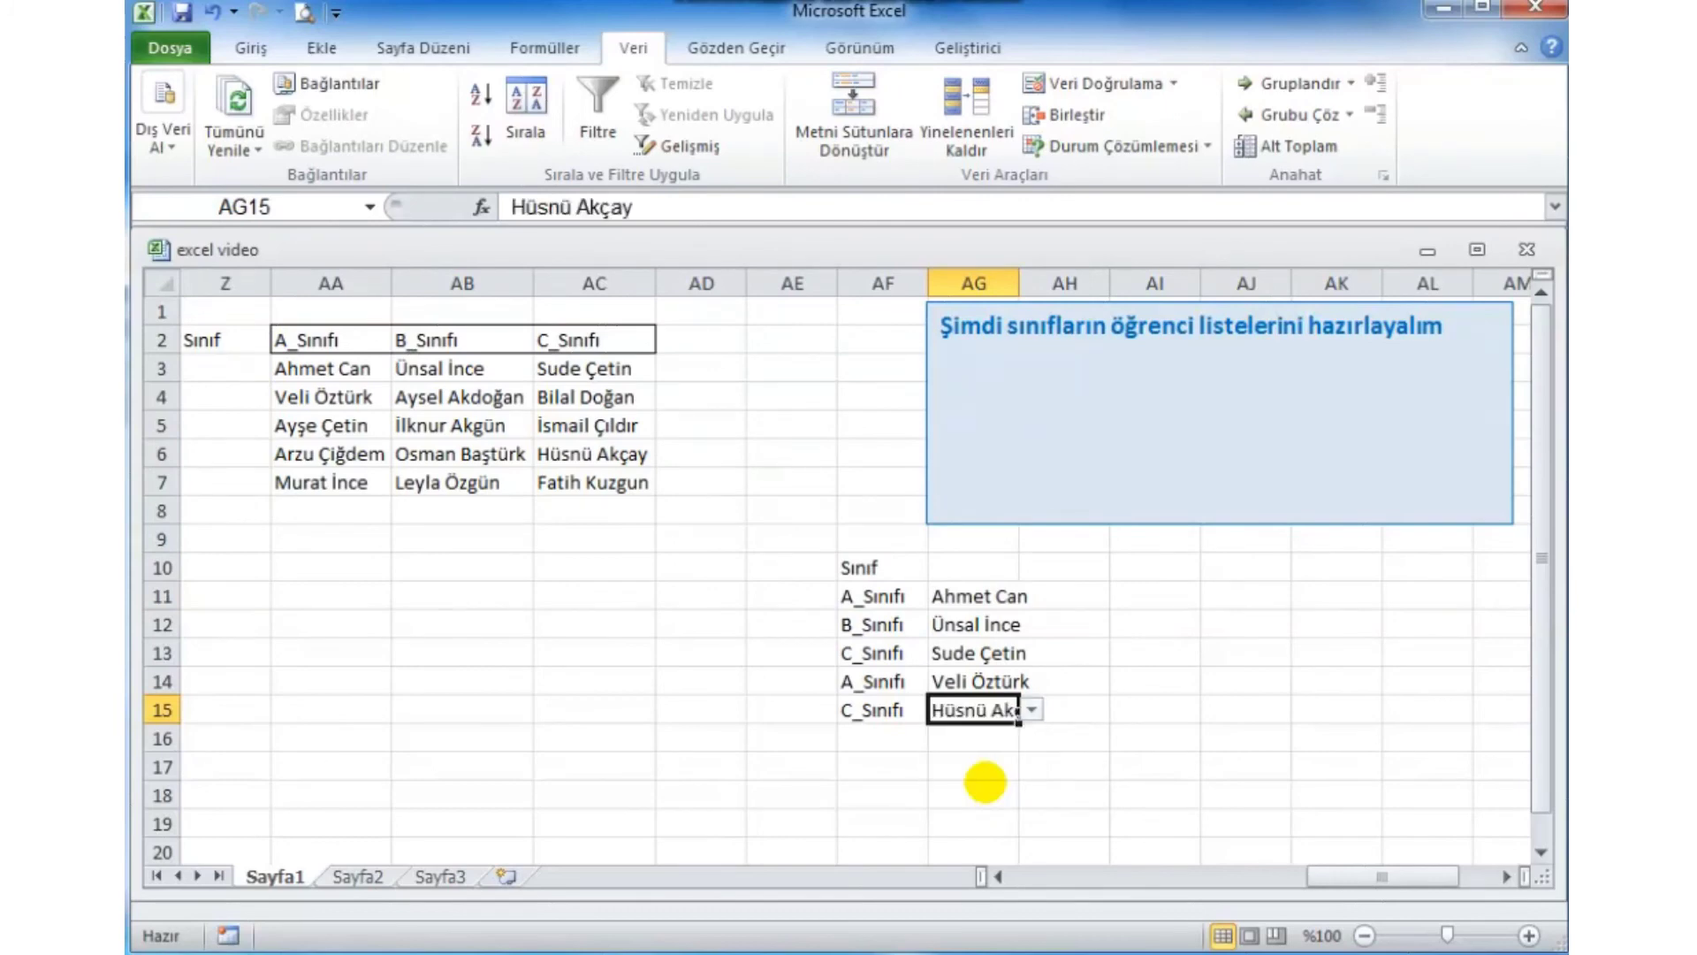
Switch AF11 to B_Sınıfı and choose the last B_Sınıfı student in AG11.
click(906, 600)
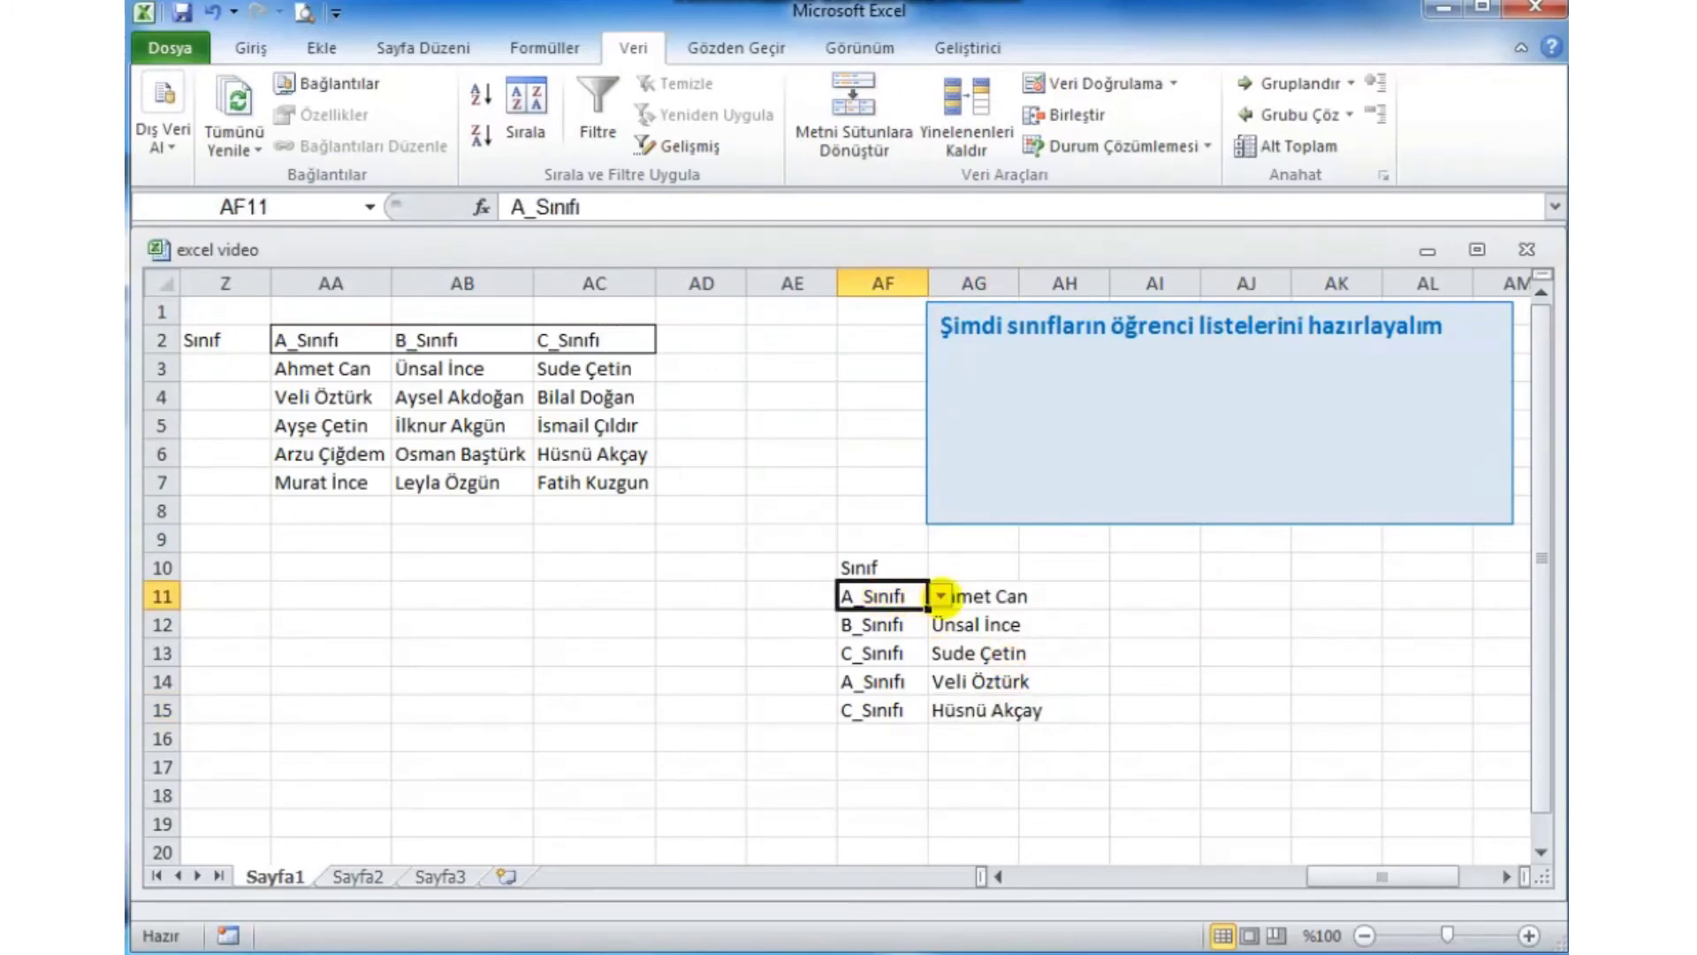
click(941, 596)
click(908, 639)
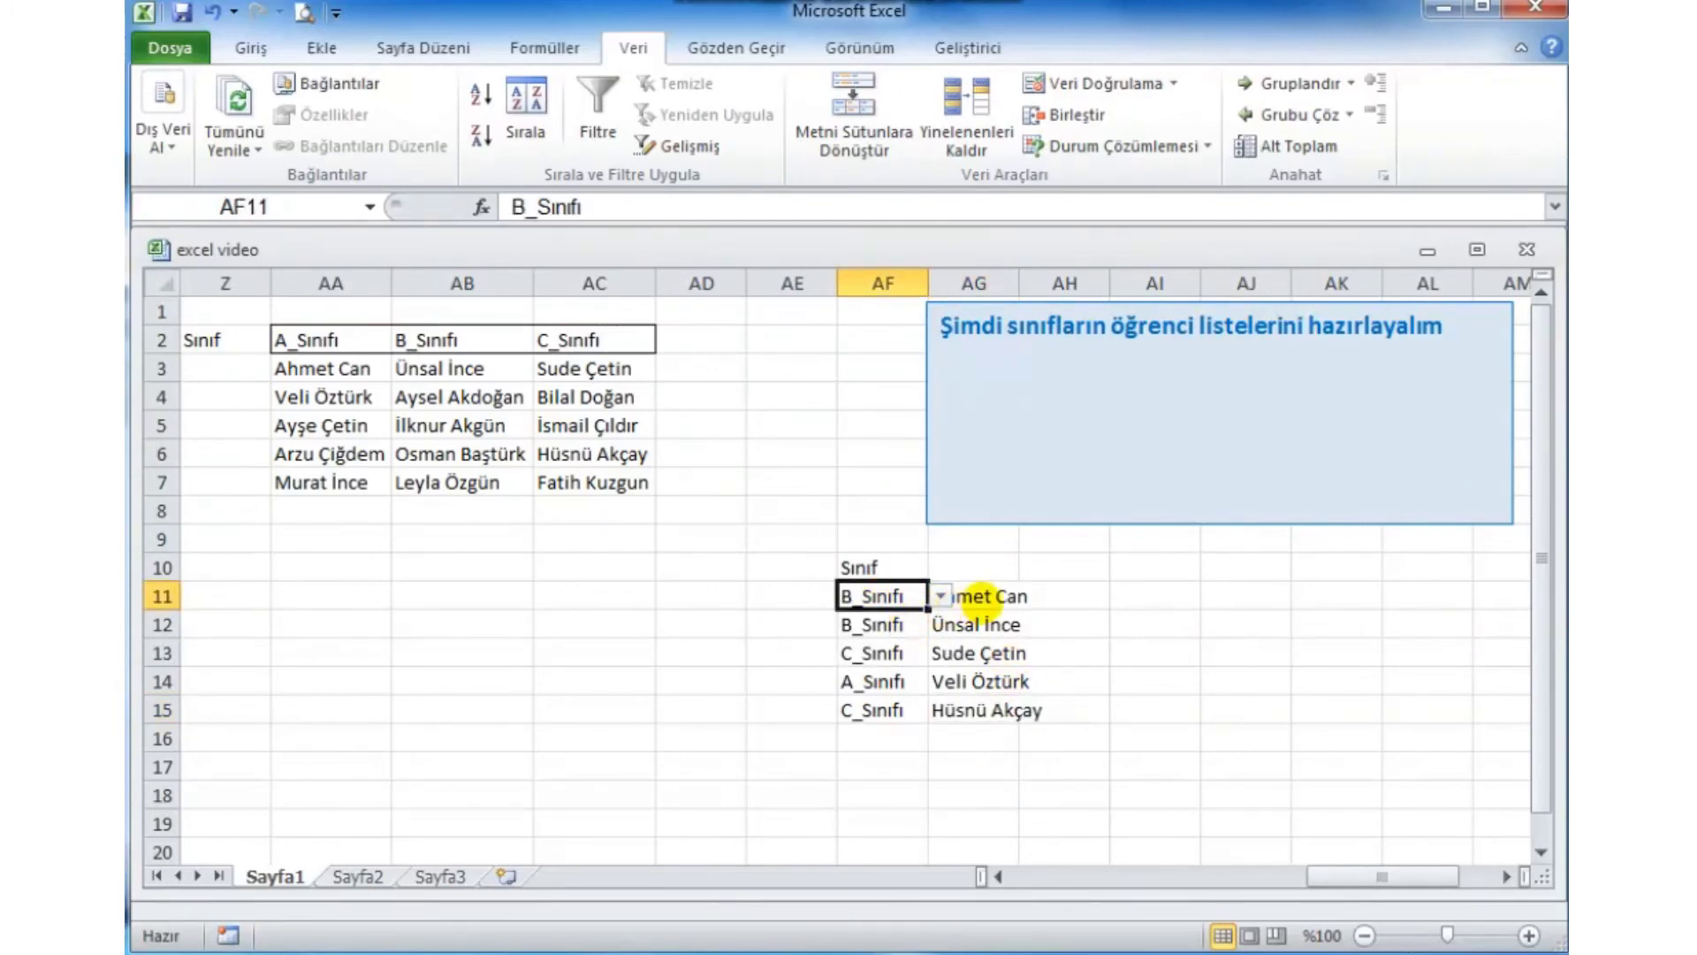
click(977, 596)
click(1032, 596)
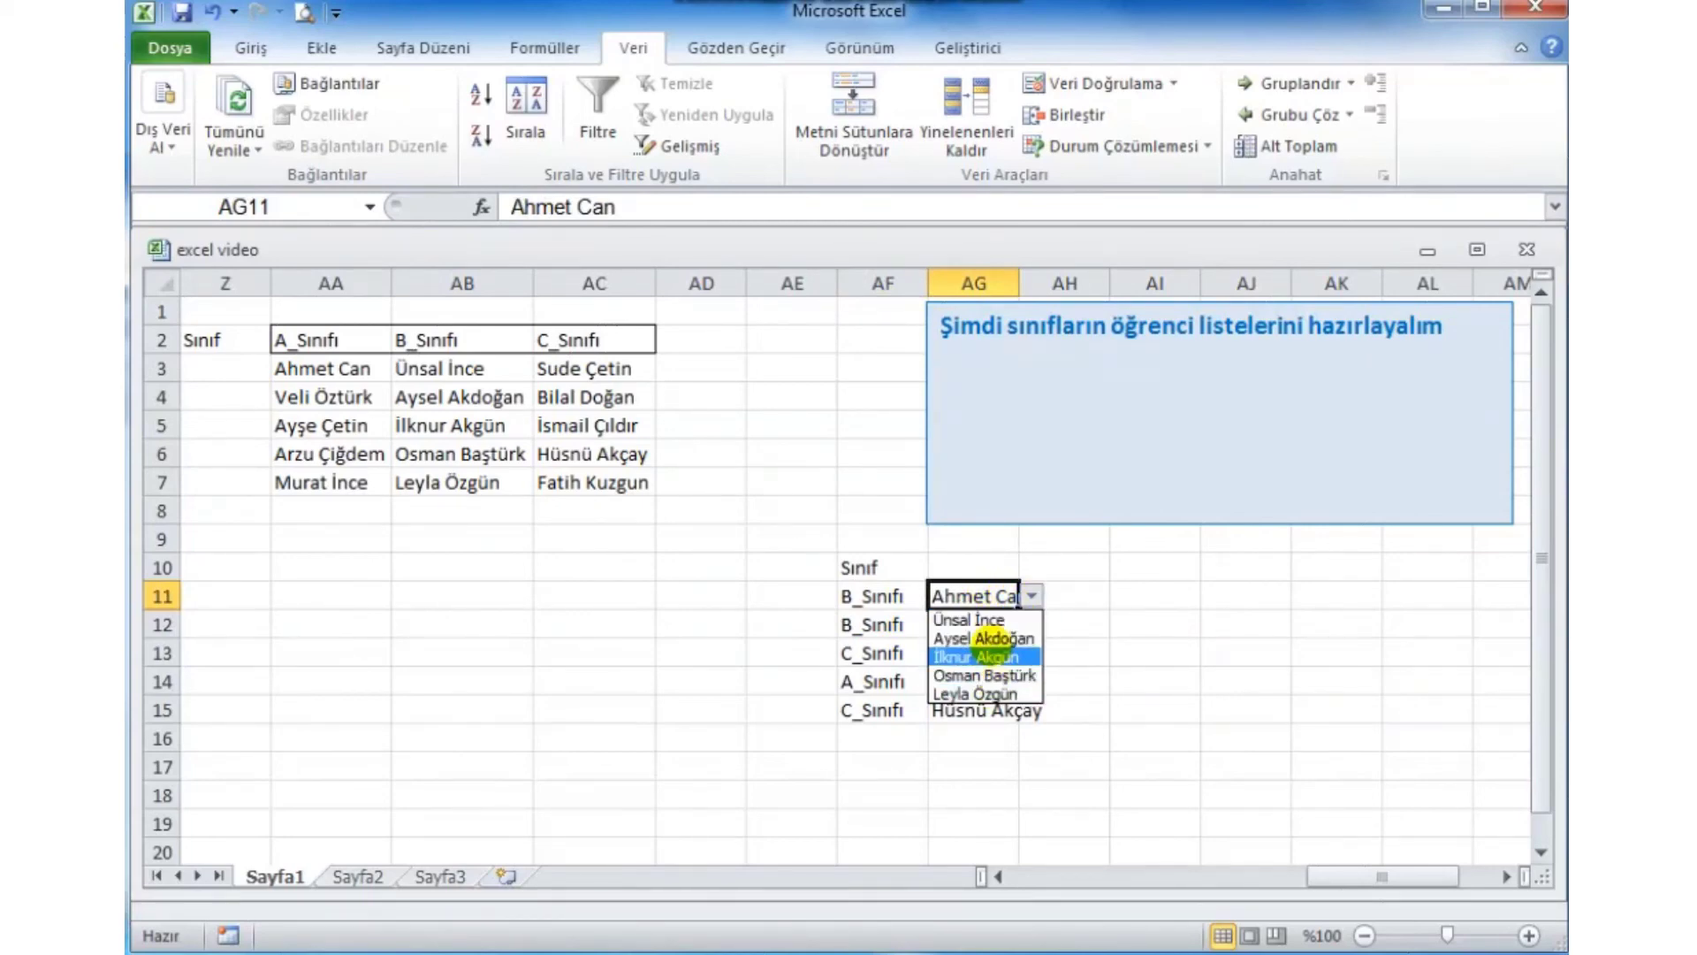
click(988, 694)
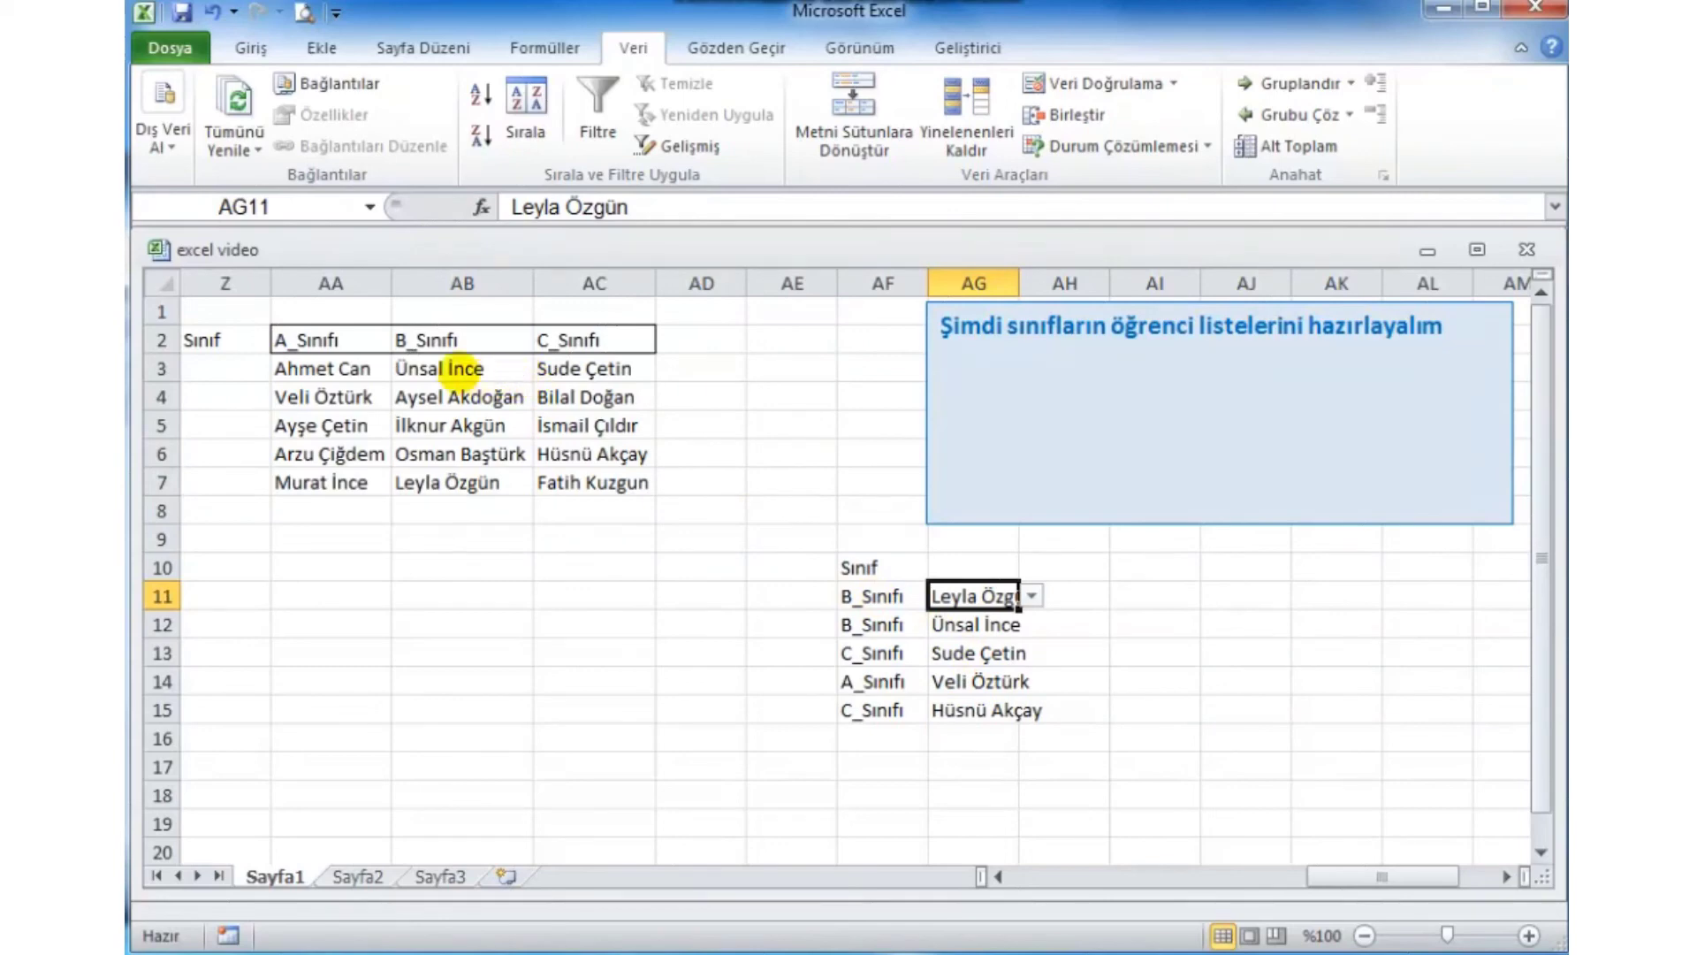
click(1032, 596)
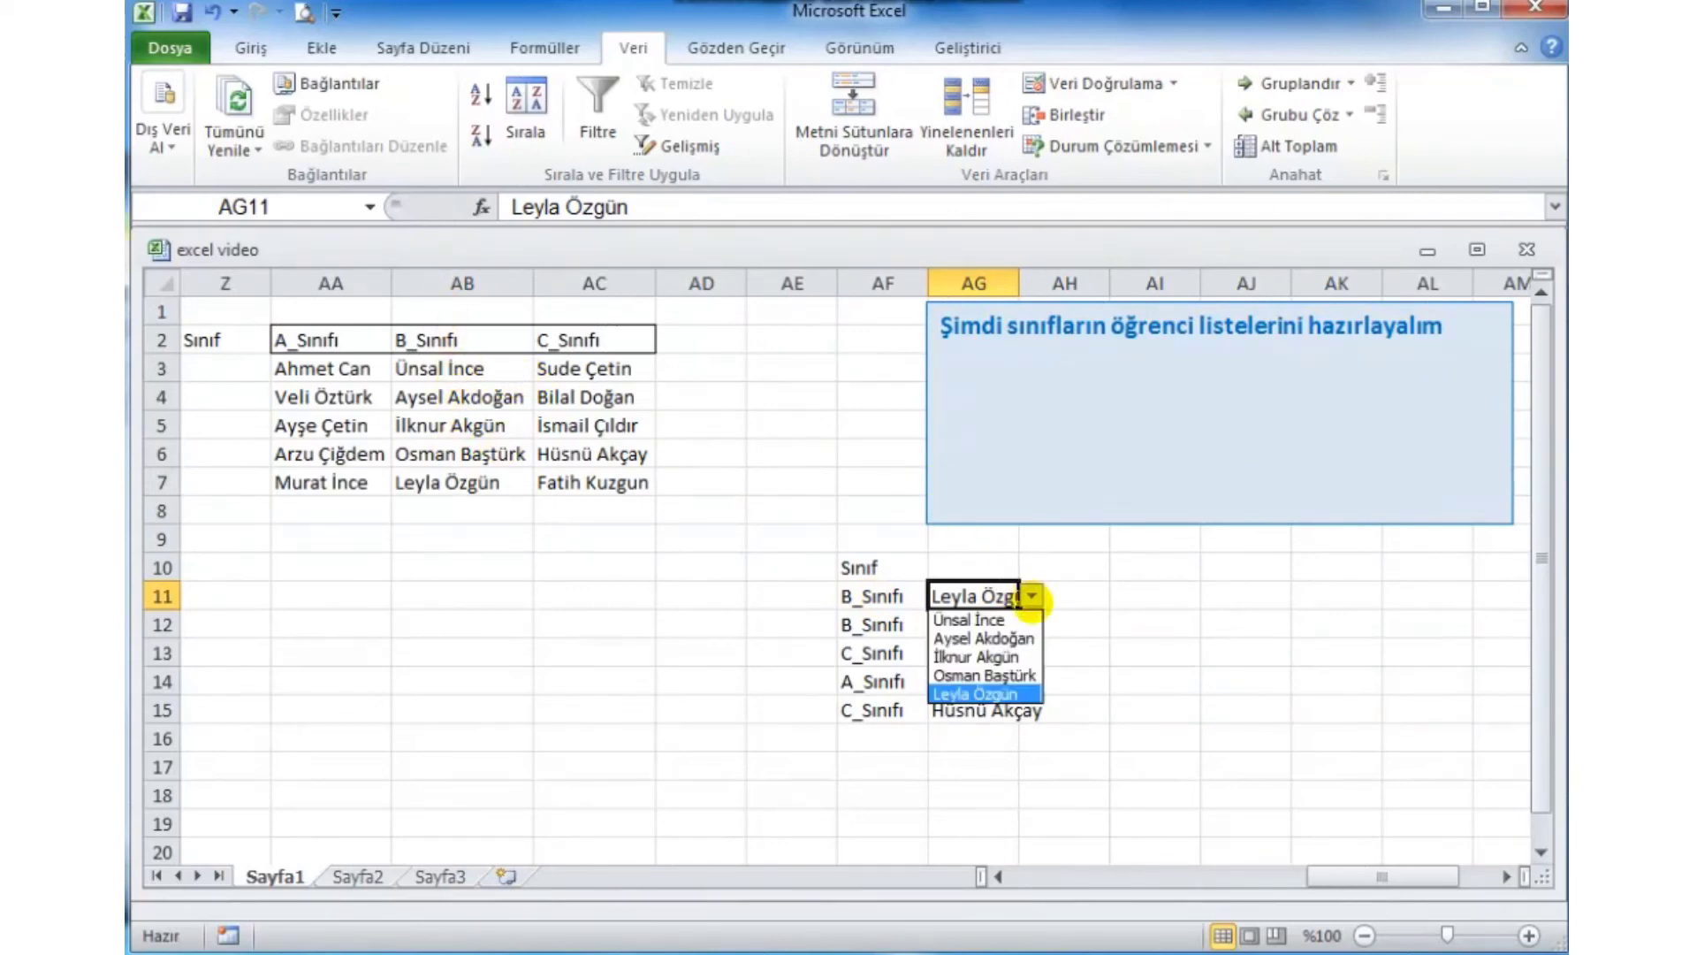
click(1096, 566)
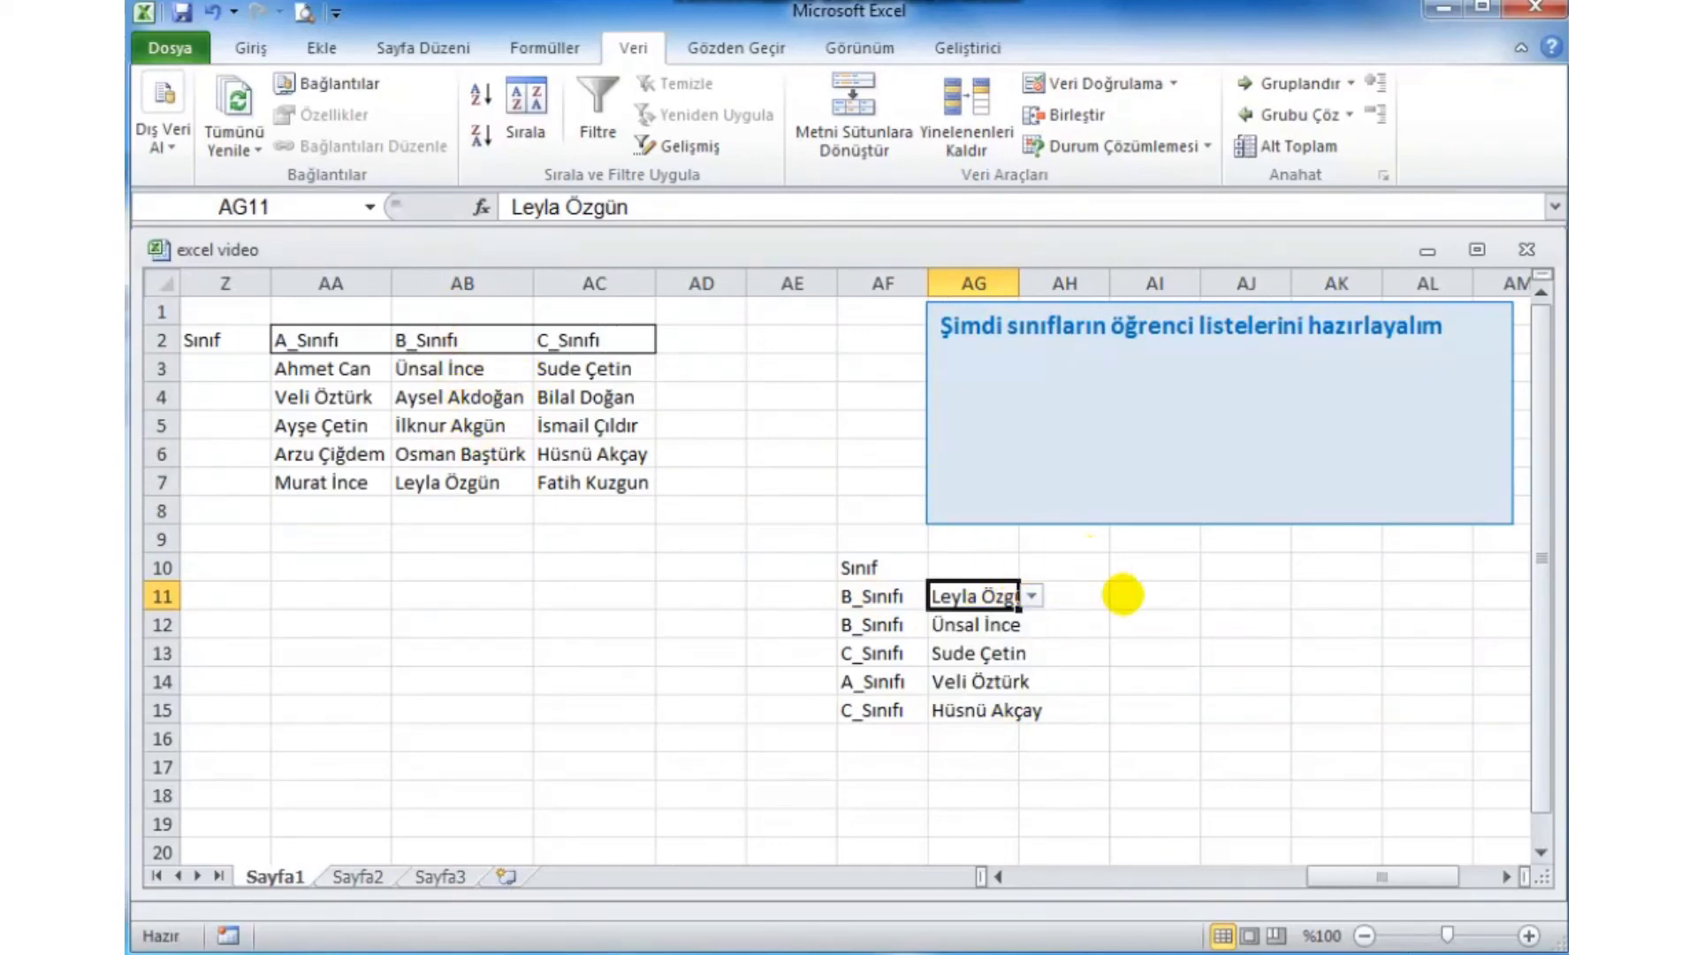
click(1087, 361)
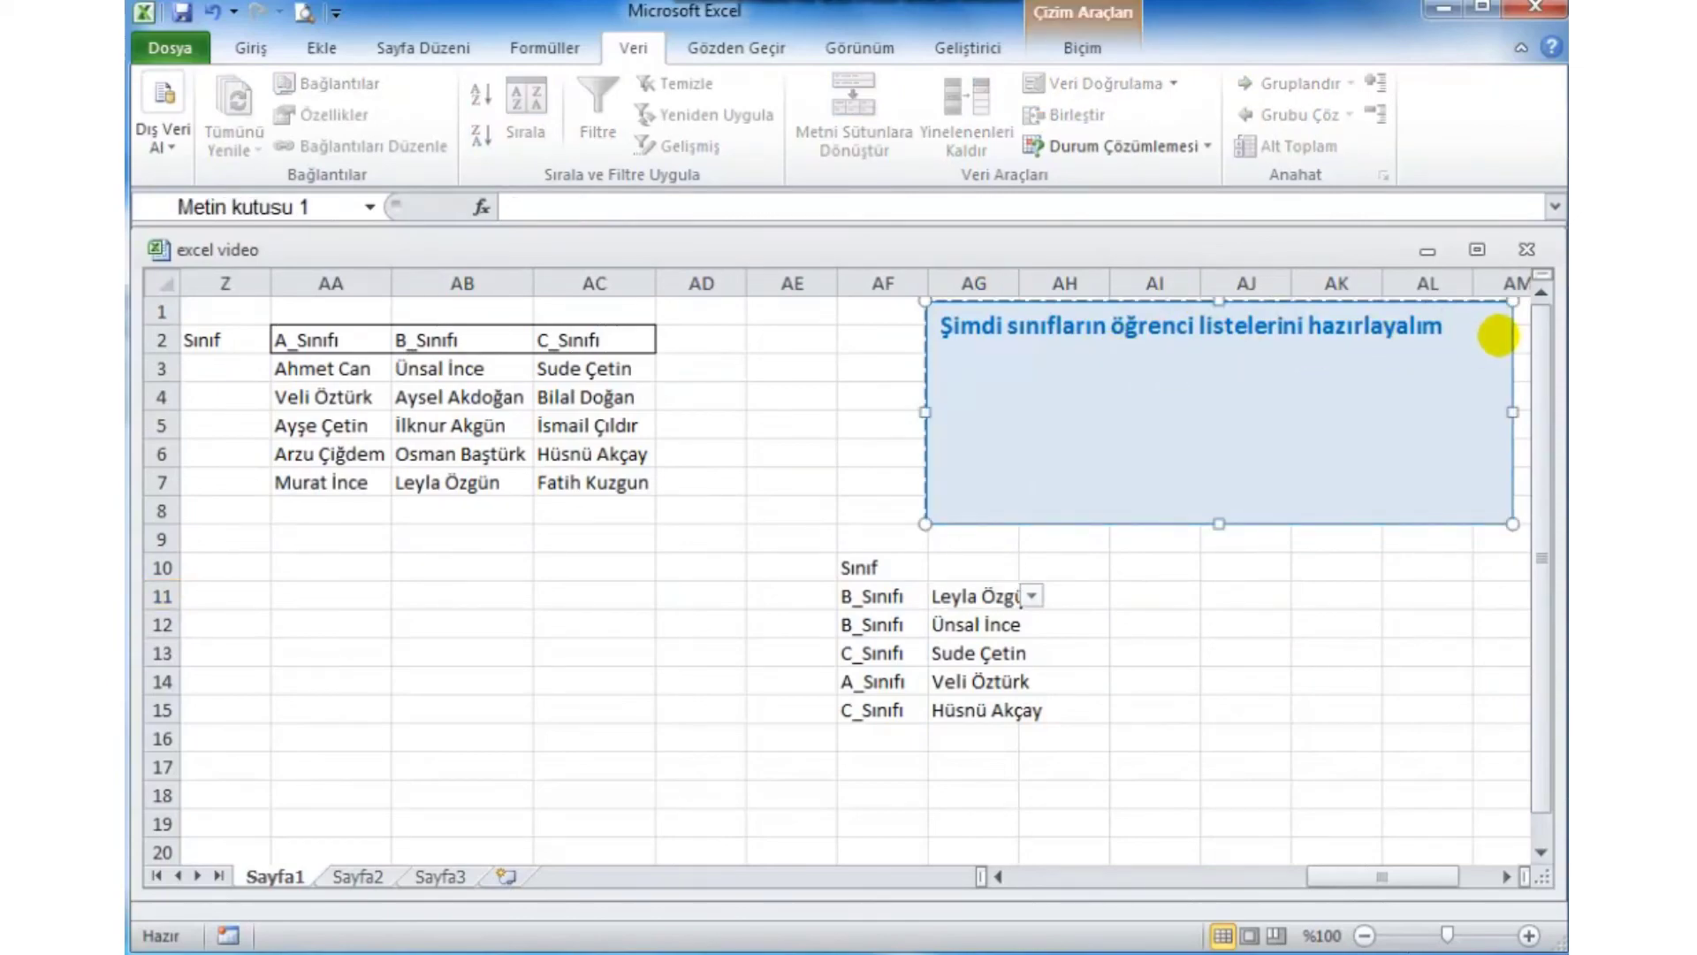